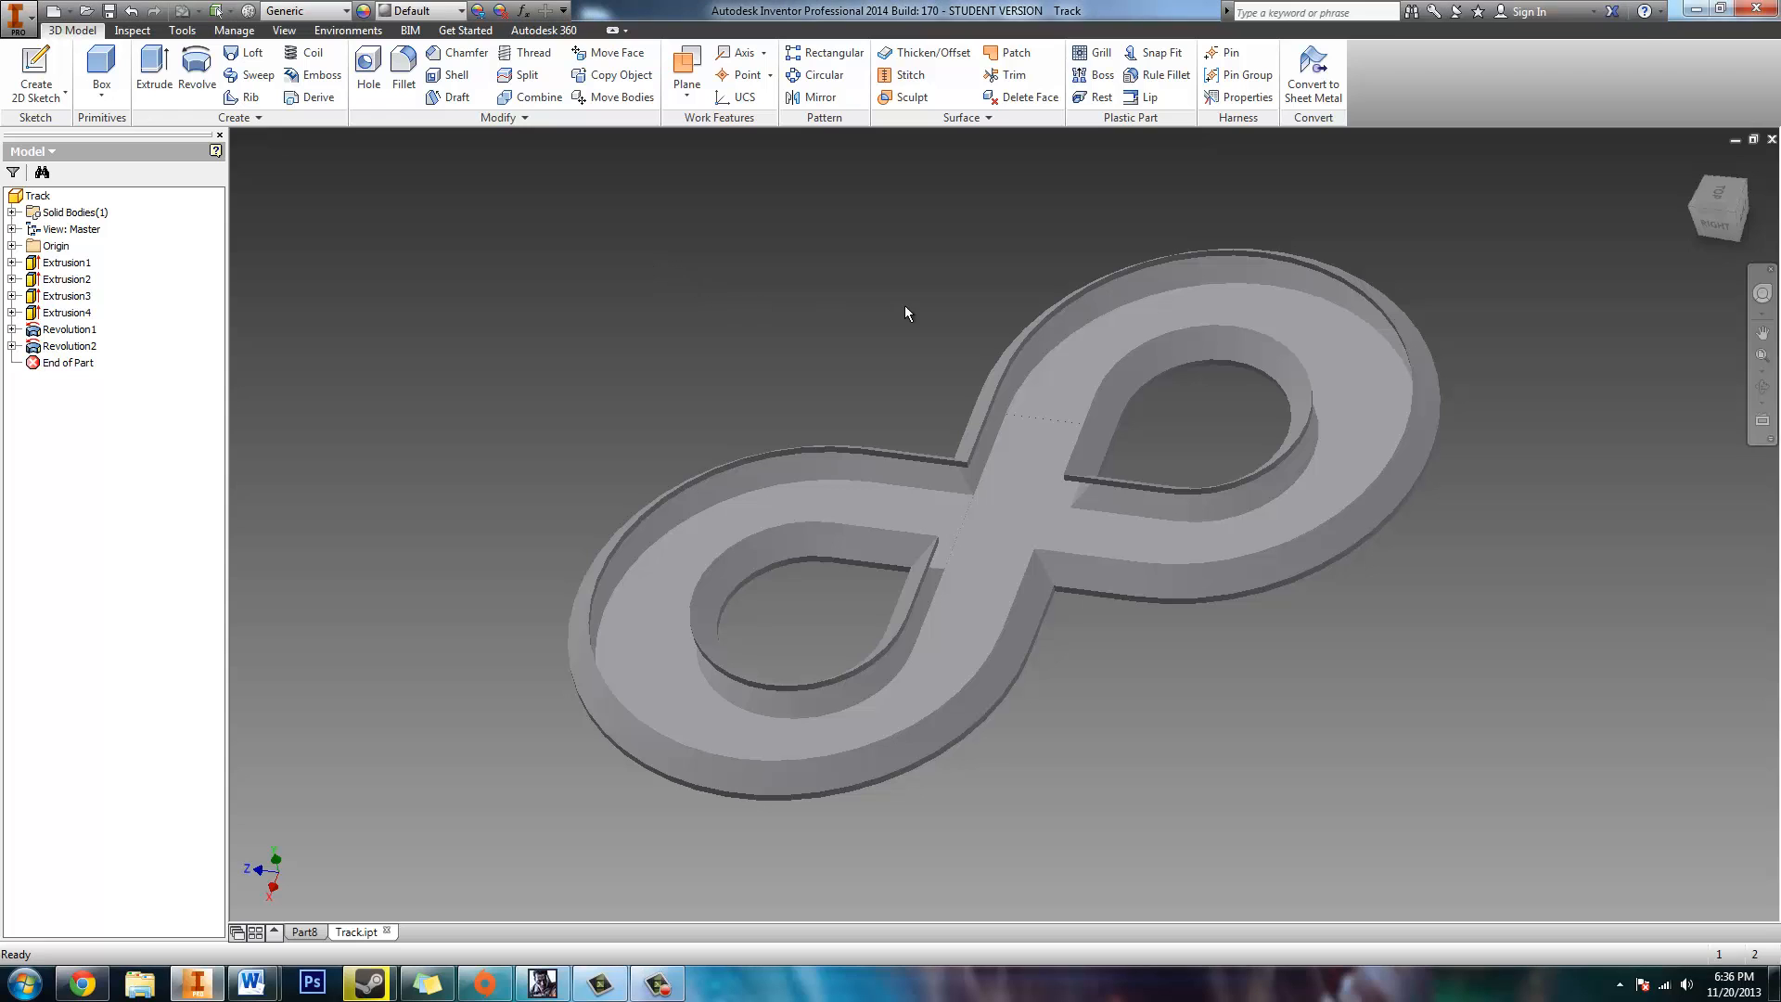
left_click(1761, 387)
left_click_drag(1121, 544, 1252, 613)
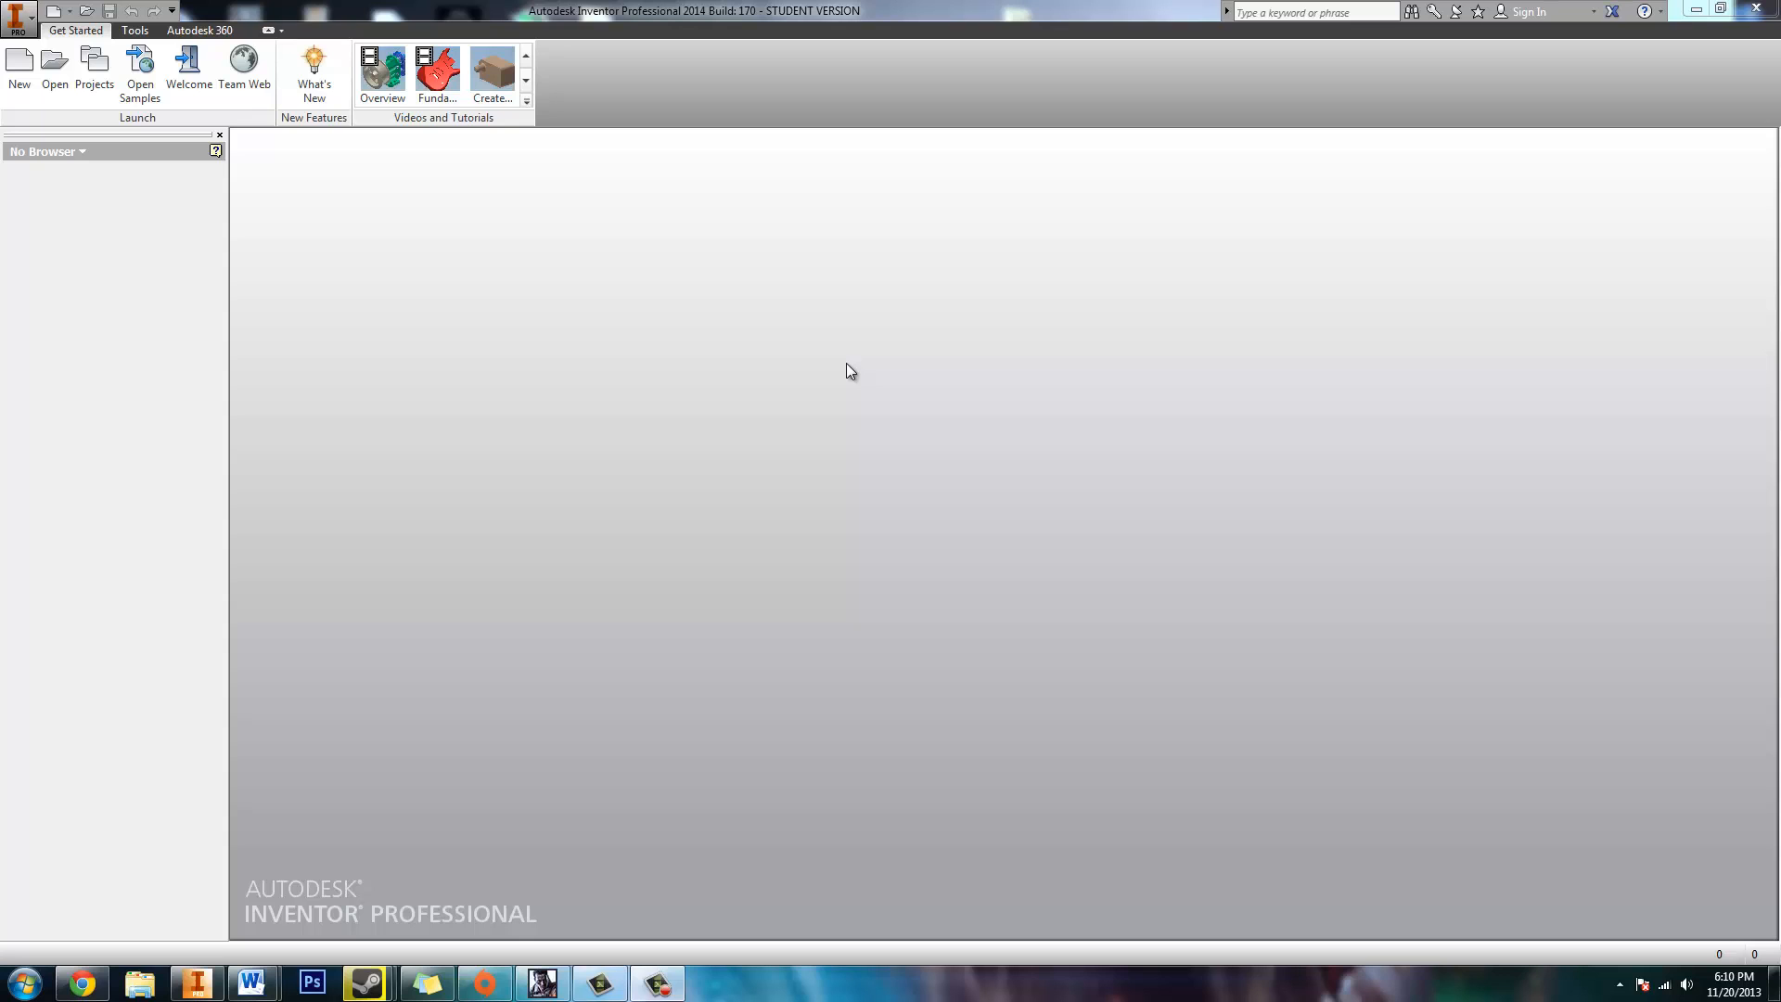
Step: Create a new part from the Standard.ipt template and start a 2D sketch on the front vertical origin plane
left_click(19, 67)
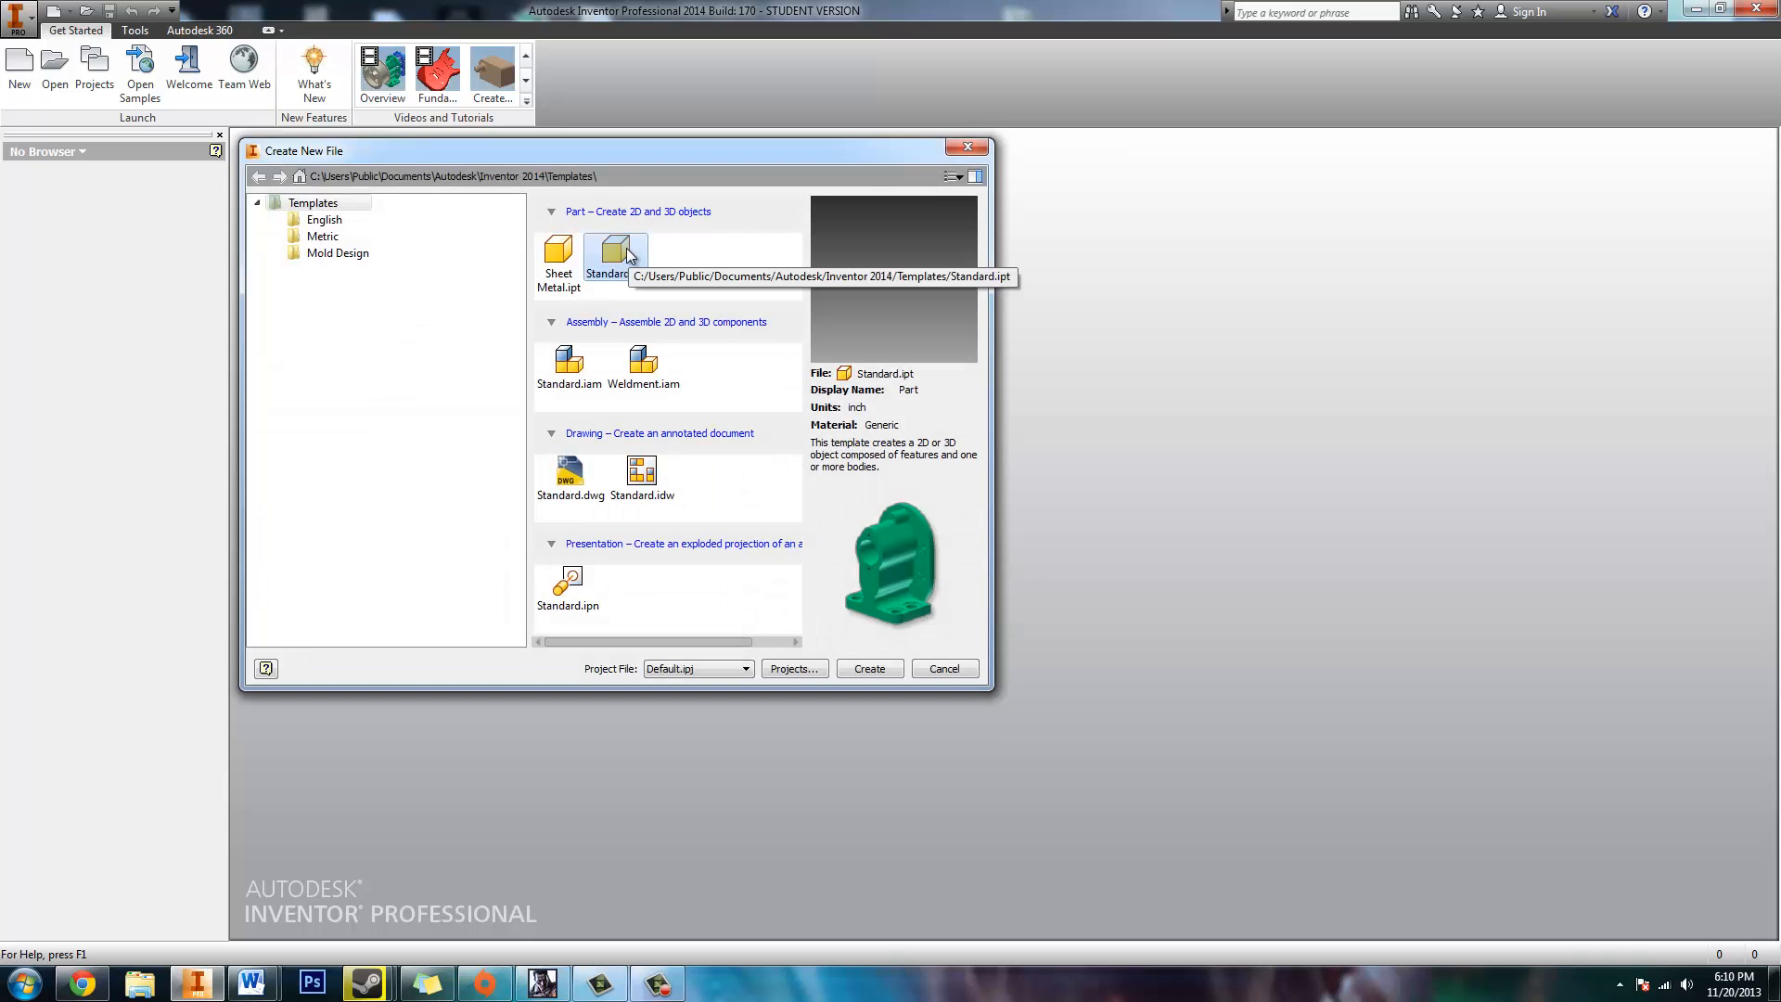
left_click(869, 667)
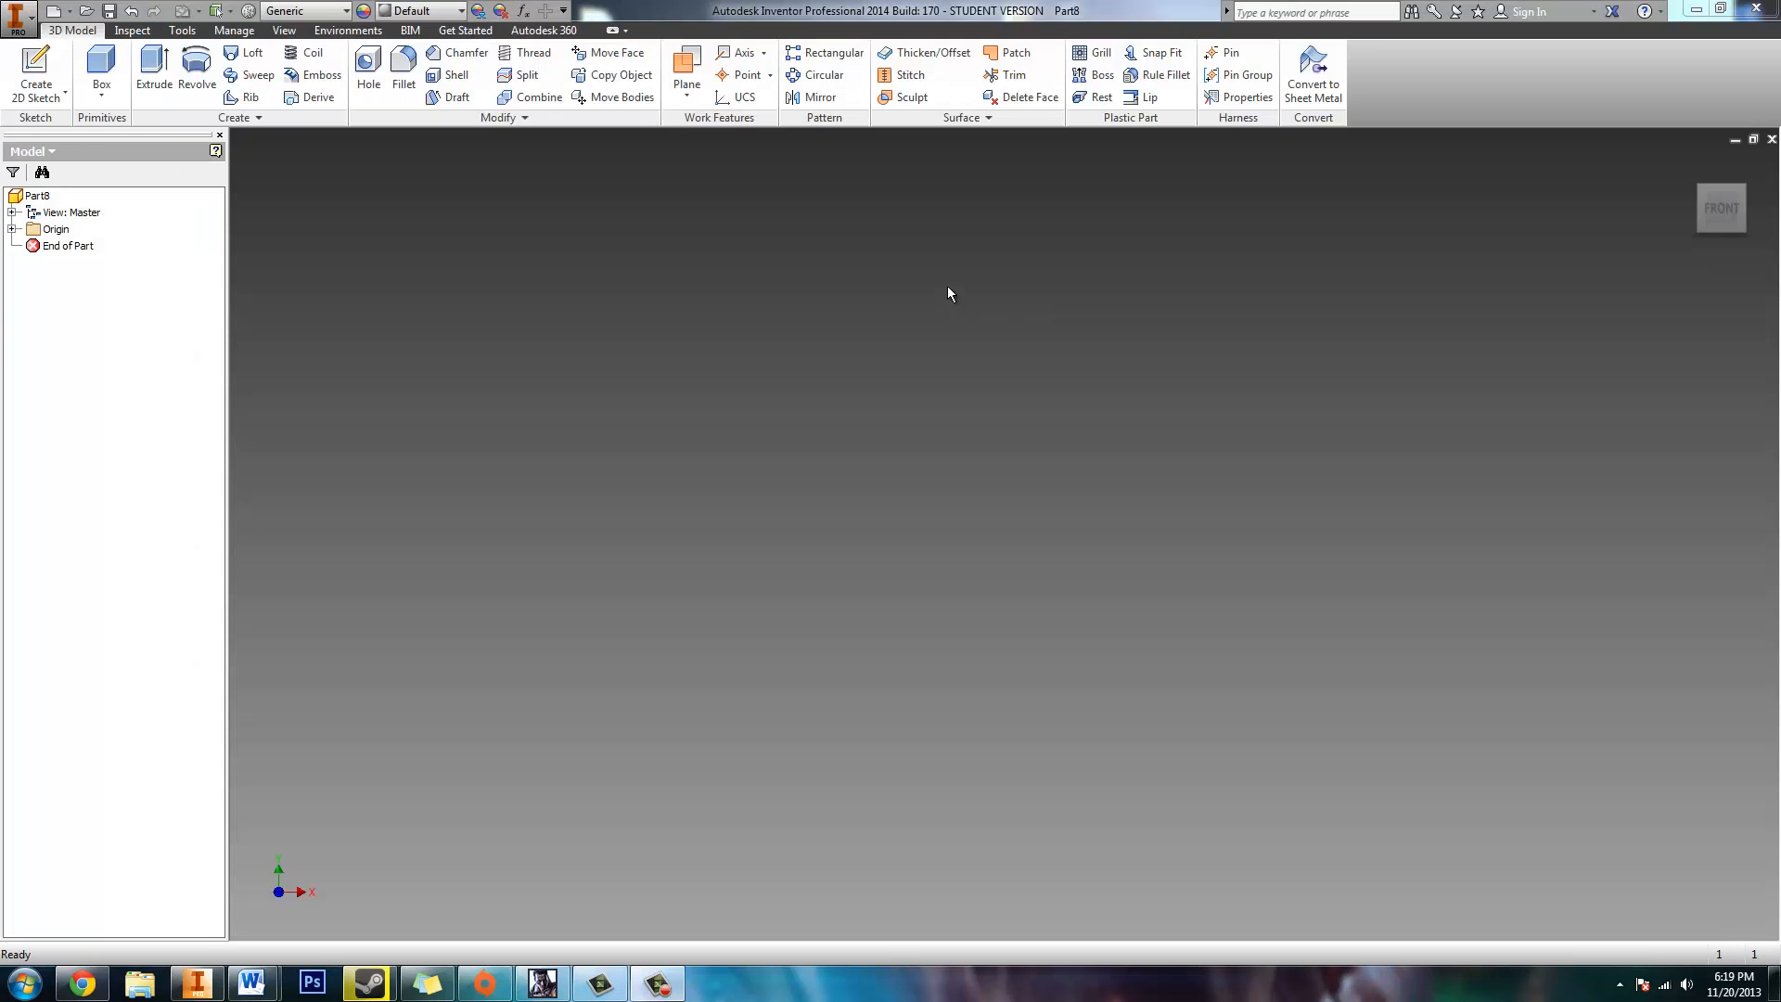
left_click(33, 65)
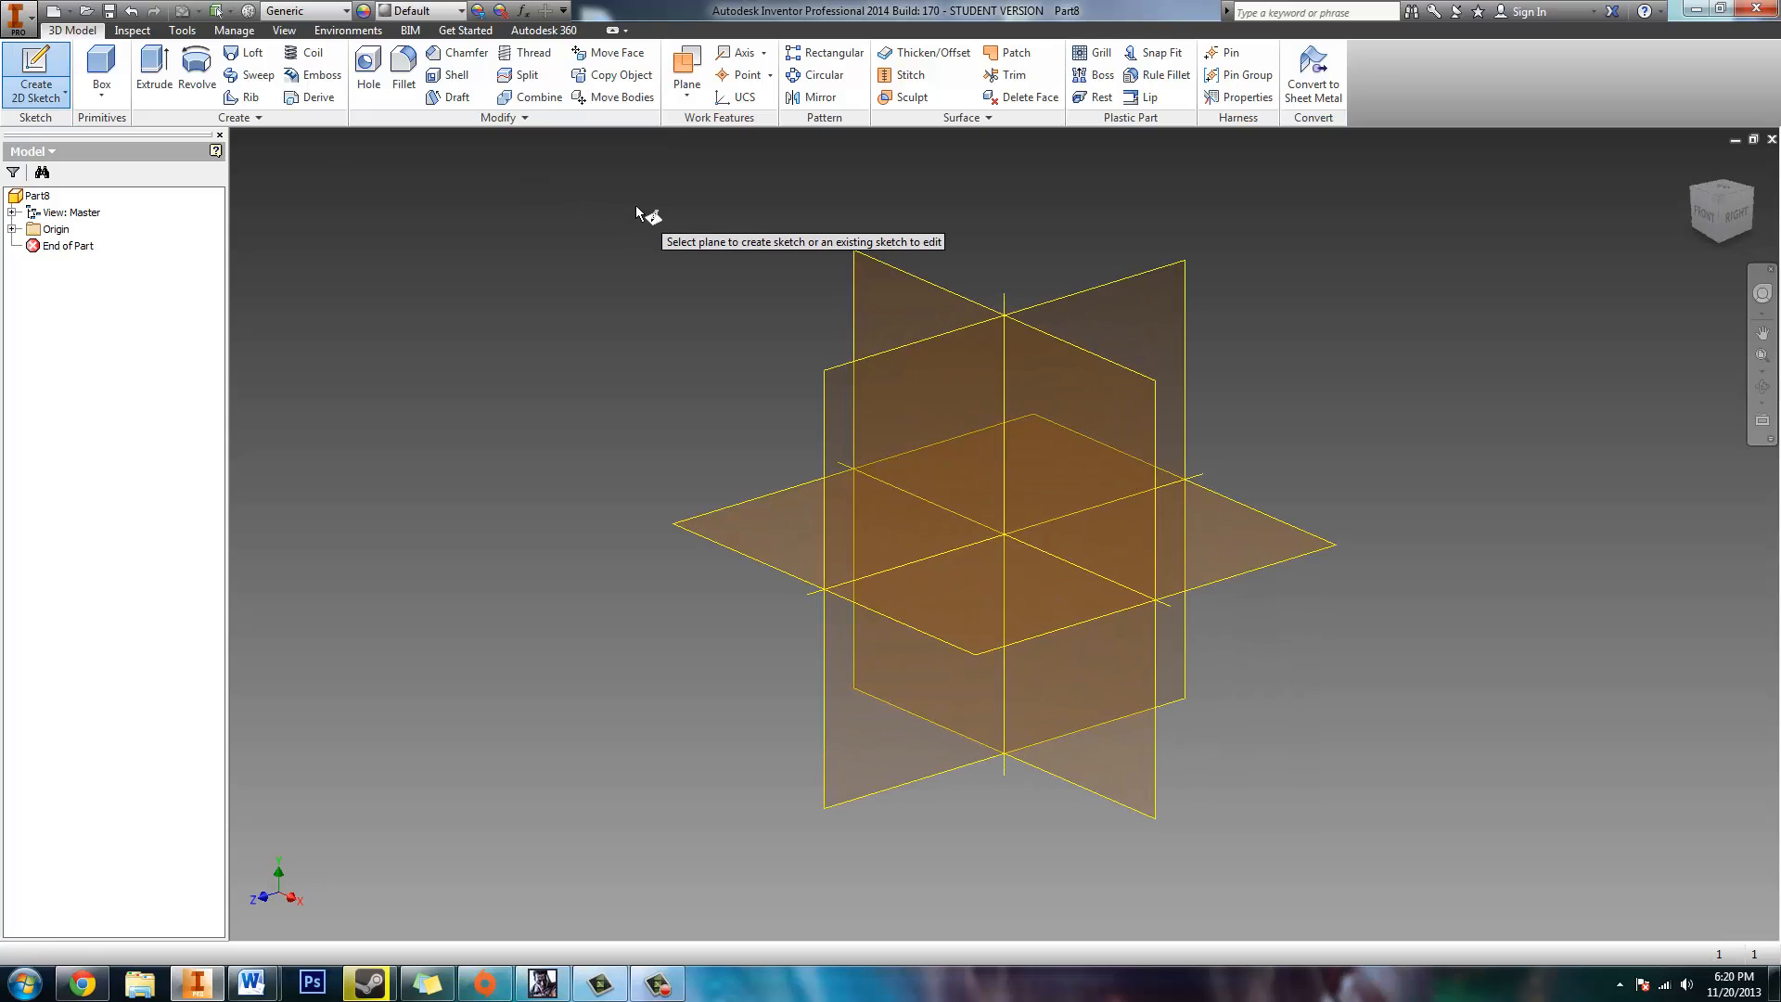
left_click(918, 283)
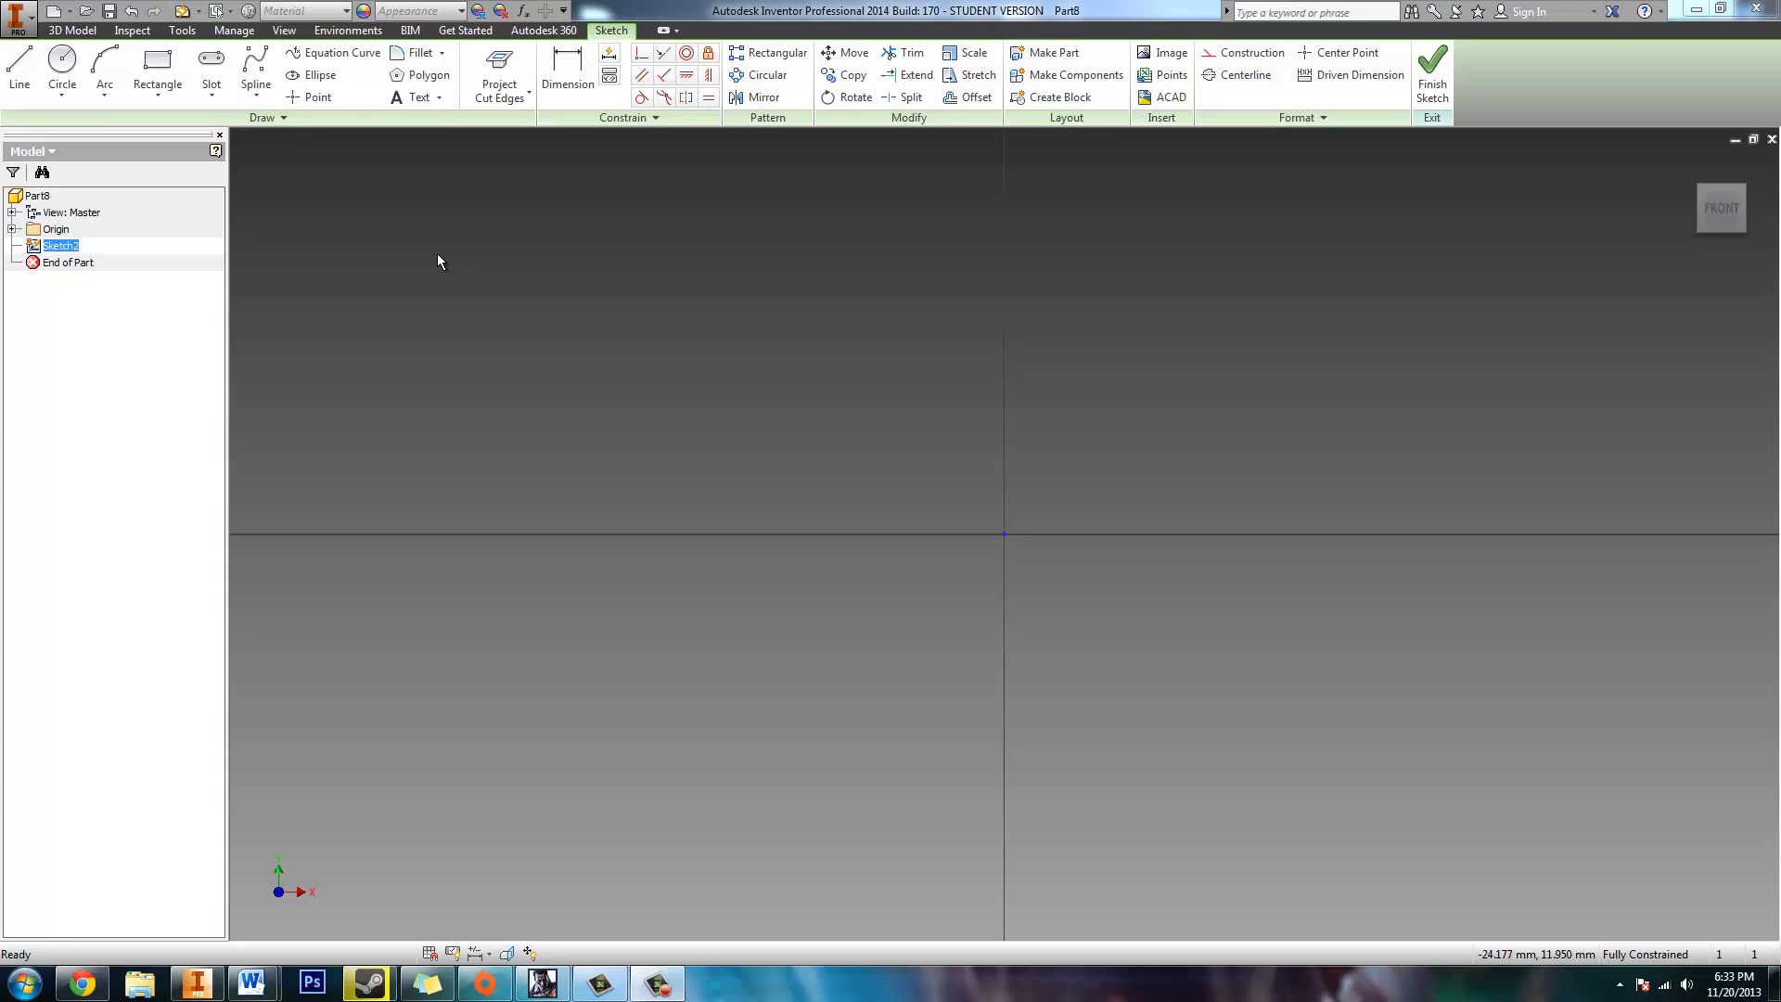
Step: Sketch a horizontal line about 26 mm long running left from the origin
key("l")
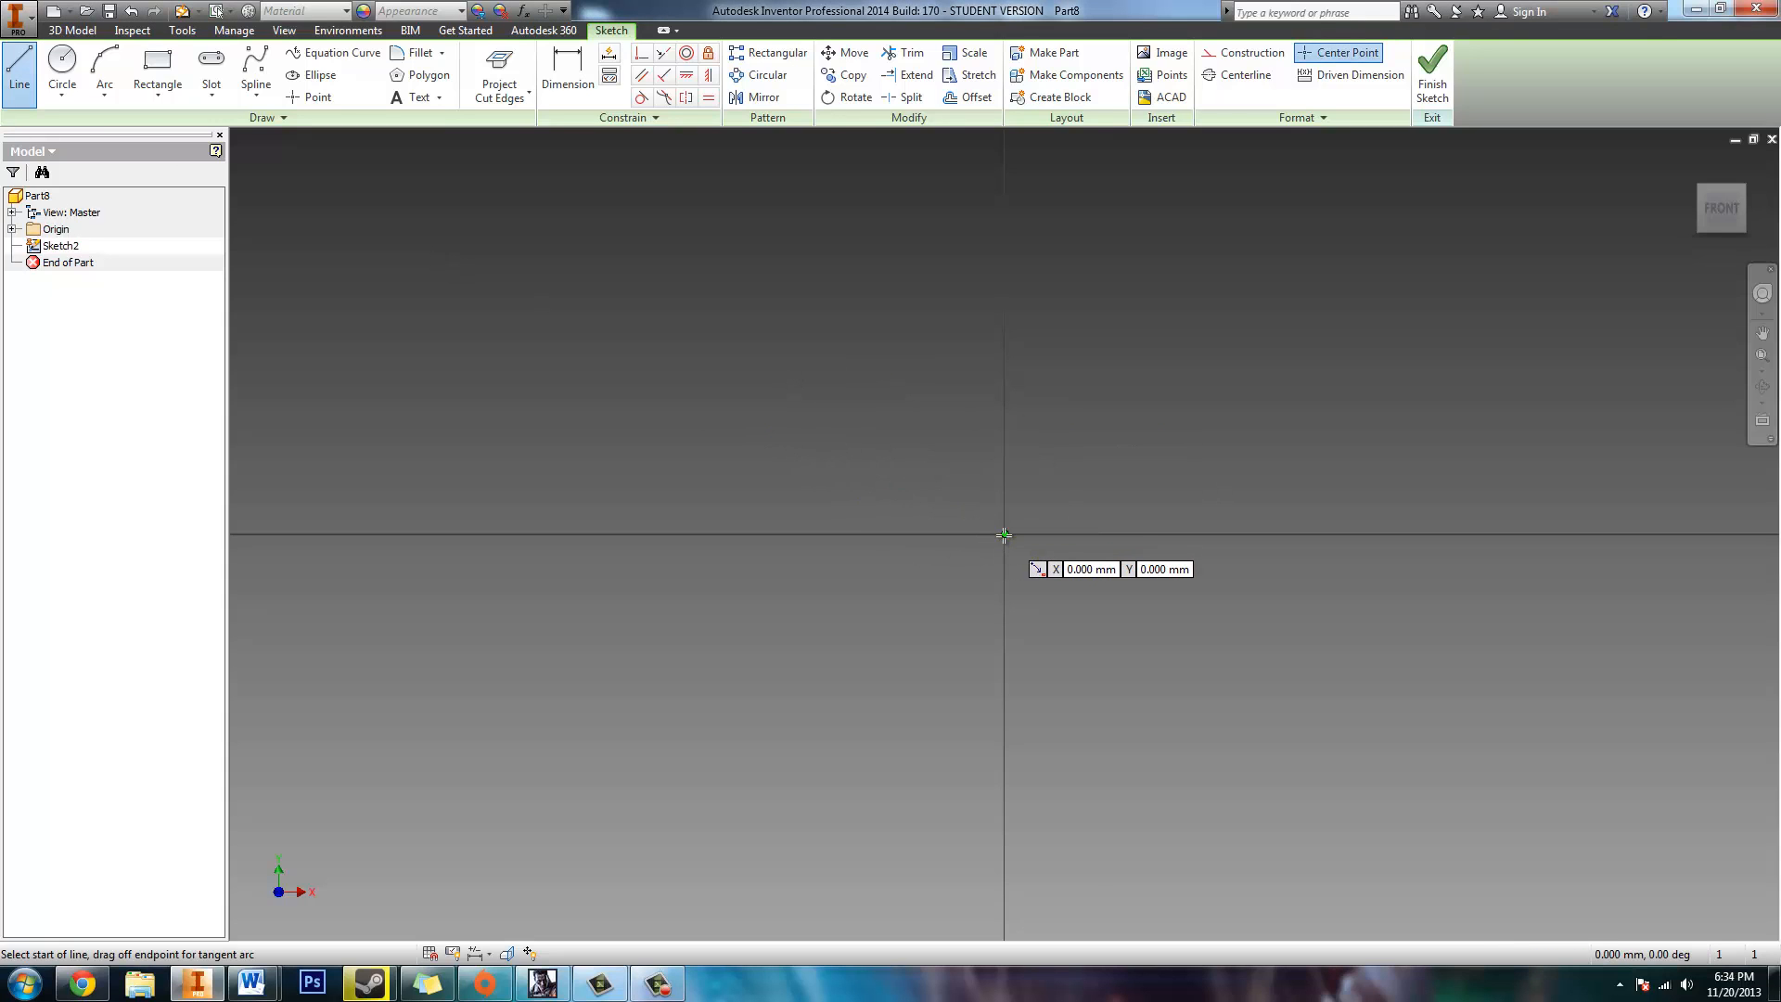
left_click(1004, 535)
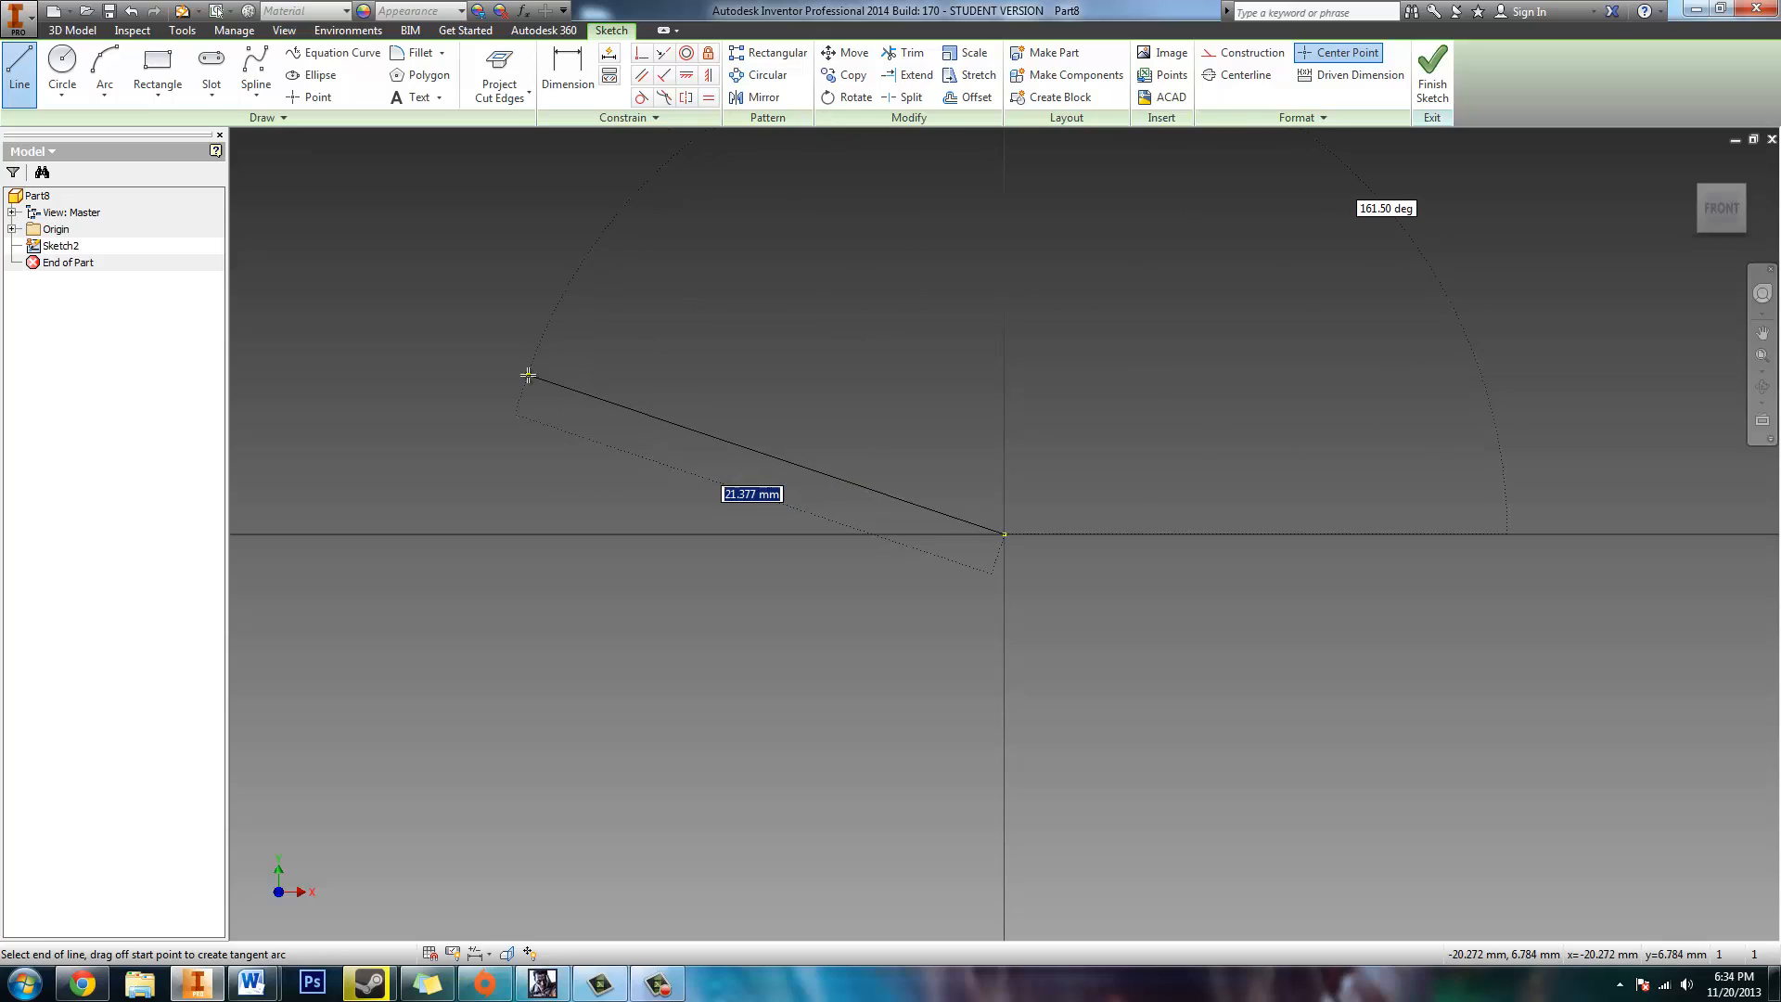
left_click(388, 532)
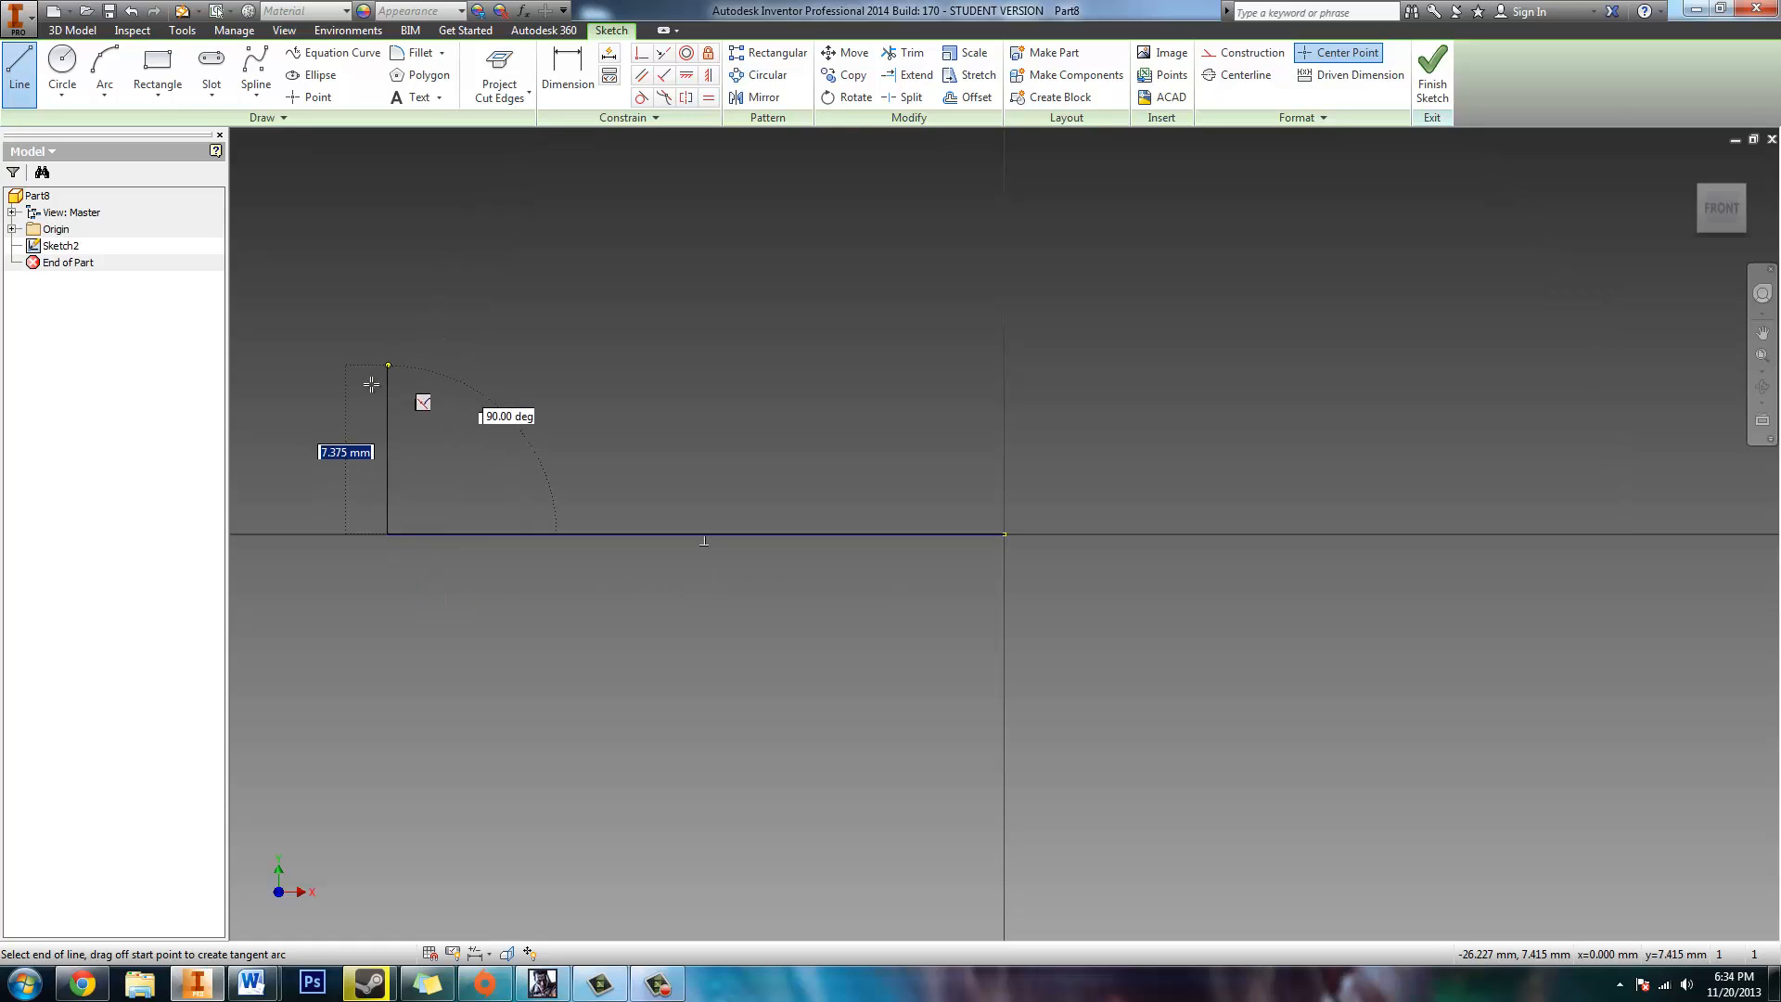
key("Escape")
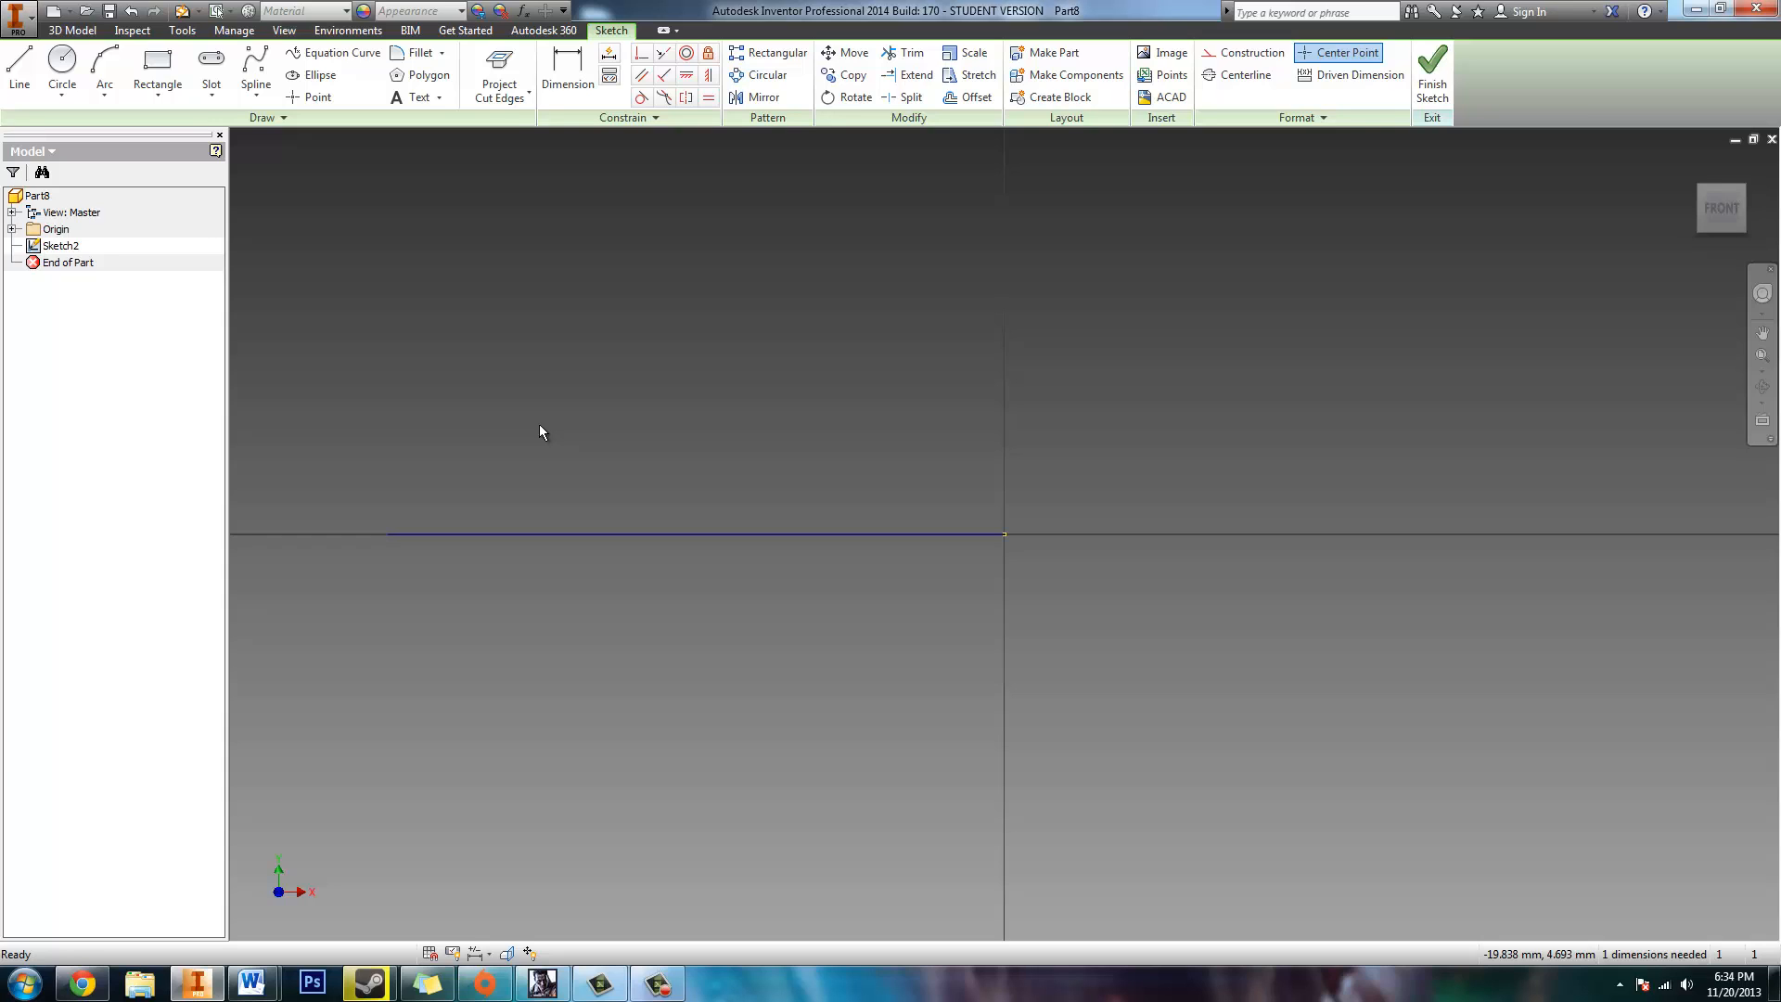
Step: Dimension the horizontal line and set its length to 20 mm
left_click(559, 88)
left_click(686, 532)
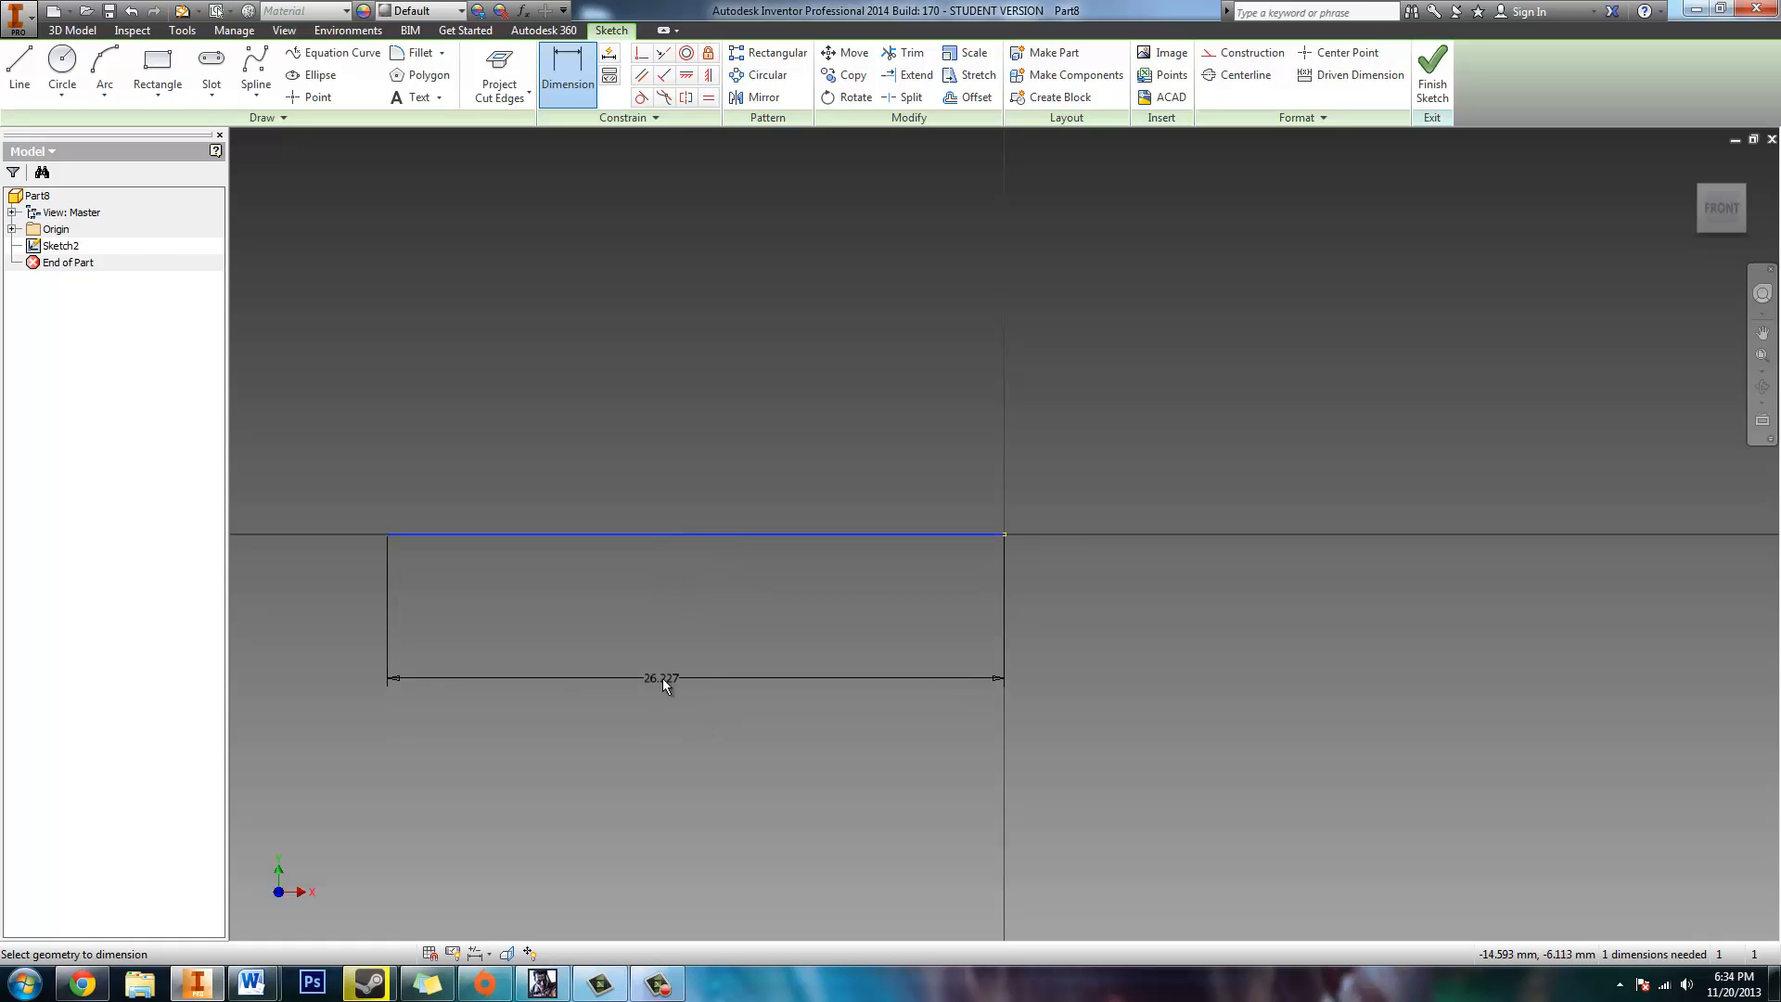
left_click(663, 680)
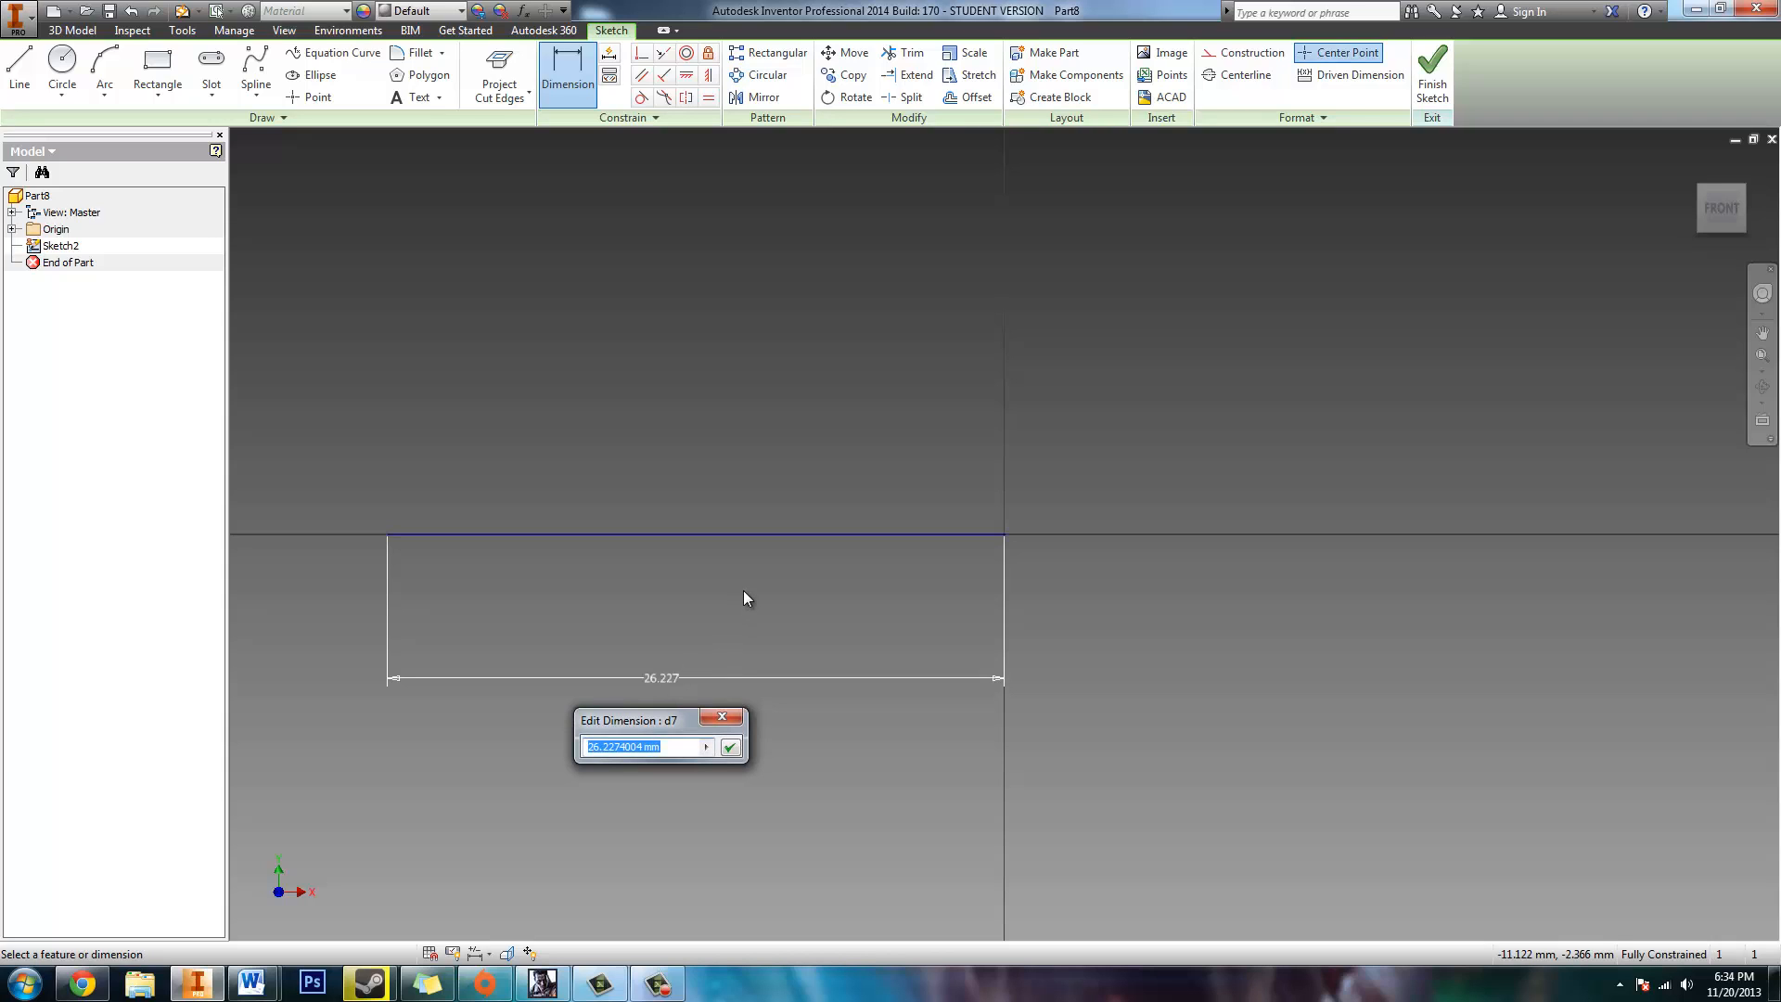
type("20")
key("Return")
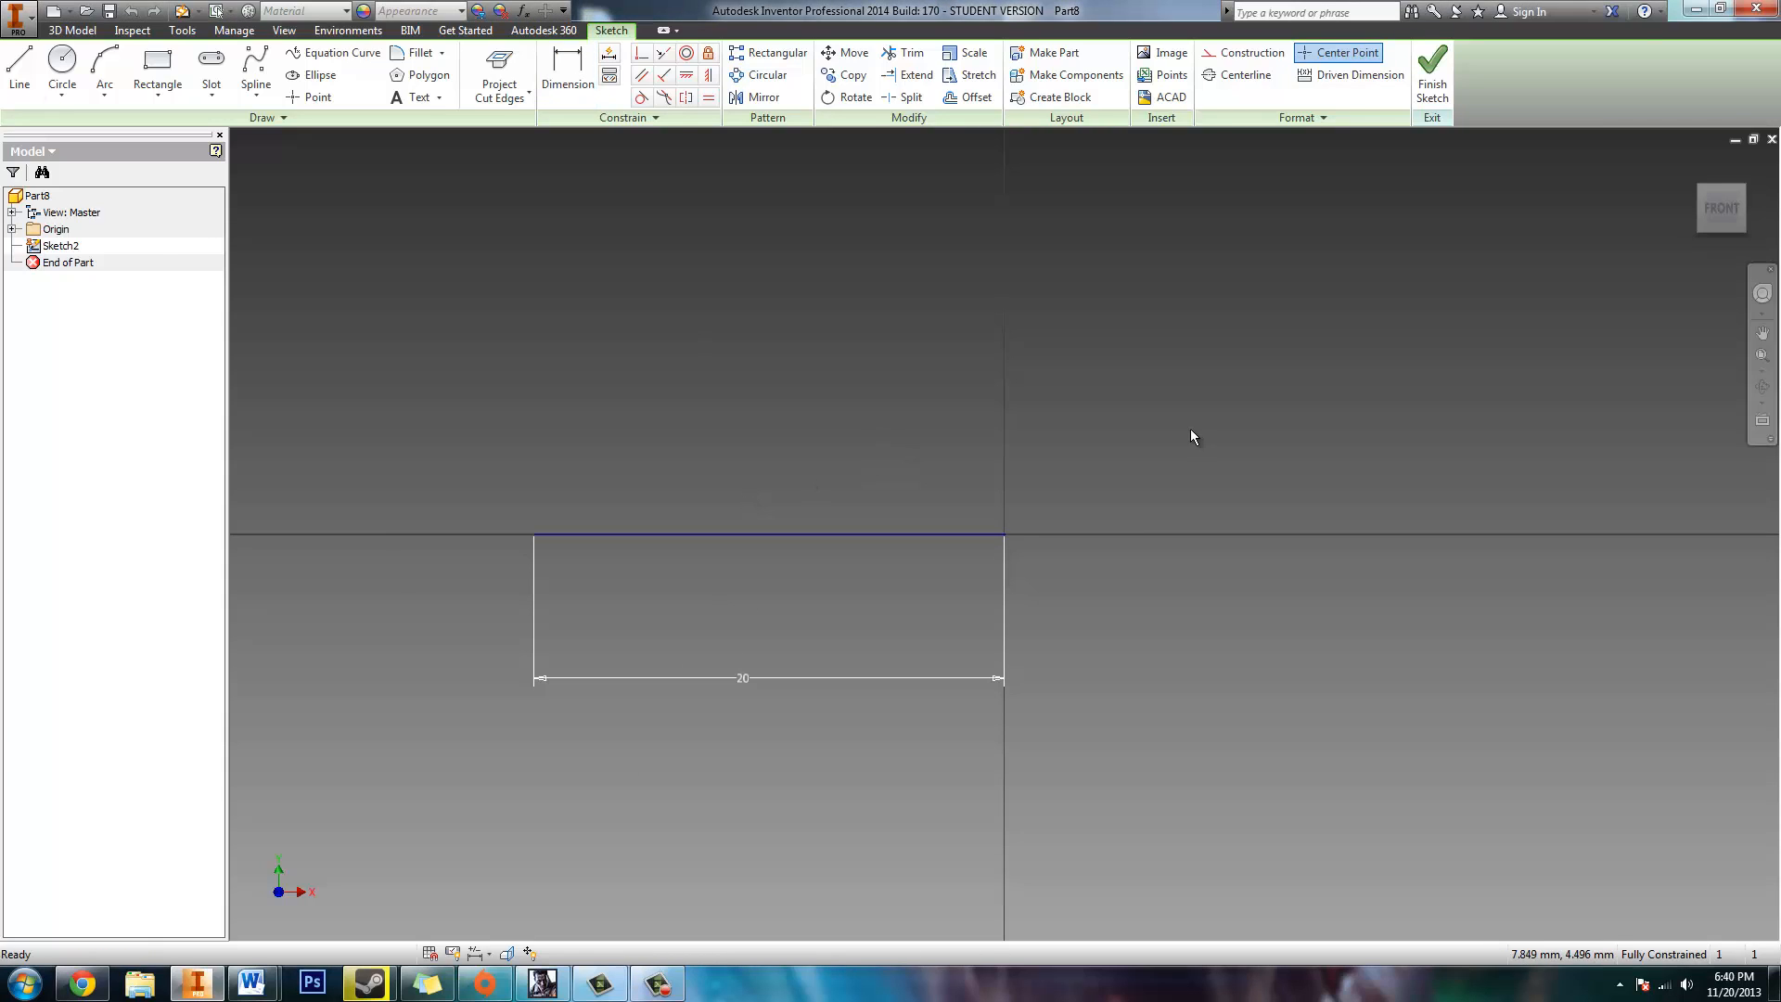
Step: Draw a 6 mm line up and outward from the horizontal line's left end, at 135° to that line
key("l")
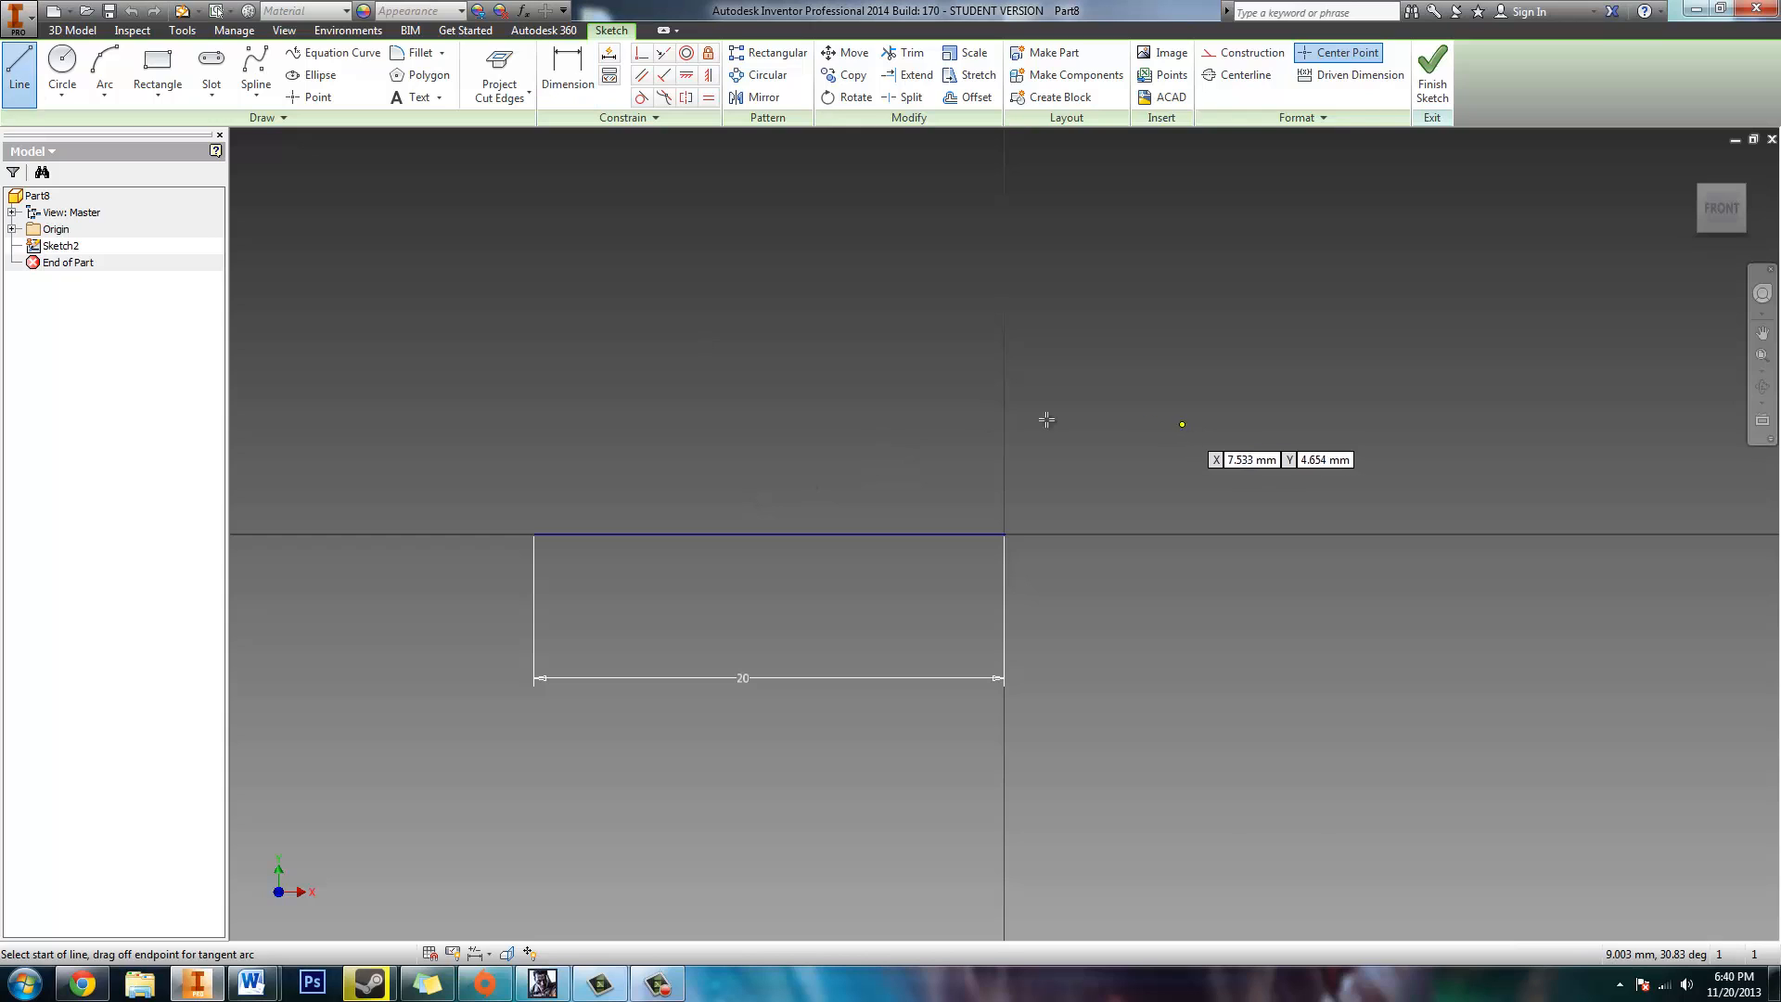
left_click(533, 536)
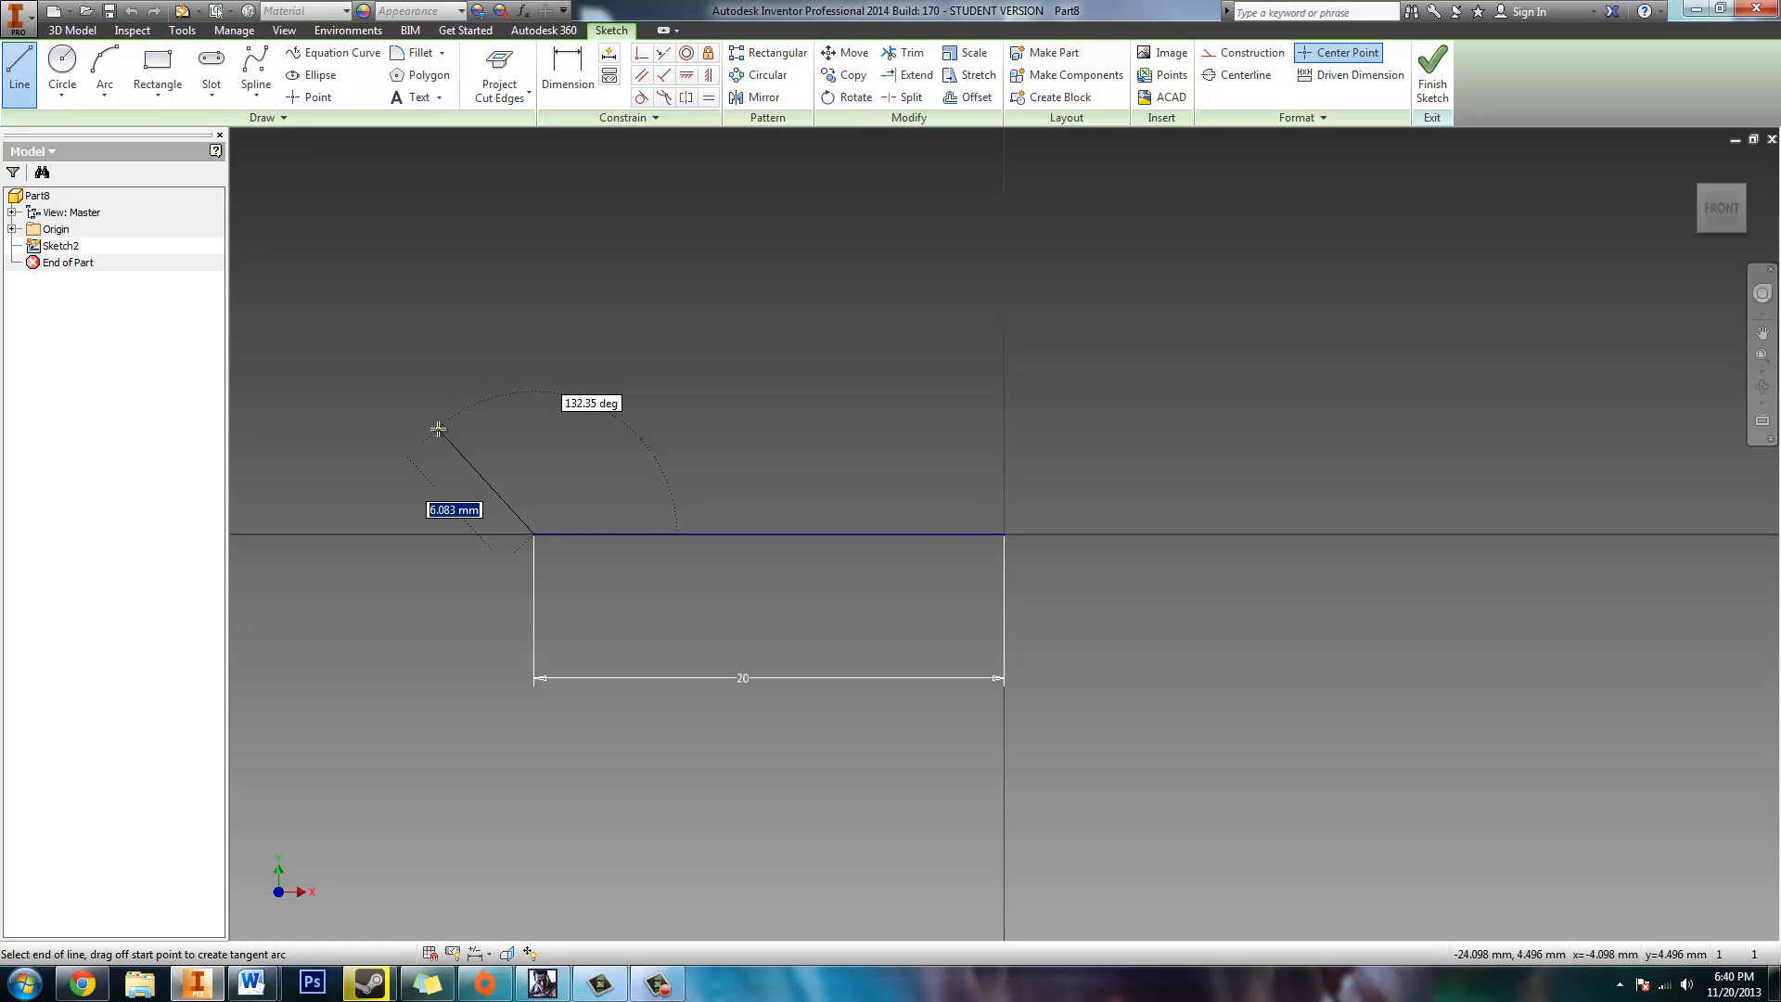
key("Tab")
key("Tab")
key("Tab")
key("Tab")
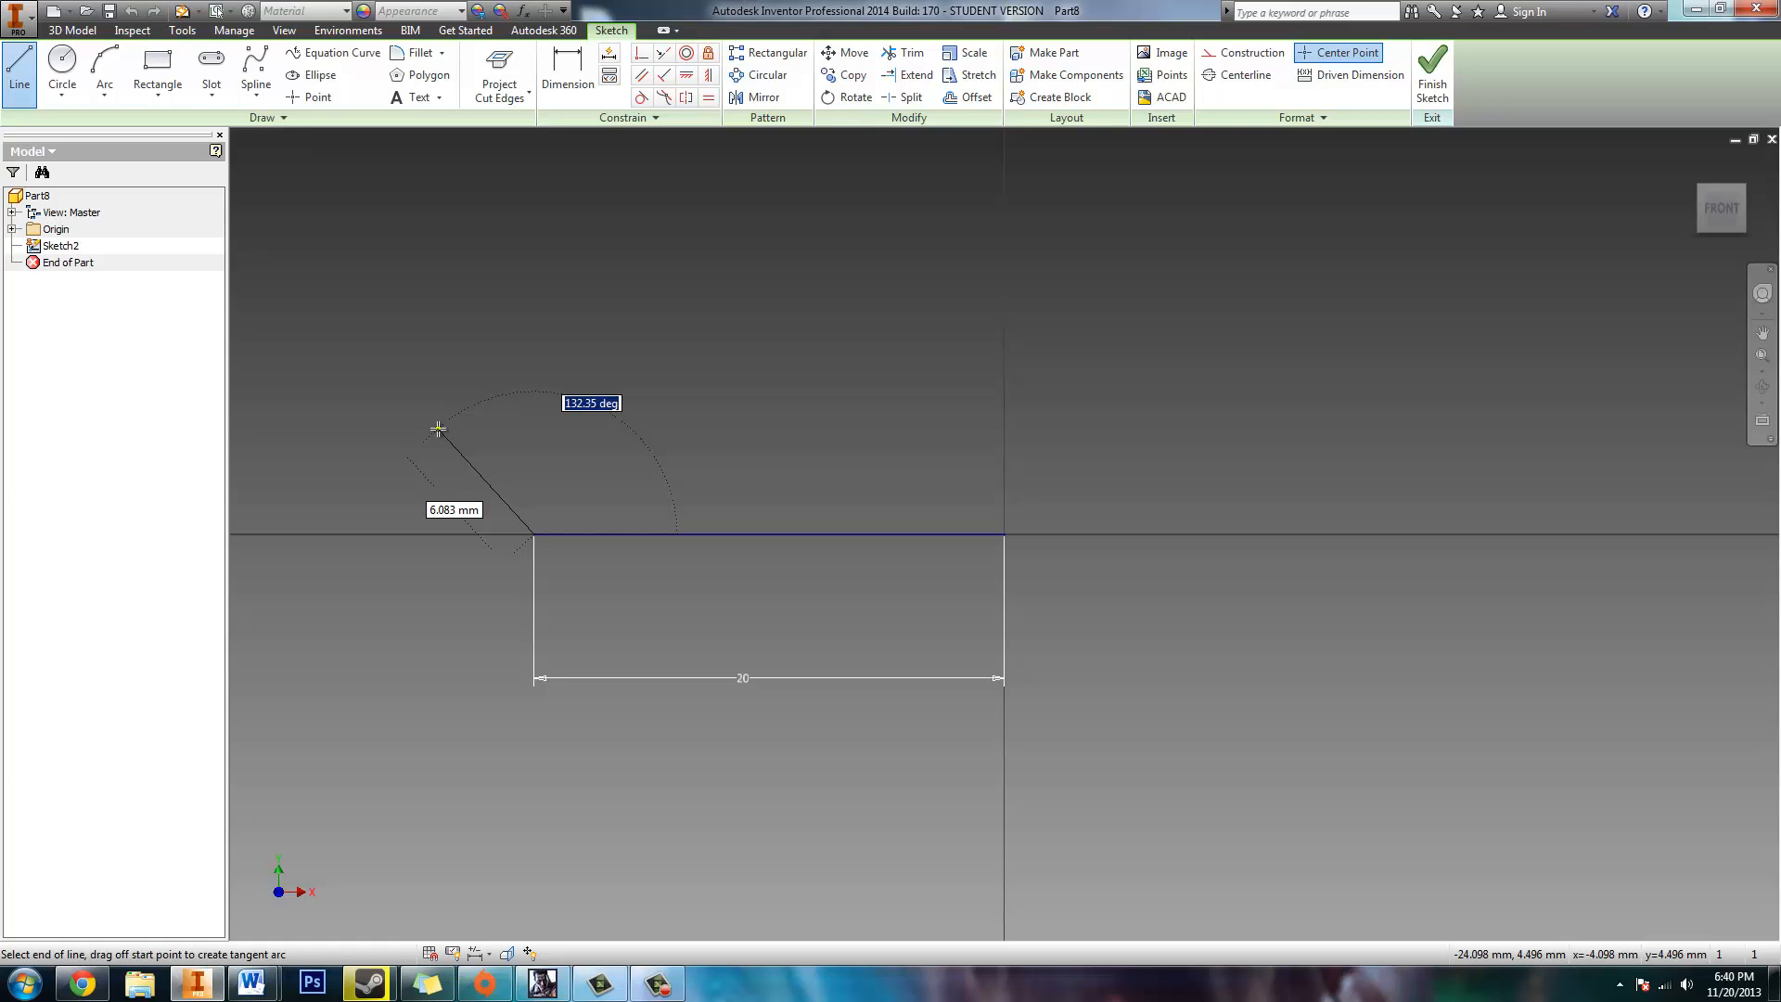
key("Tab")
type("13")
key("Tab")
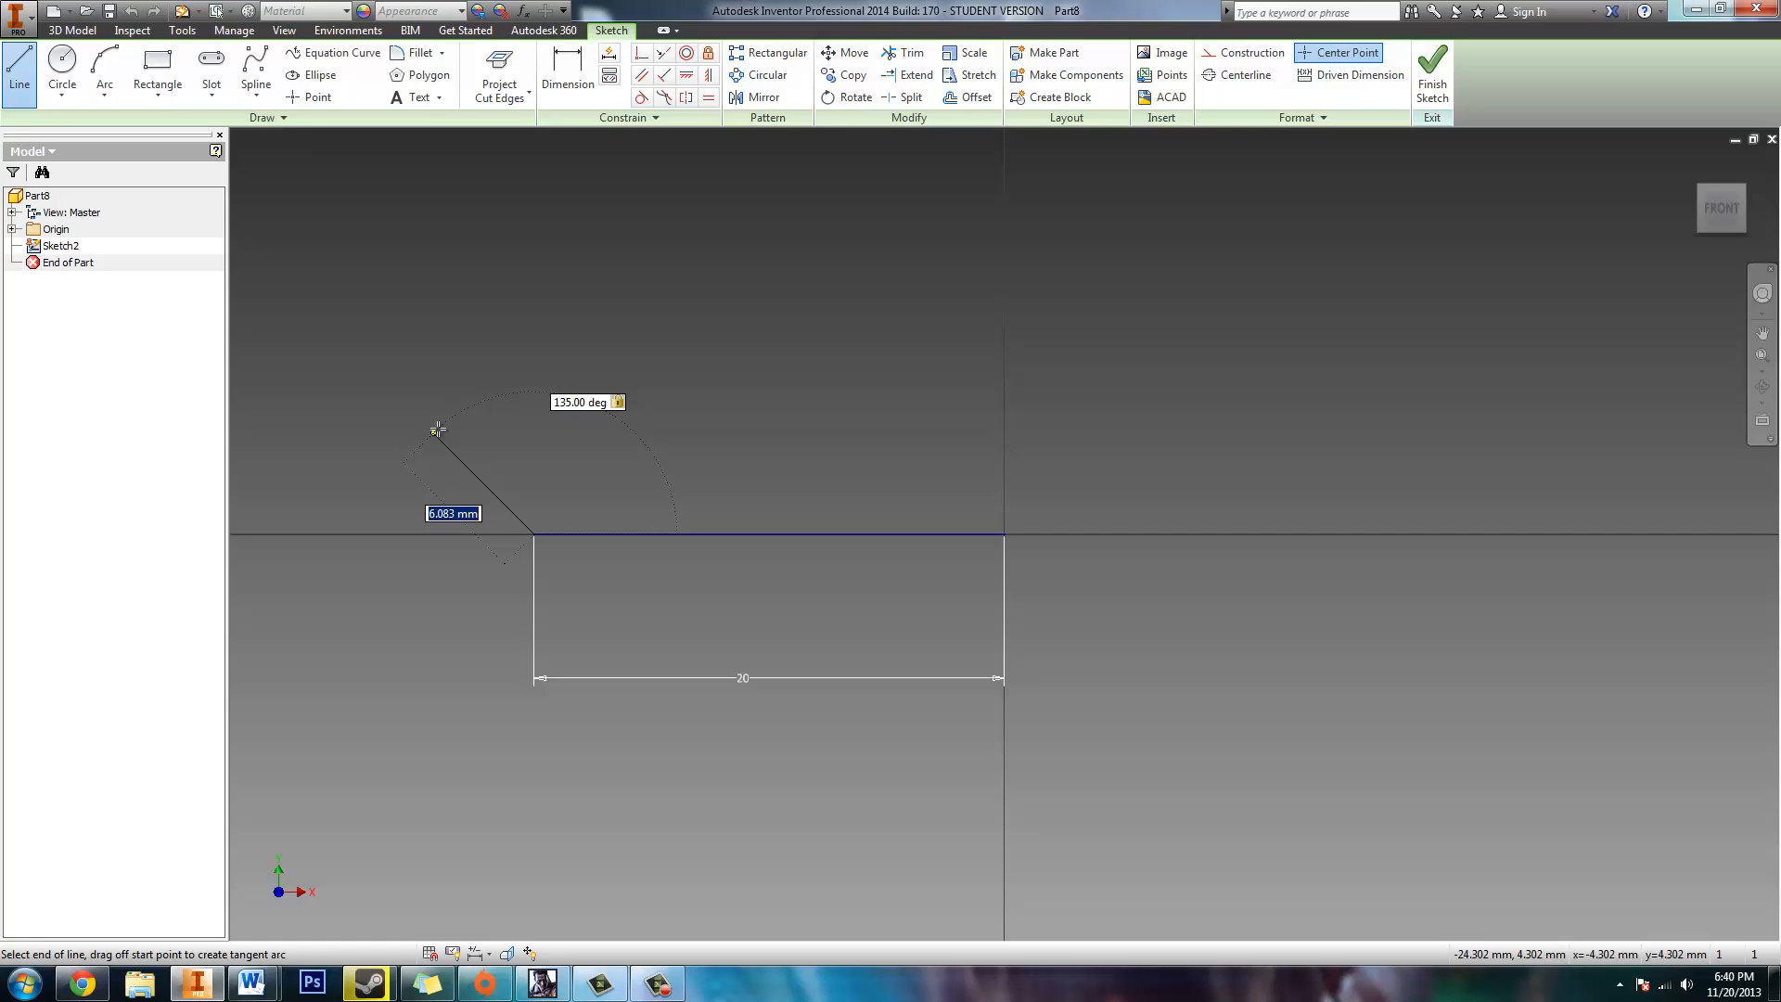
type("6")
key("Return")
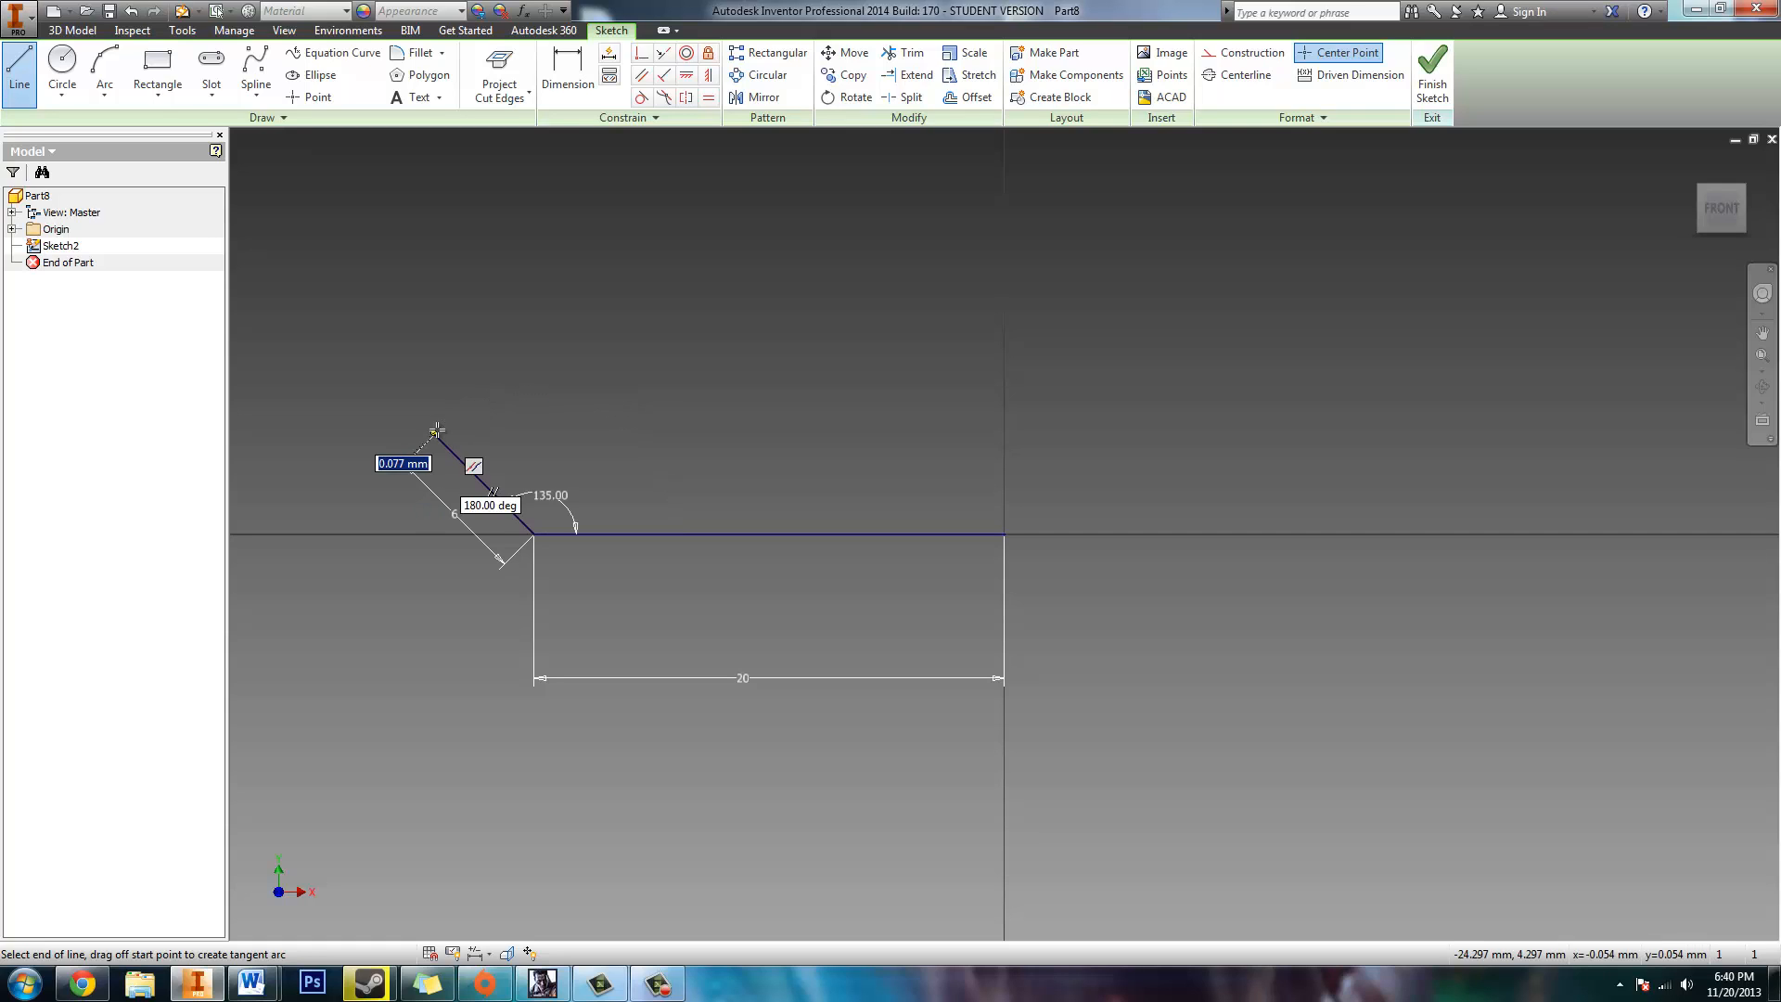
key("Escape")
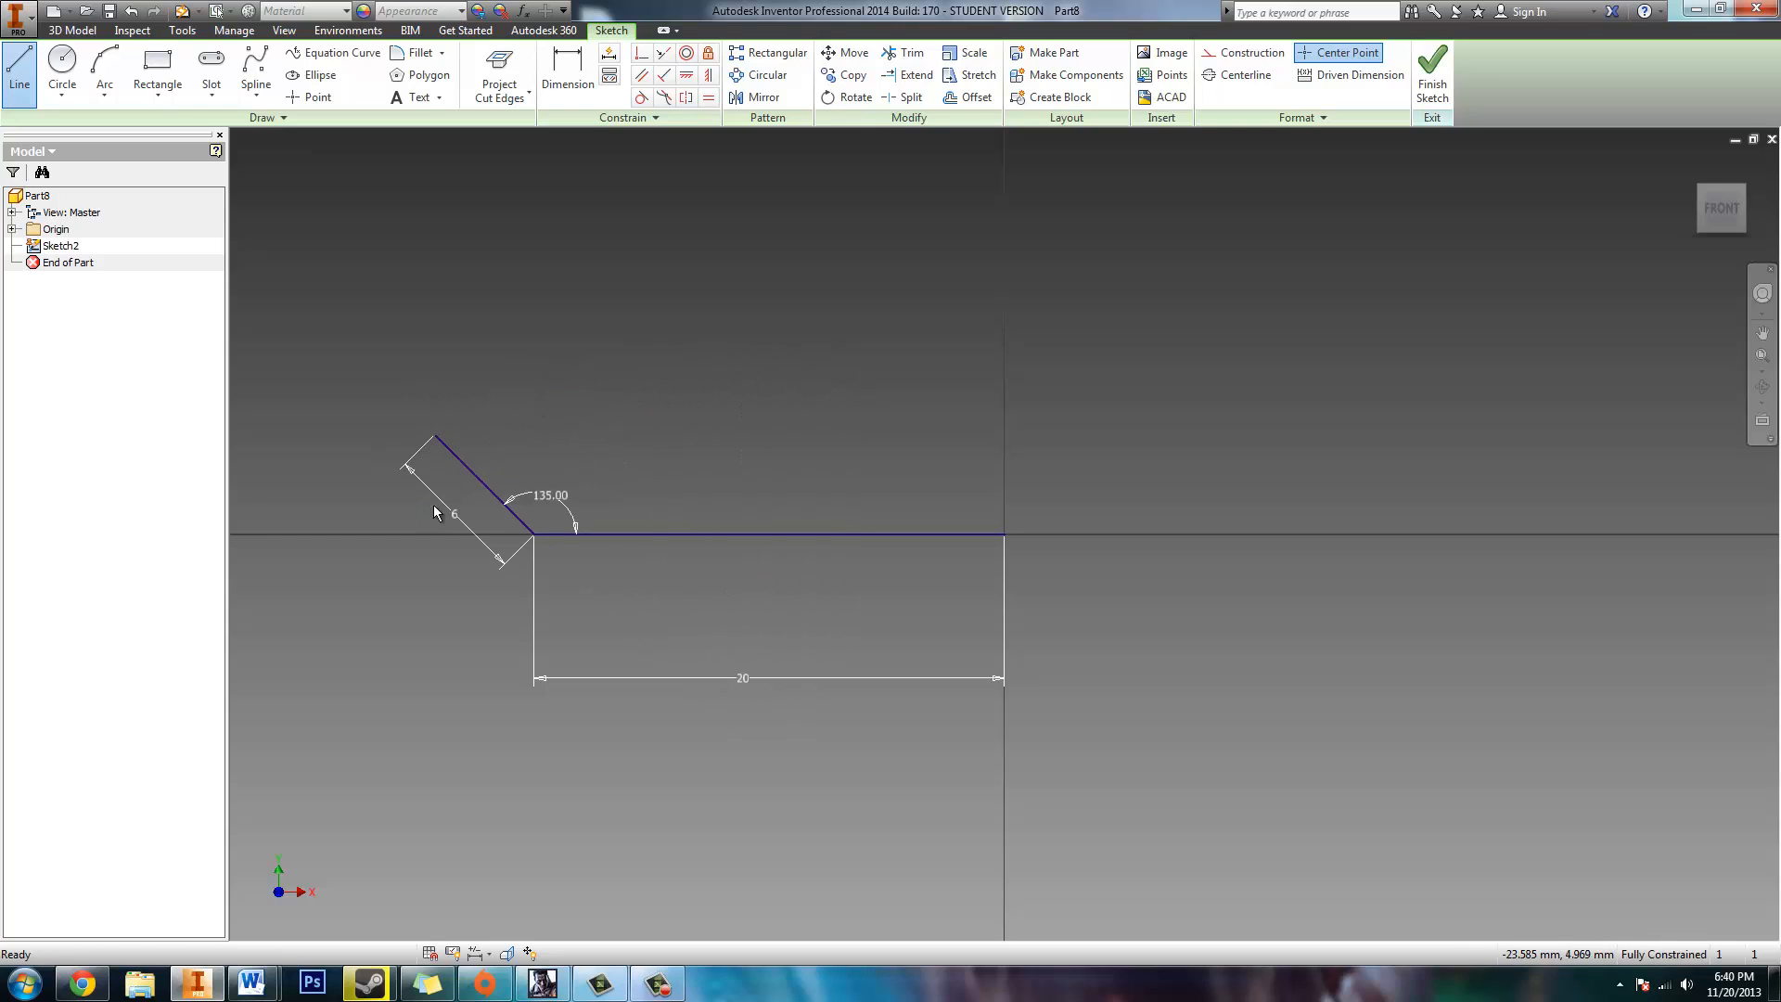
key("Escape")
Step: Draw a 6 mm line at 45° up and to the right from the free end of the slanted line
left_click(18, 65)
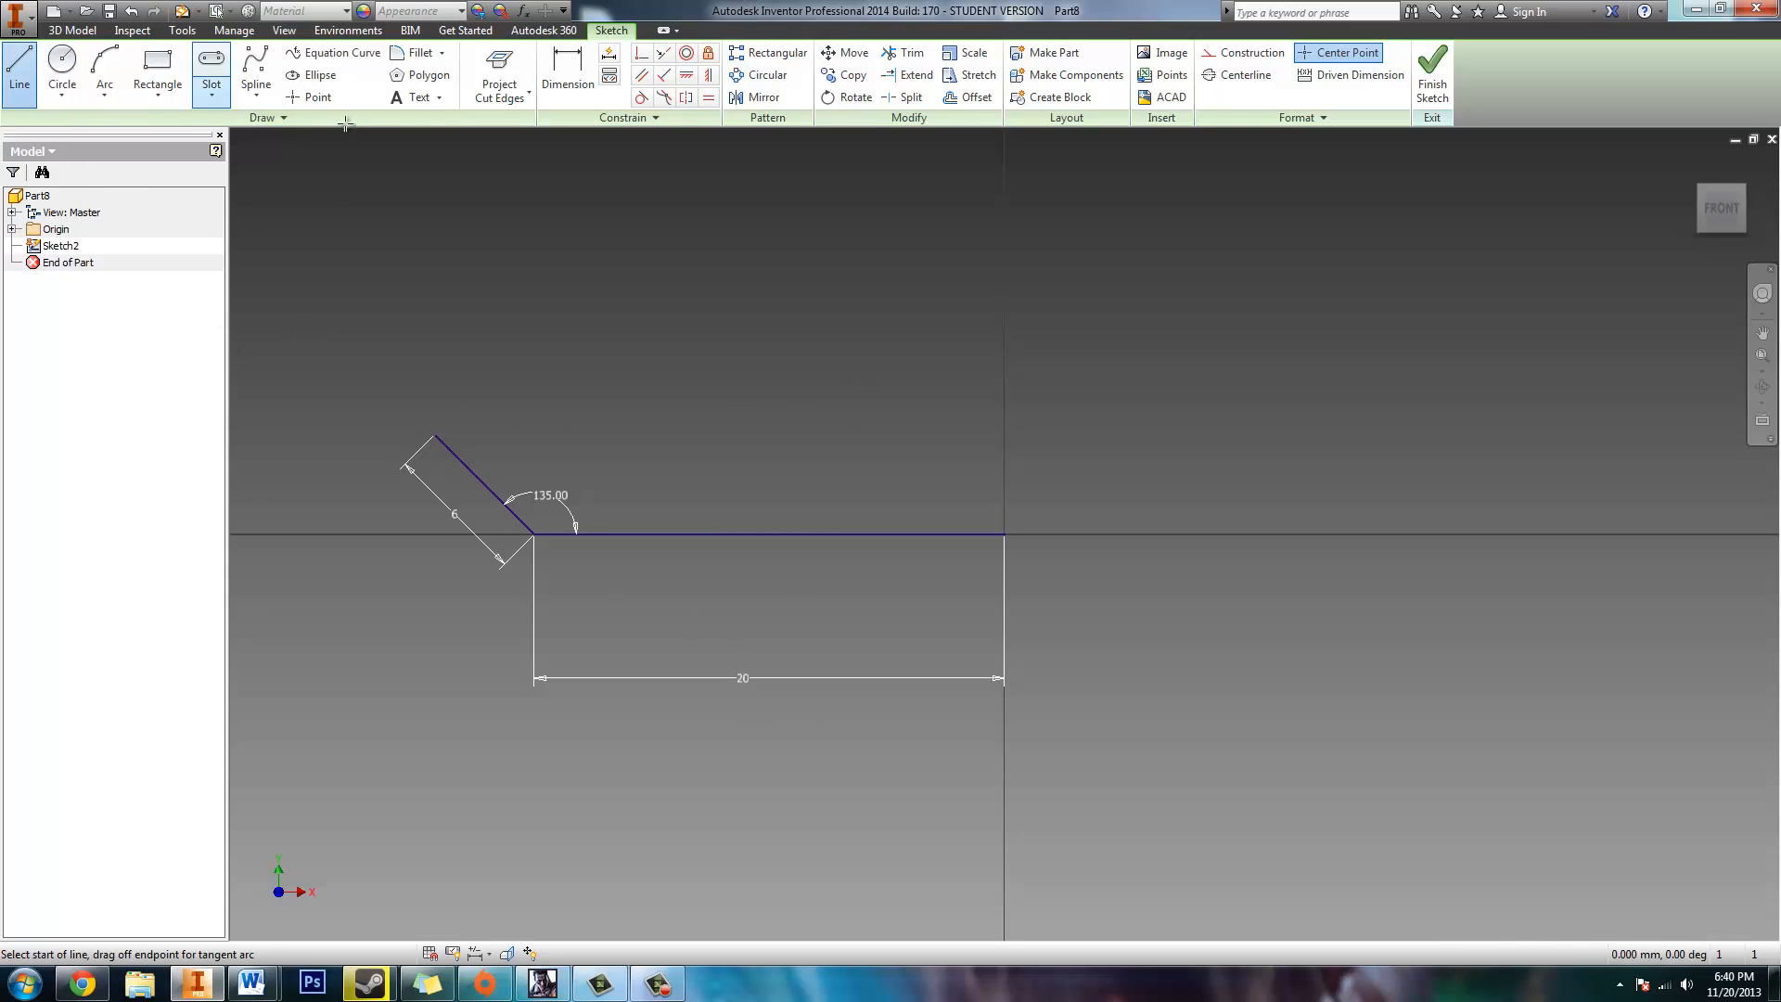
left_click(434, 435)
type("6")
key("Tab")
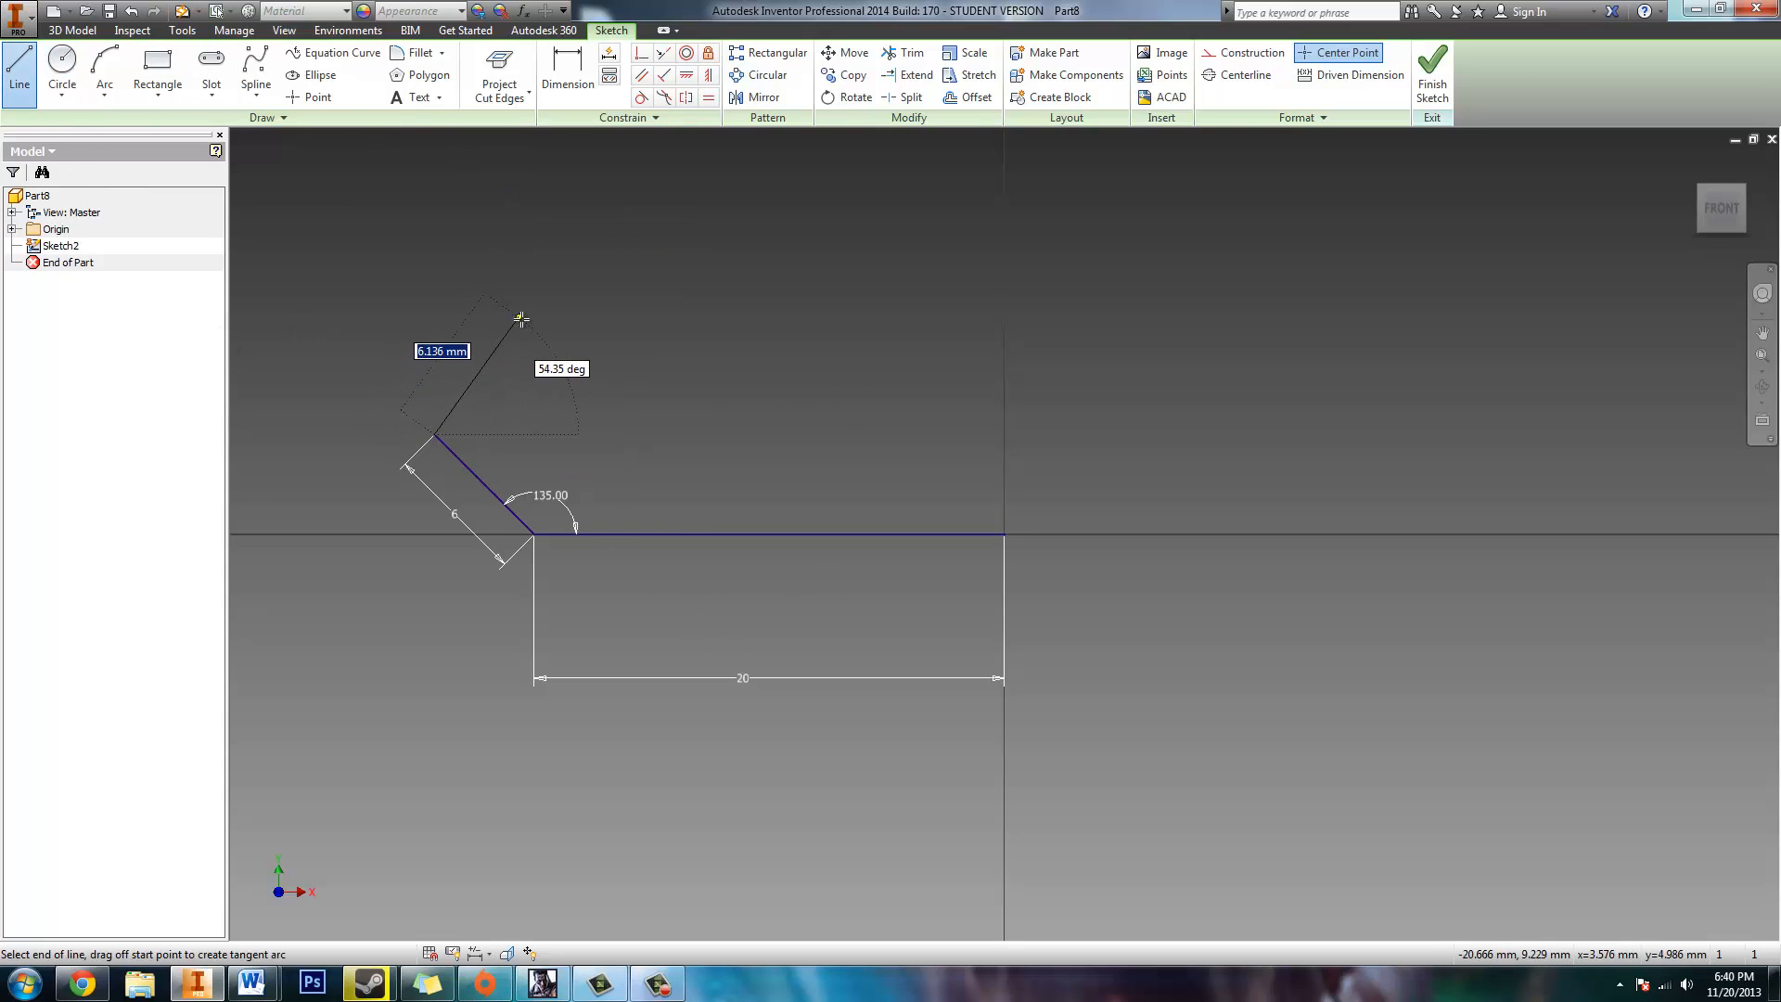
type("45")
key("Tab")
key("Return")
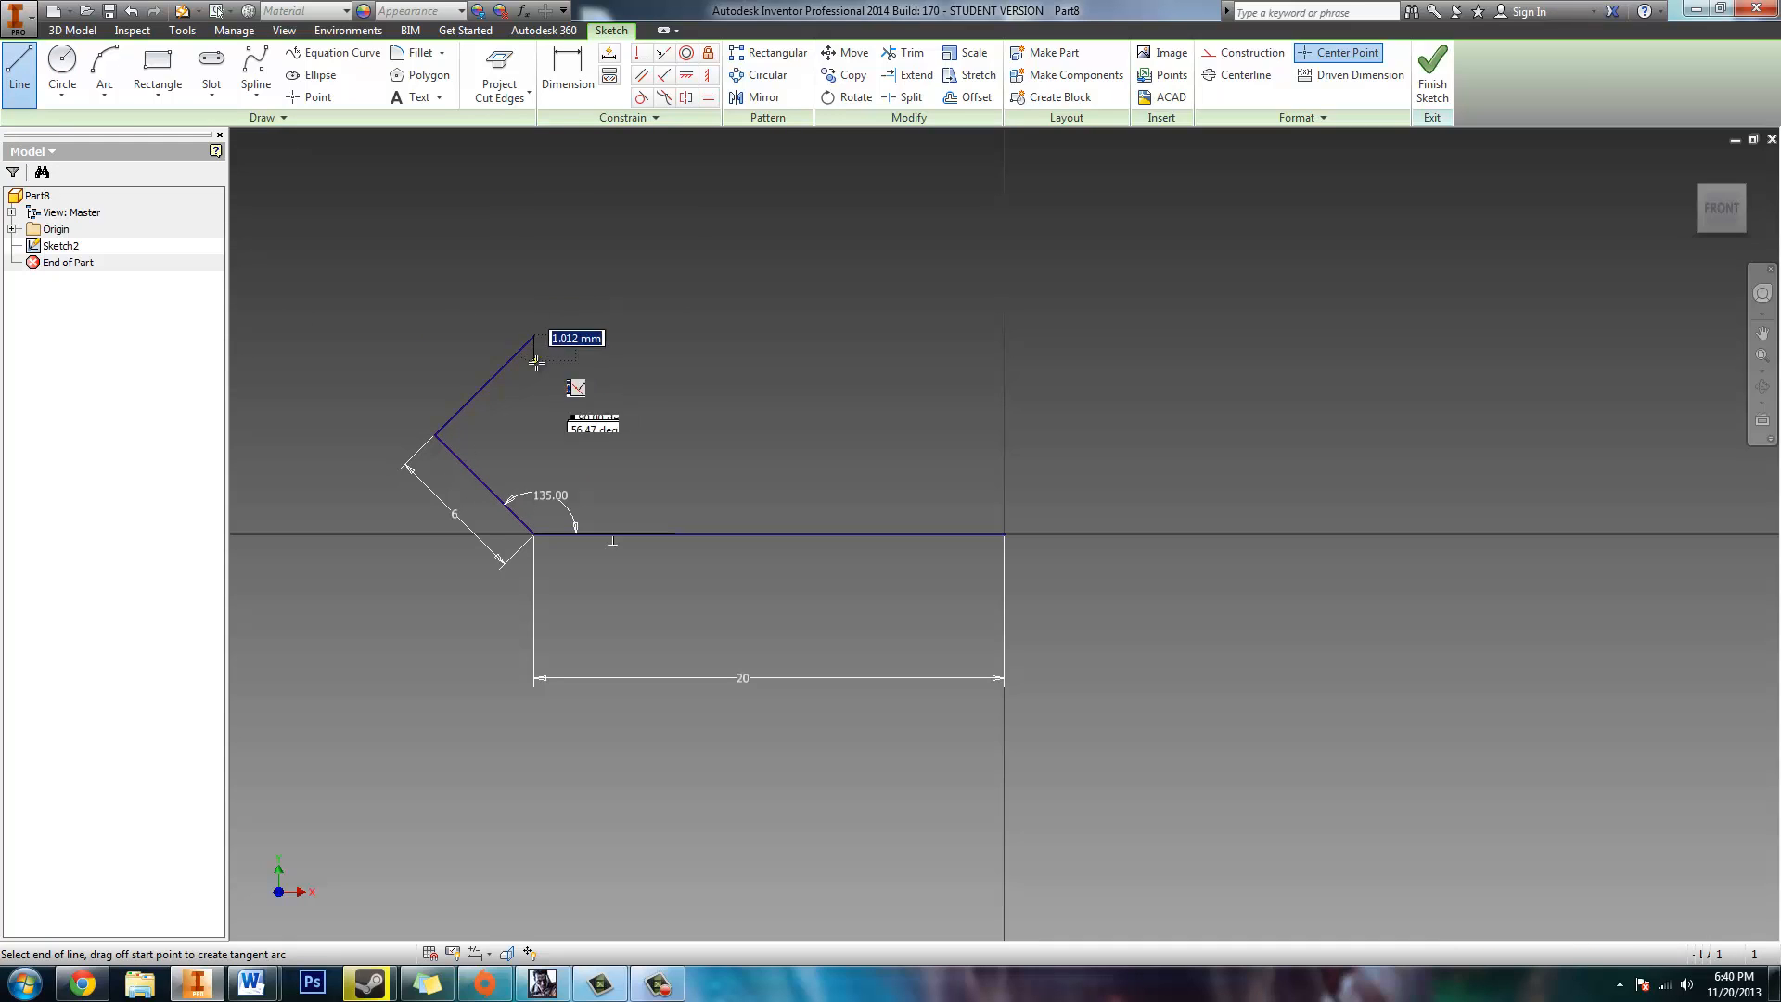
Step: Continue the profile 1 mm straight down, then back parallel to the outer lines with two slants about 4.6 mm long and a horizontal ending above the origin
type("1")
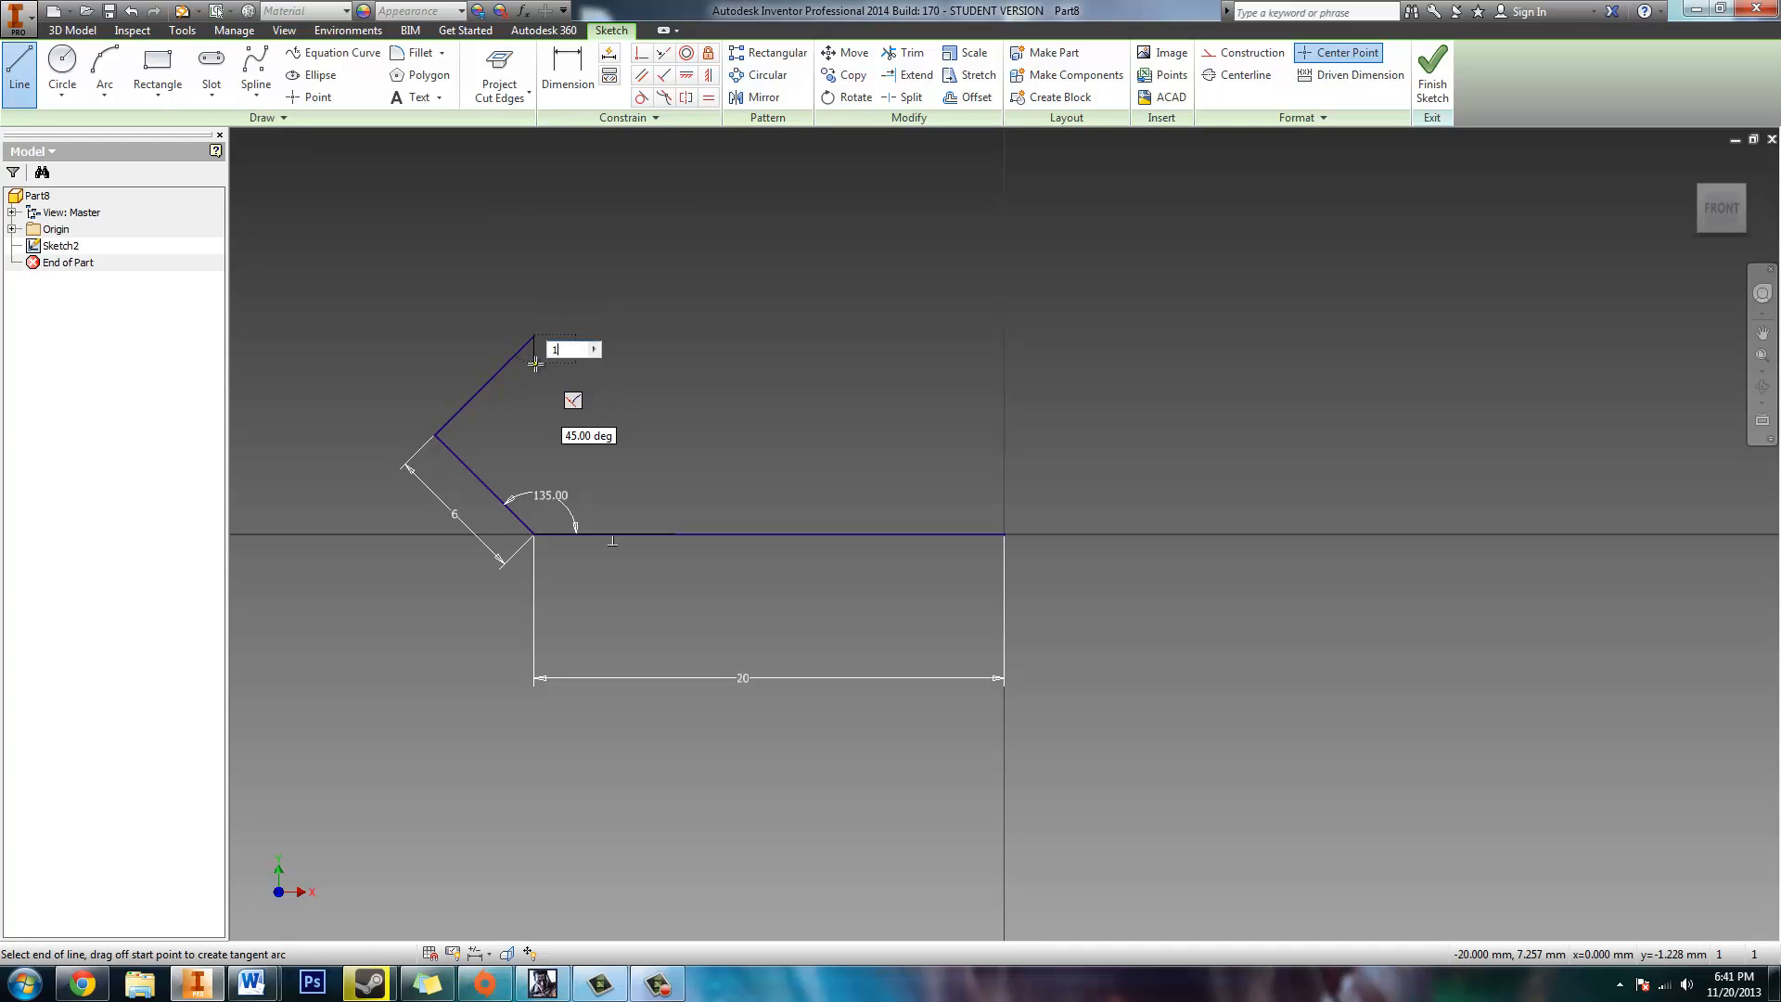
key("Return")
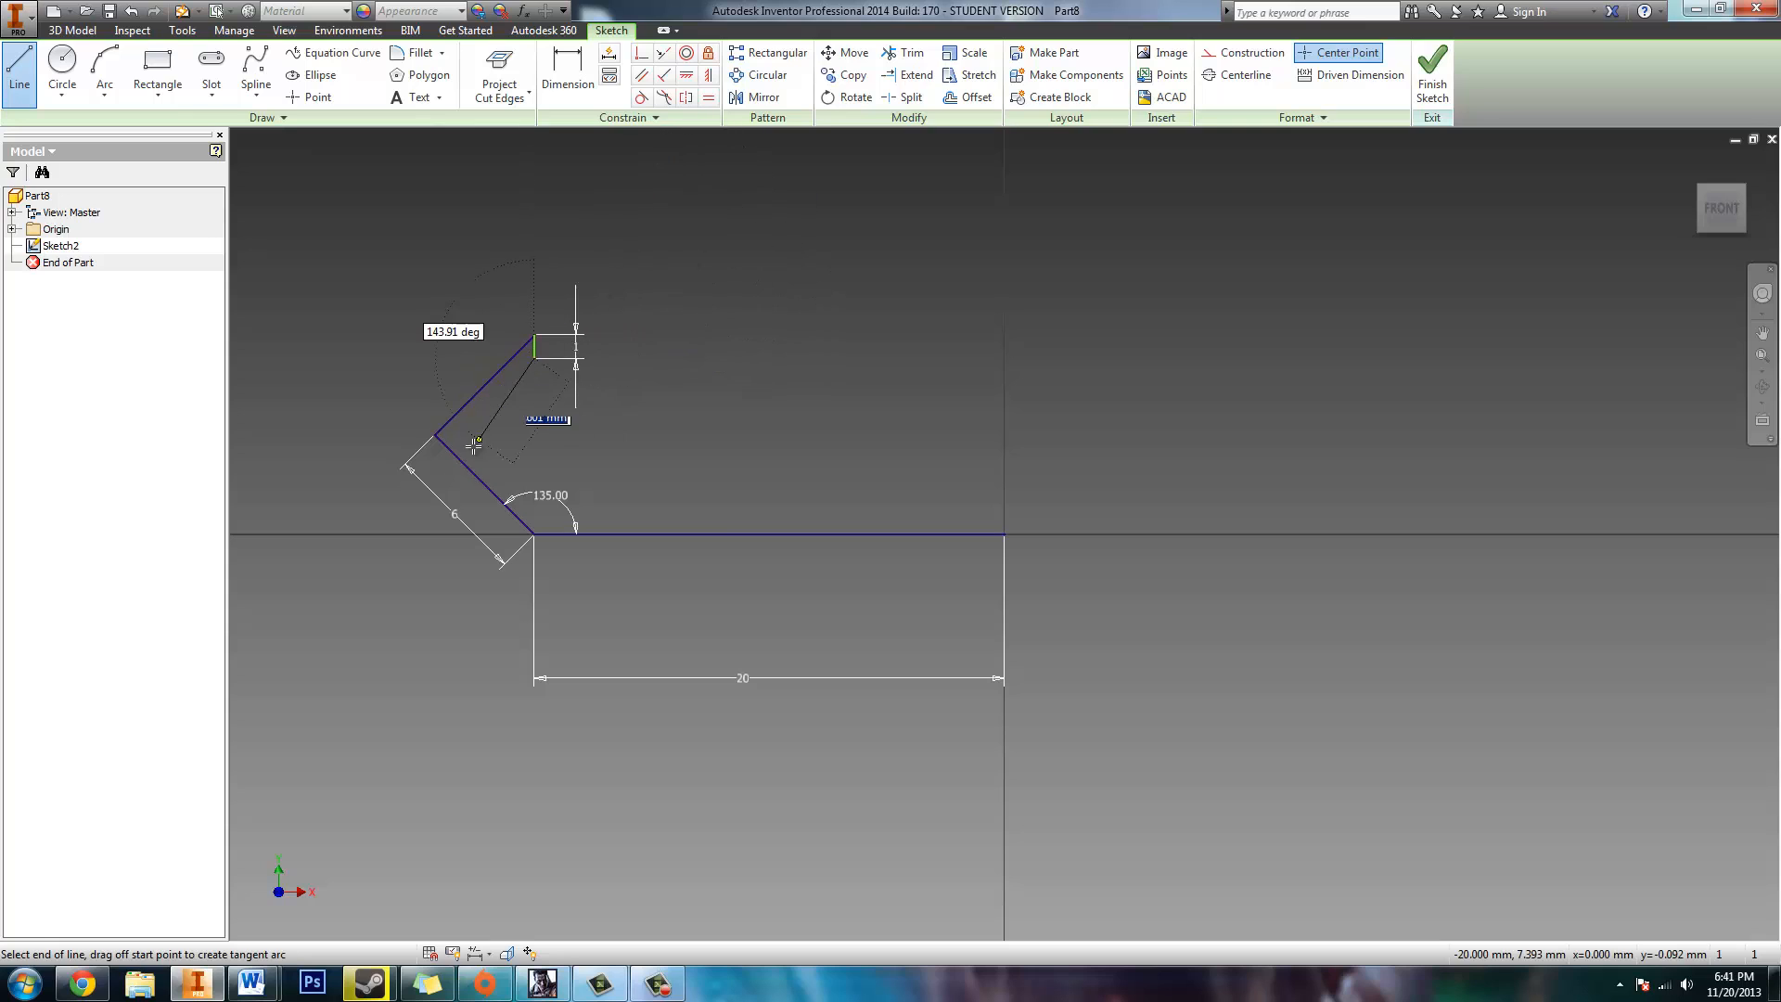
left_click(458, 434)
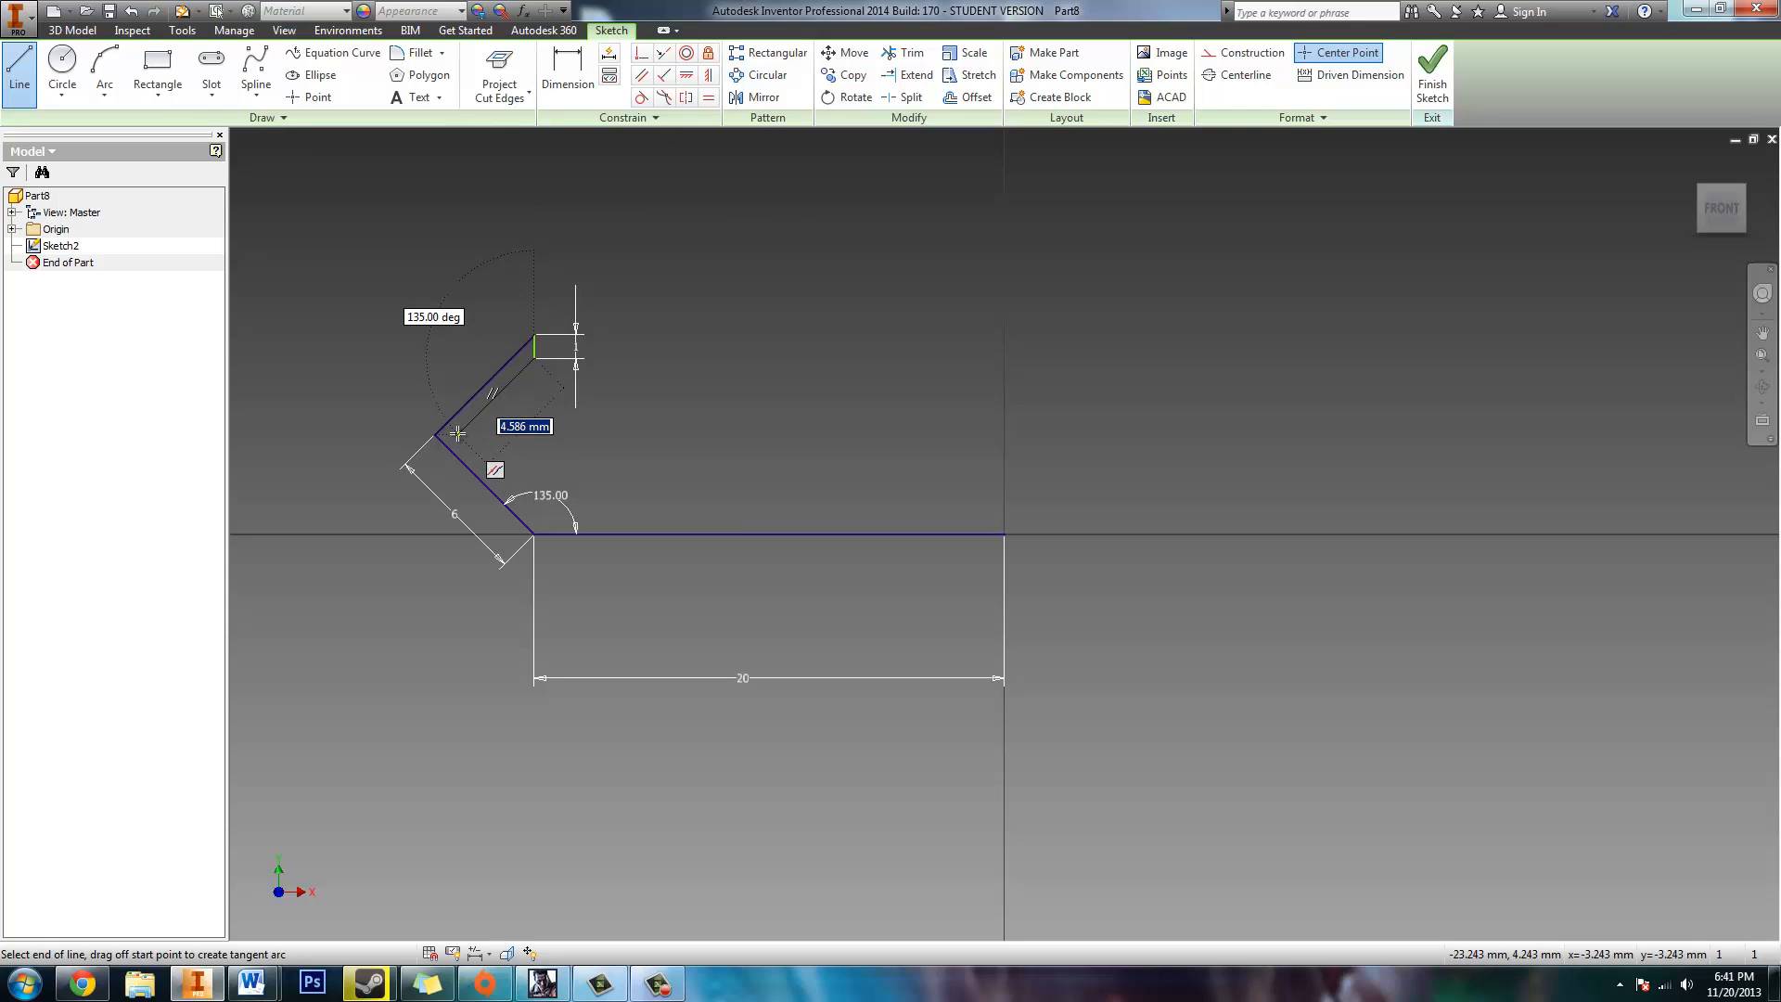
left_click(534, 509)
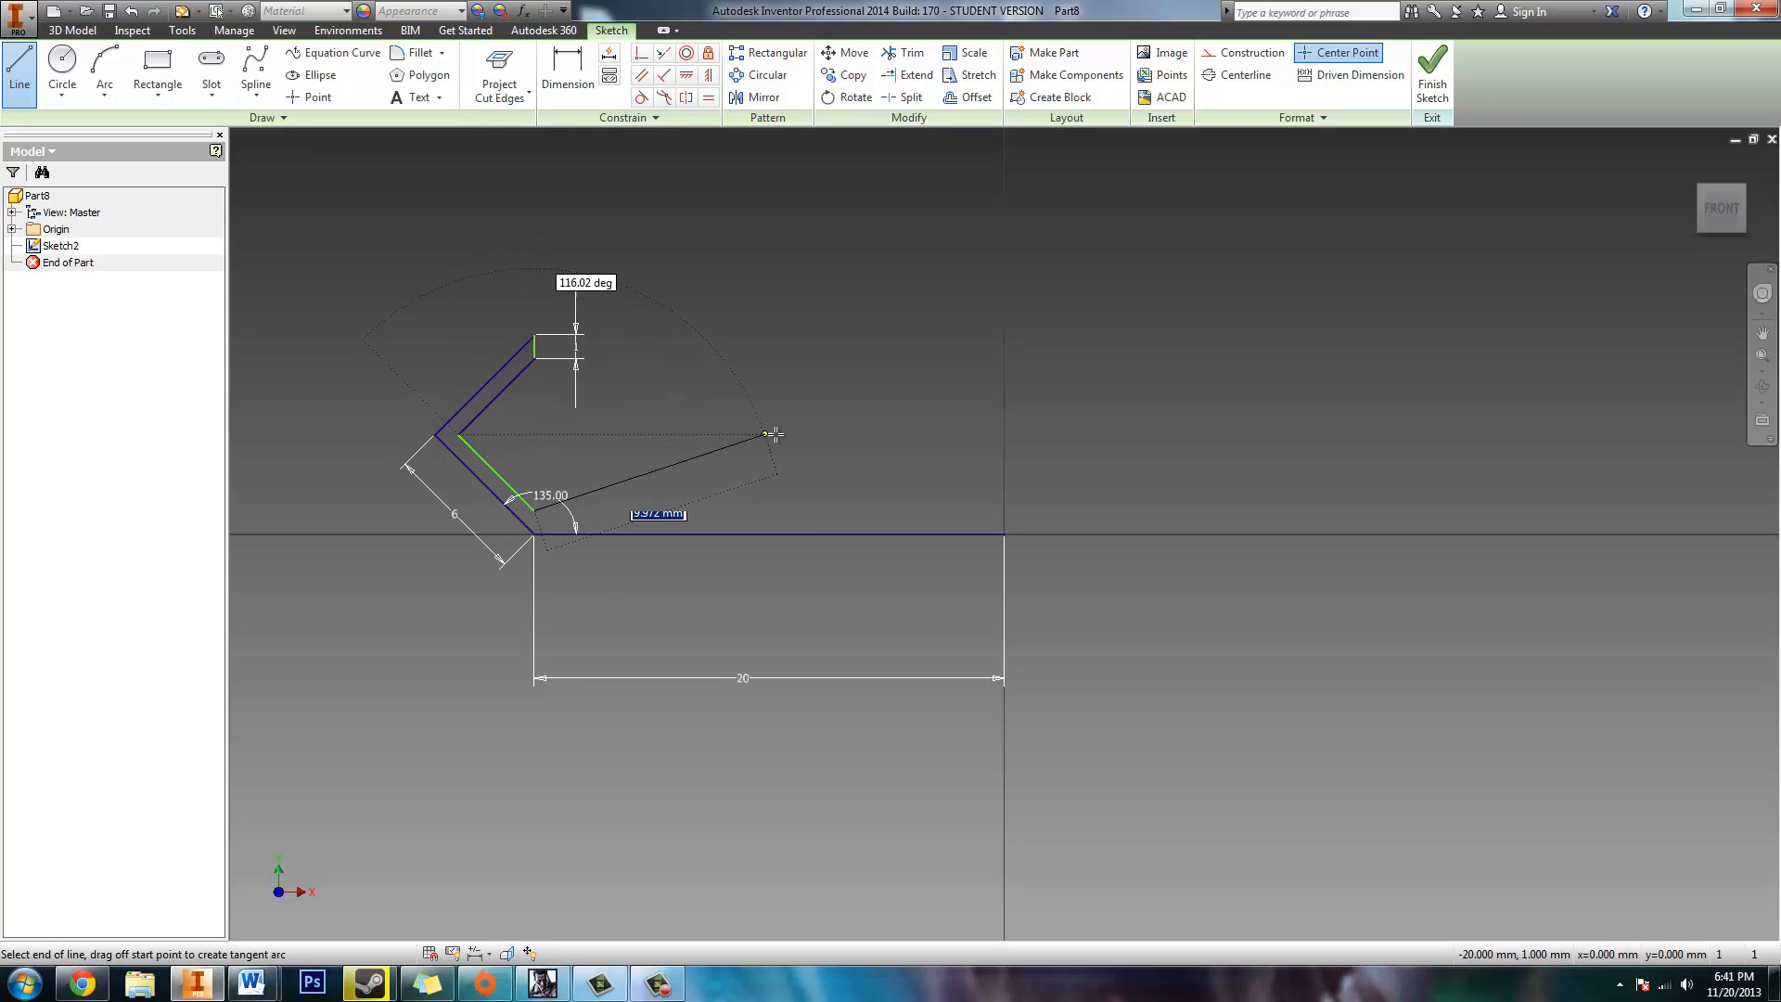
left_click(1006, 511)
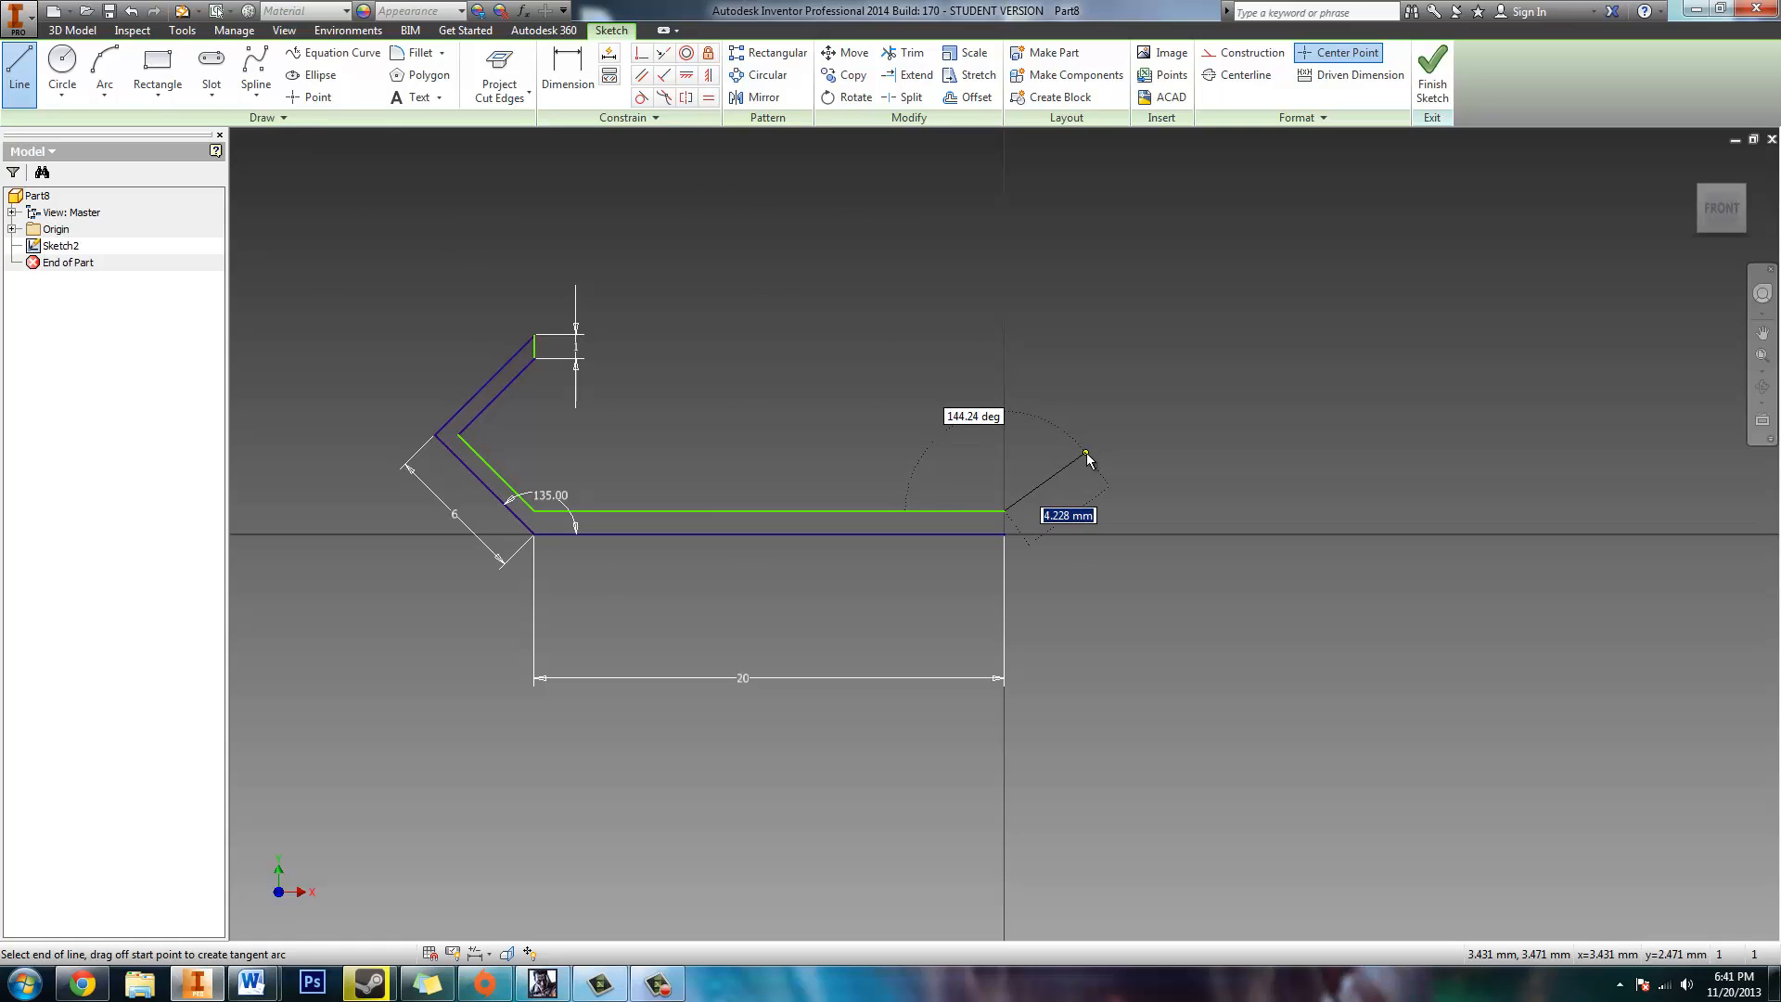
key("Escape")
Step: Add an aligned dimension to the lower inner slanted line, keeping its drawn length
left_click(570, 67)
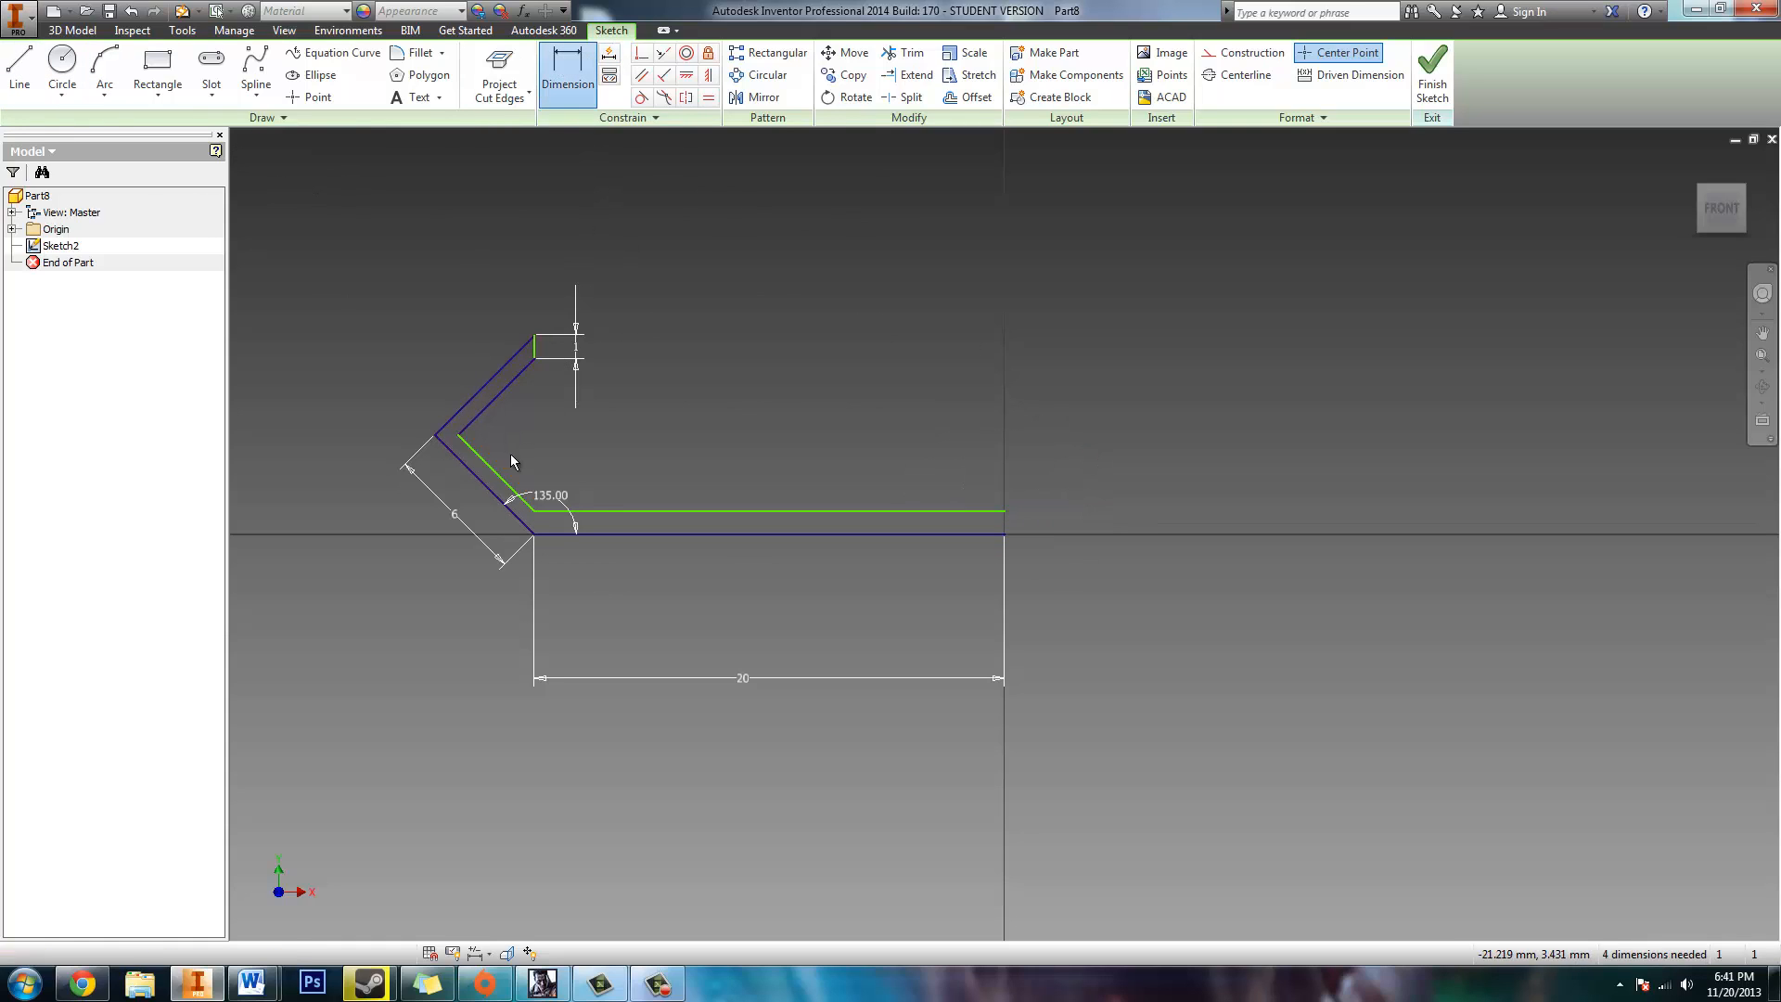
left_click(490, 475)
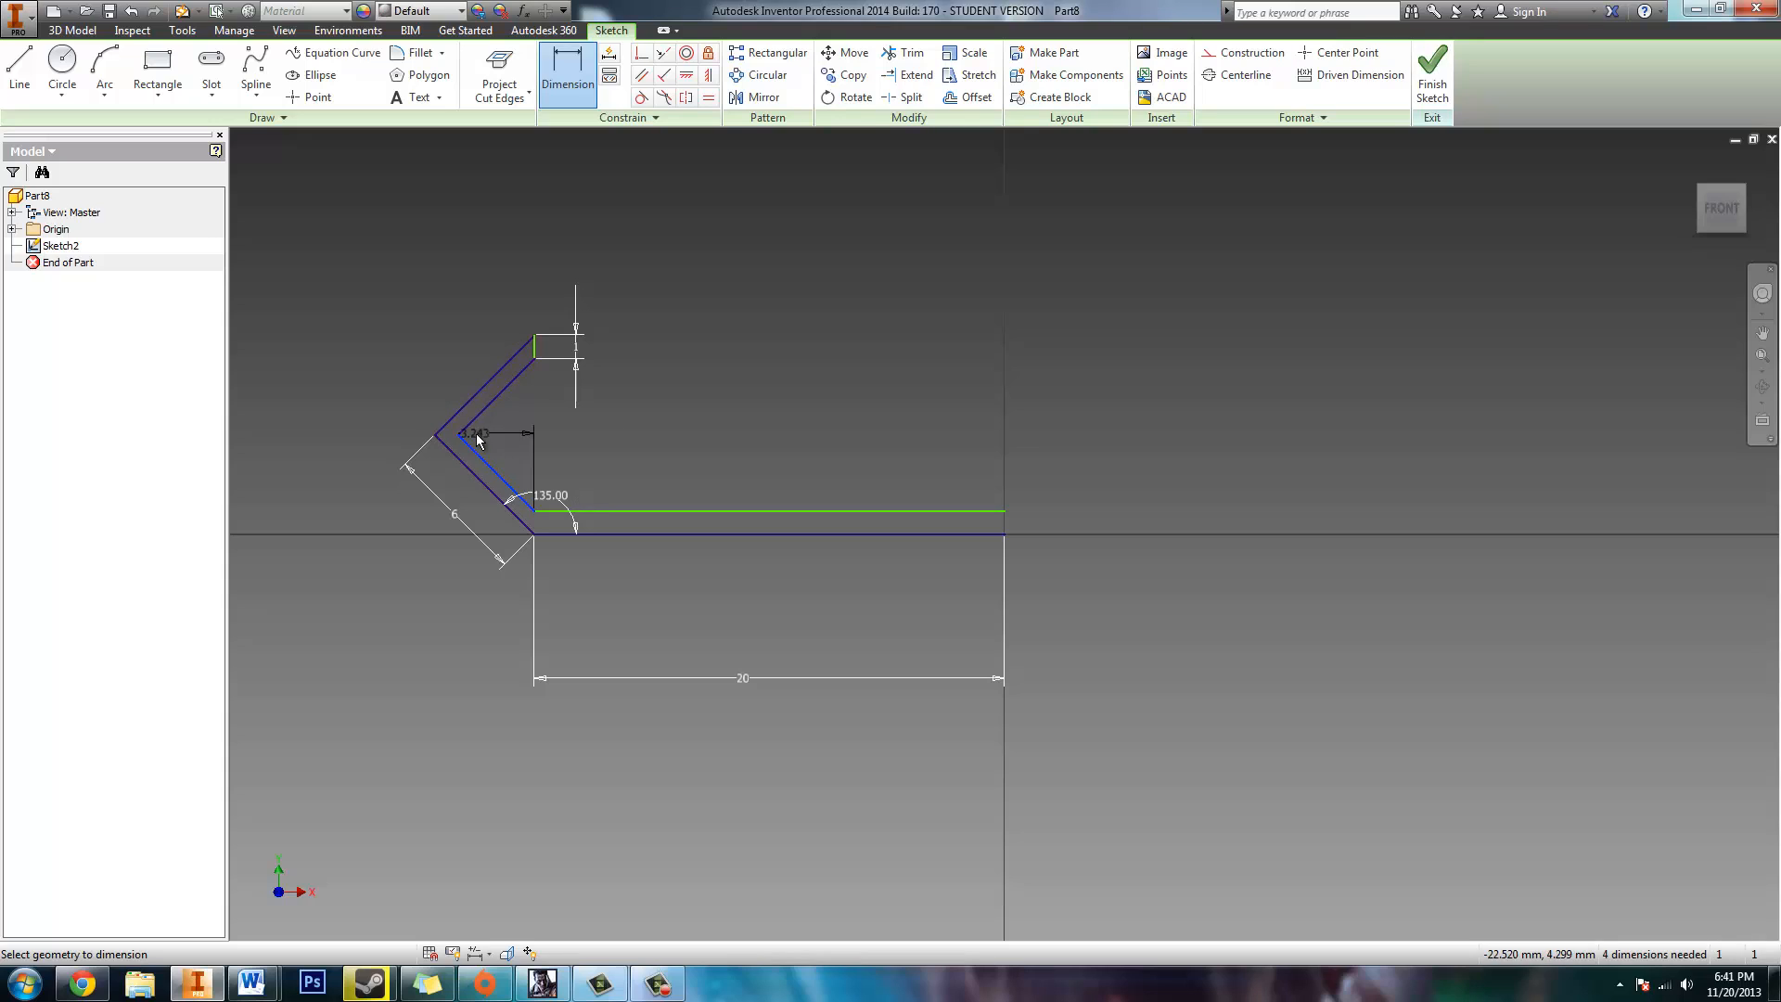
right_click(483, 467)
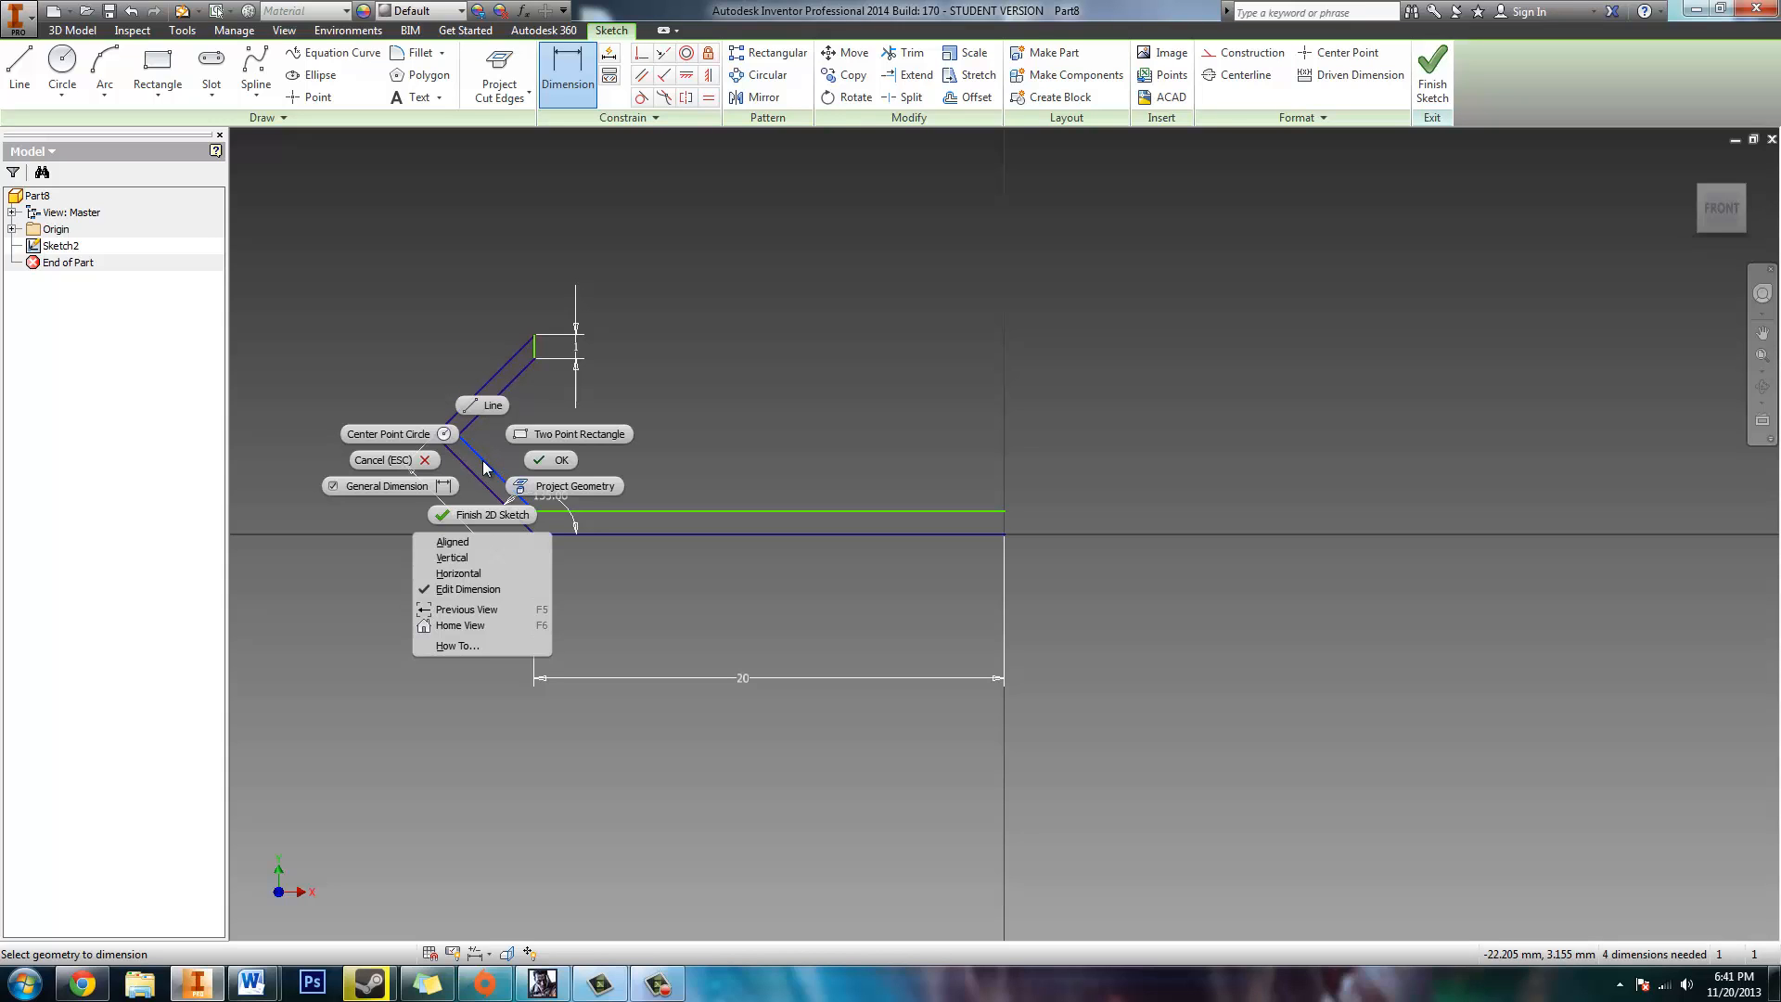
left_click(452, 543)
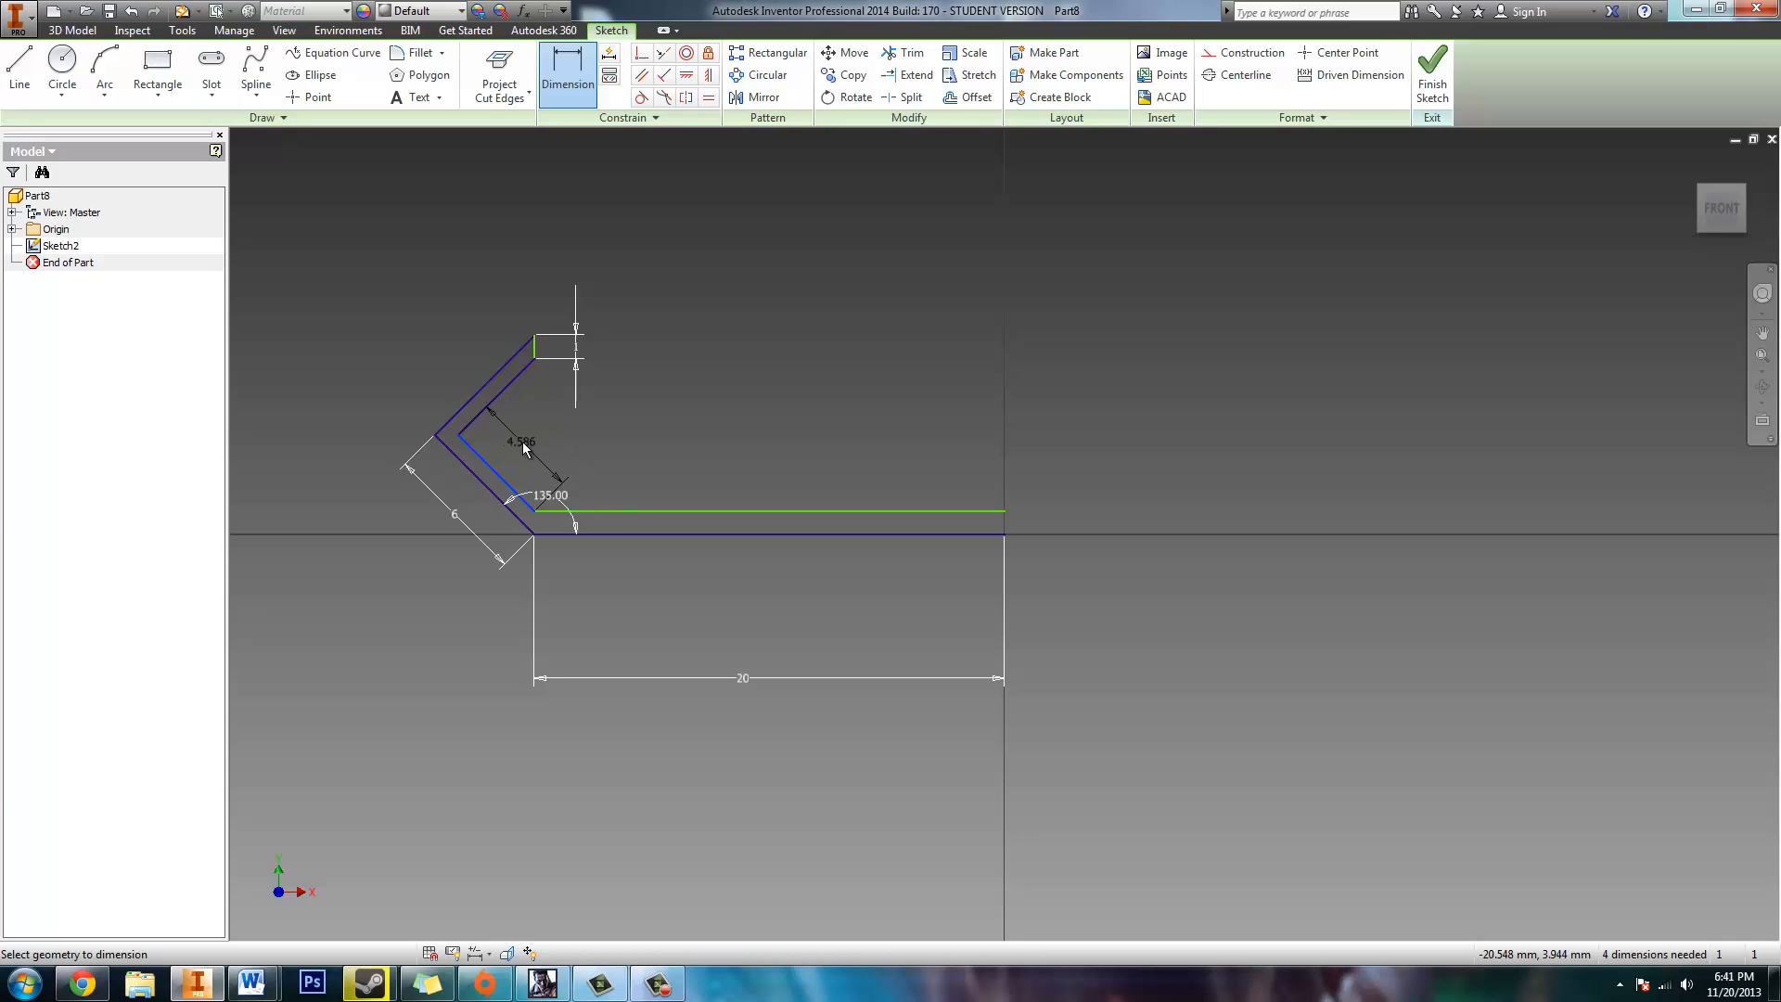
left_click(516, 449)
key("Return")
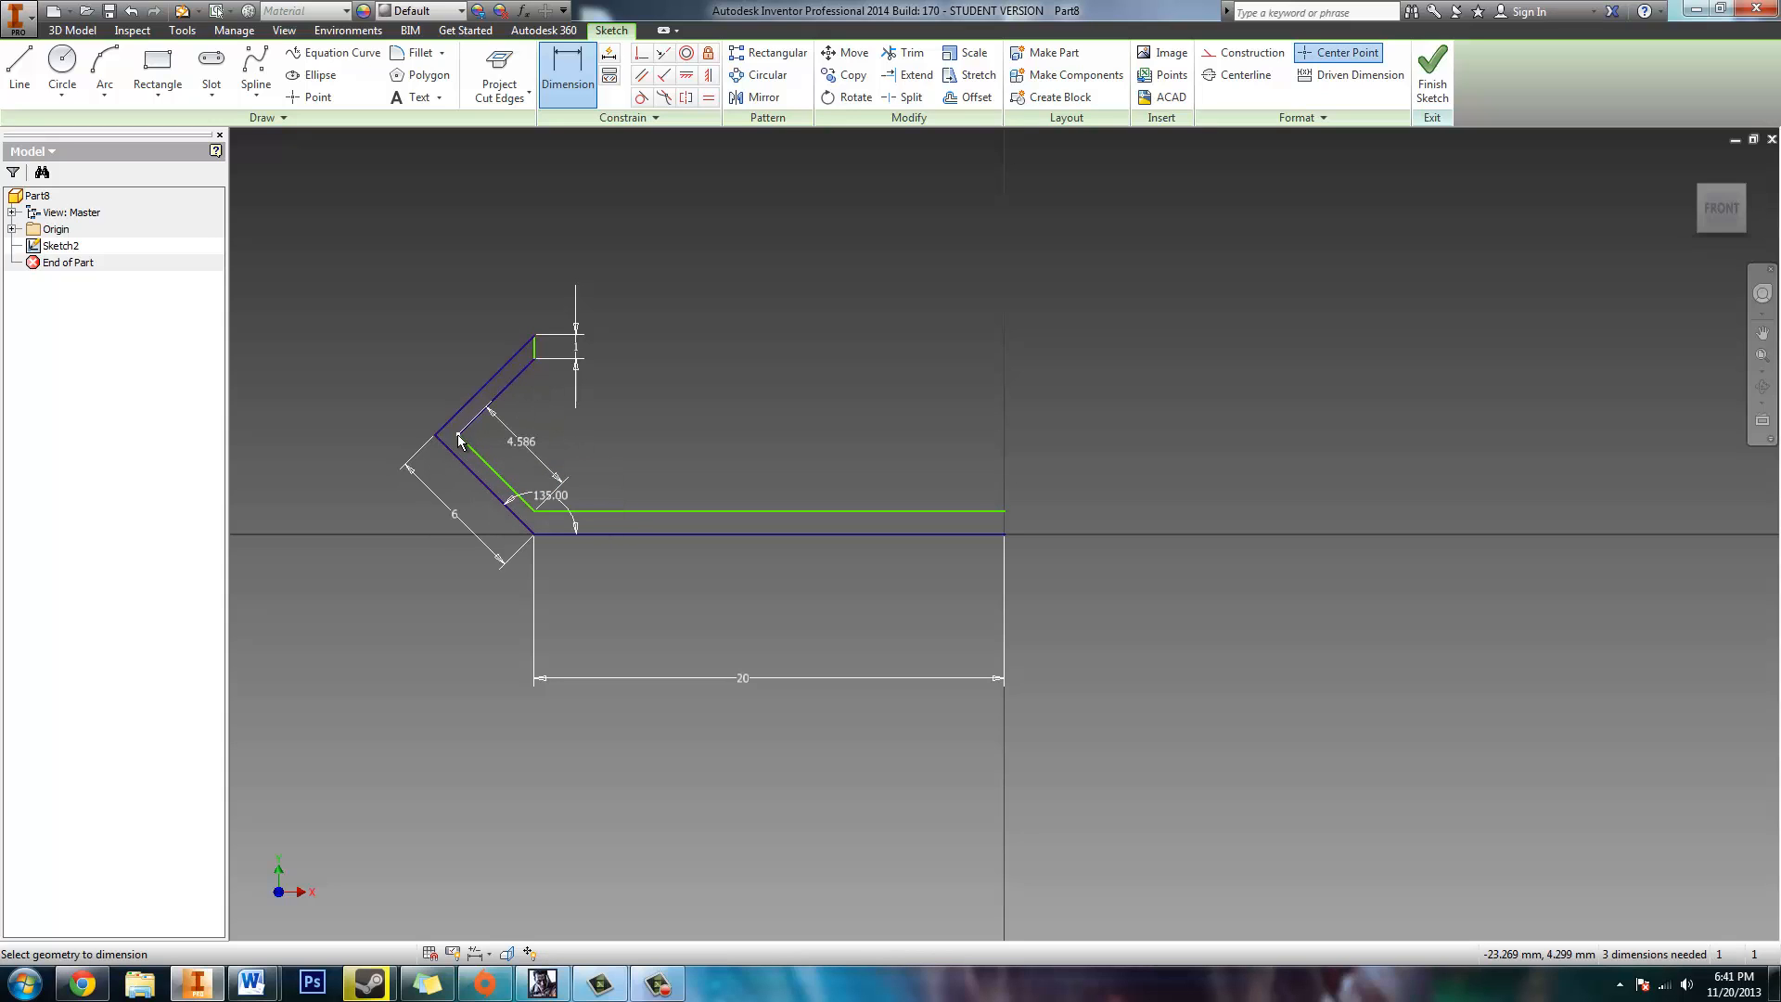
Step: Dimension the horizontal gap between the inner and outer left corners of the profile, keeping its drawn value
left_click(434, 432)
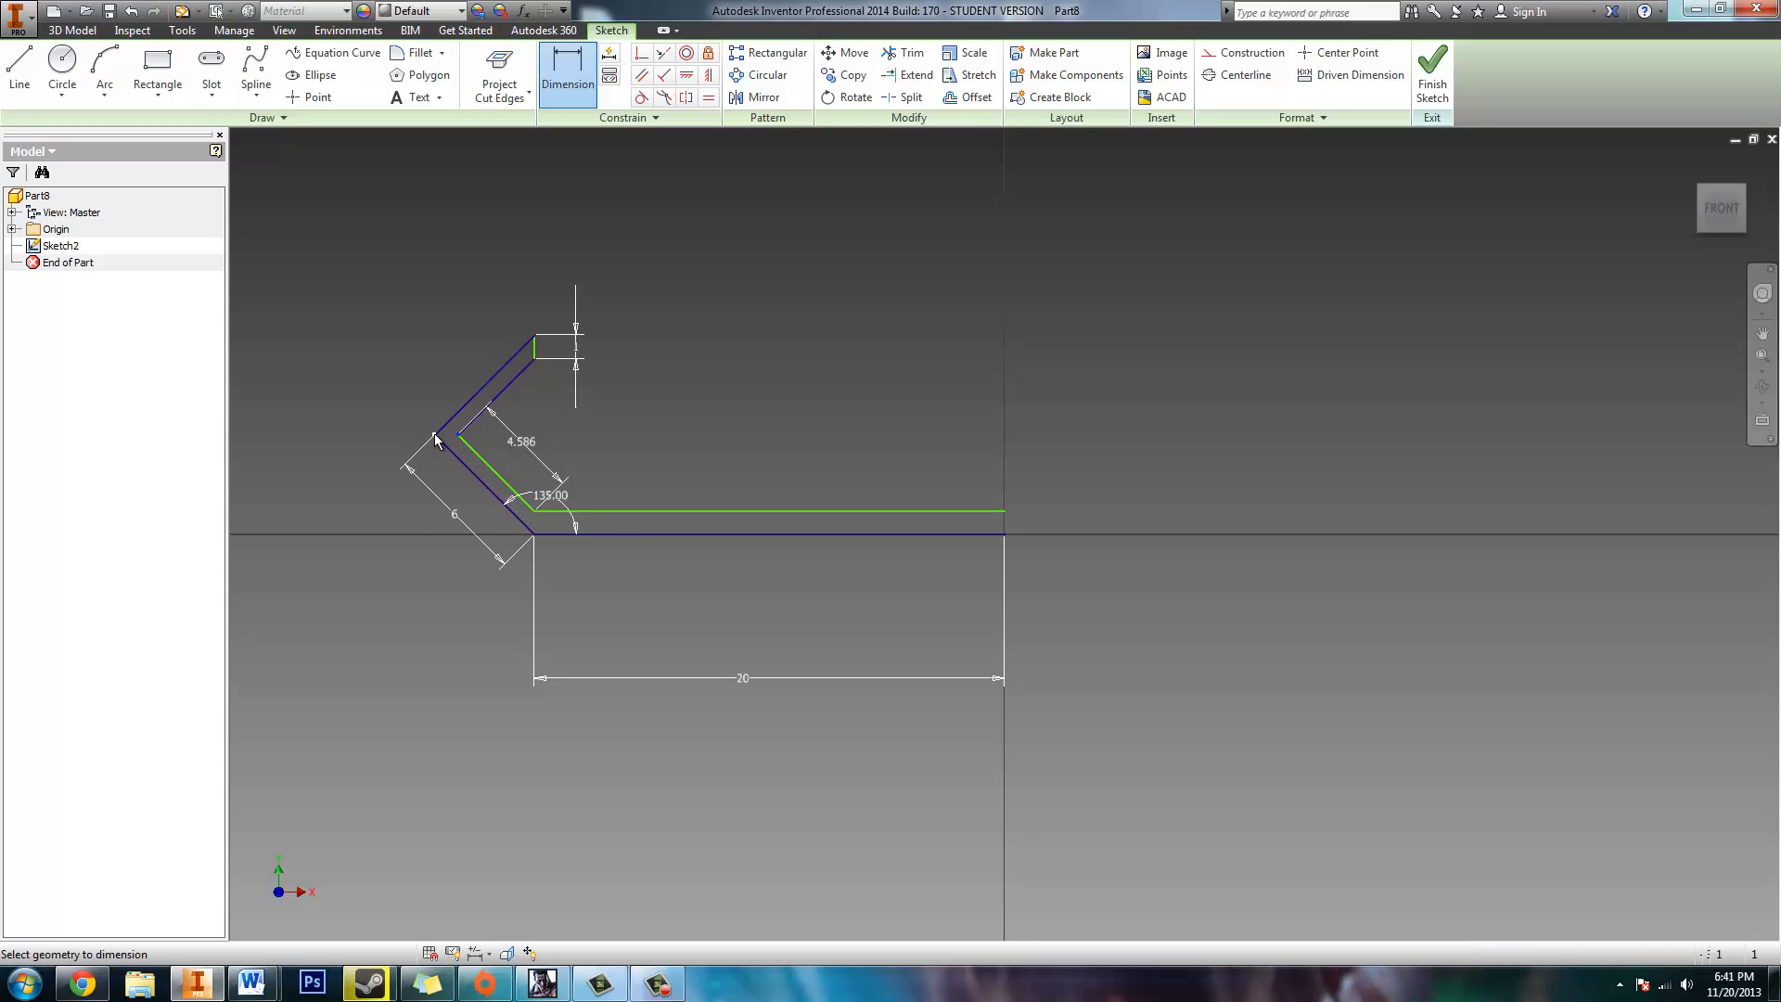
left_click(354, 249)
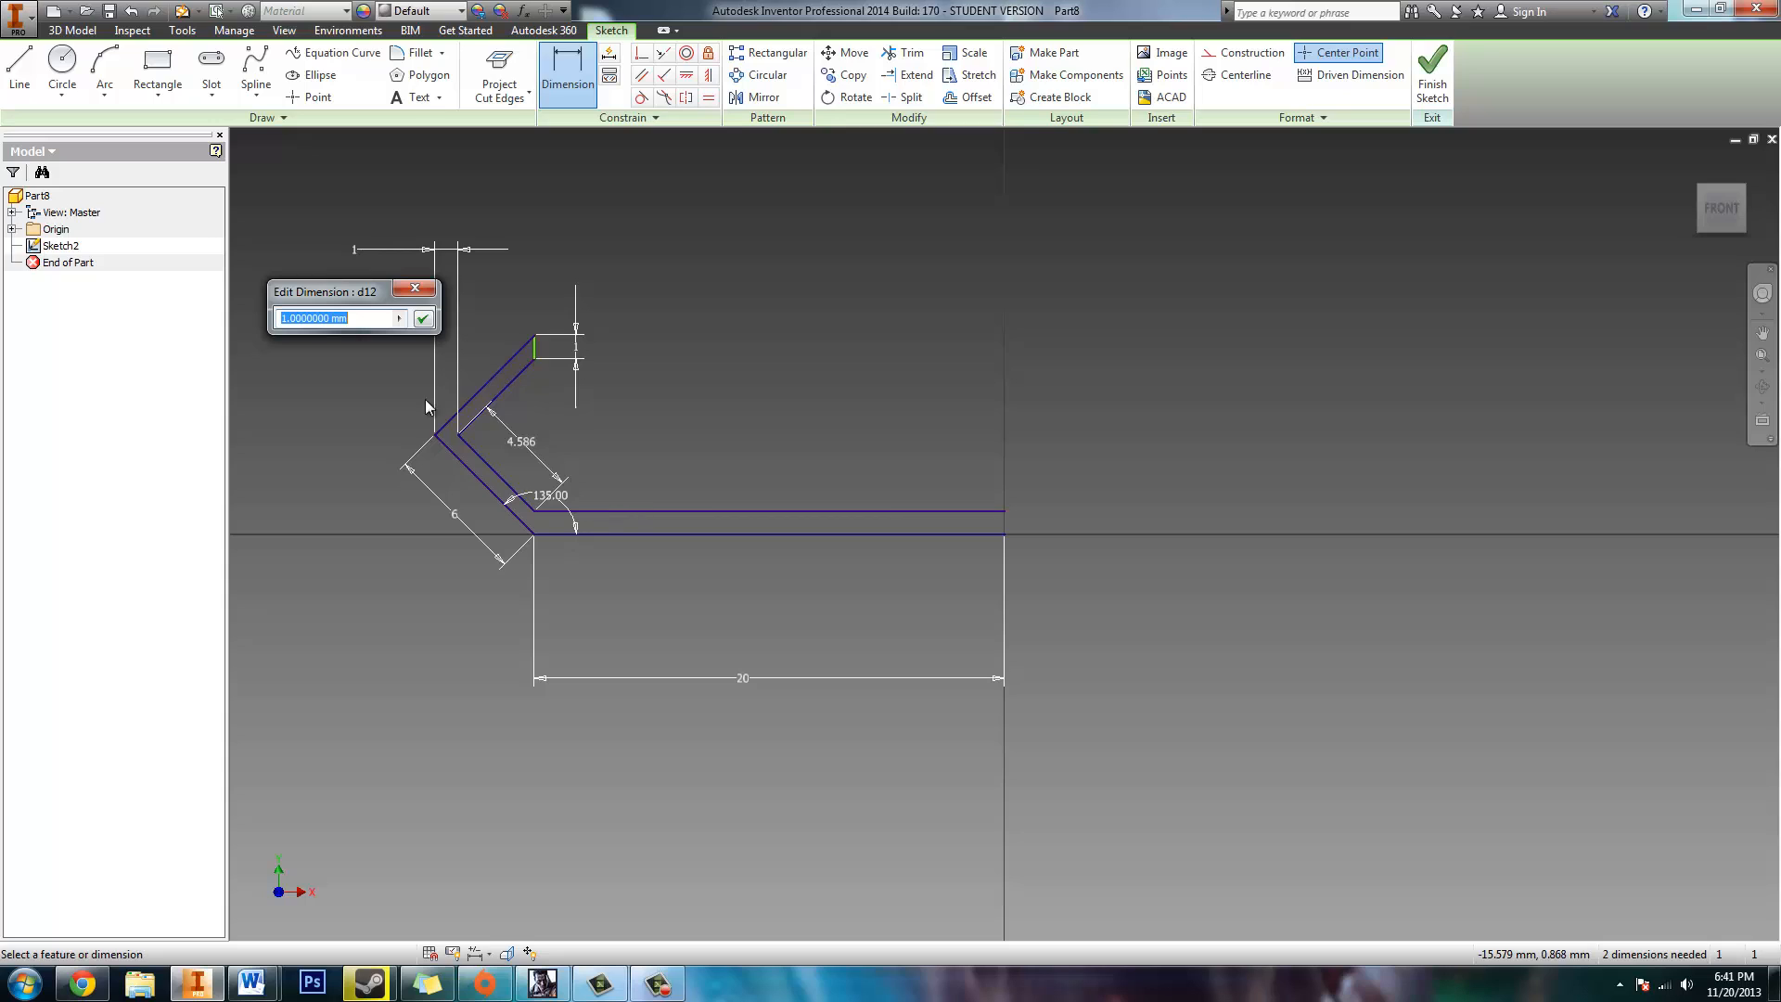
left_click(424, 320)
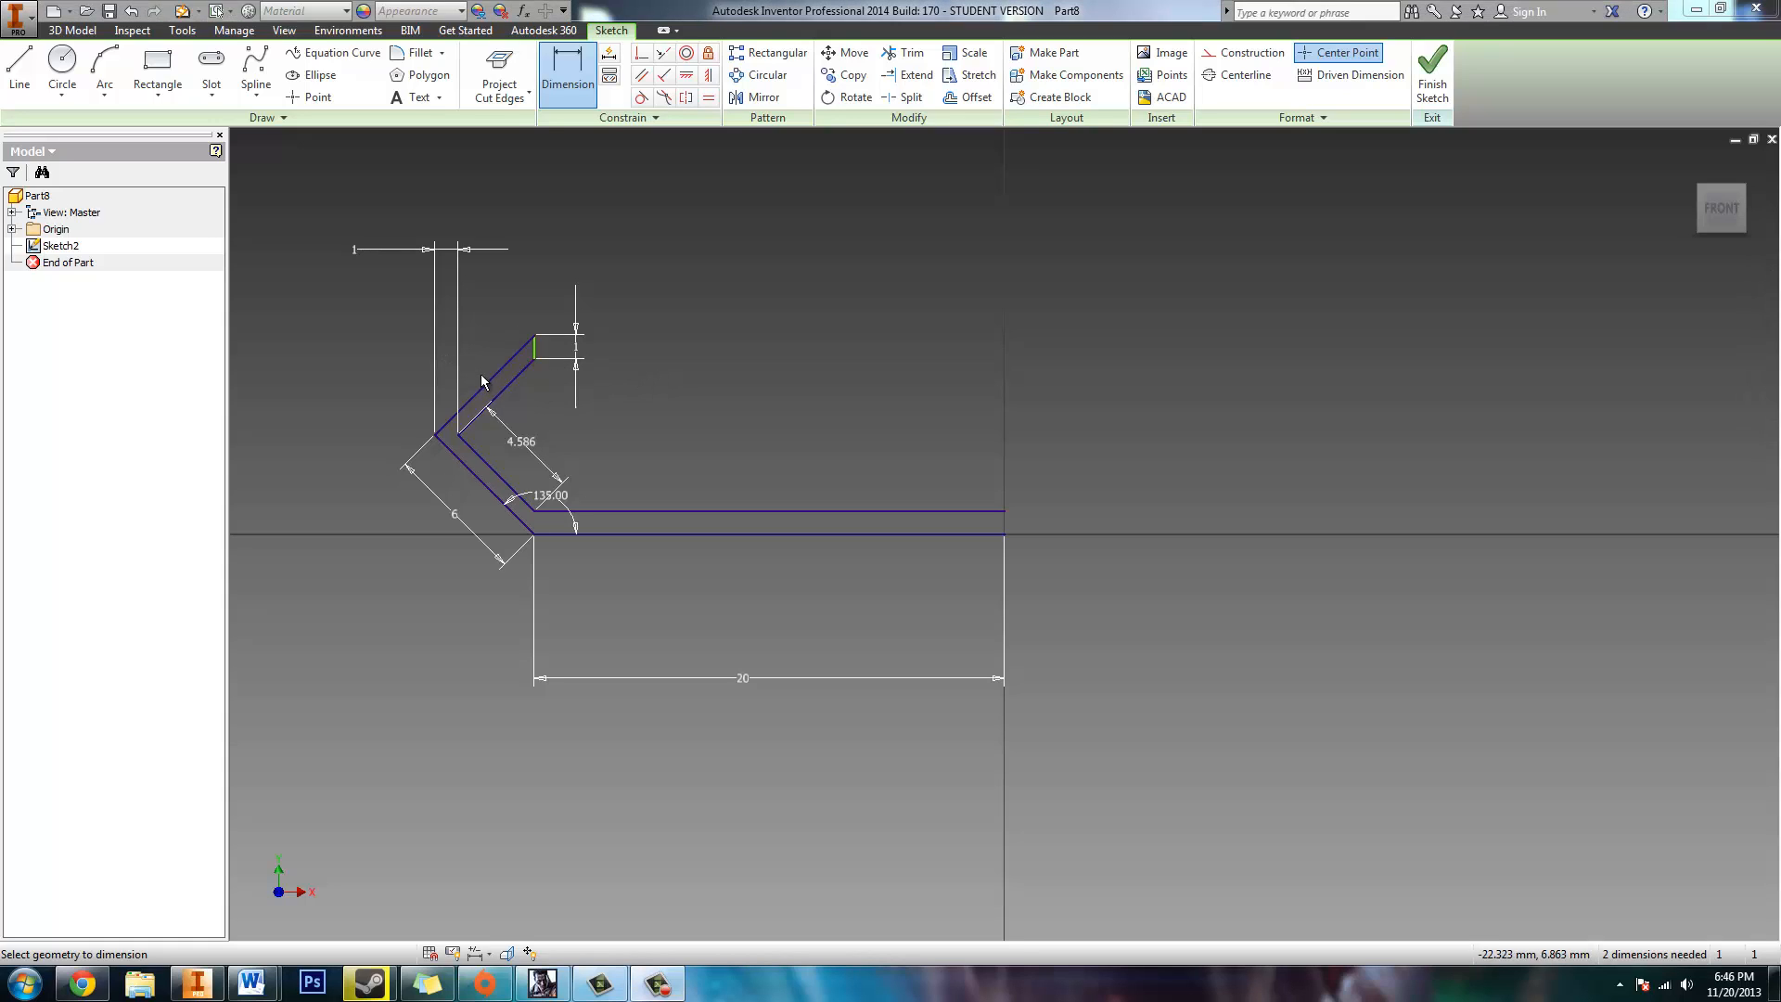
Step: Add an aligned dimension to the upper outer slanted line of the wall, keeping its drawn length
left_click(485, 389)
right_click(487, 381)
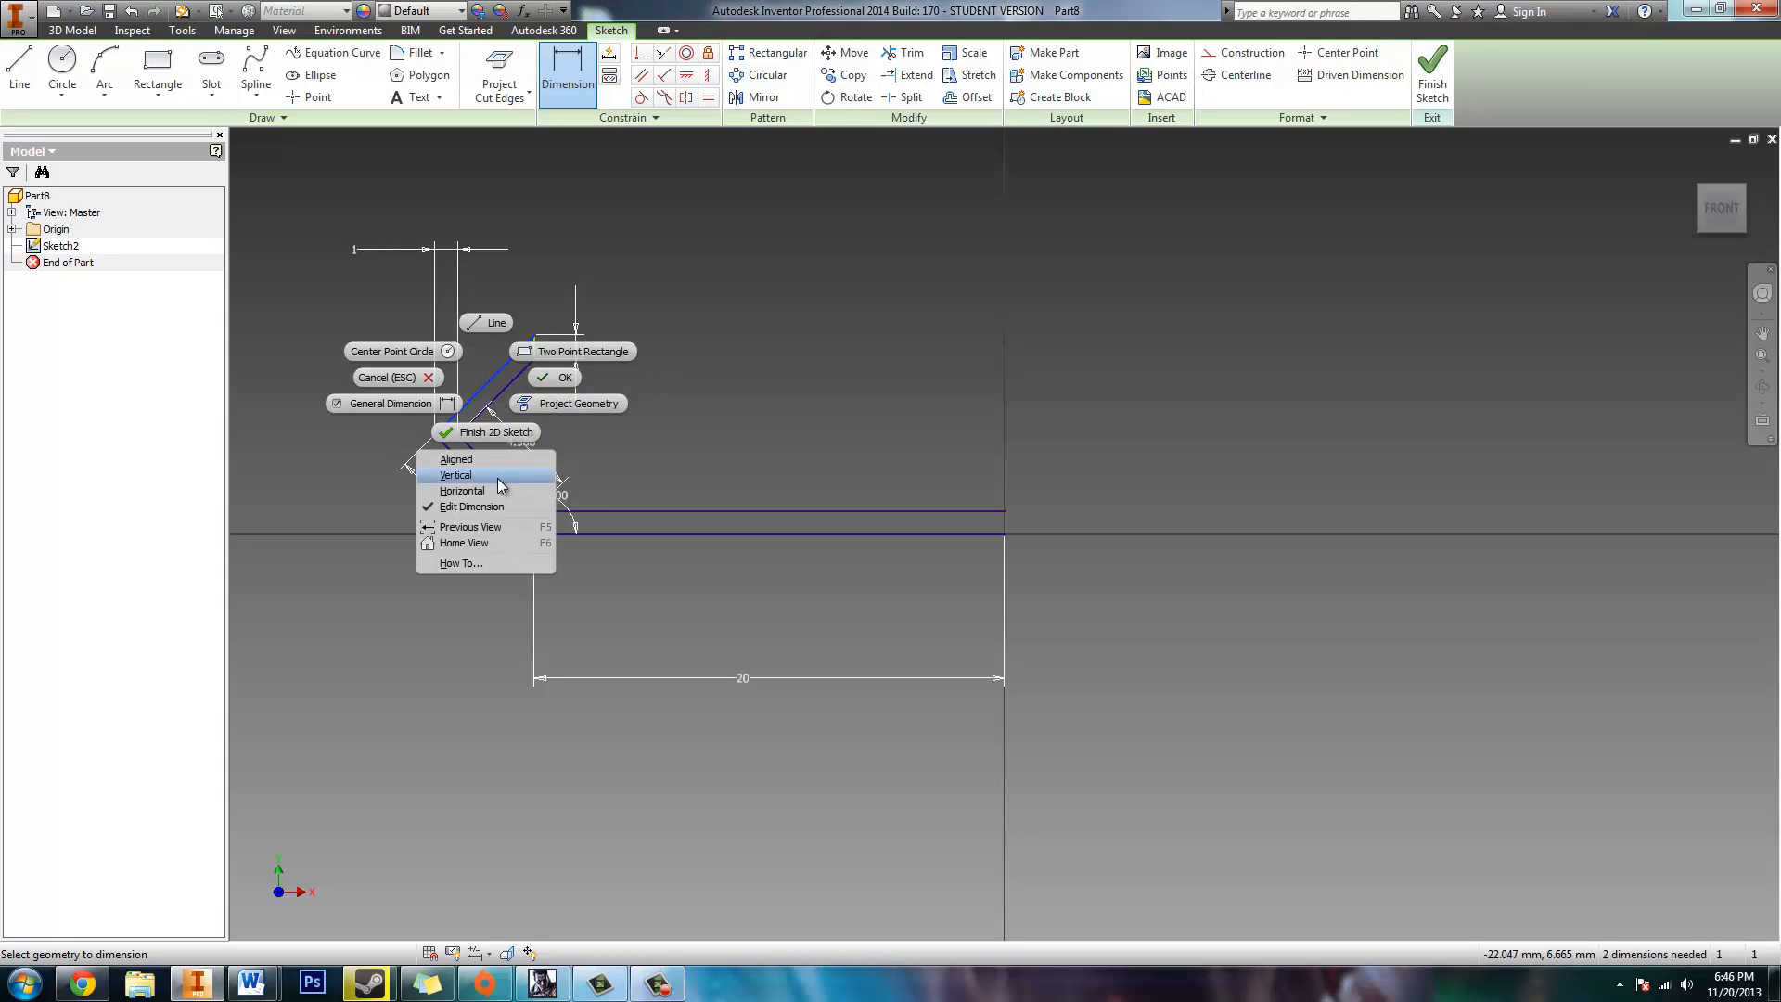
left_click(463, 459)
left_click(473, 431)
left_click(419, 339)
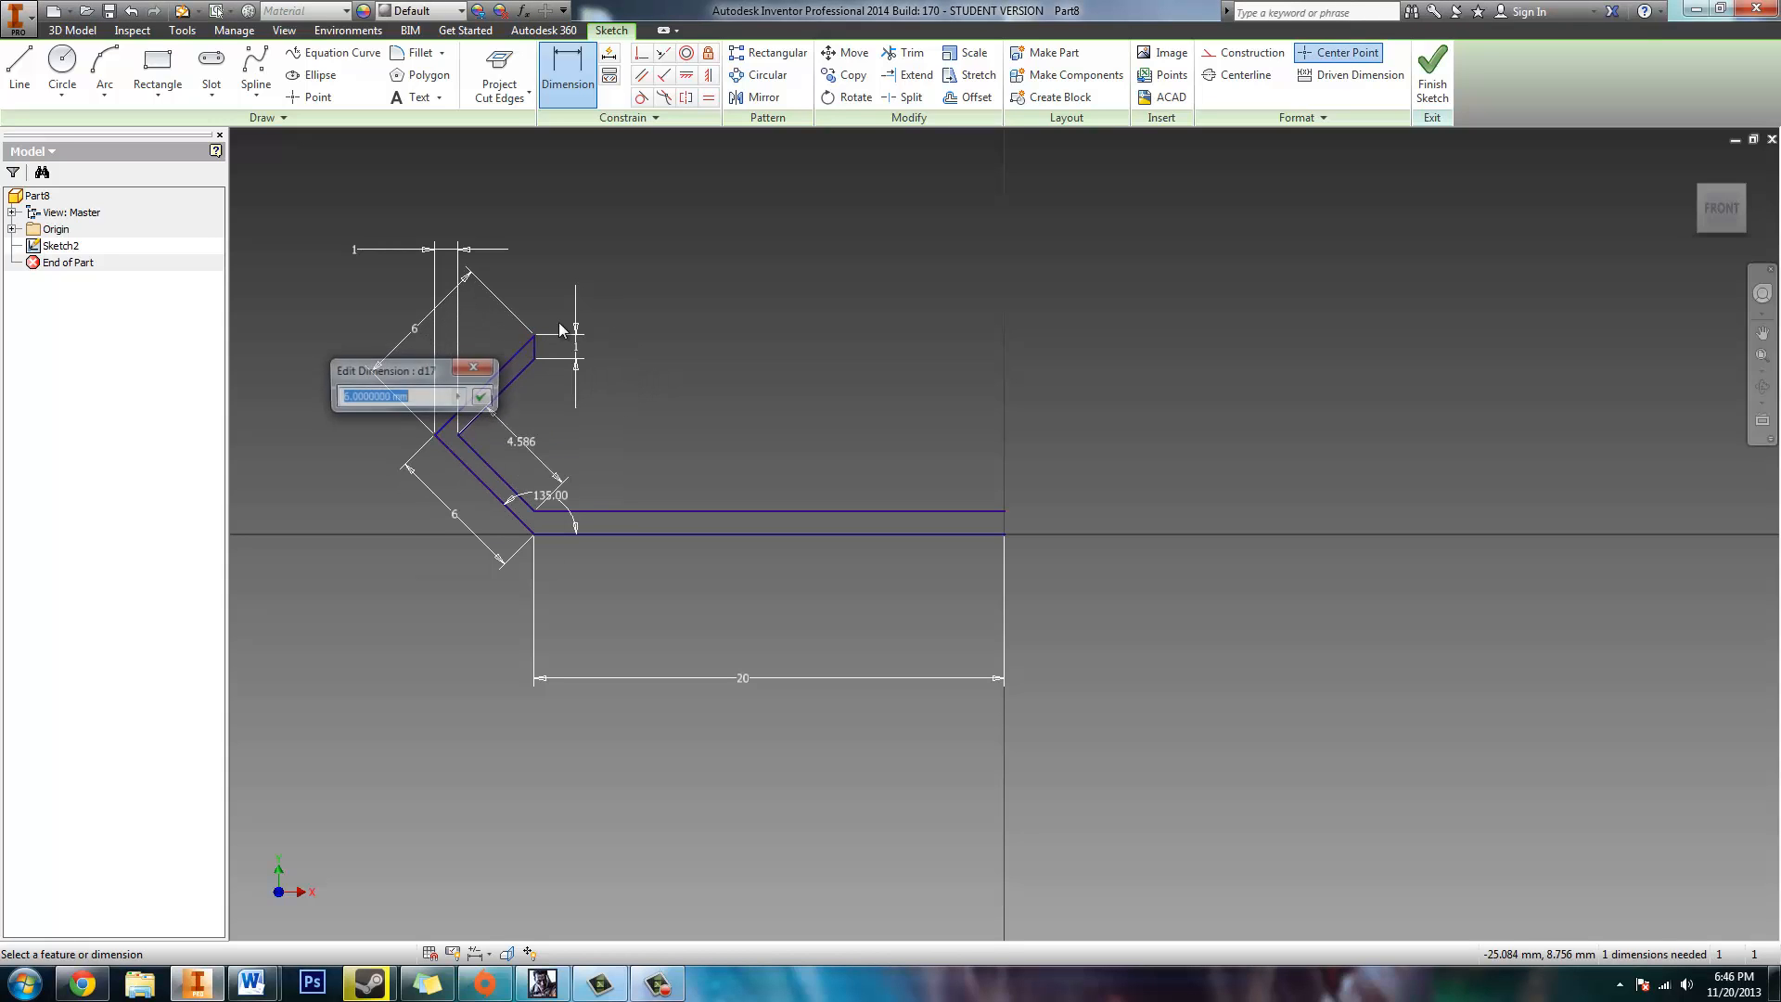
left_click(483, 397)
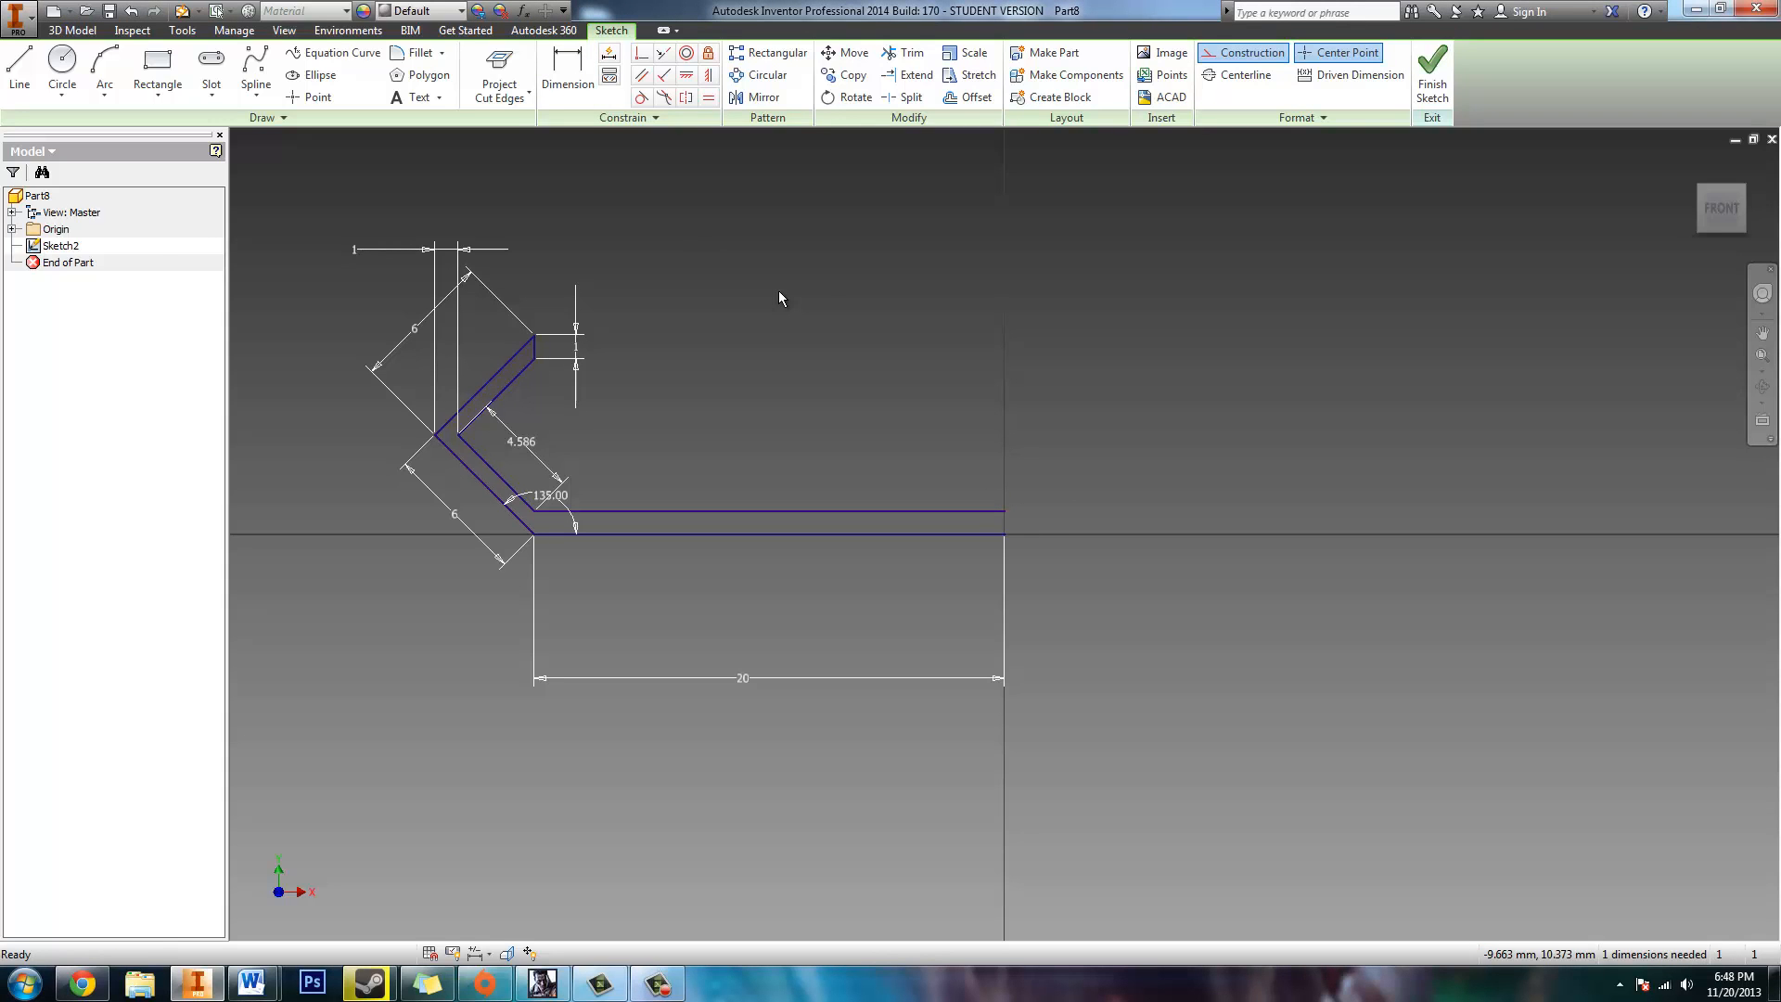
Step: Draw a vertical construction line from the midpoint of the profile's bottom line up to the height of the wall's upper tip
key("l")
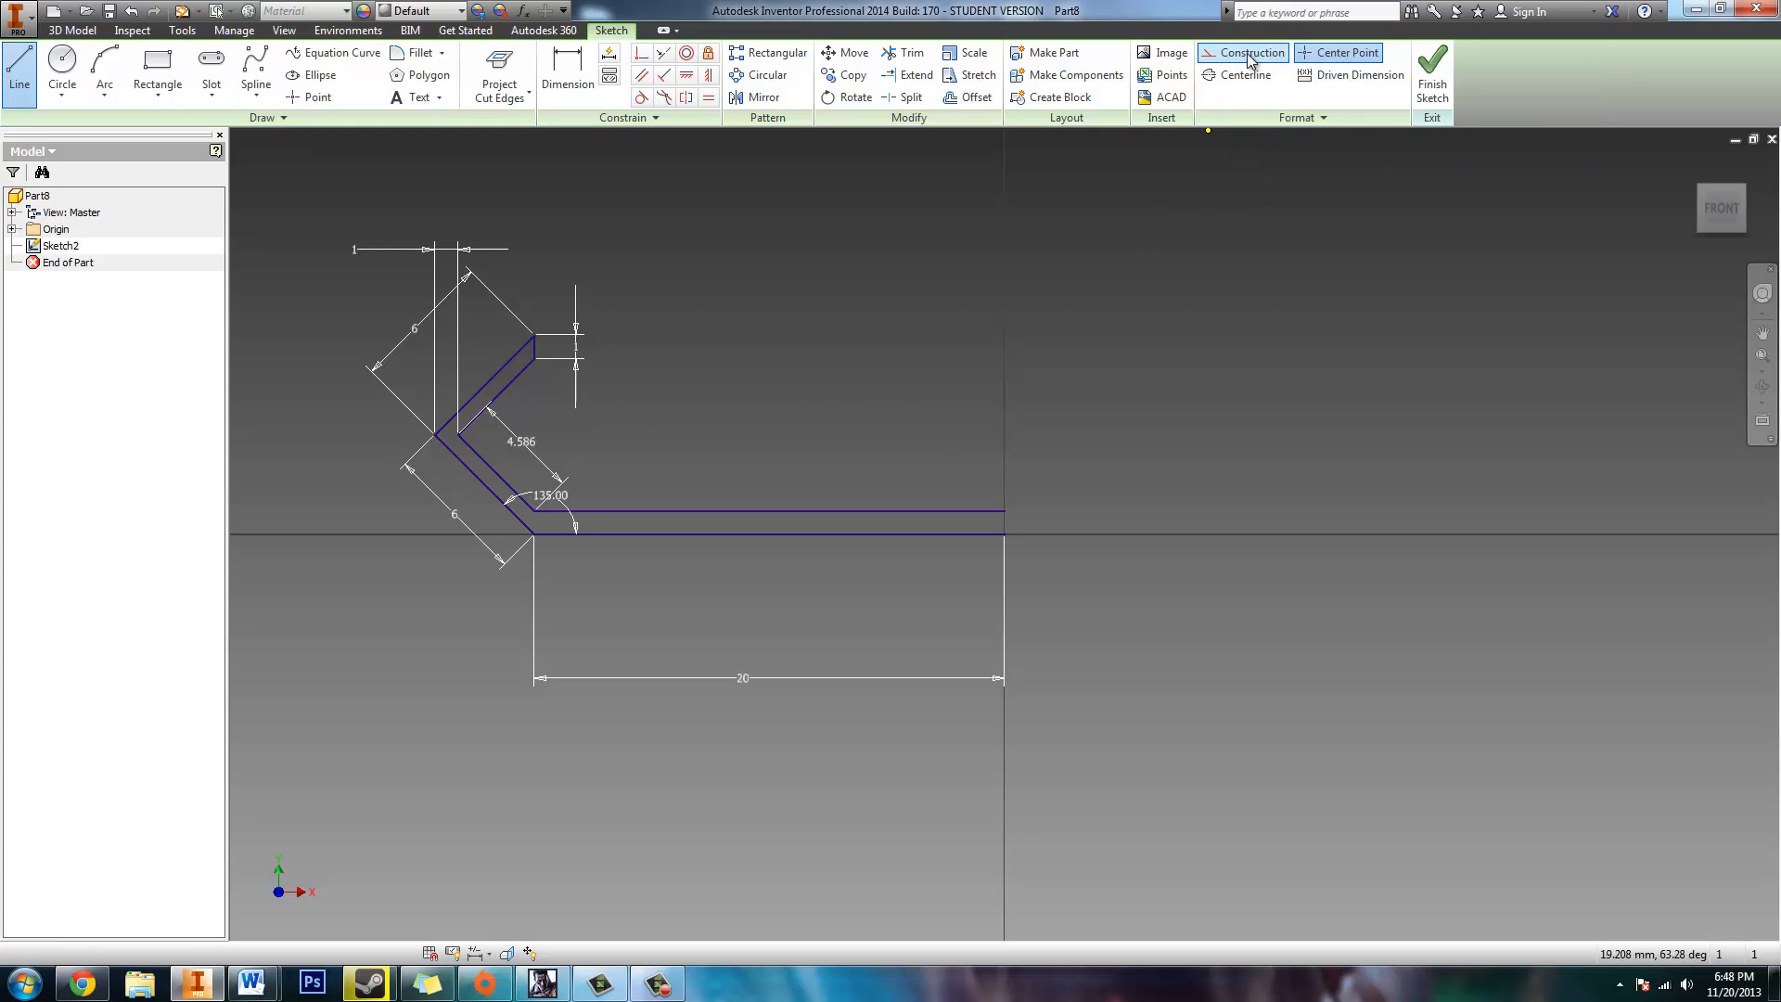
left_click(769, 534)
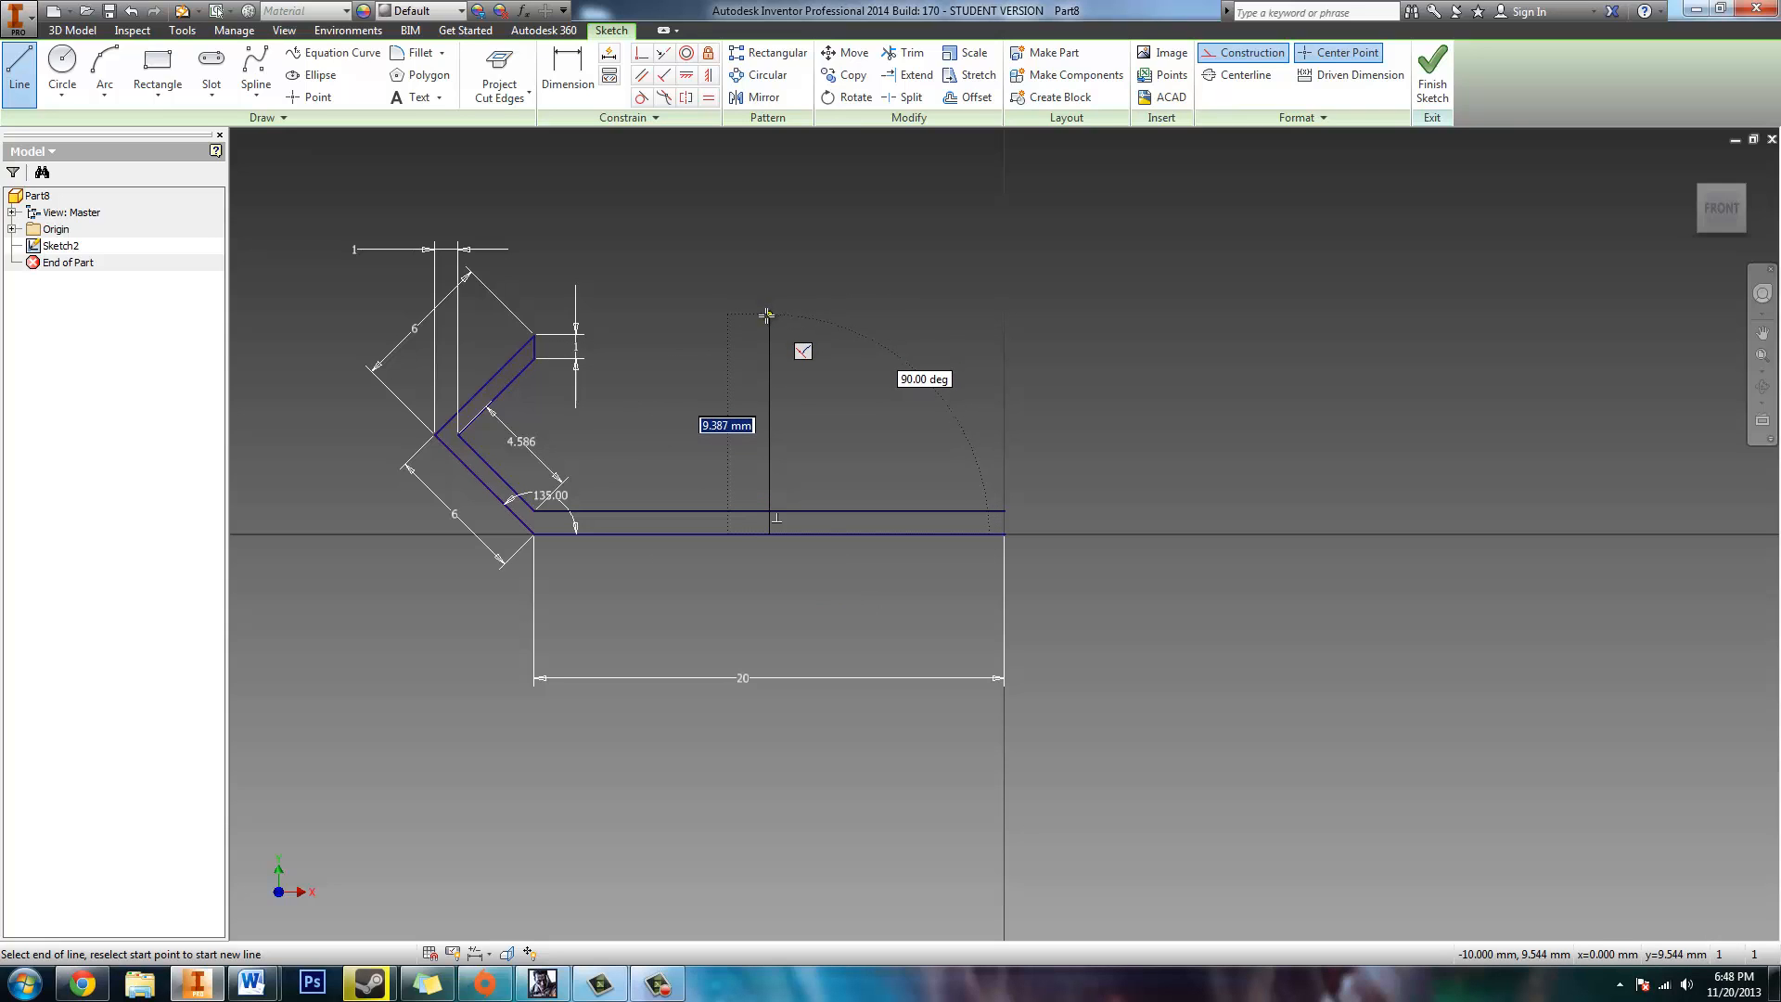
left_click(768, 336)
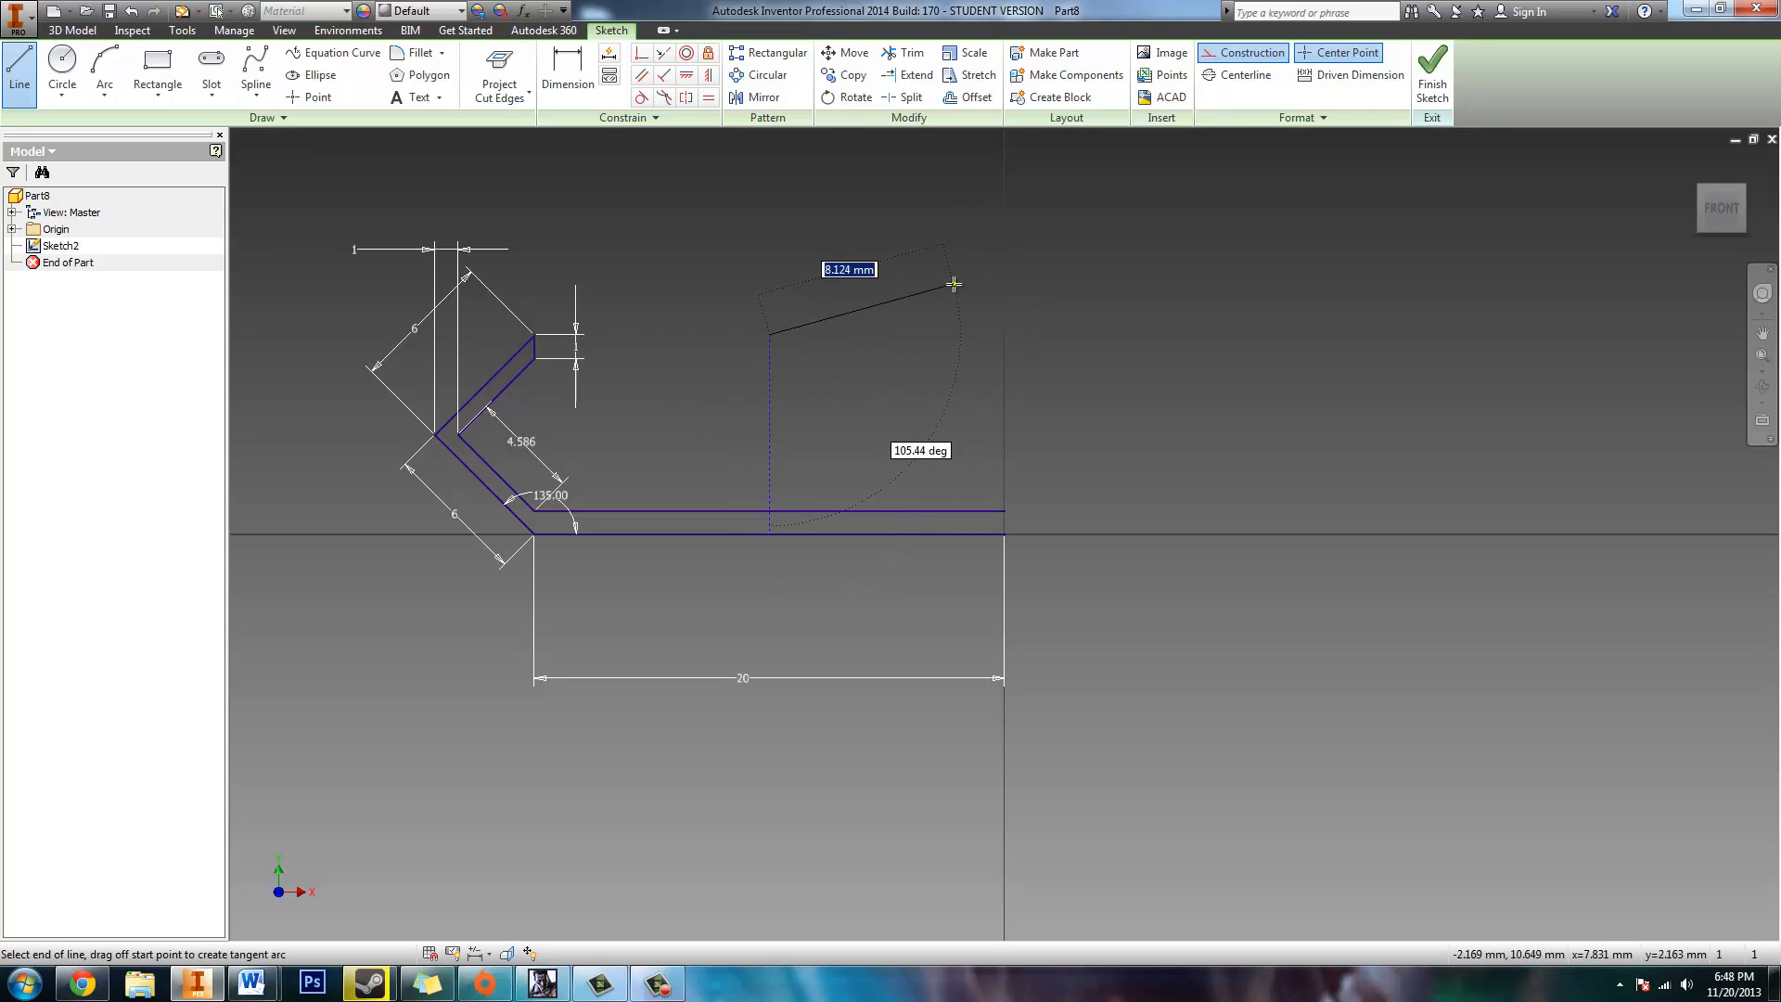
key("Escape")
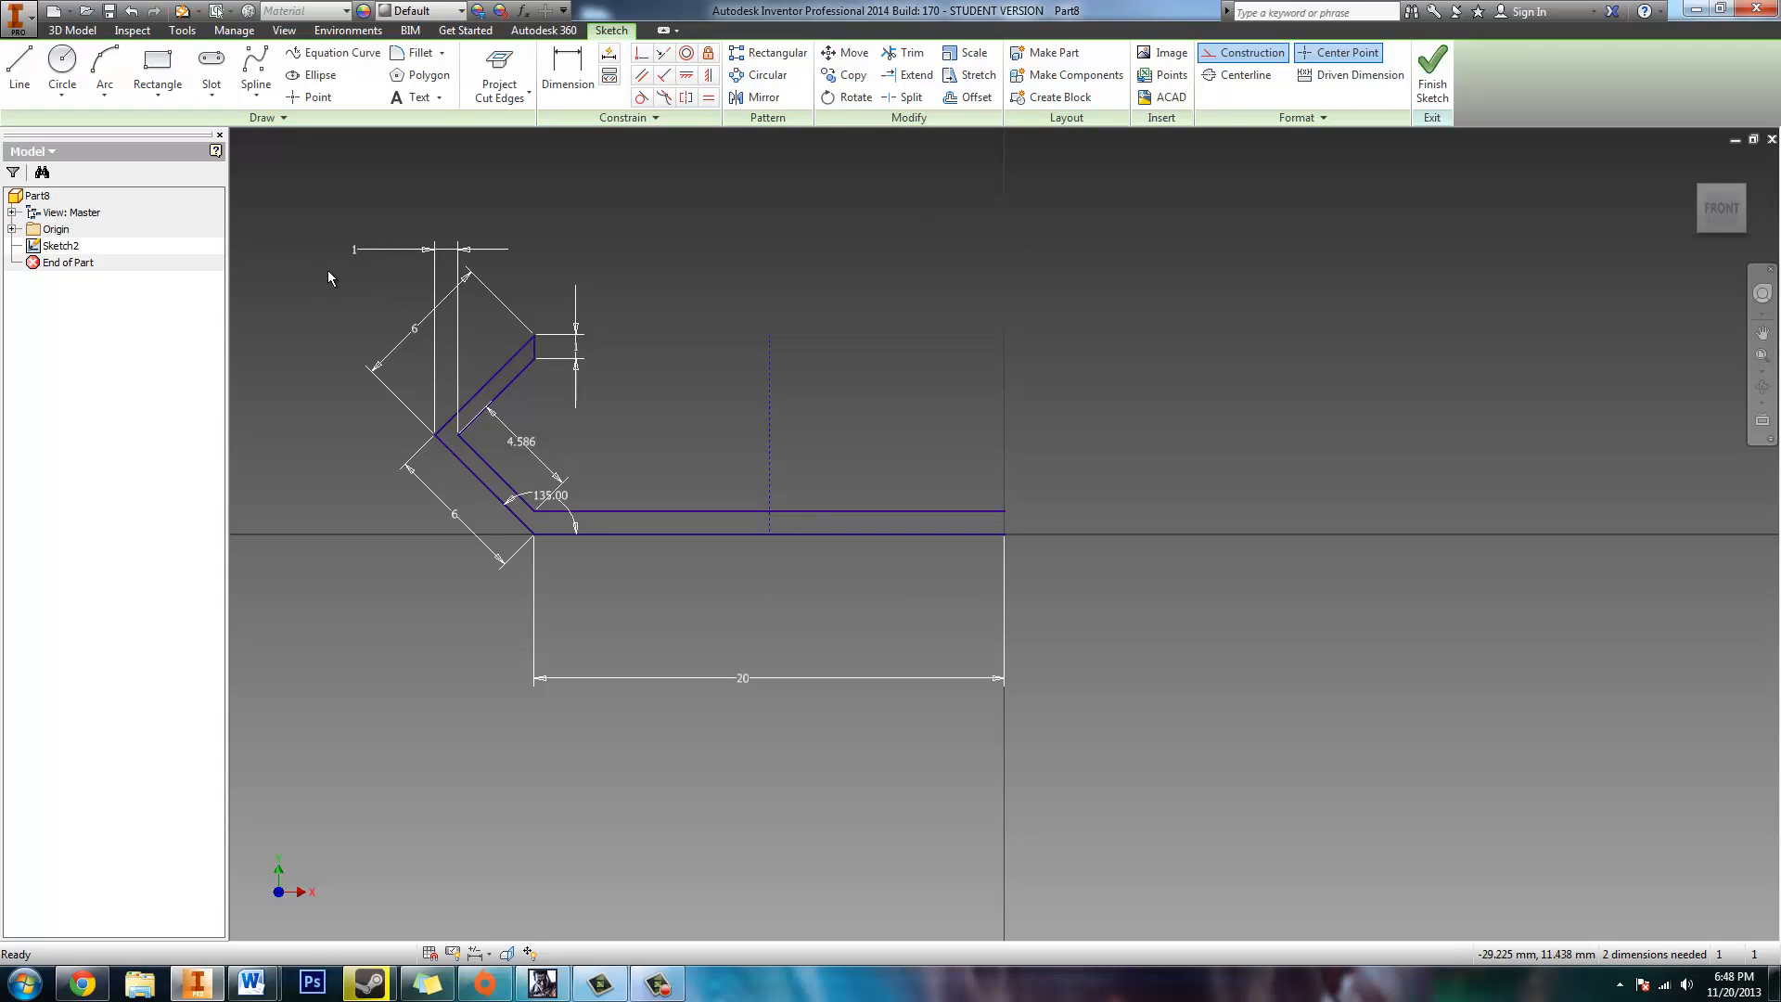
Step: Mirror the slanted side wall lines and their short vertical end line about the vertical construction line
left_click(753, 97)
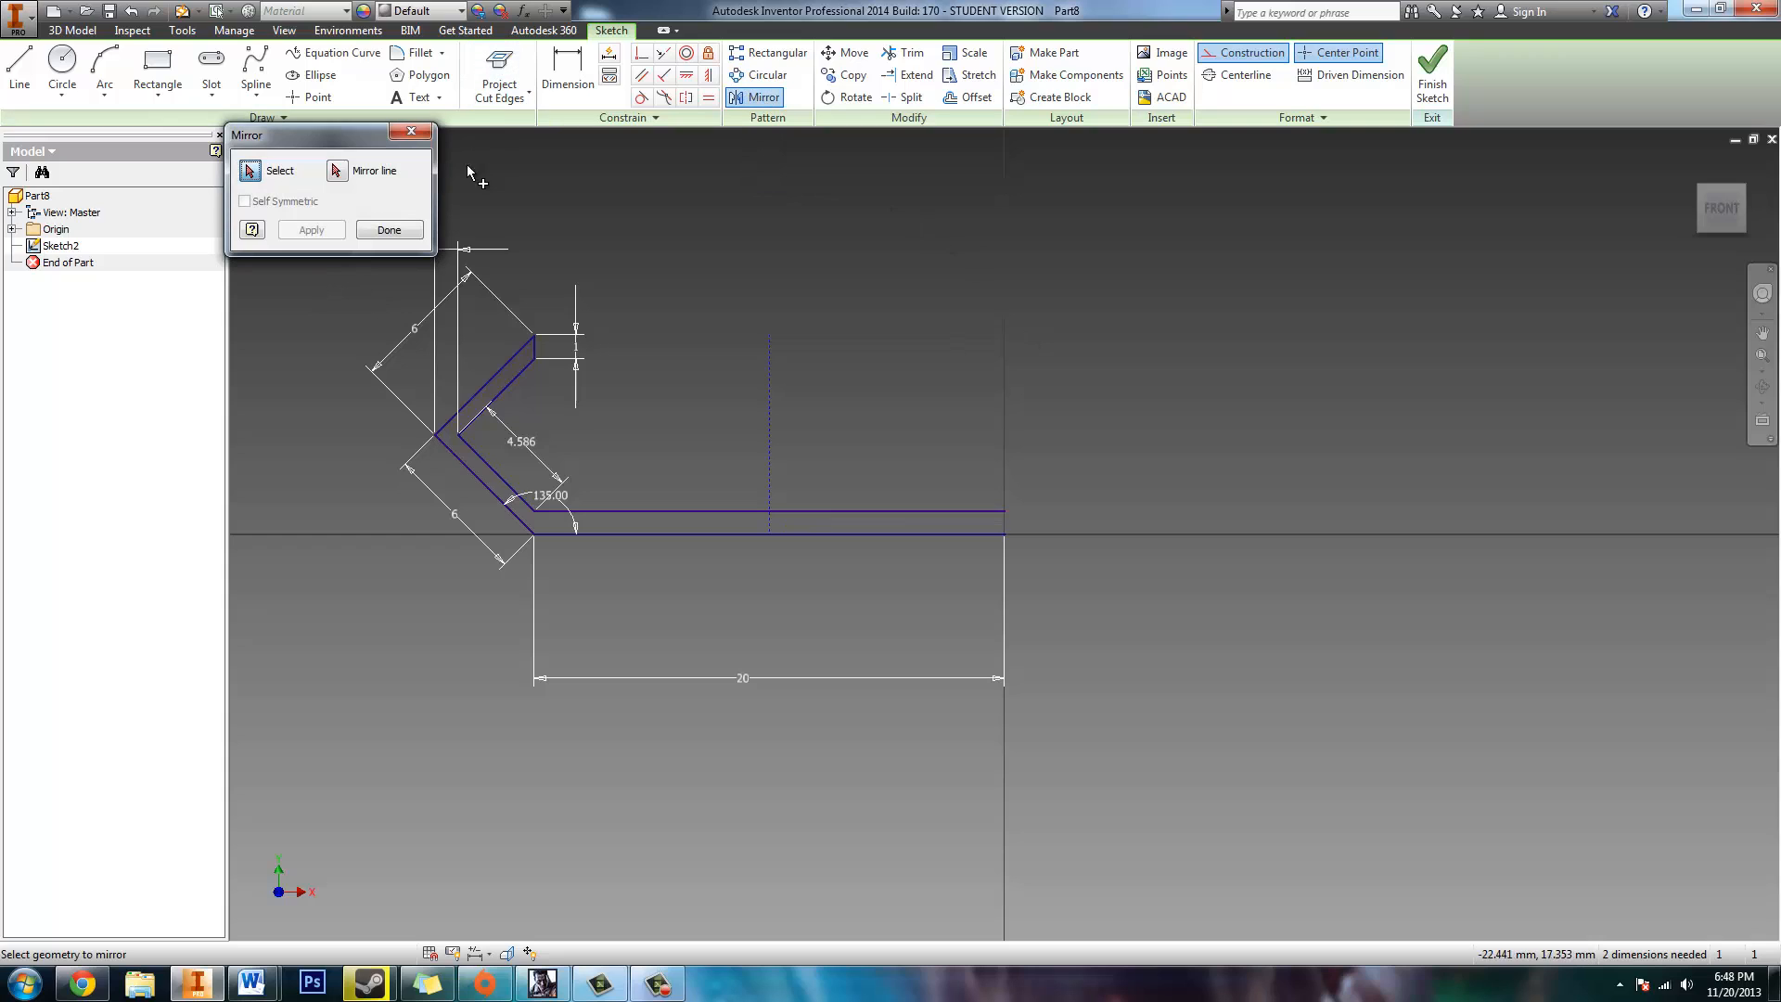
left_click(501, 369)
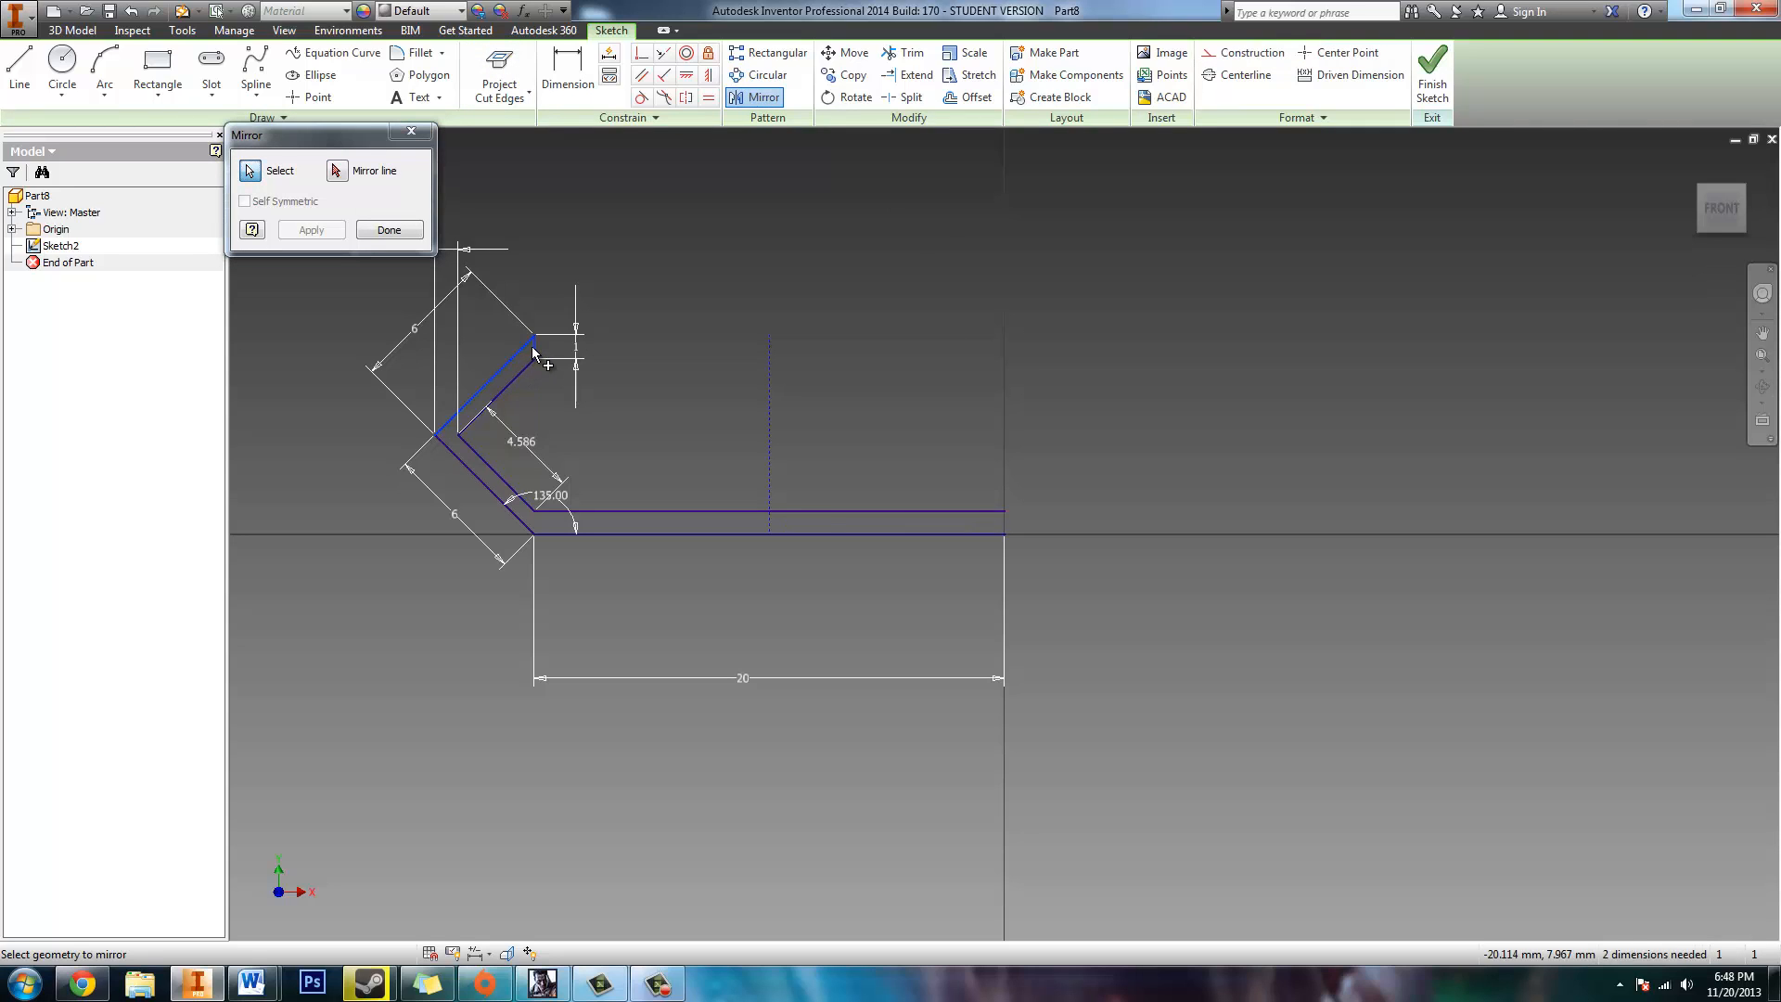
left_click(533, 350)
left_click(496, 395)
left_click(492, 468)
left_click(474, 474)
left_click(337, 171)
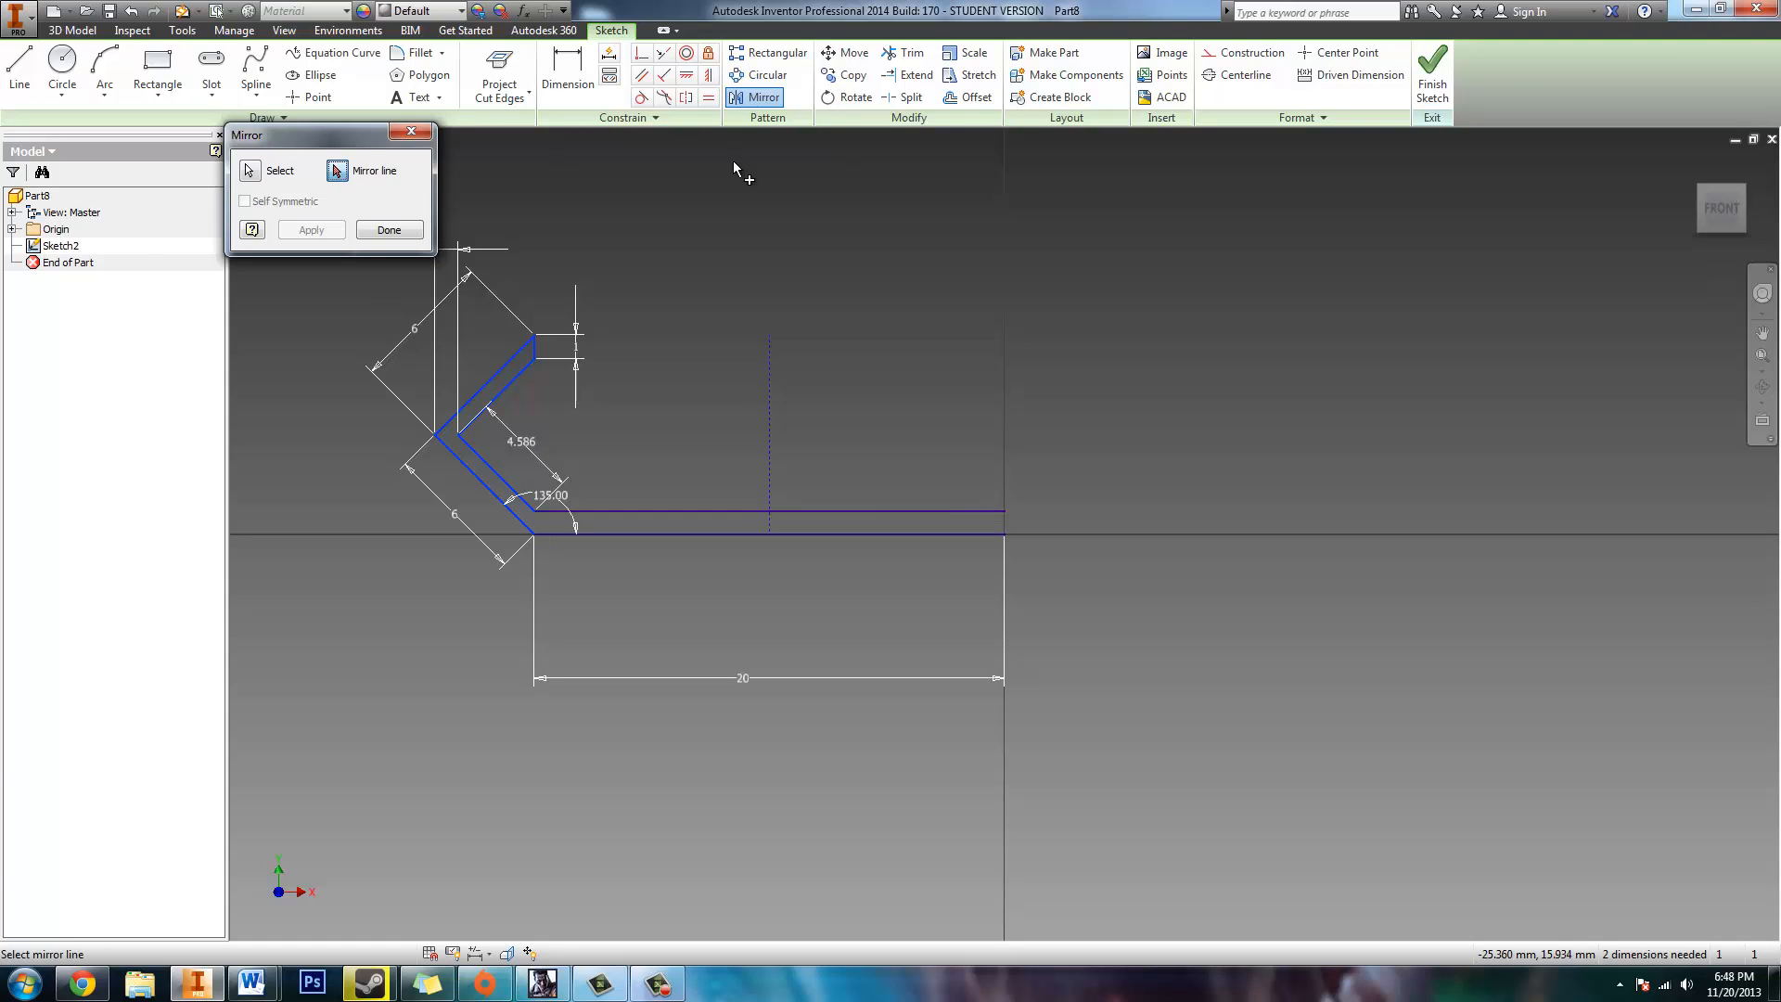
left_click(769, 363)
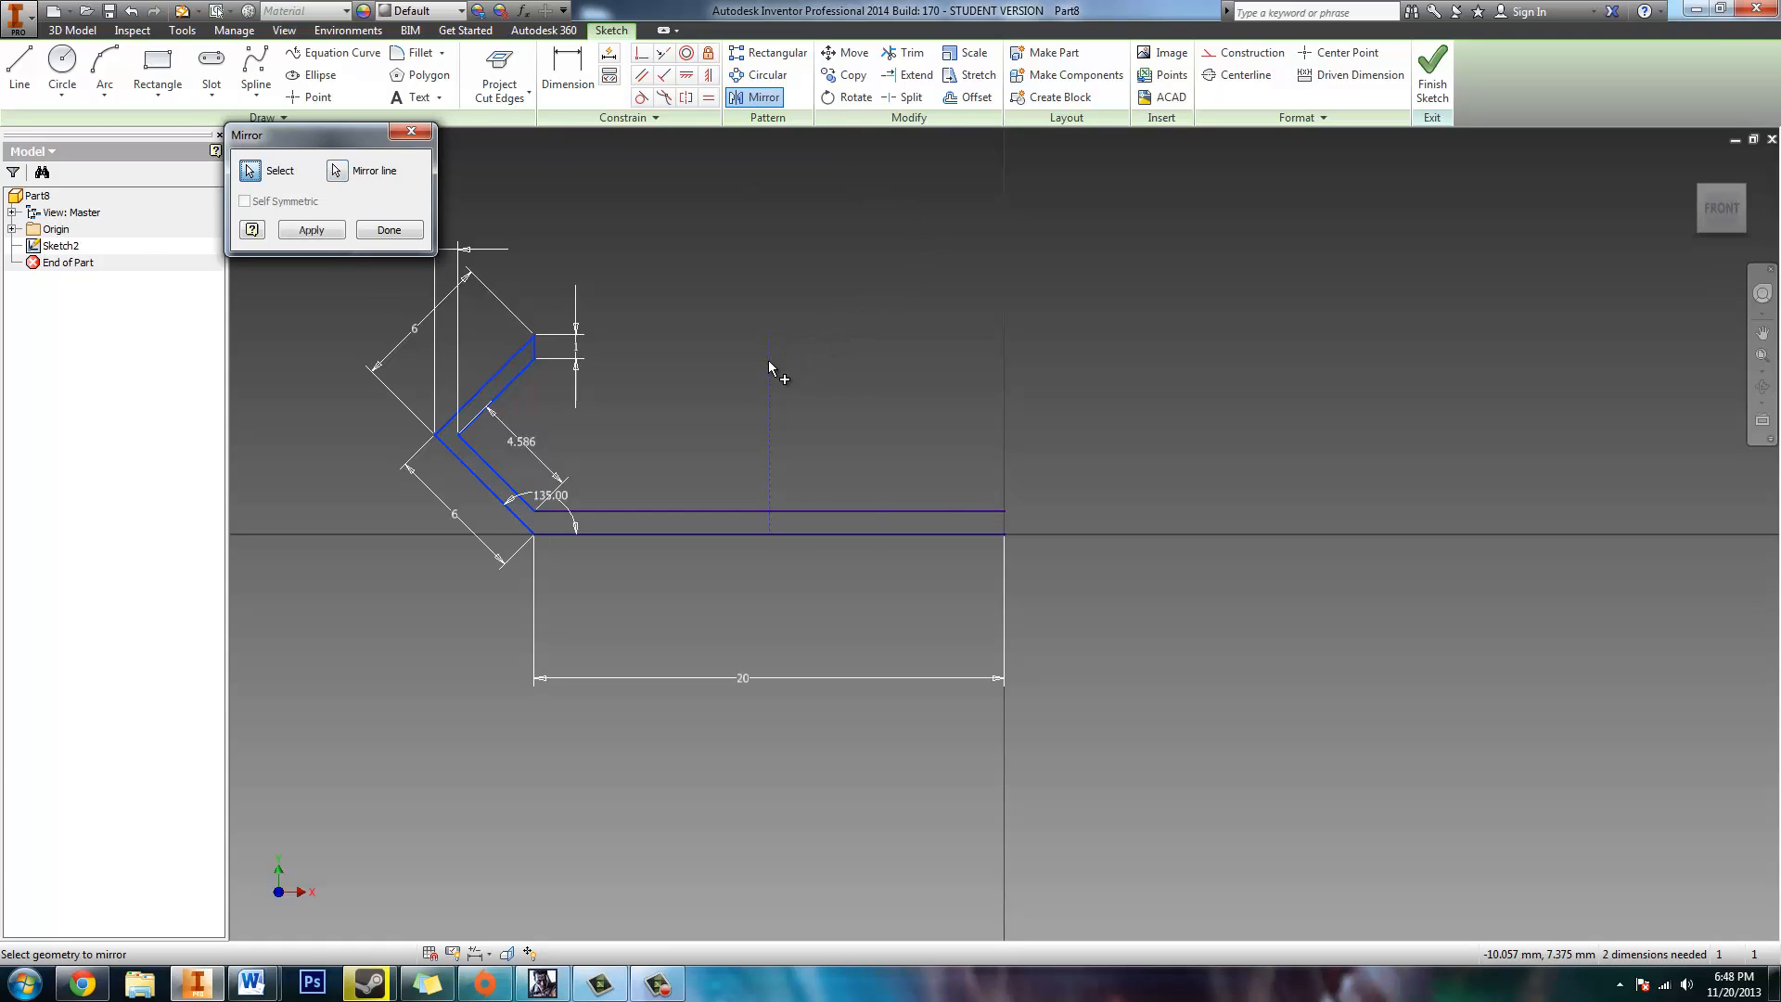
left_click(312, 230)
left_click(389, 230)
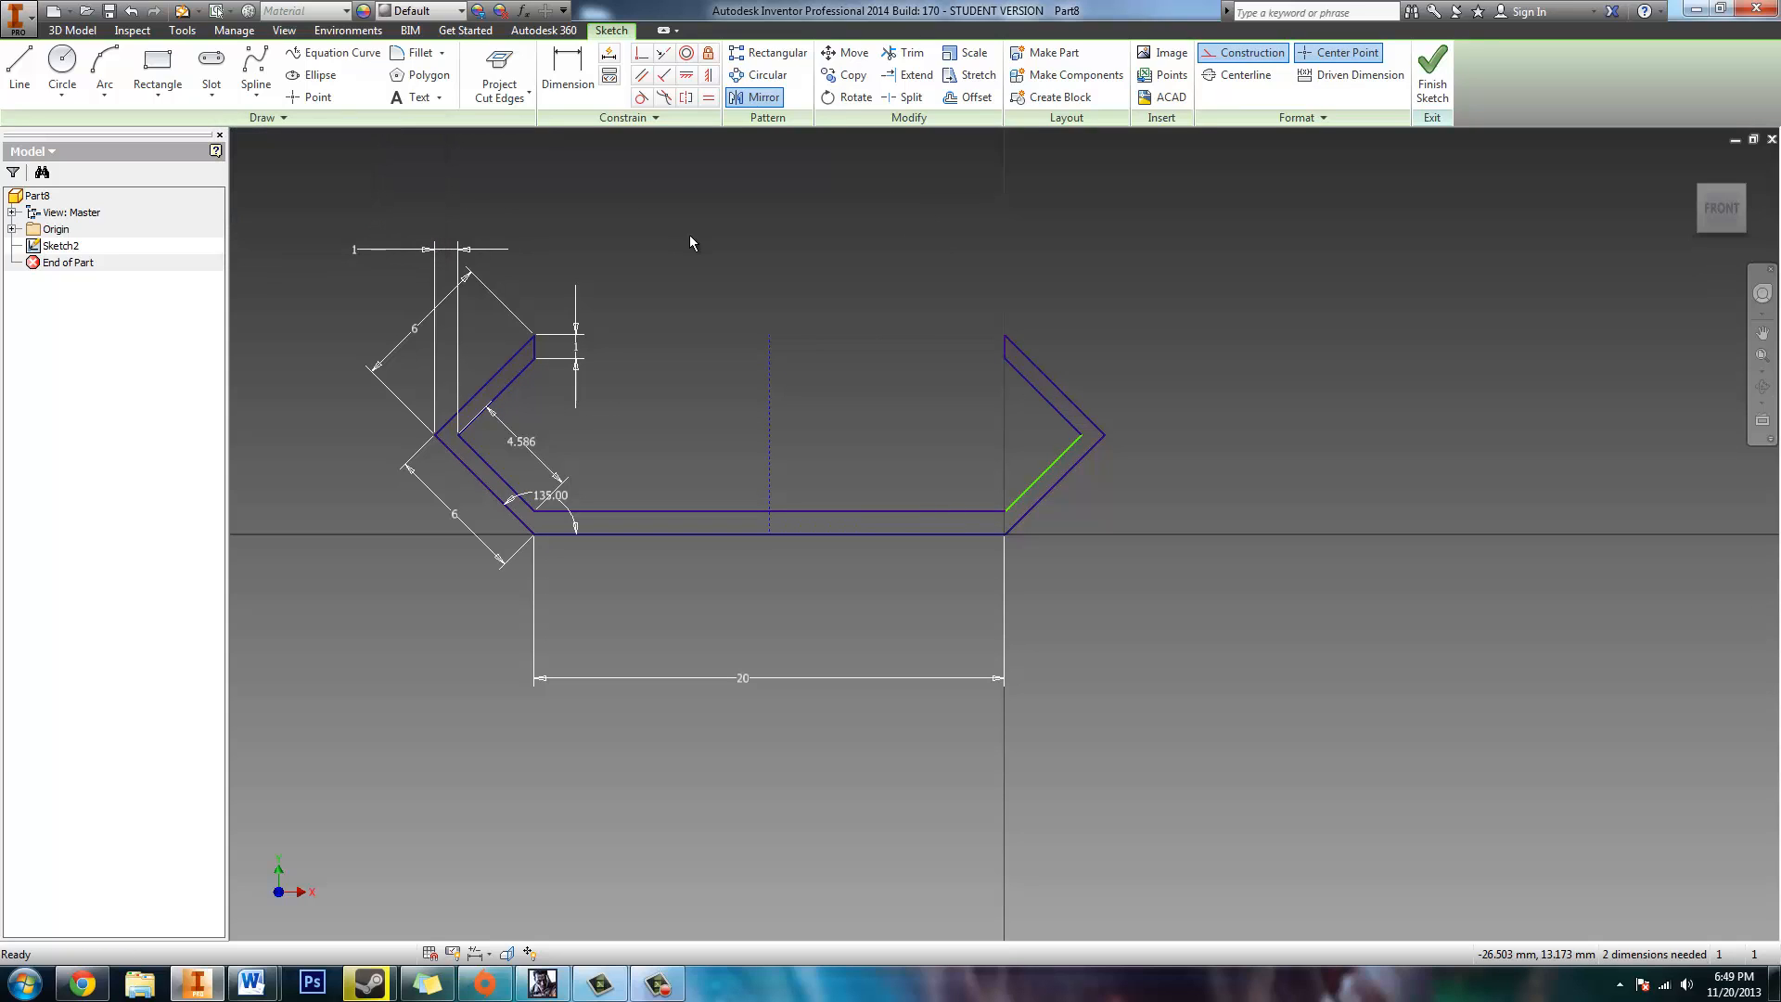
Step: Add an aligned dimension to the lower inner slanted line of the mirrored wall, keeping its drawn length
left_click(1052, 458)
left_click(1052, 457)
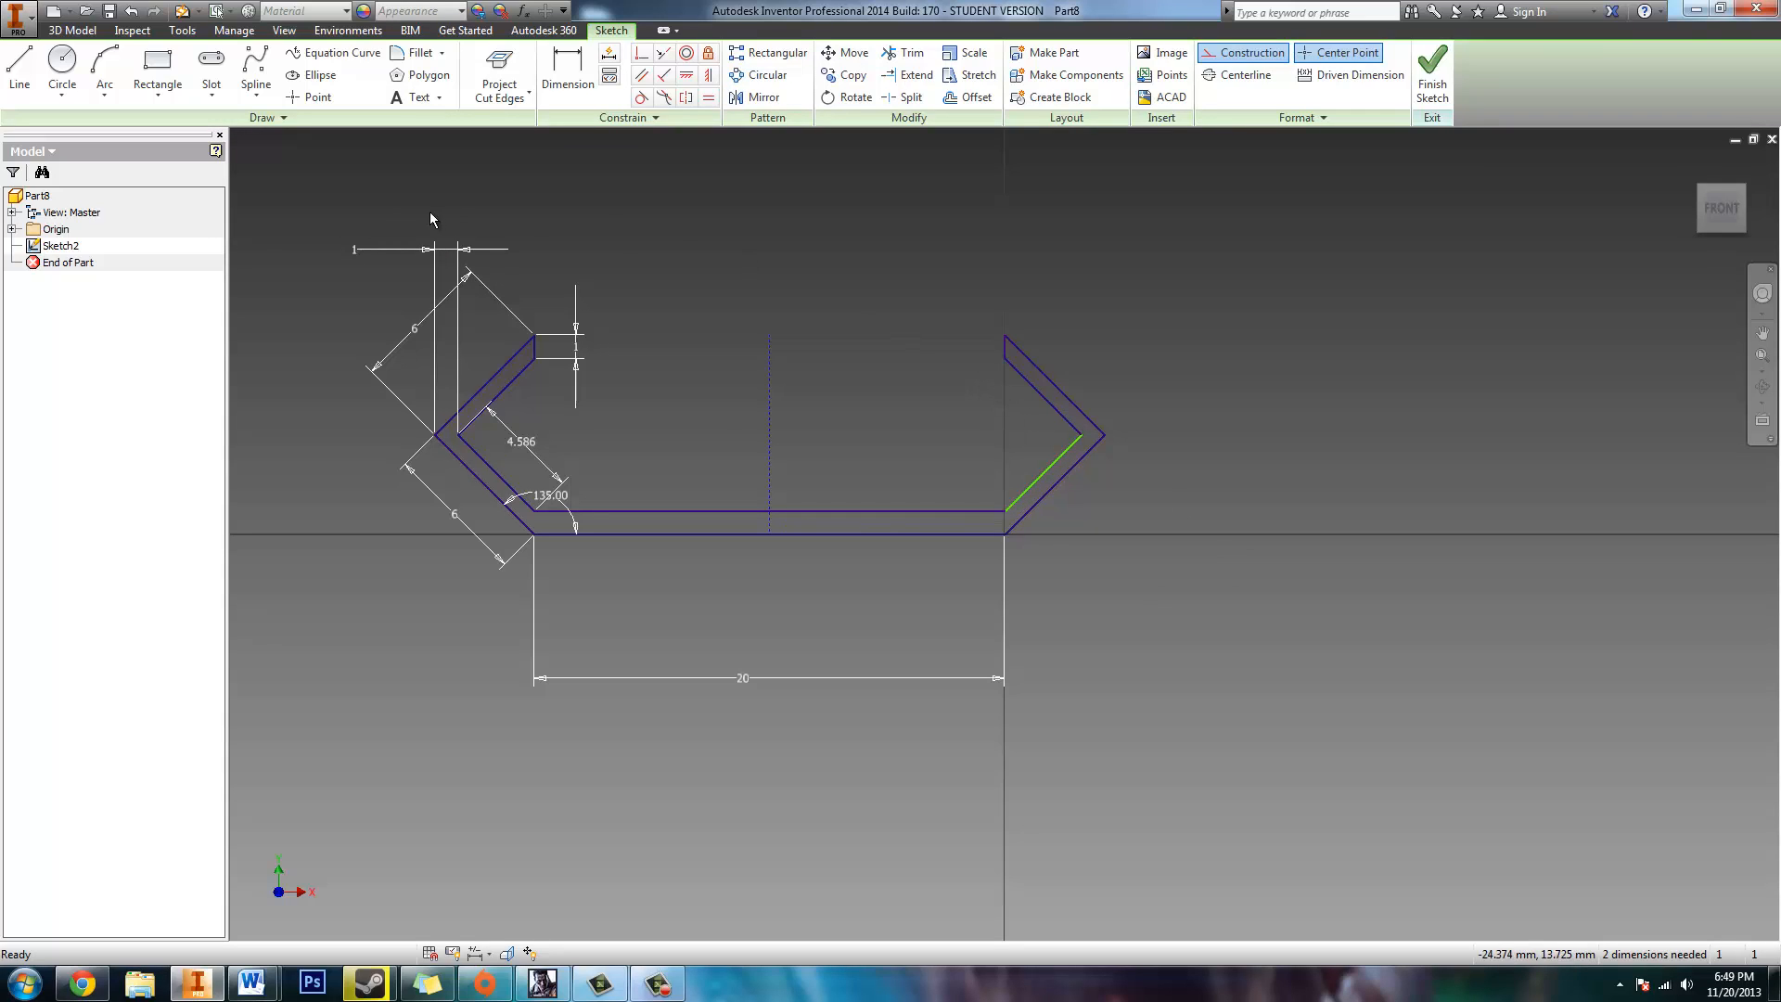
left_click(569, 72)
left_click(1050, 468)
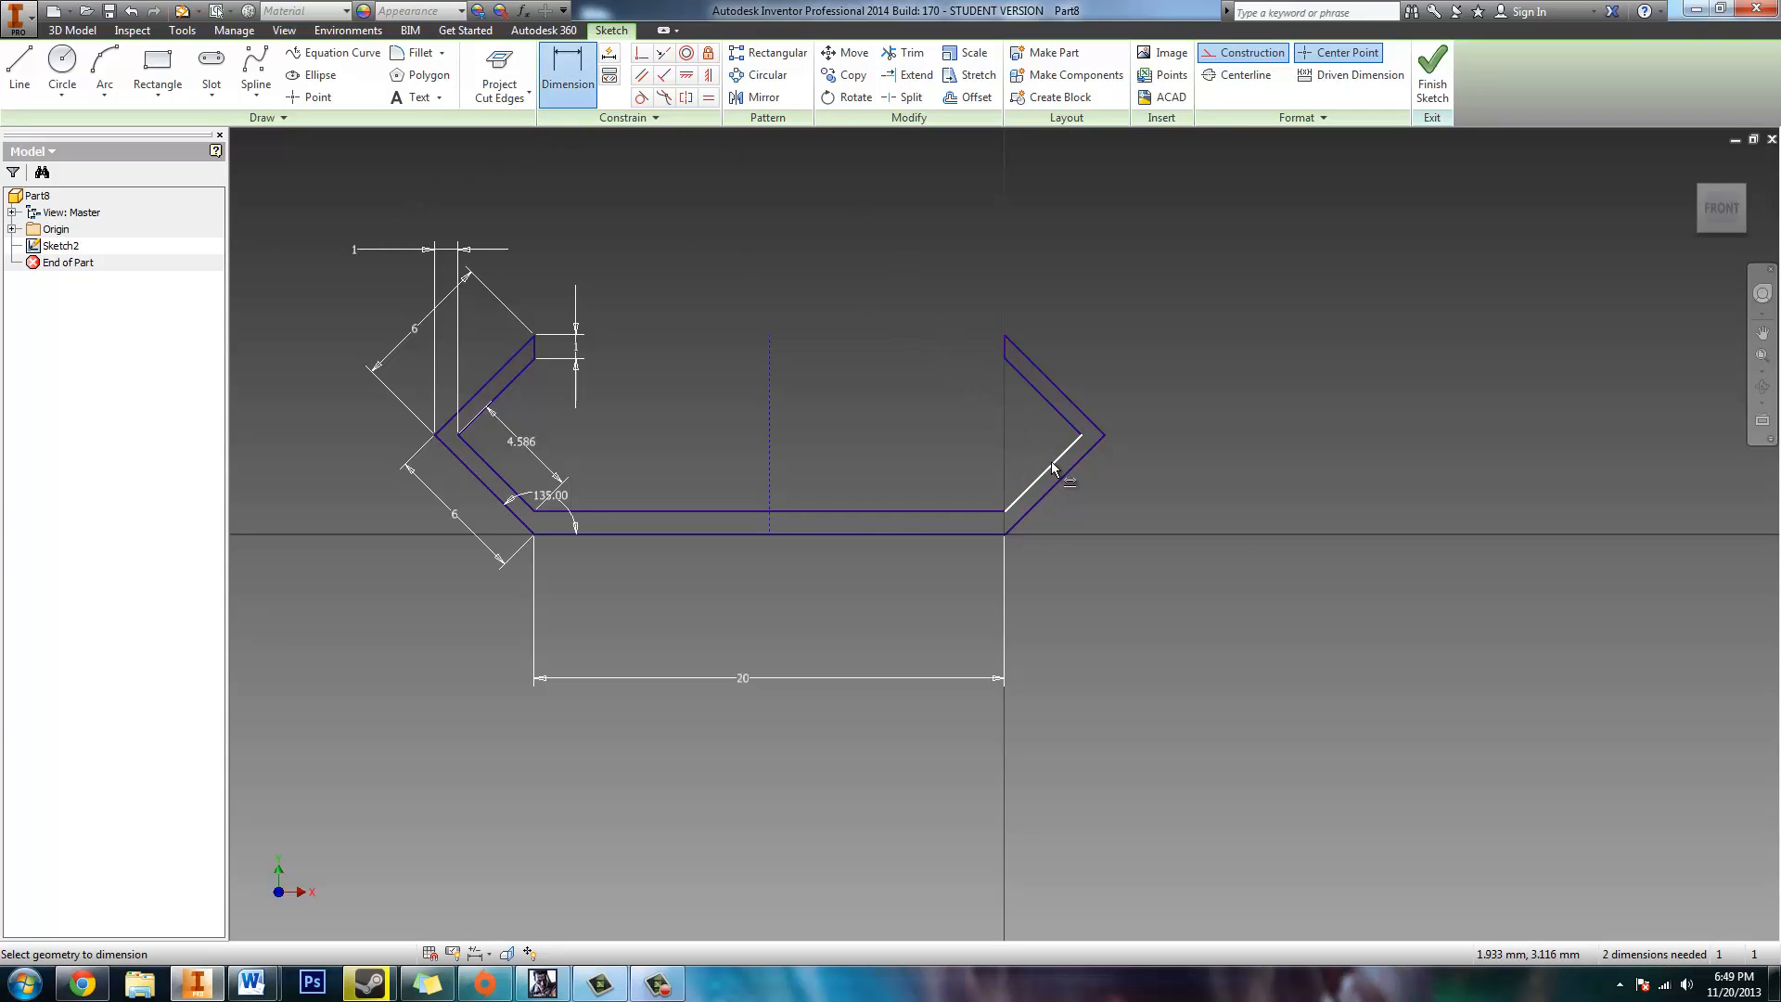
right_click(1051, 473)
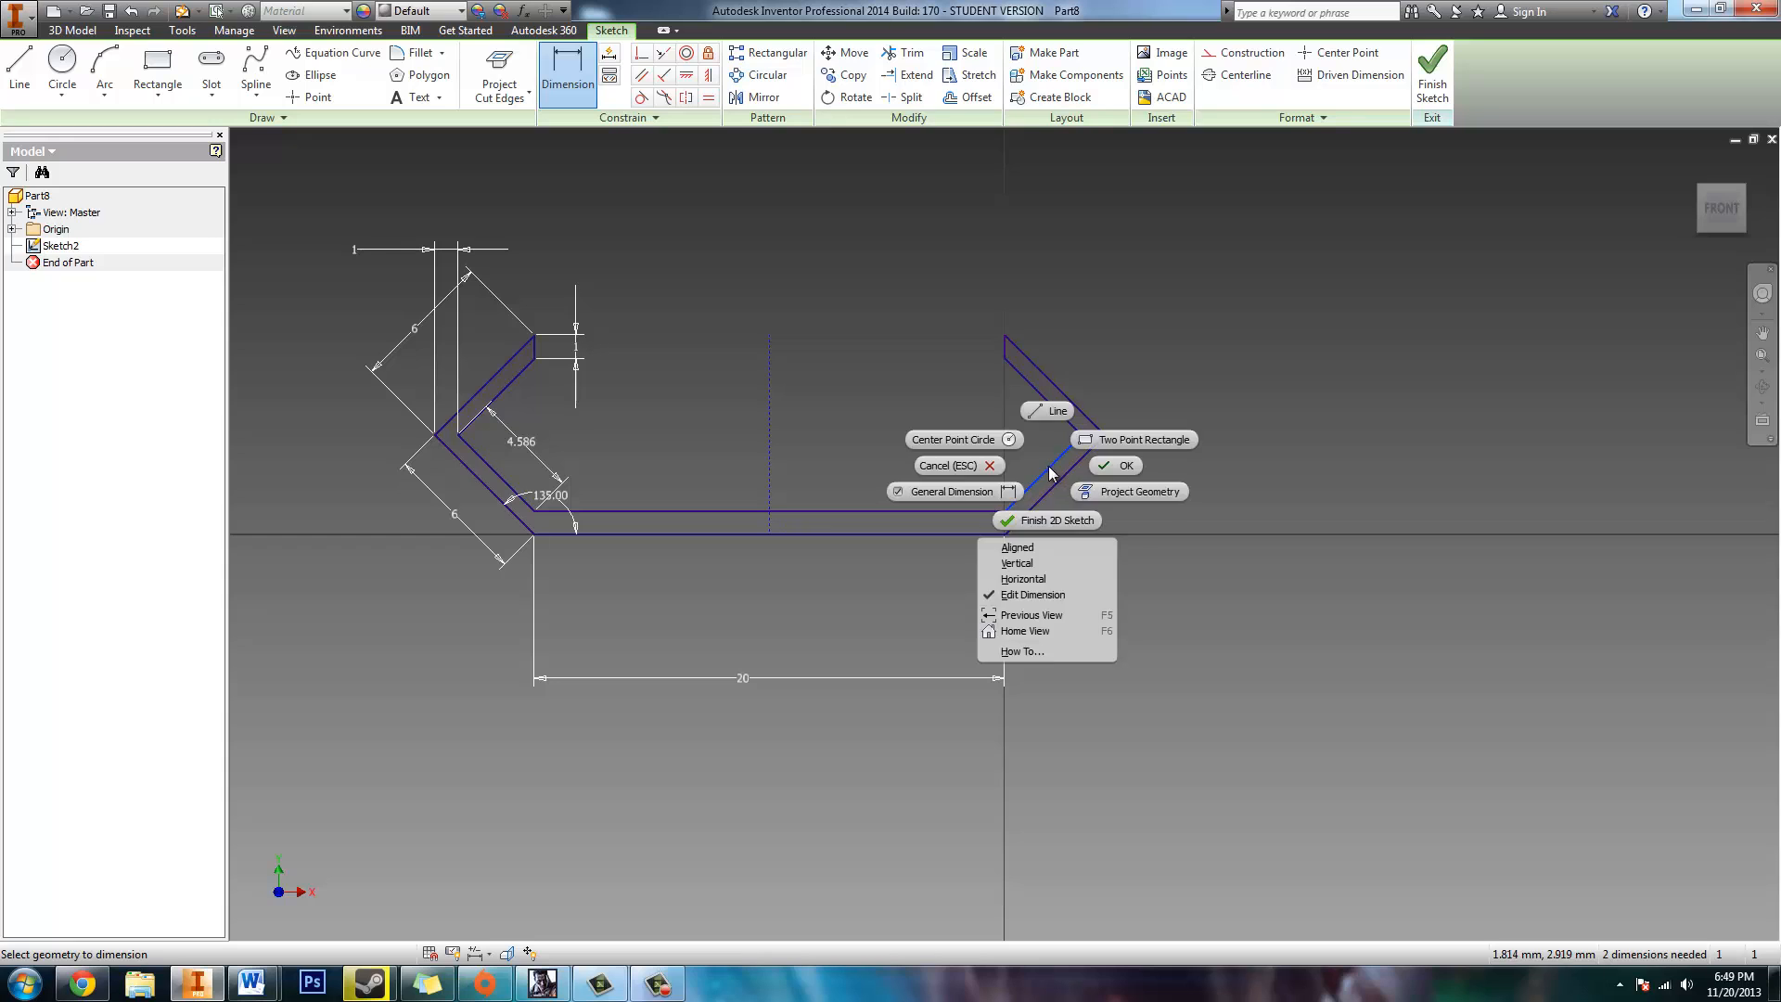
left_click(1017, 547)
left_click(1005, 446)
left_click(1073, 514)
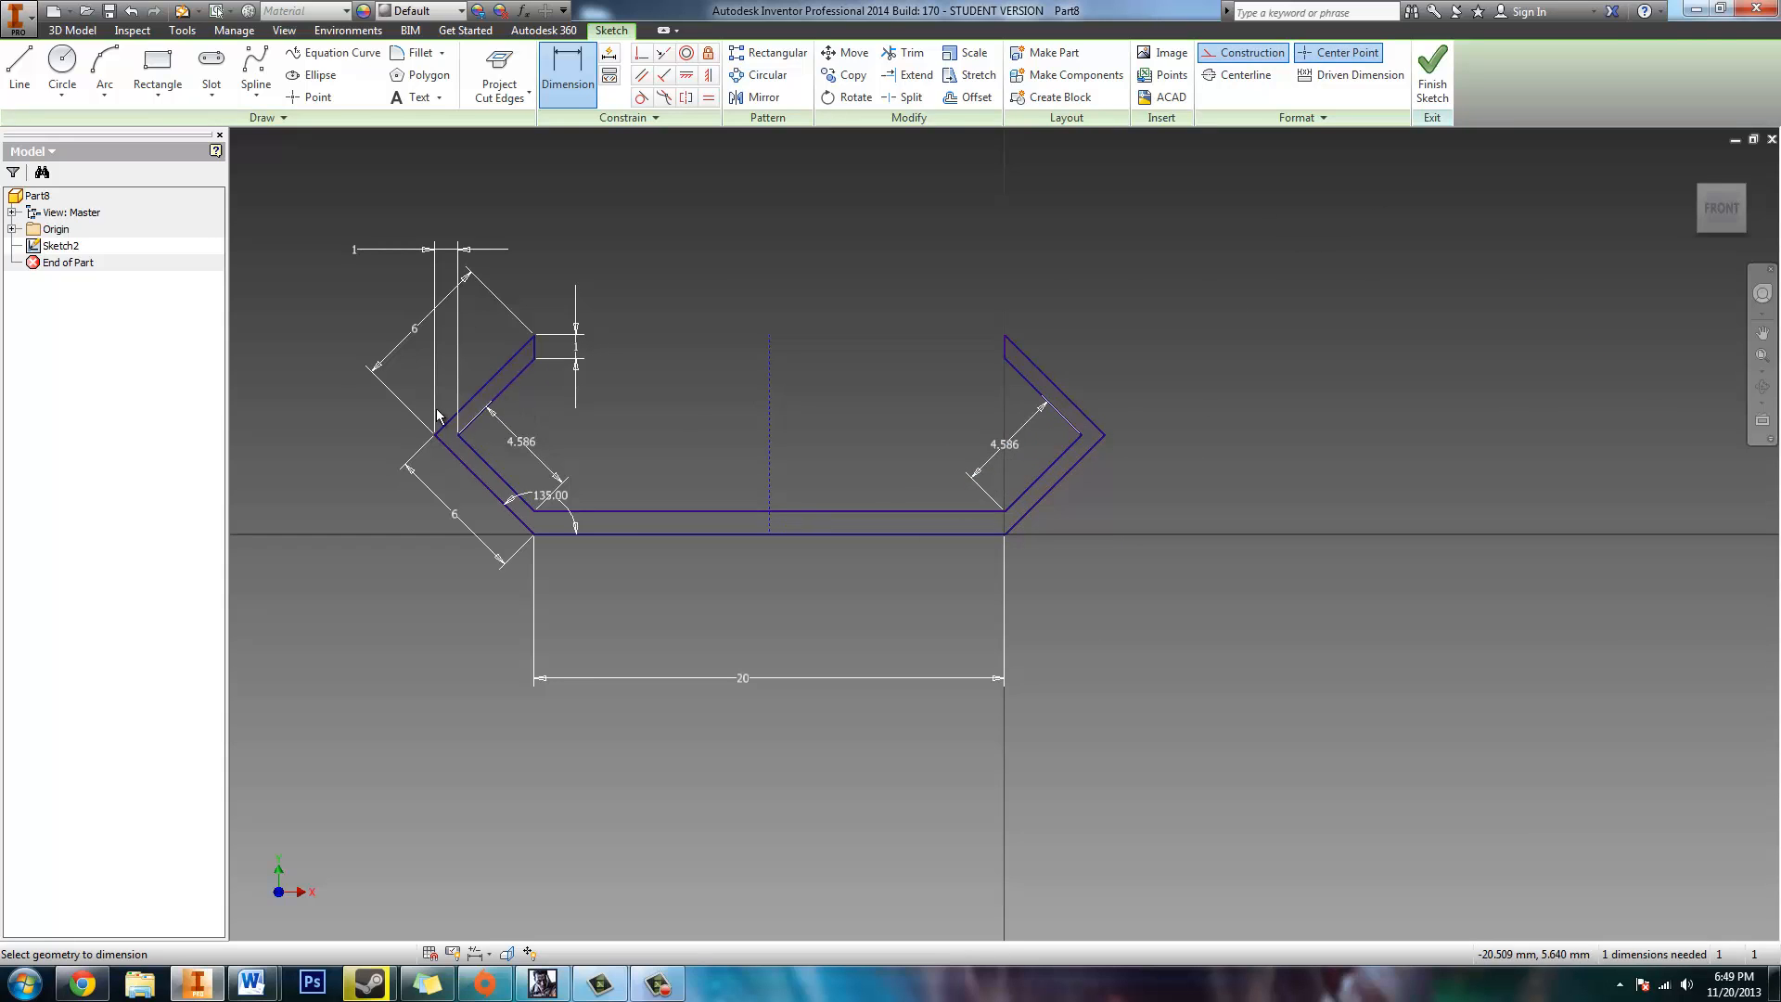
Step: Draw a vertical construction line about 10.4 mm tall, starting on the horizontal axis about 34.5 mm to the right of the origin
scroll(438, 415, "down", 4)
scroll(677, 419, "up", 2)
scroll(650, 430, "down", 1)
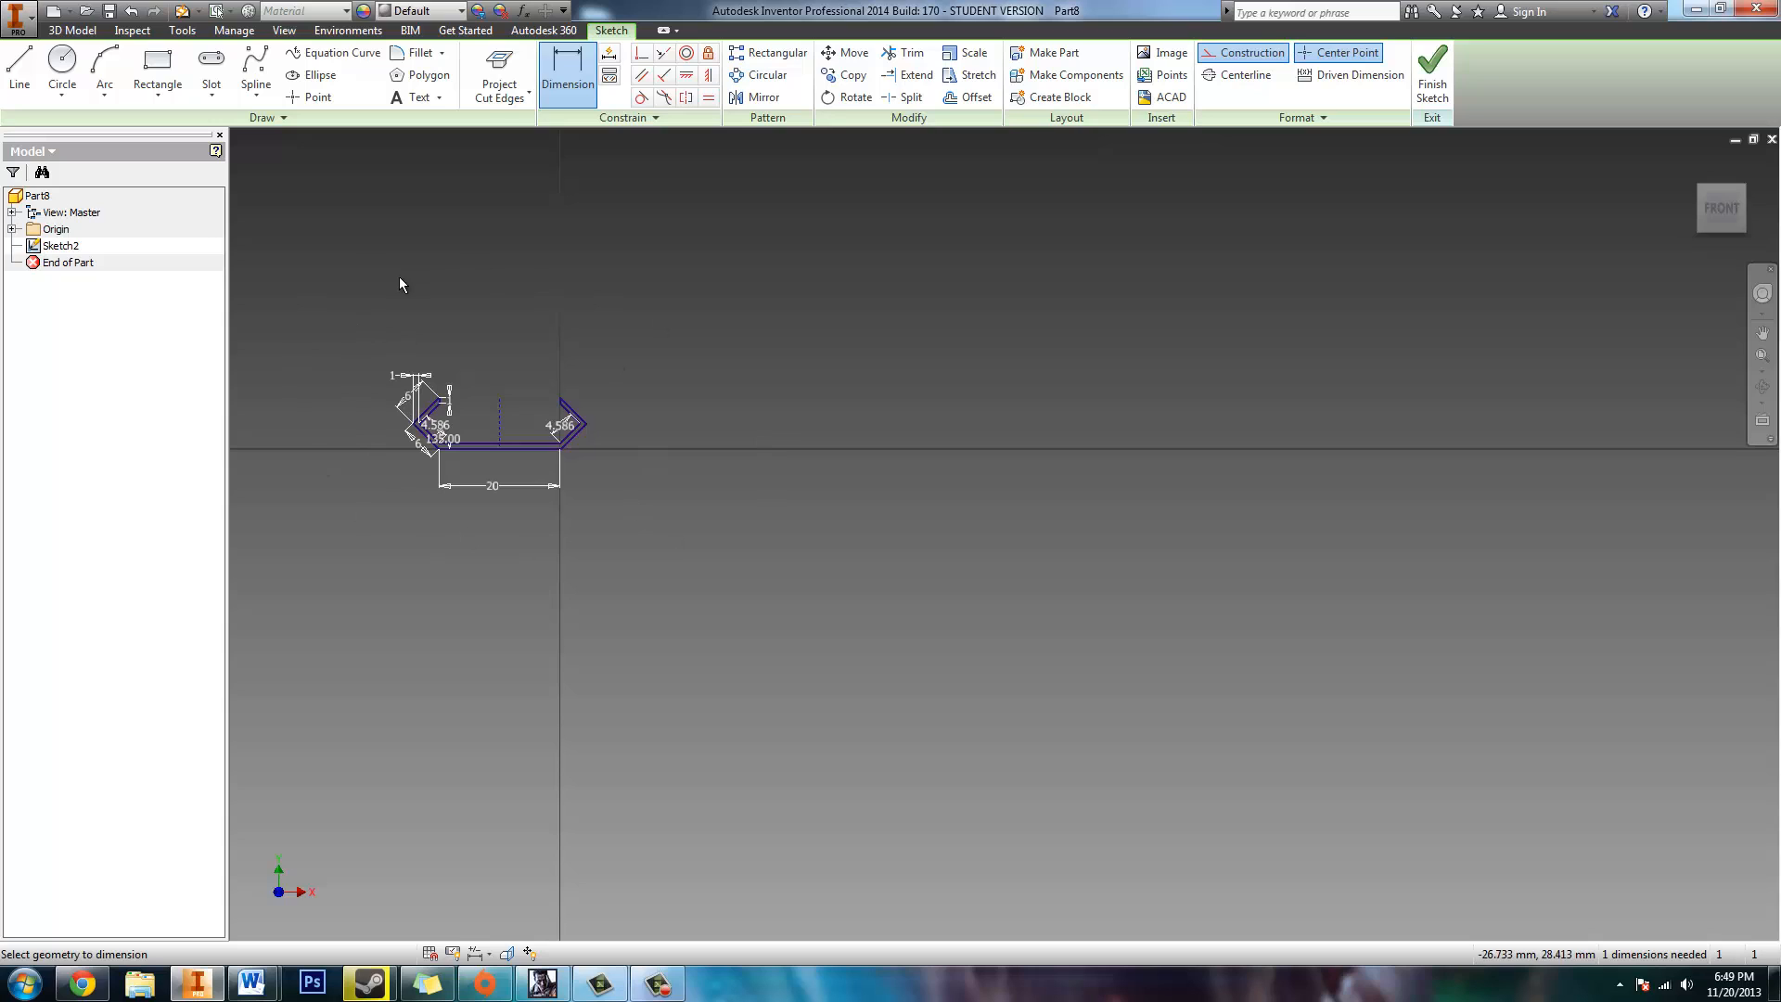
left_click(13, 72)
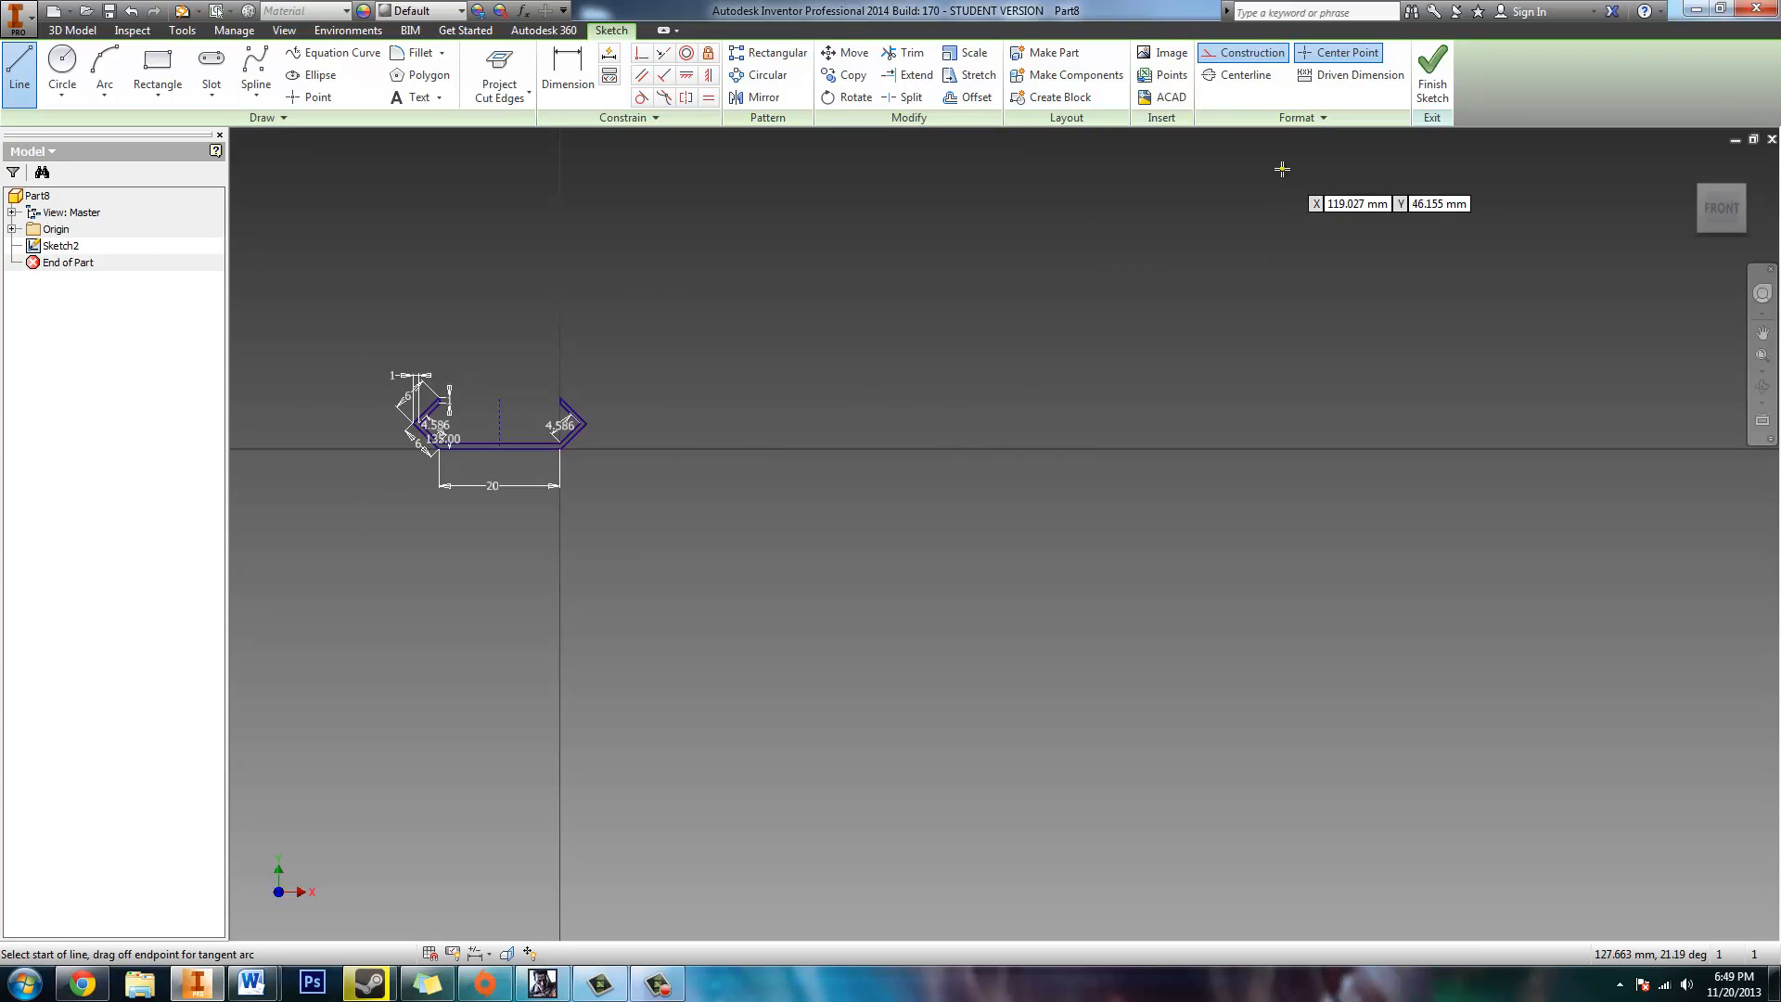
left_click(1257, 58)
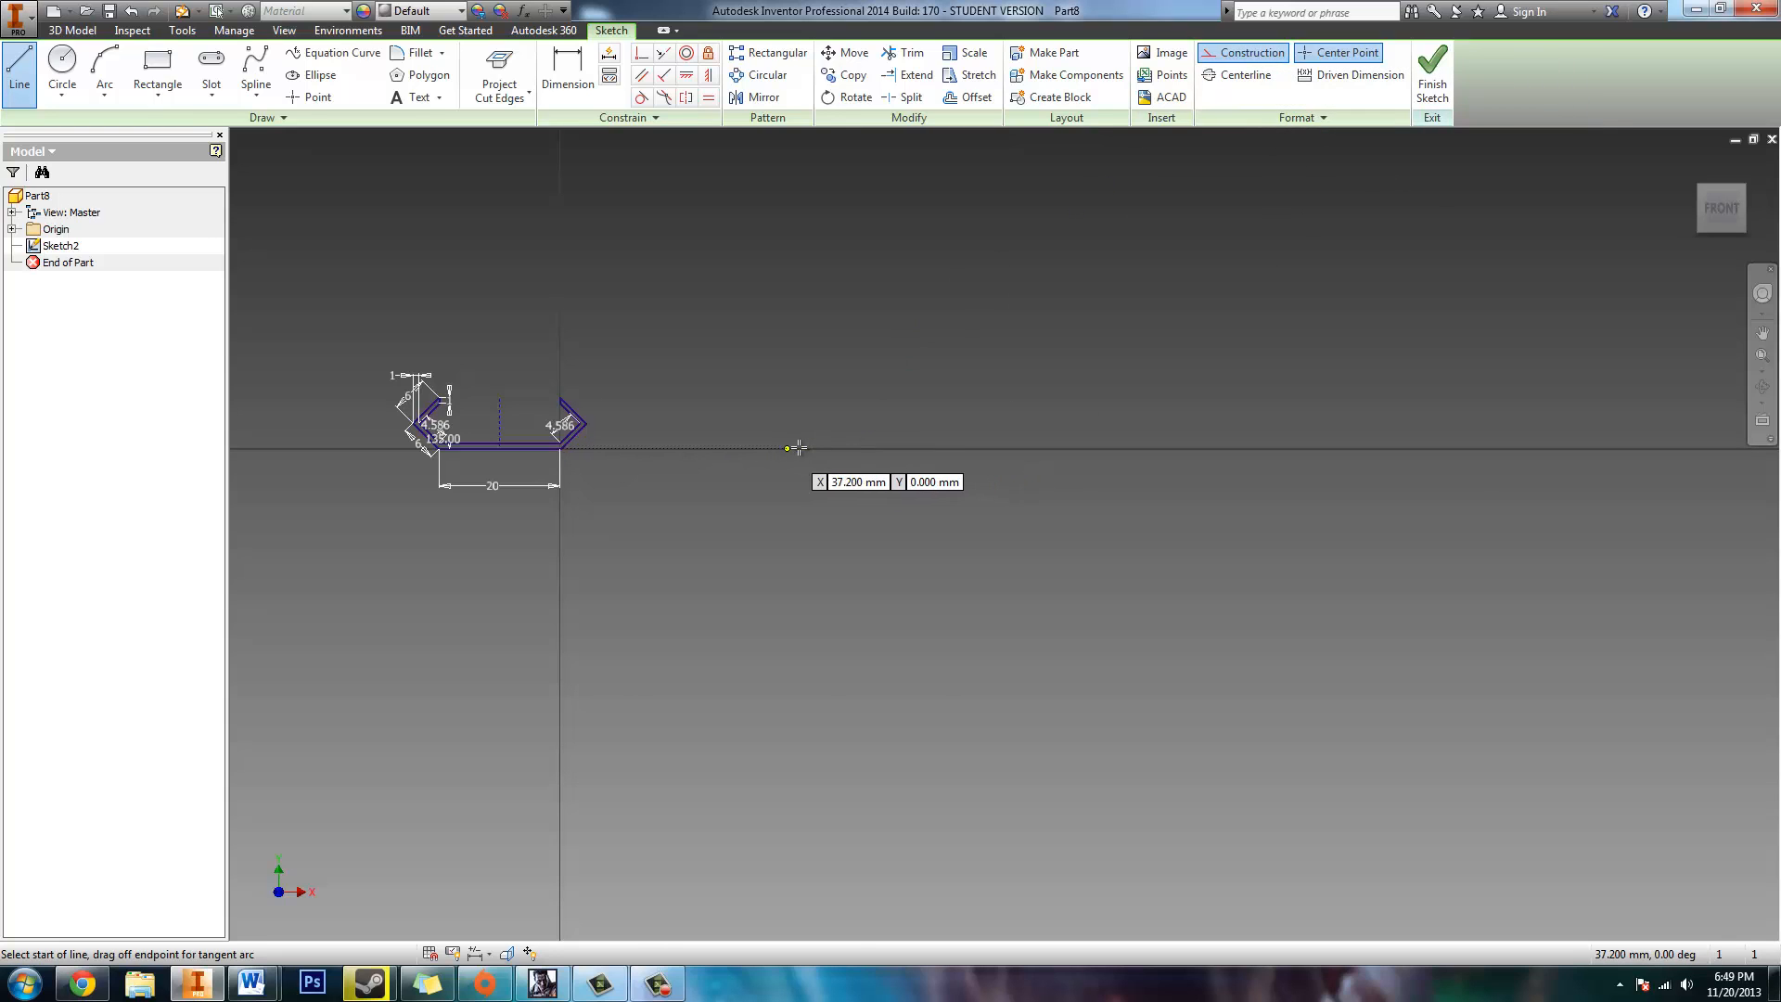
scroll(798, 448, "up", 2)
scroll(798, 448, "up", 3)
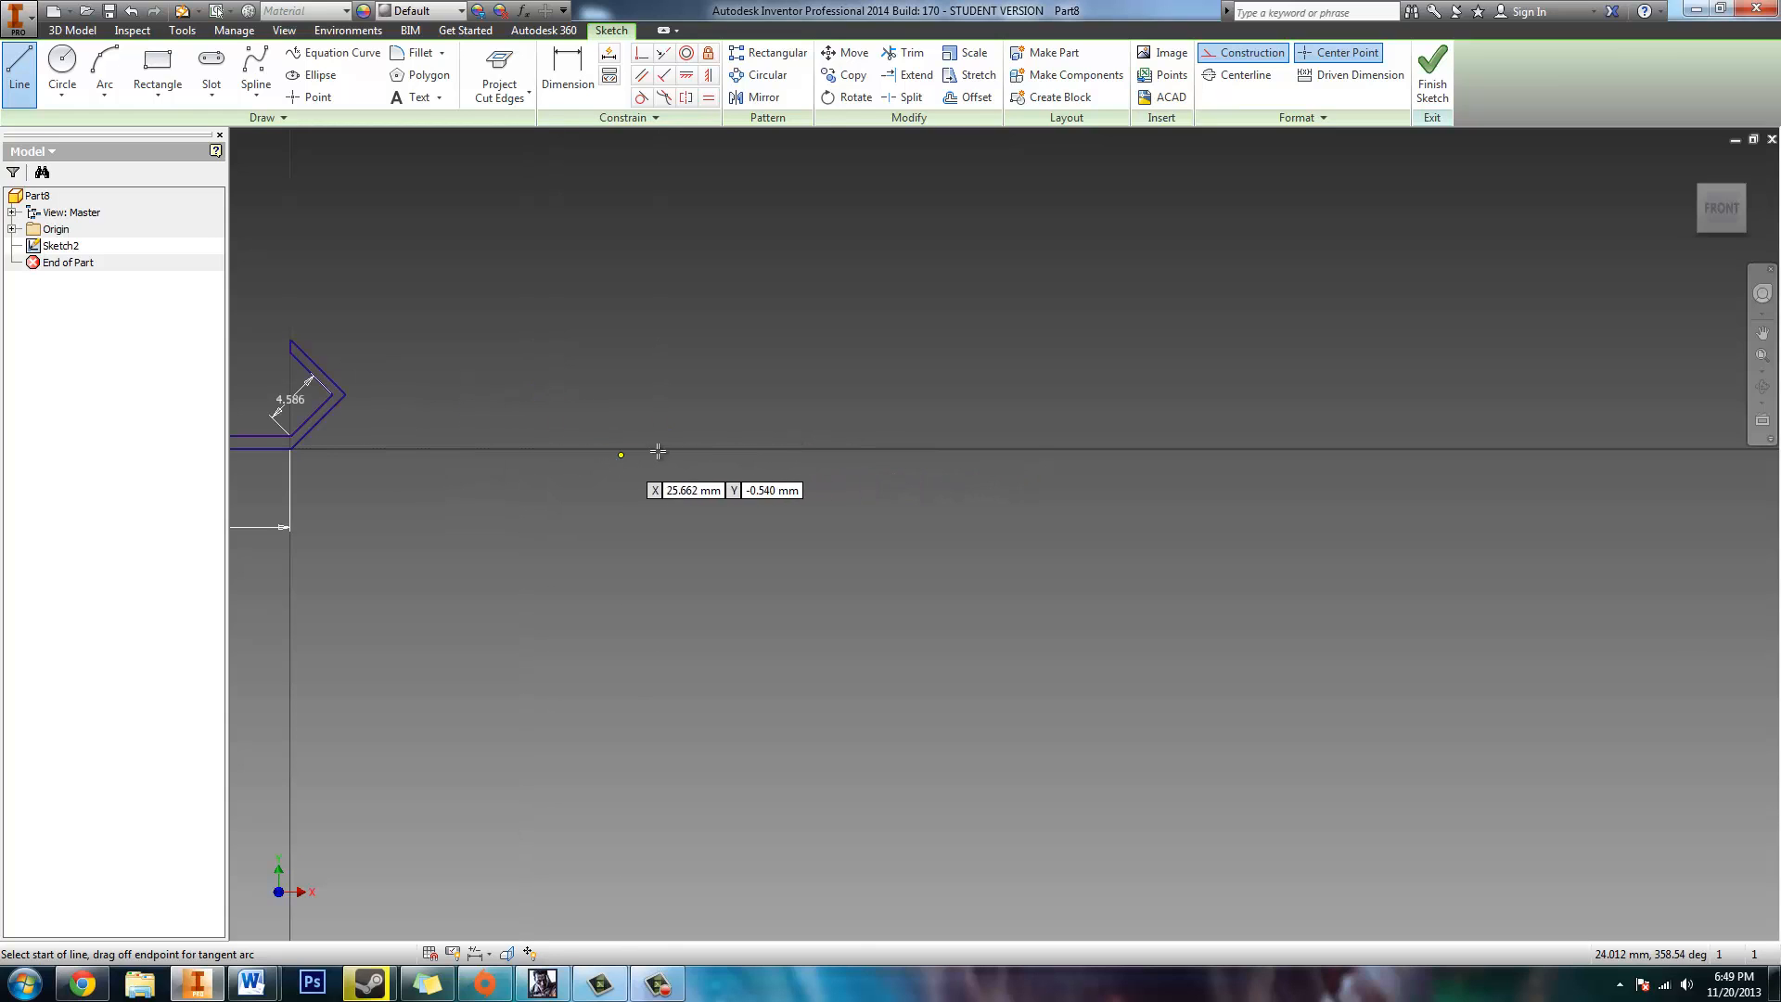
left_click(734, 450)
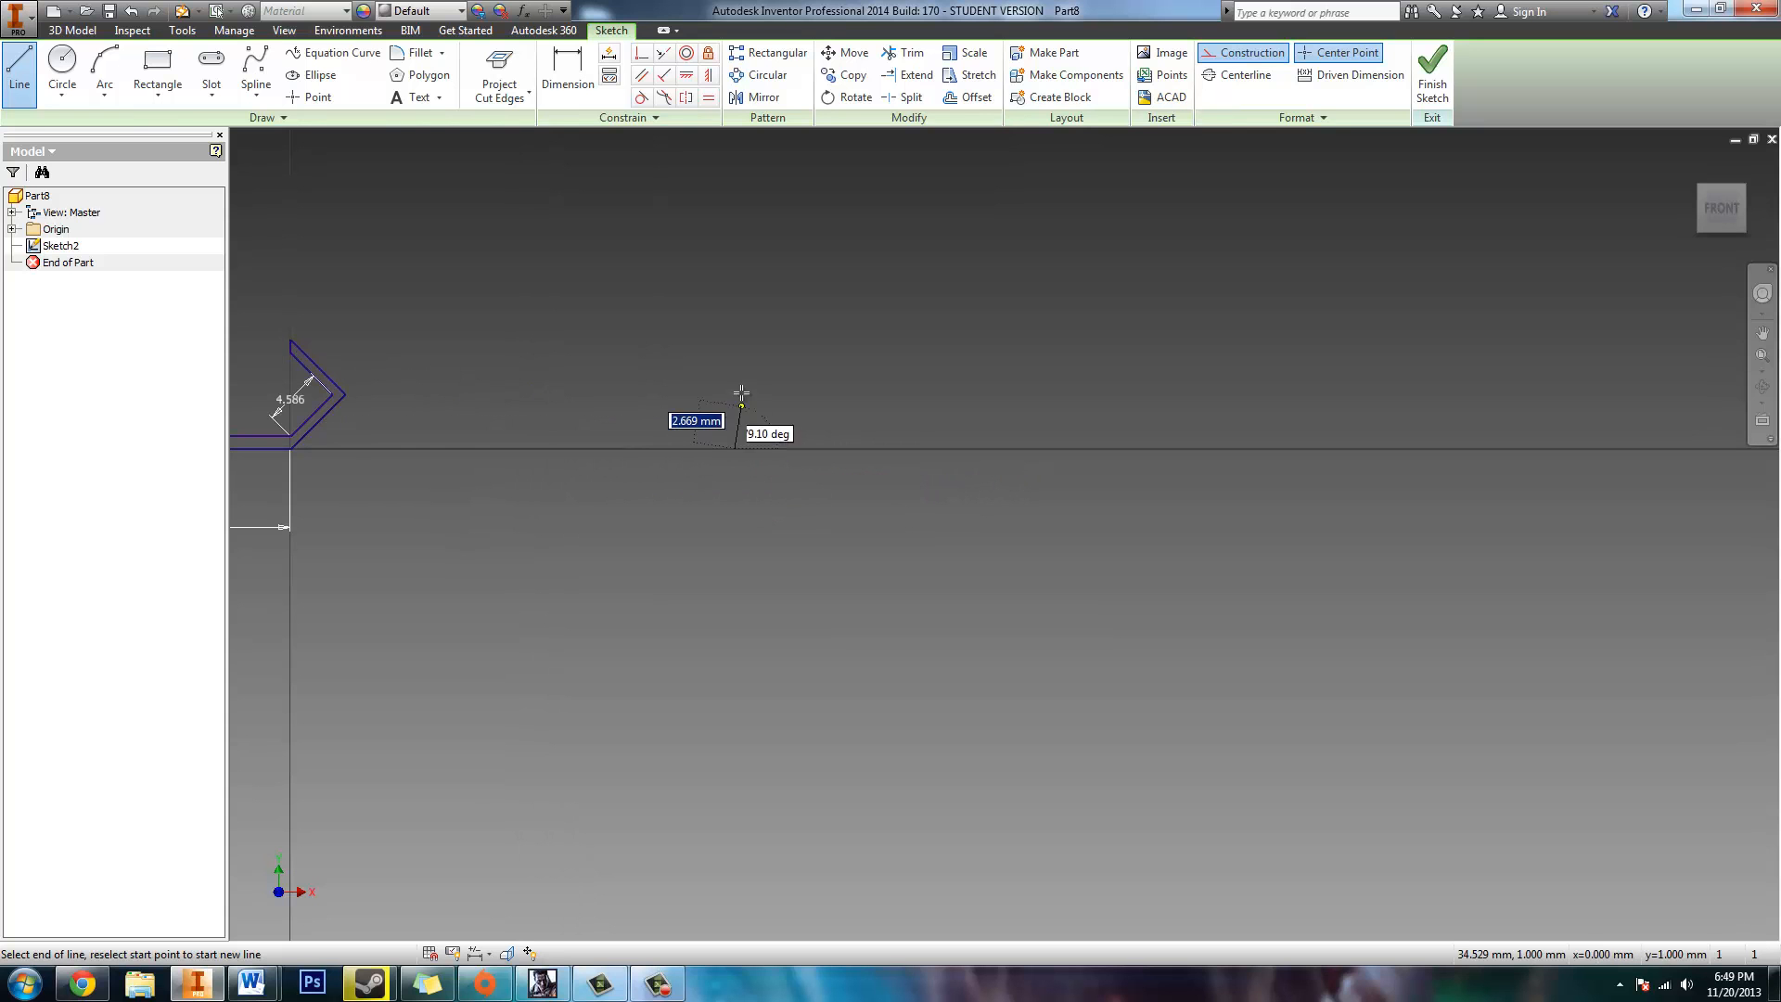
left_click(733, 314)
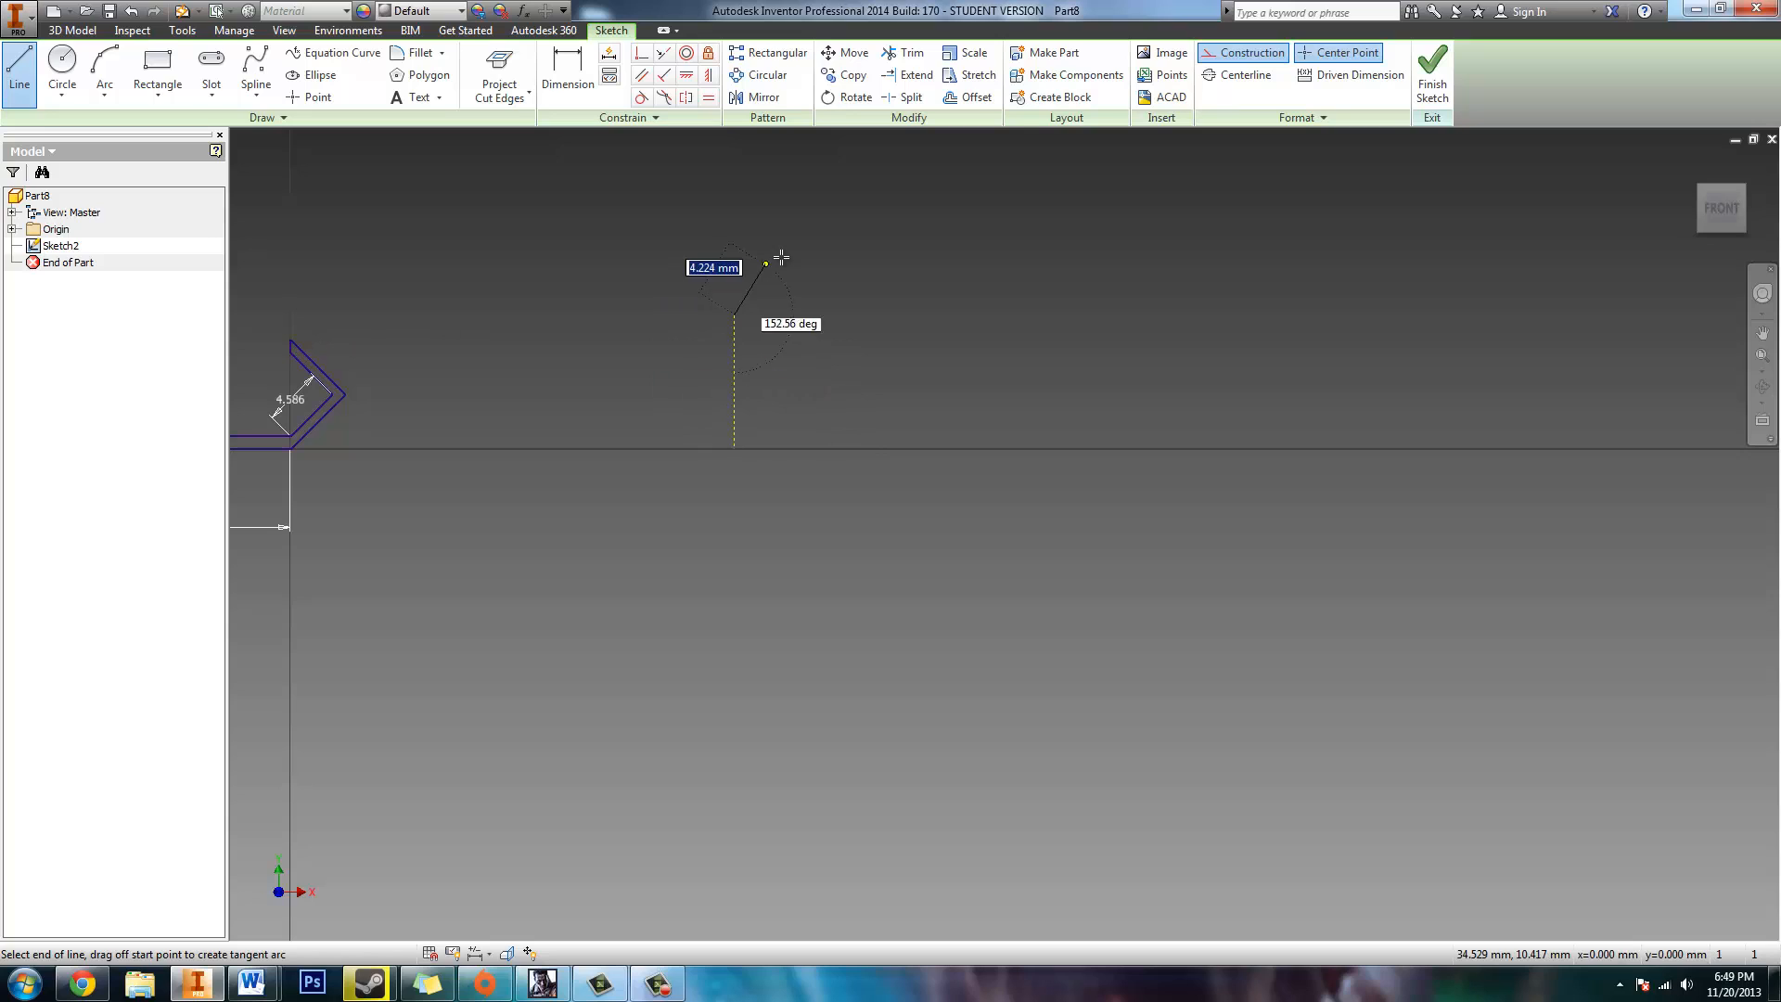
key("Escape")
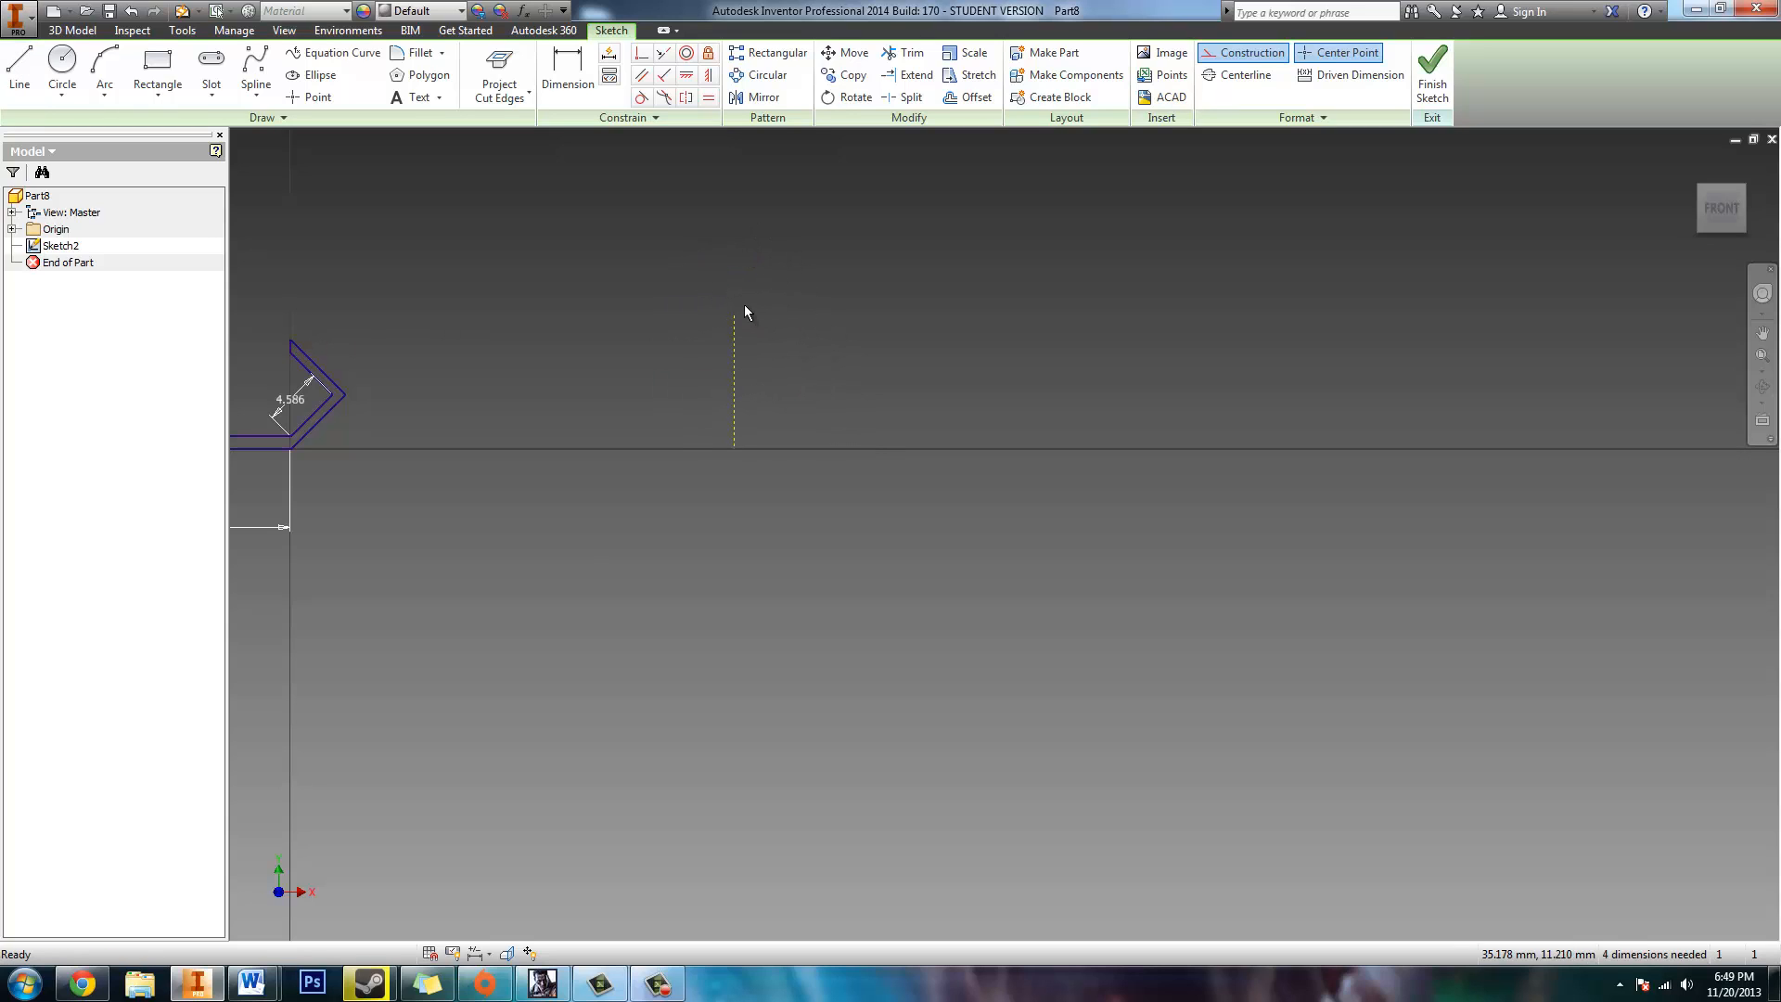
Step: Dimension the horizontal distance between the profile's middle construction line and the separate construction line beside it, keeping its drawn value
scroll(1024, 399, "down", 2)
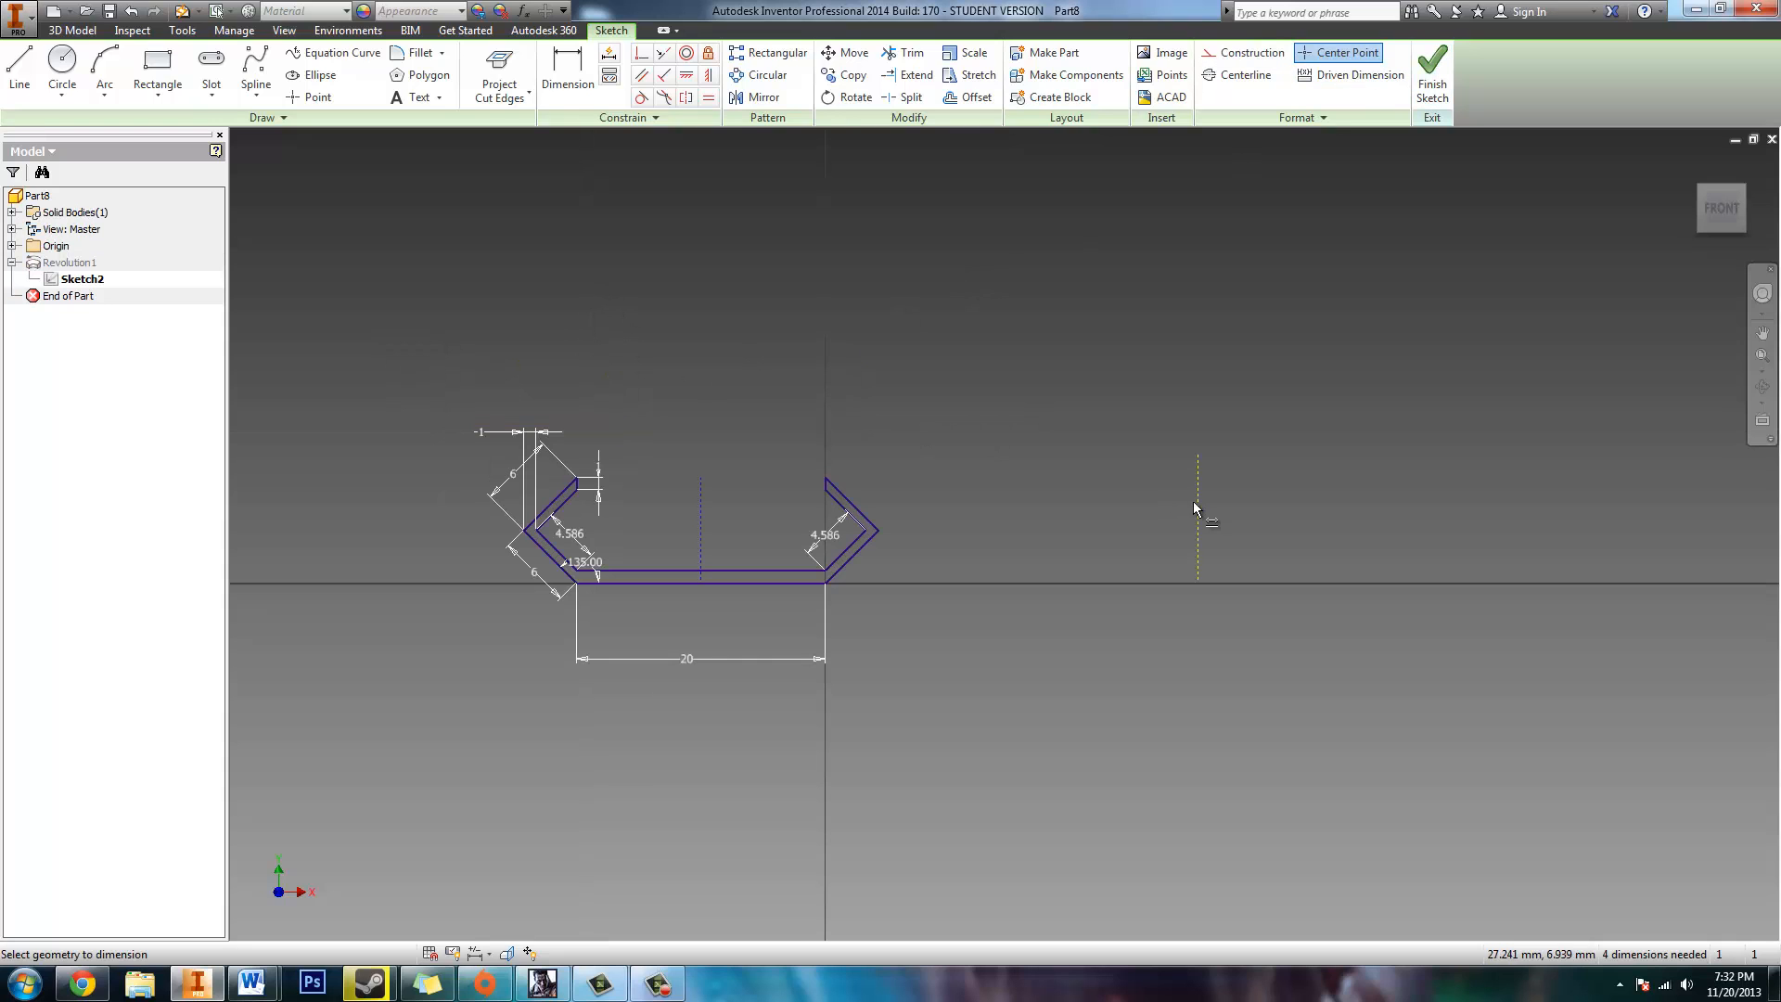
key("d")
left_click(1194, 503)
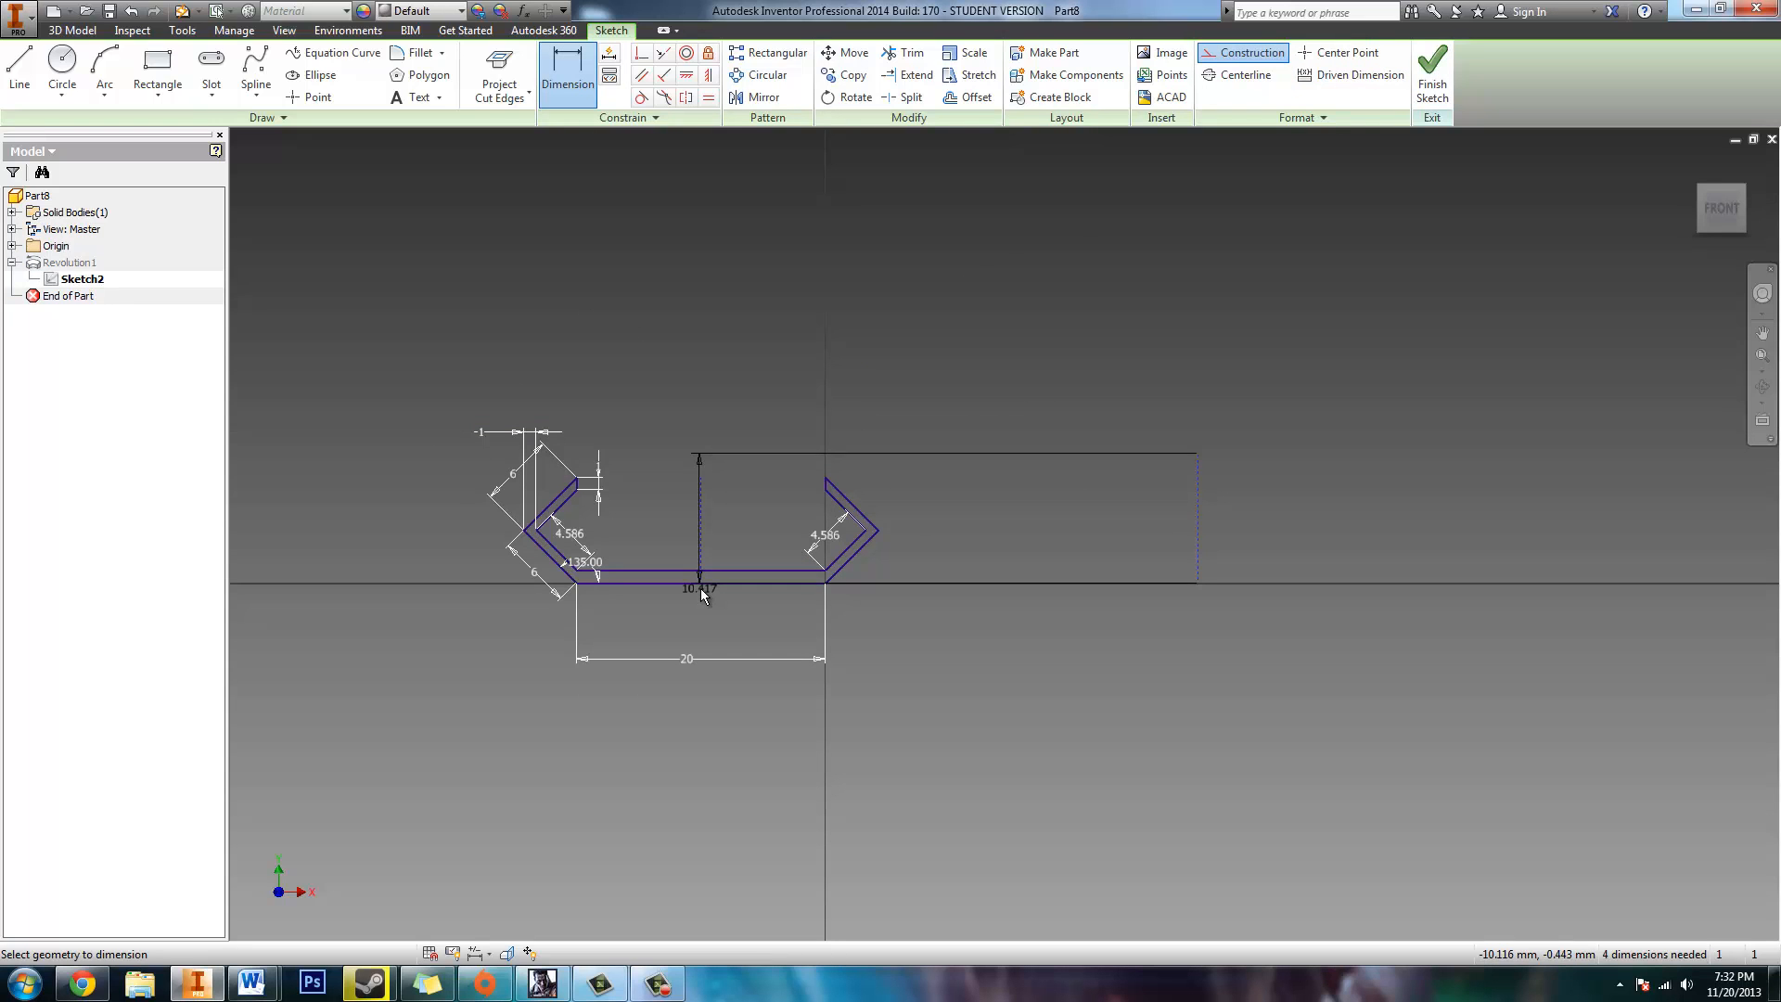
left_click(699, 588)
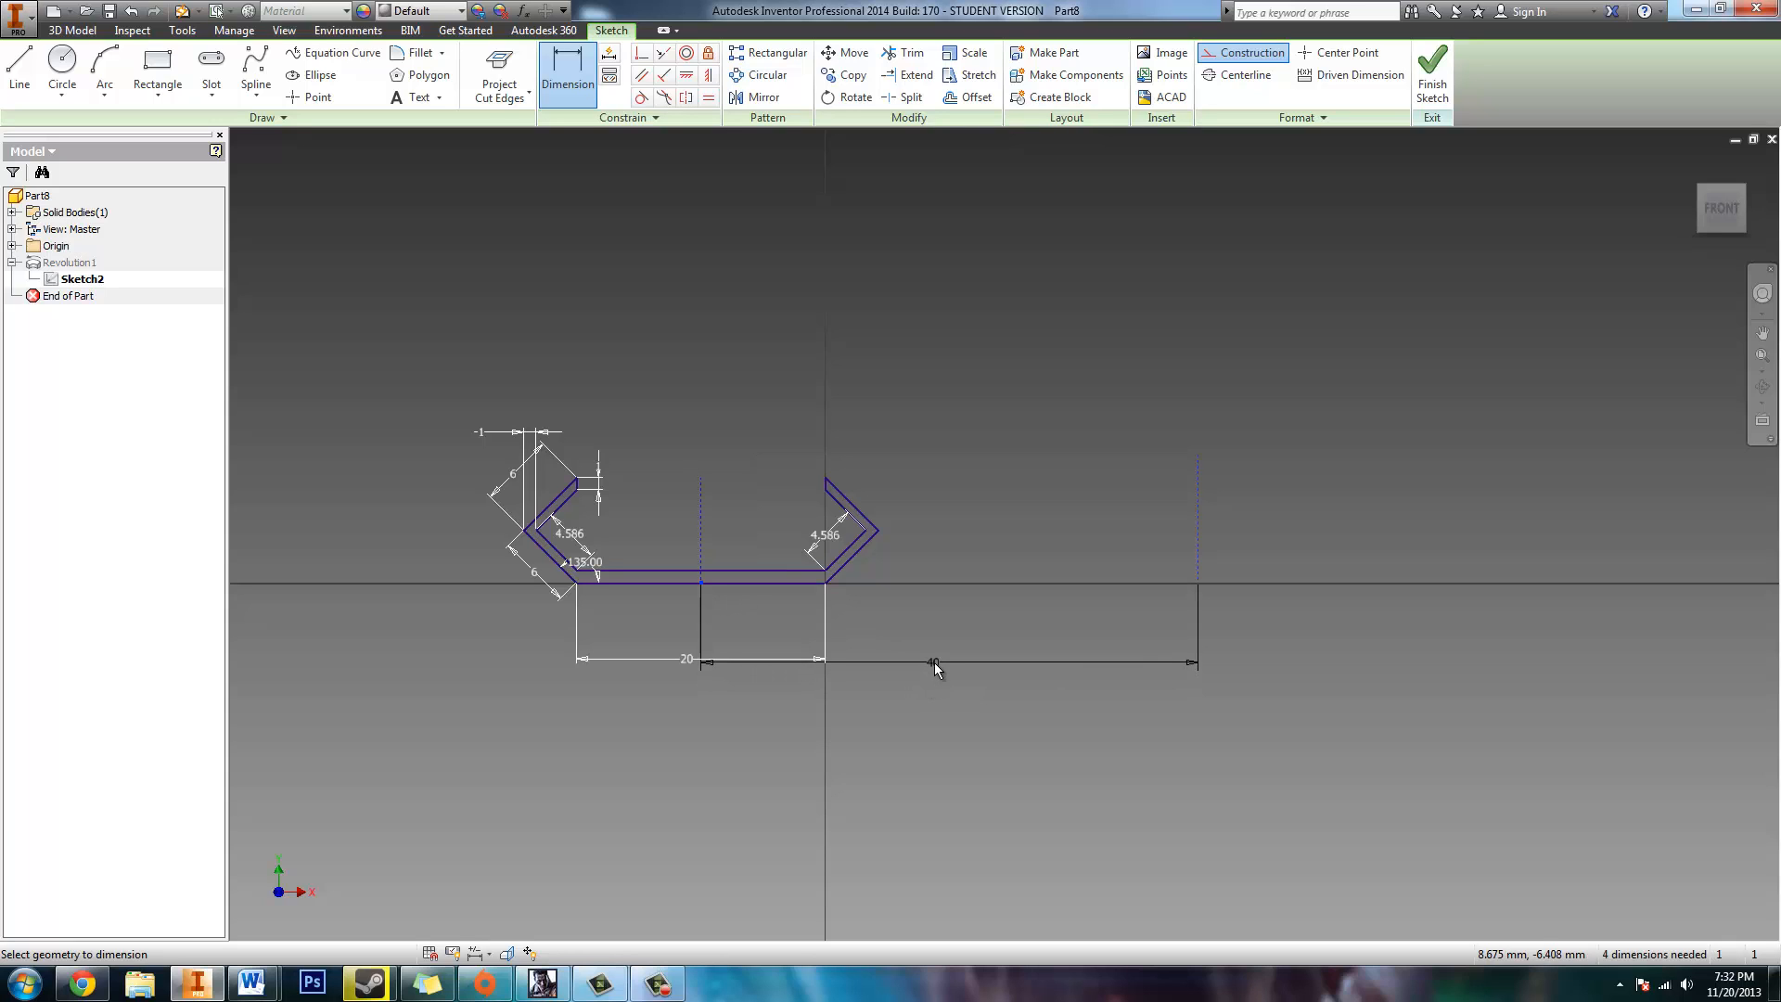
left_click(933, 664)
key("Return")
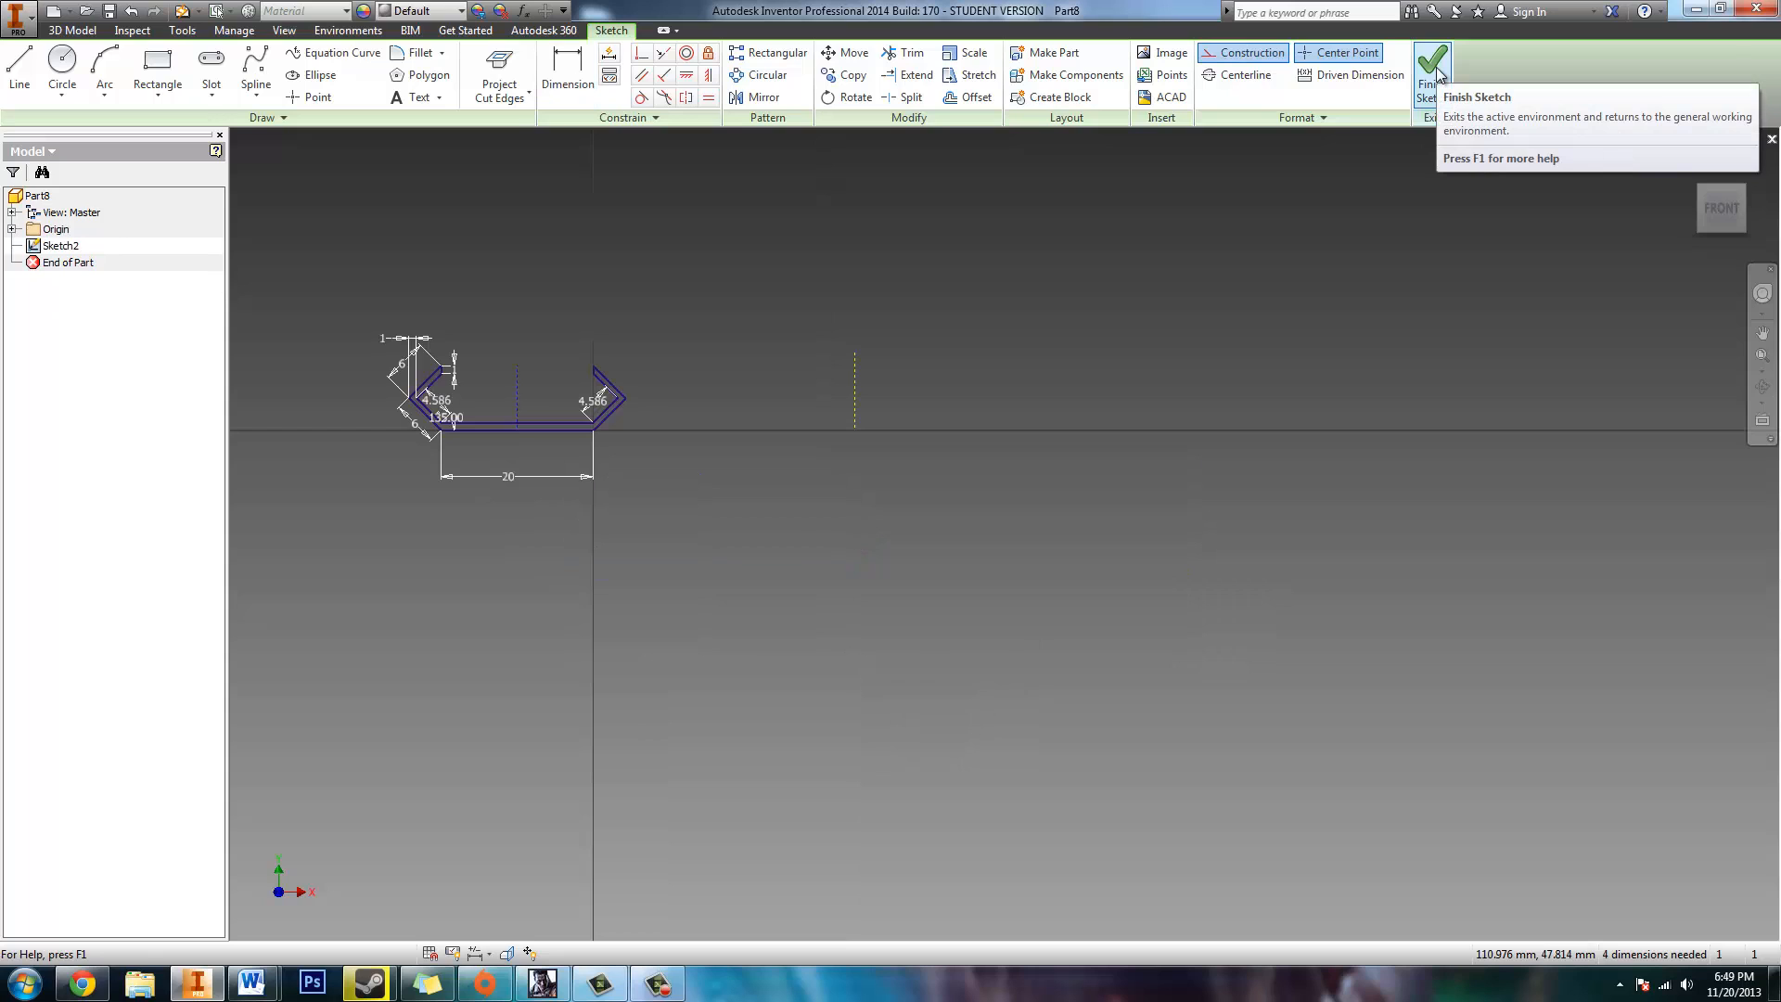
Step: Finish the sketch and set up a Revolve of the track profile about the separate vertical construction line
left_click(1435, 71)
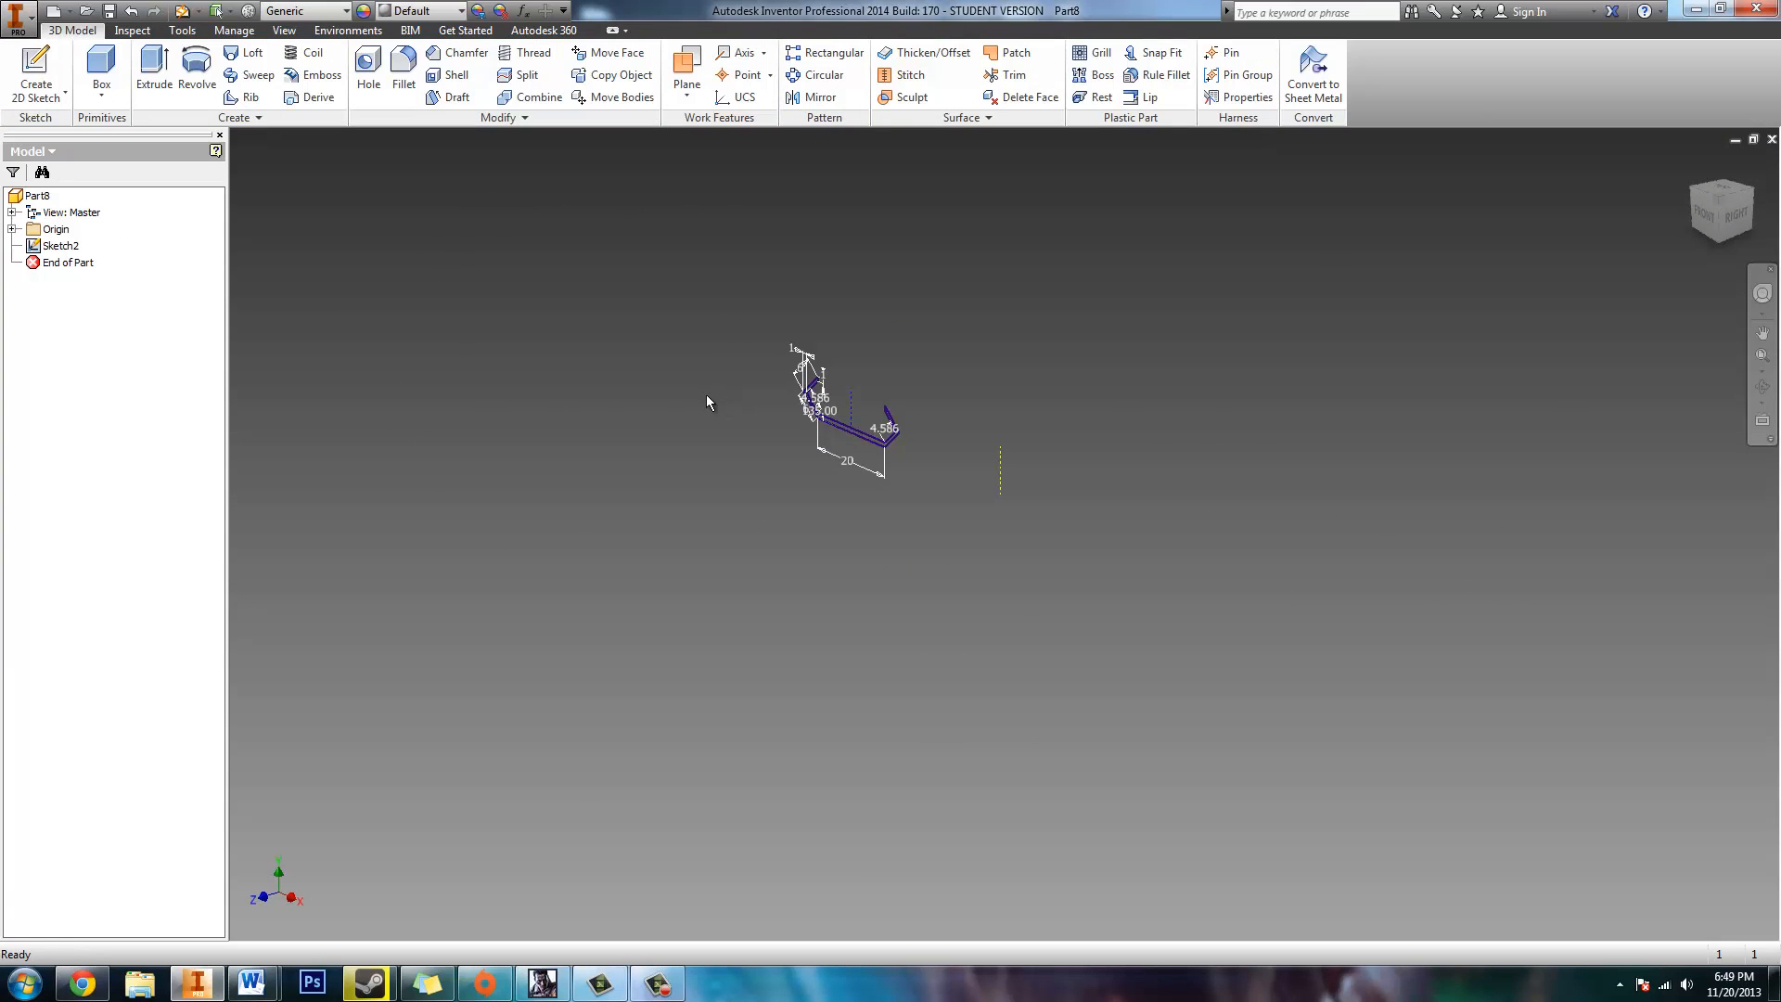
scroll(1071, 431, "down", 4)
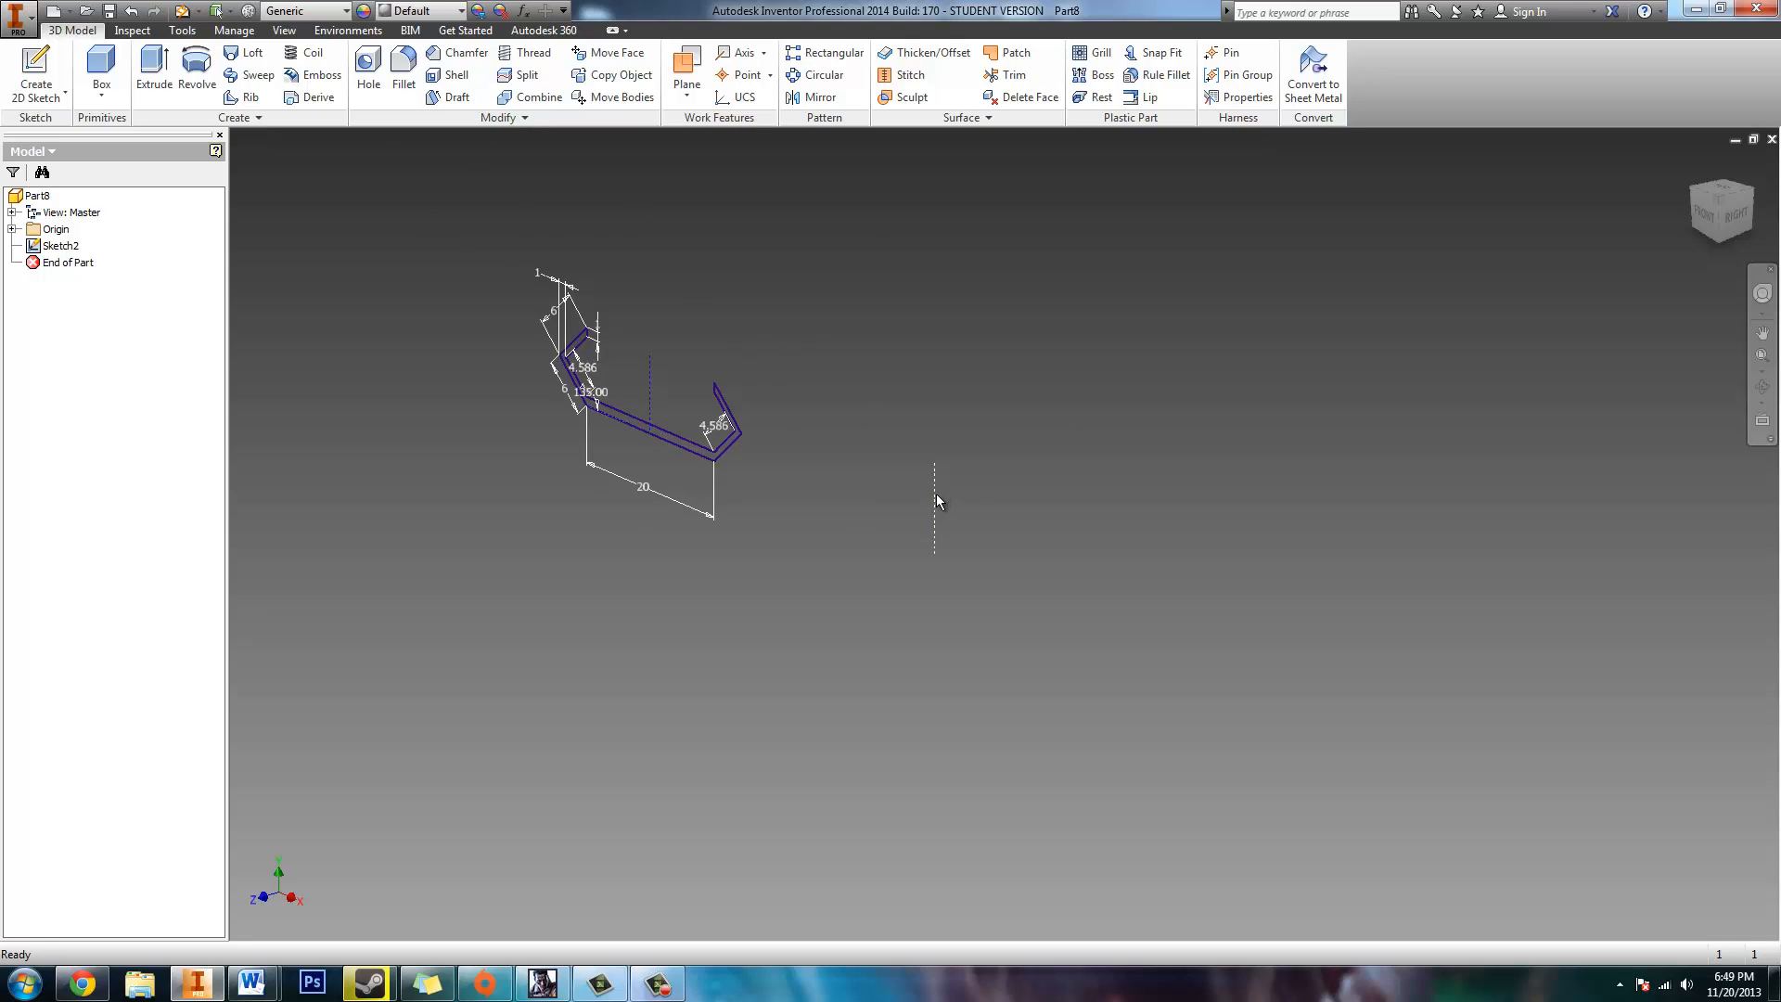
left_click(194, 70)
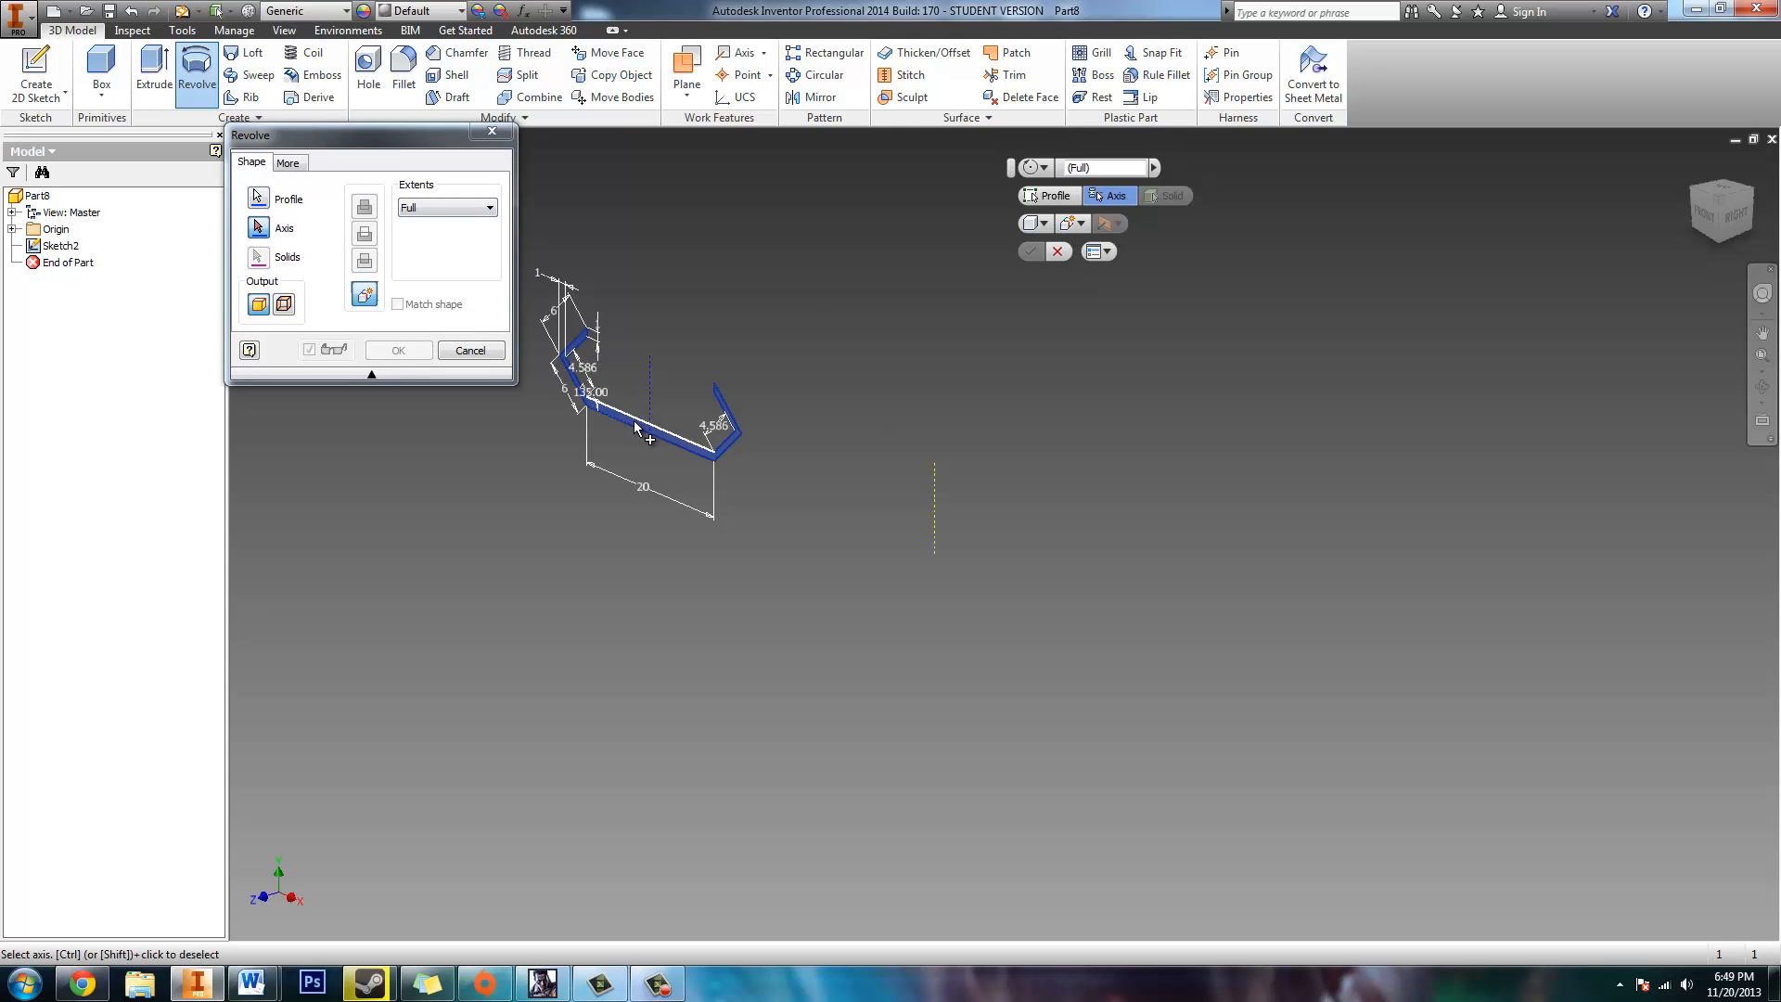
left_click(263, 197)
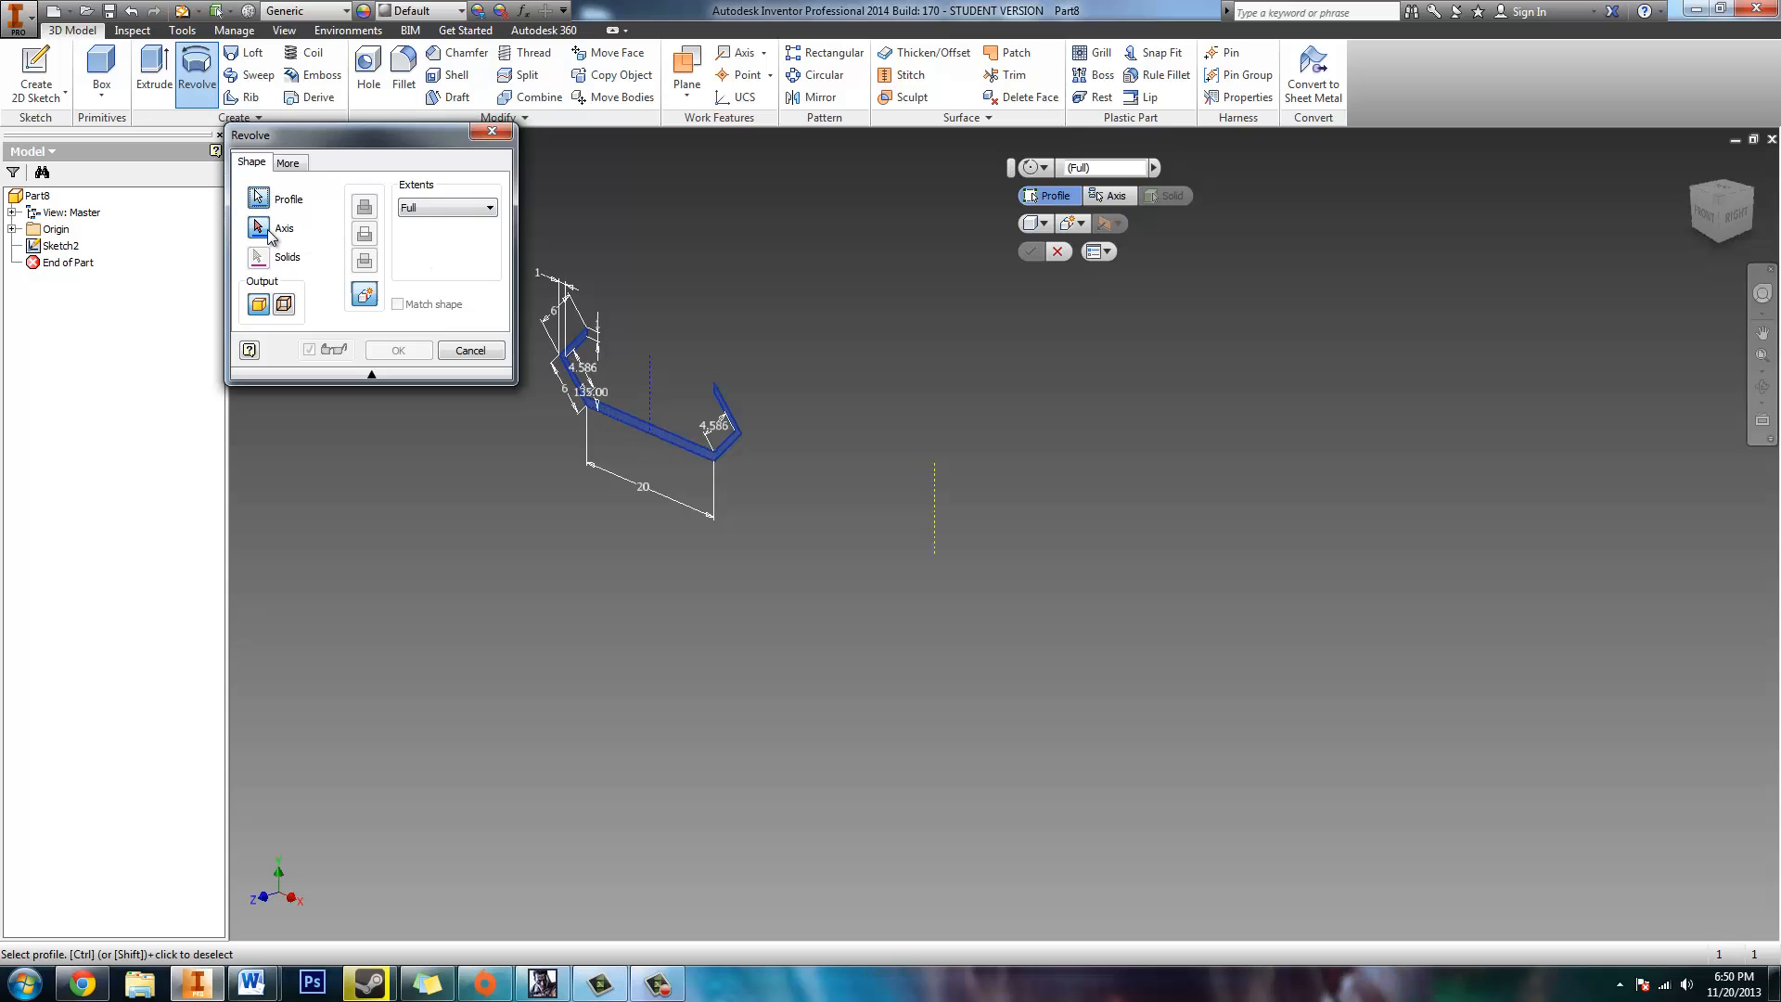
left_click(267, 232)
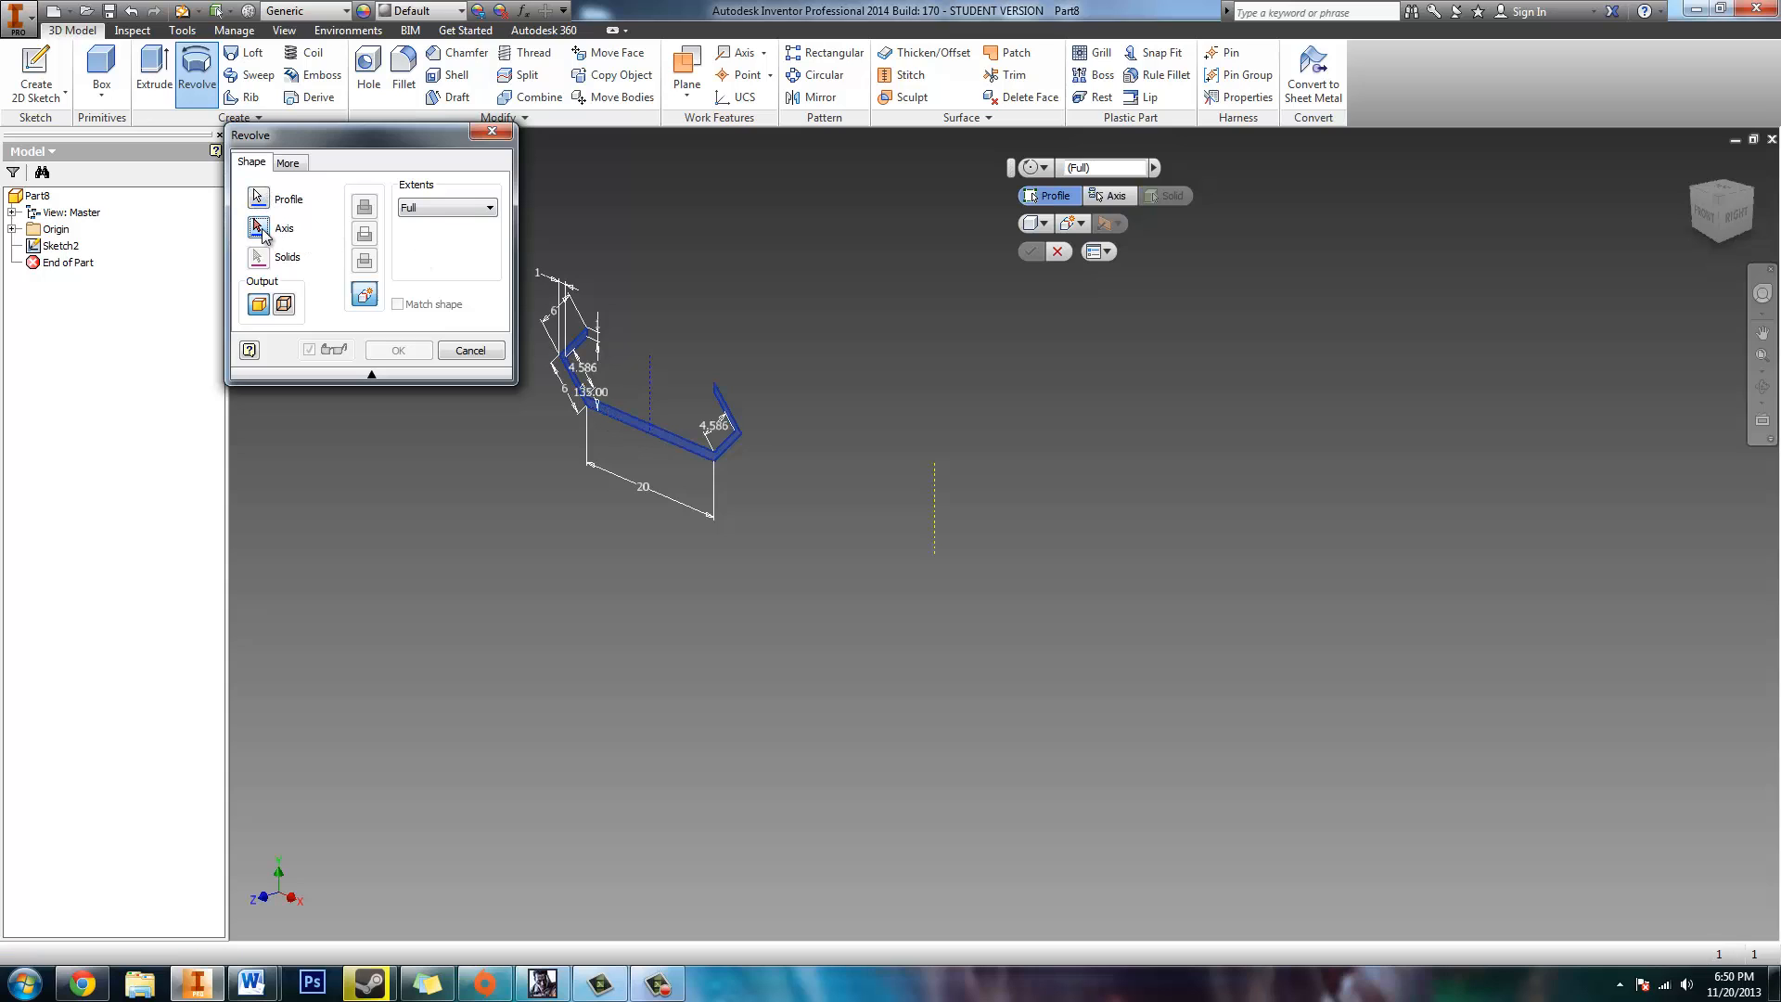
left_click(934, 476)
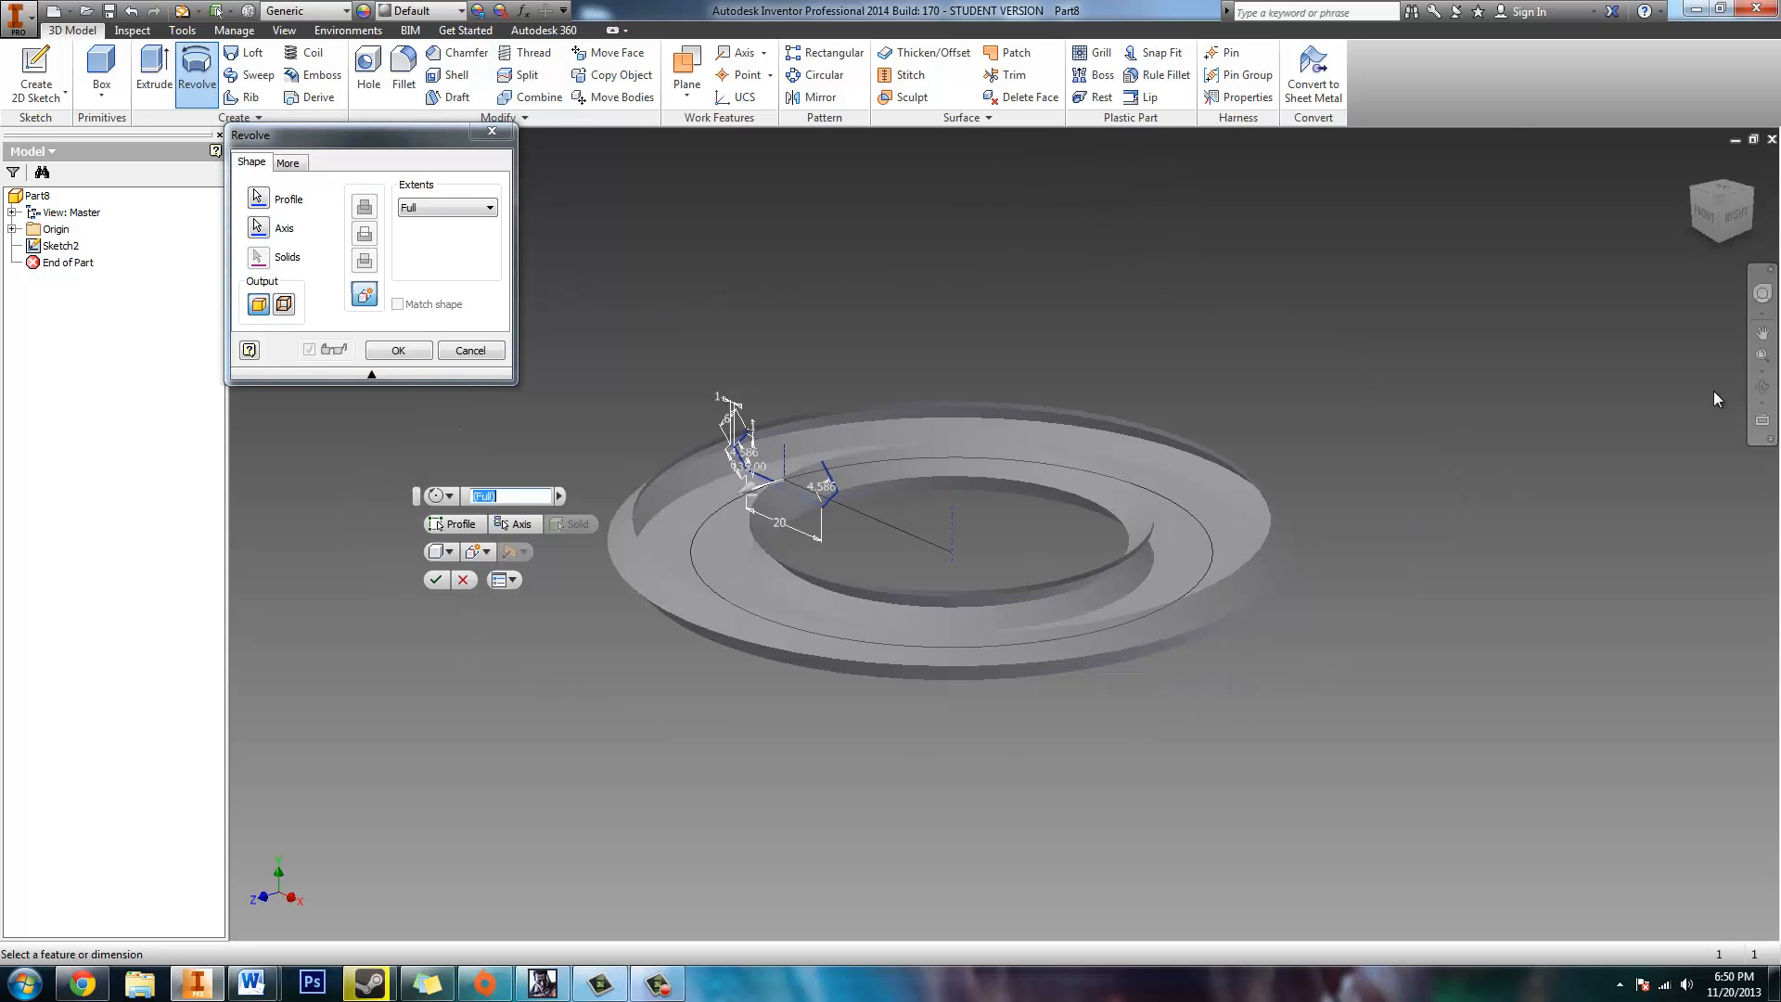
Step: Limit the track profile's revolve to an angle of 270 degrees and create the curved segment
left_click(1761, 387)
left_click_drag(1134, 481, 1149, 553)
key("Escape")
left_click(449, 209)
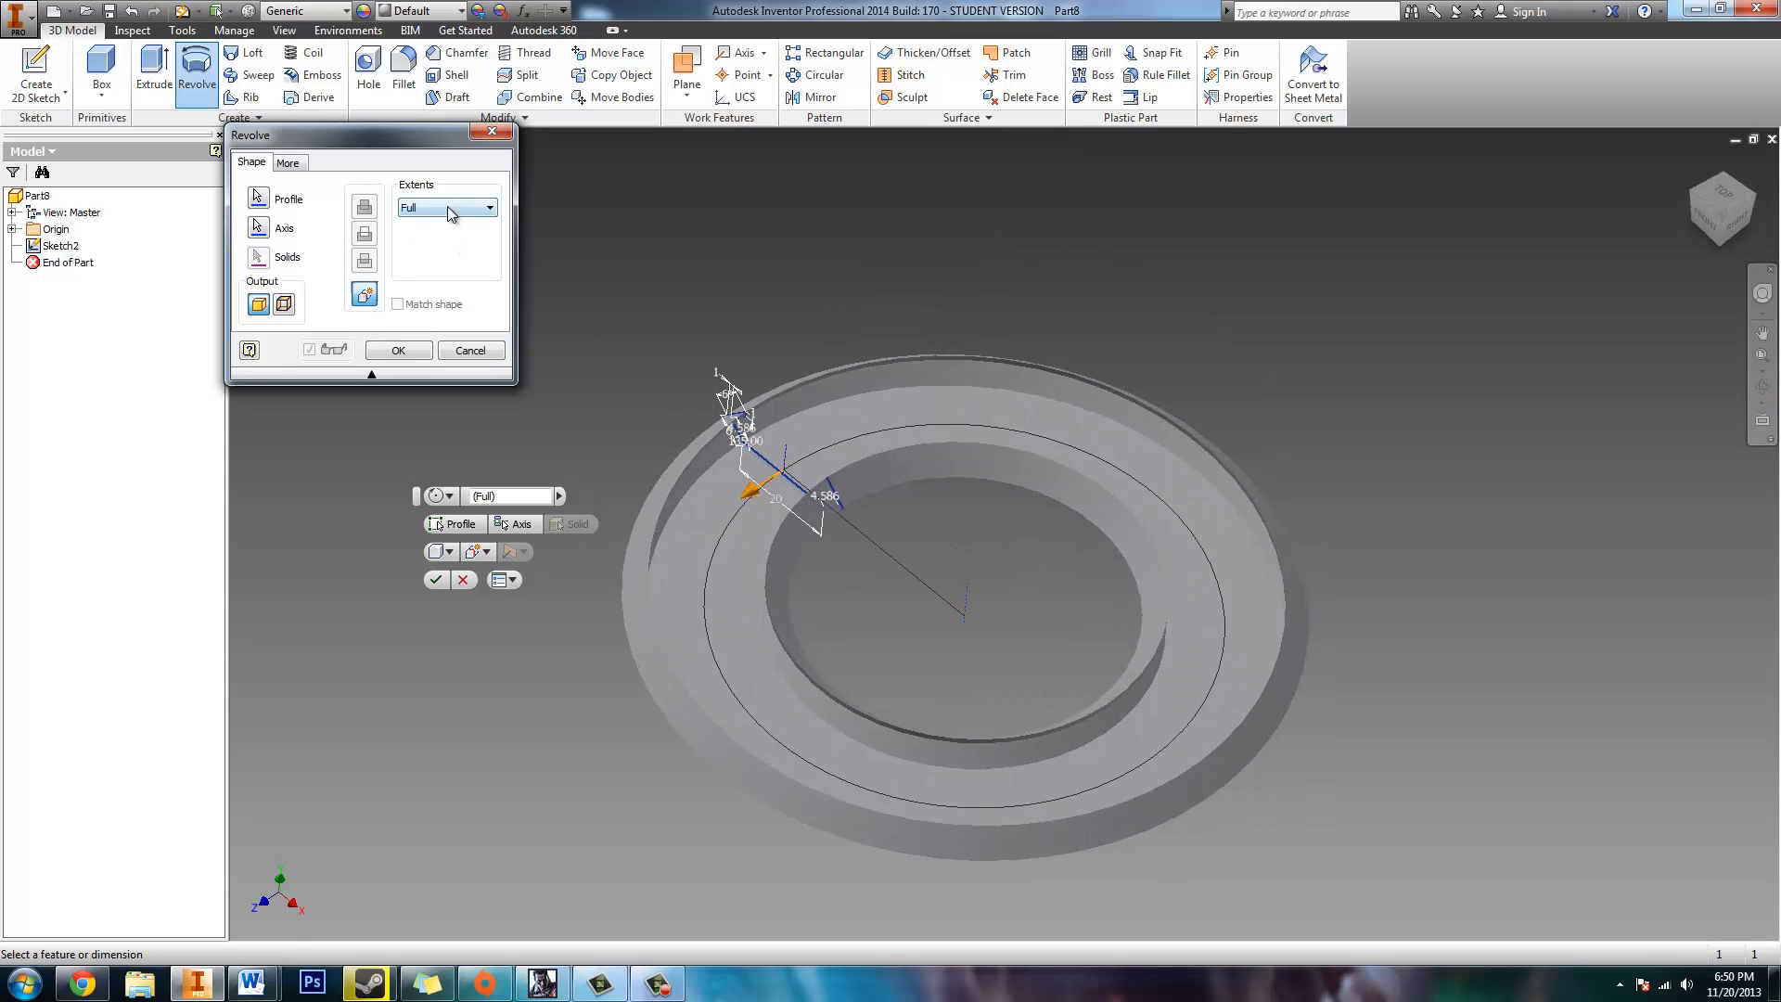
left_click(448, 208)
left_click(441, 220)
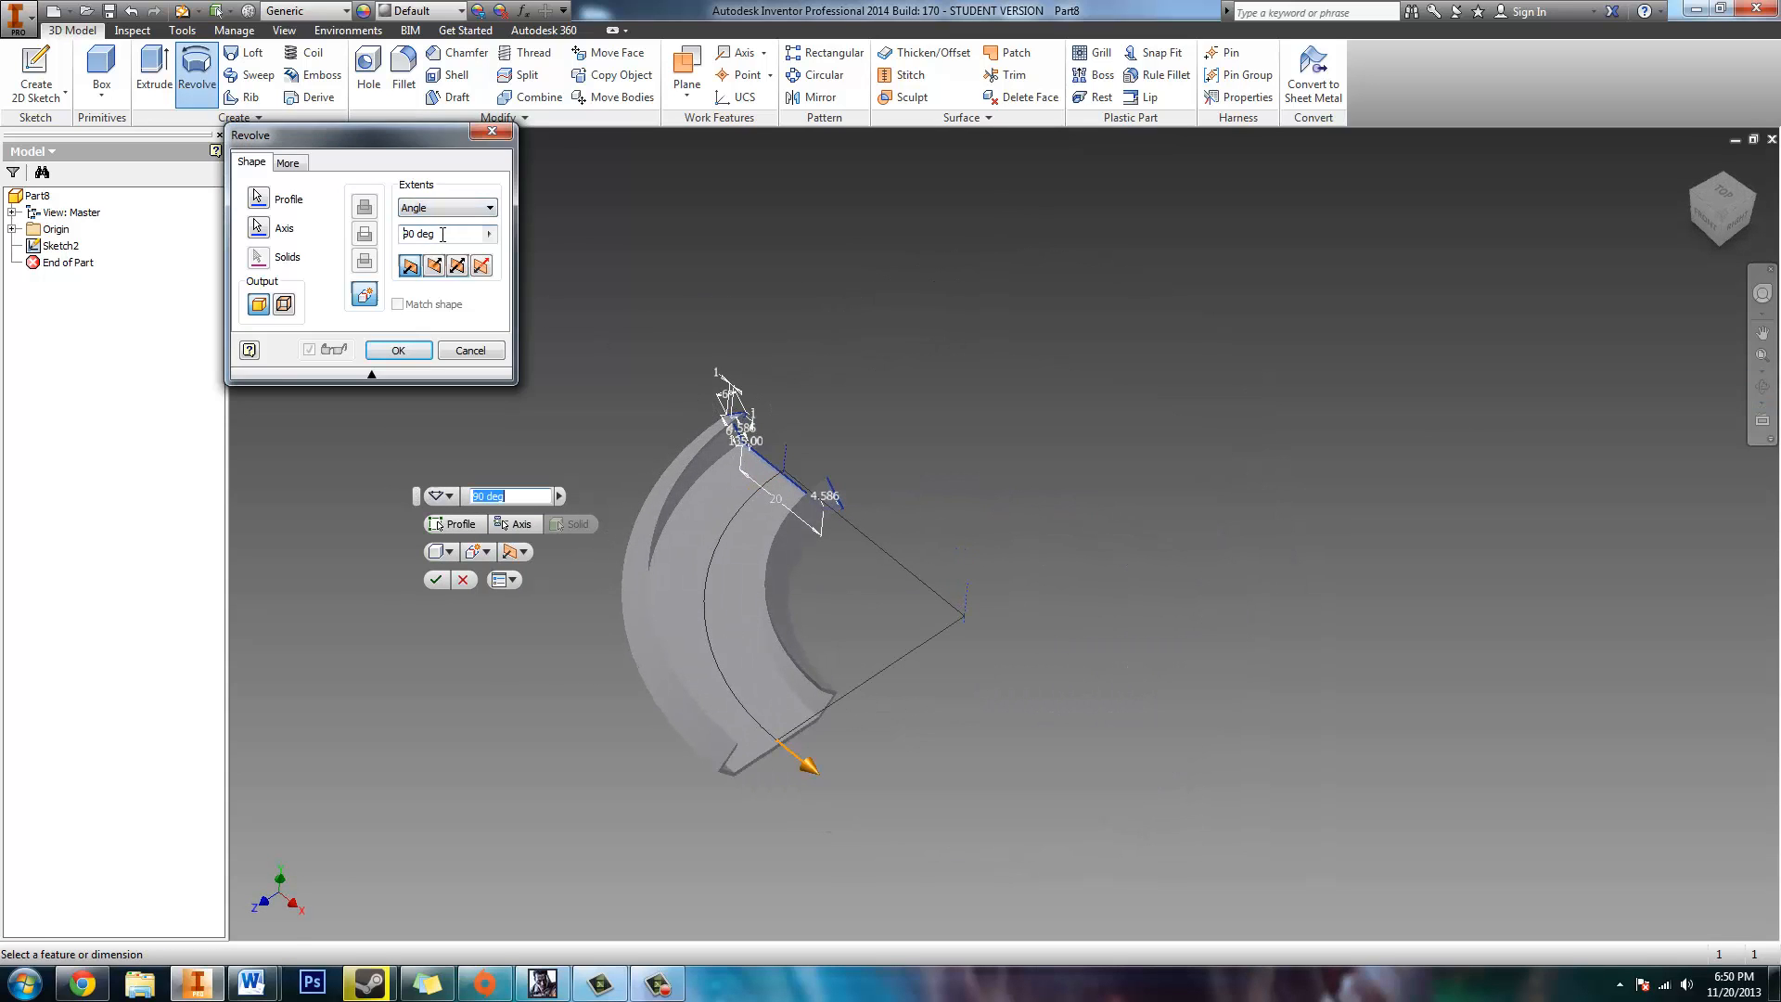
left_click_drag(417, 235, 250, 239)
type("270")
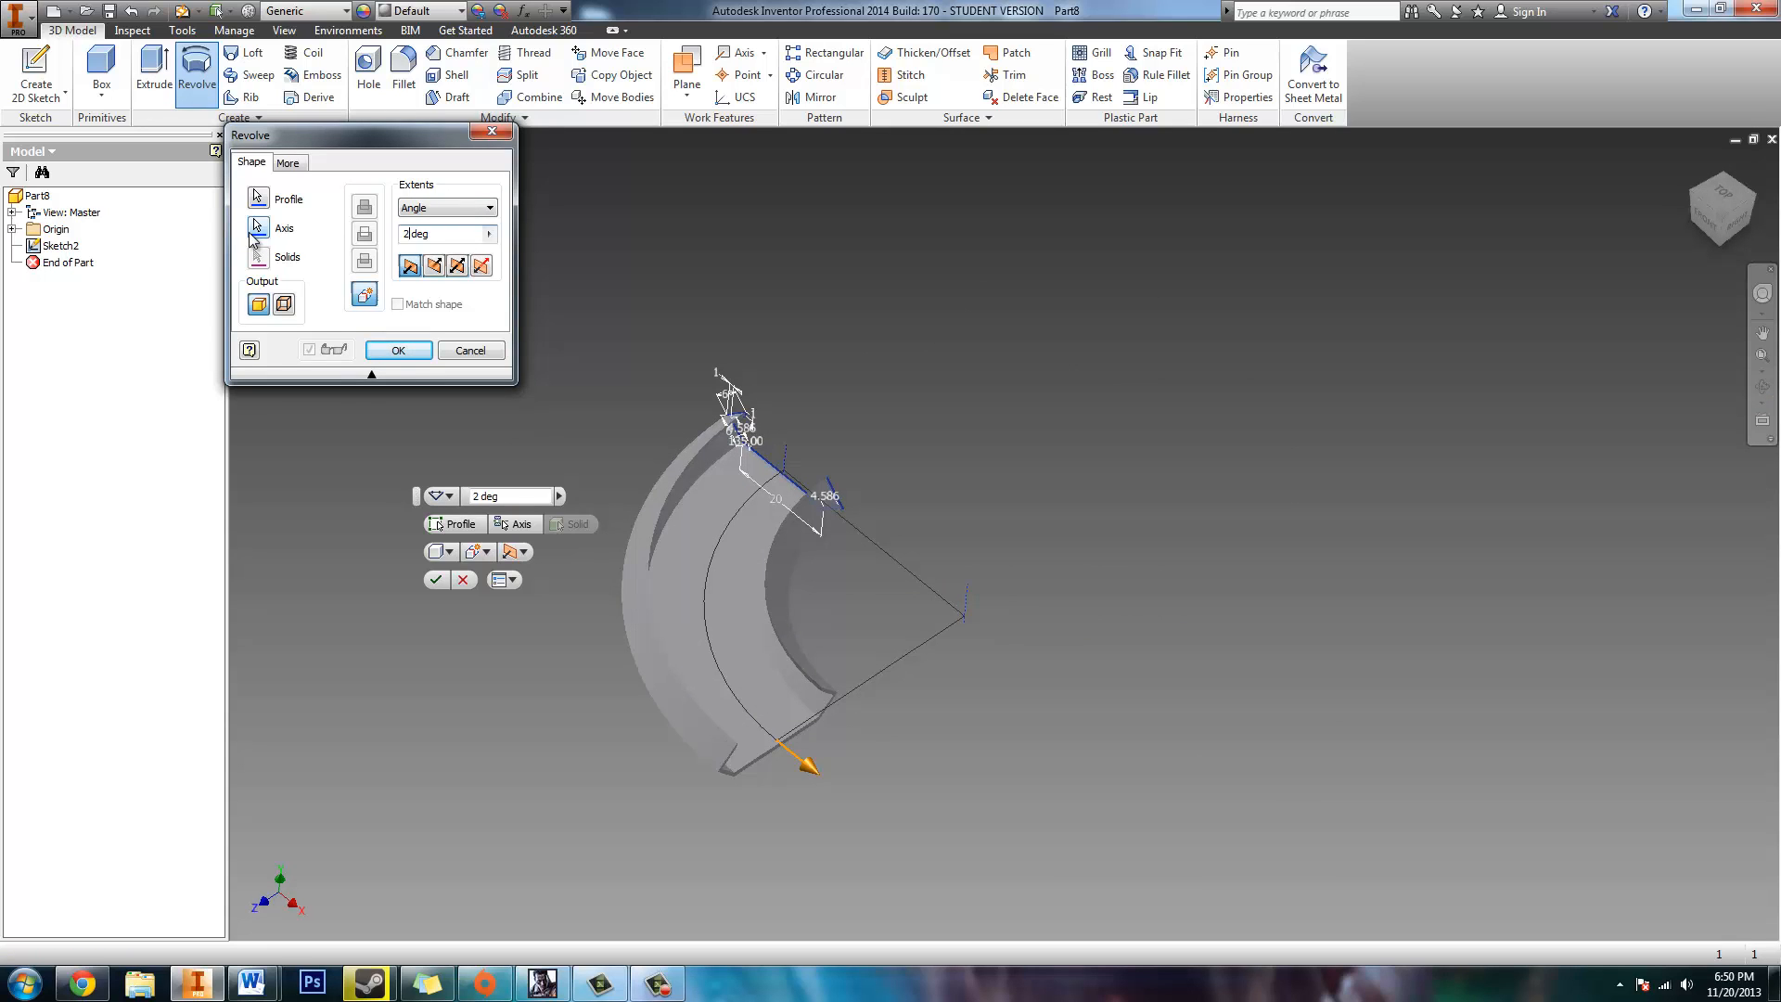
key("Return")
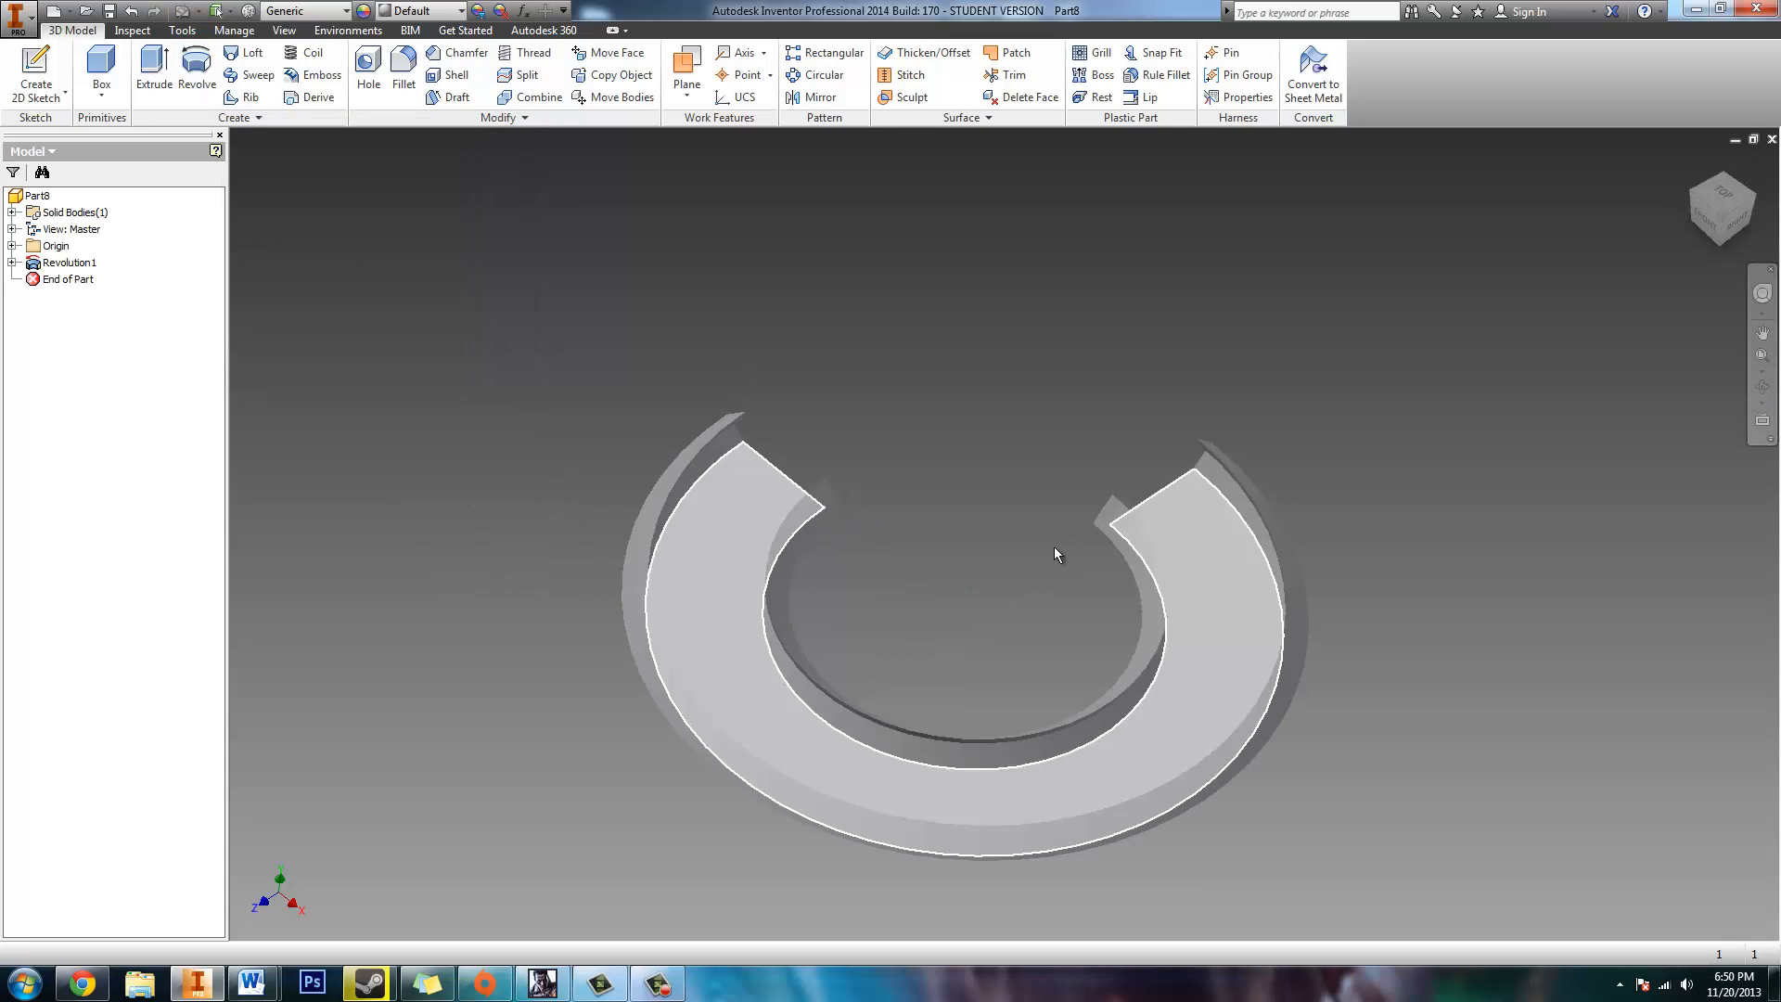
Step: Create a work plane offset 80 mm from an end face of the curved track segment
left_click(1762, 388)
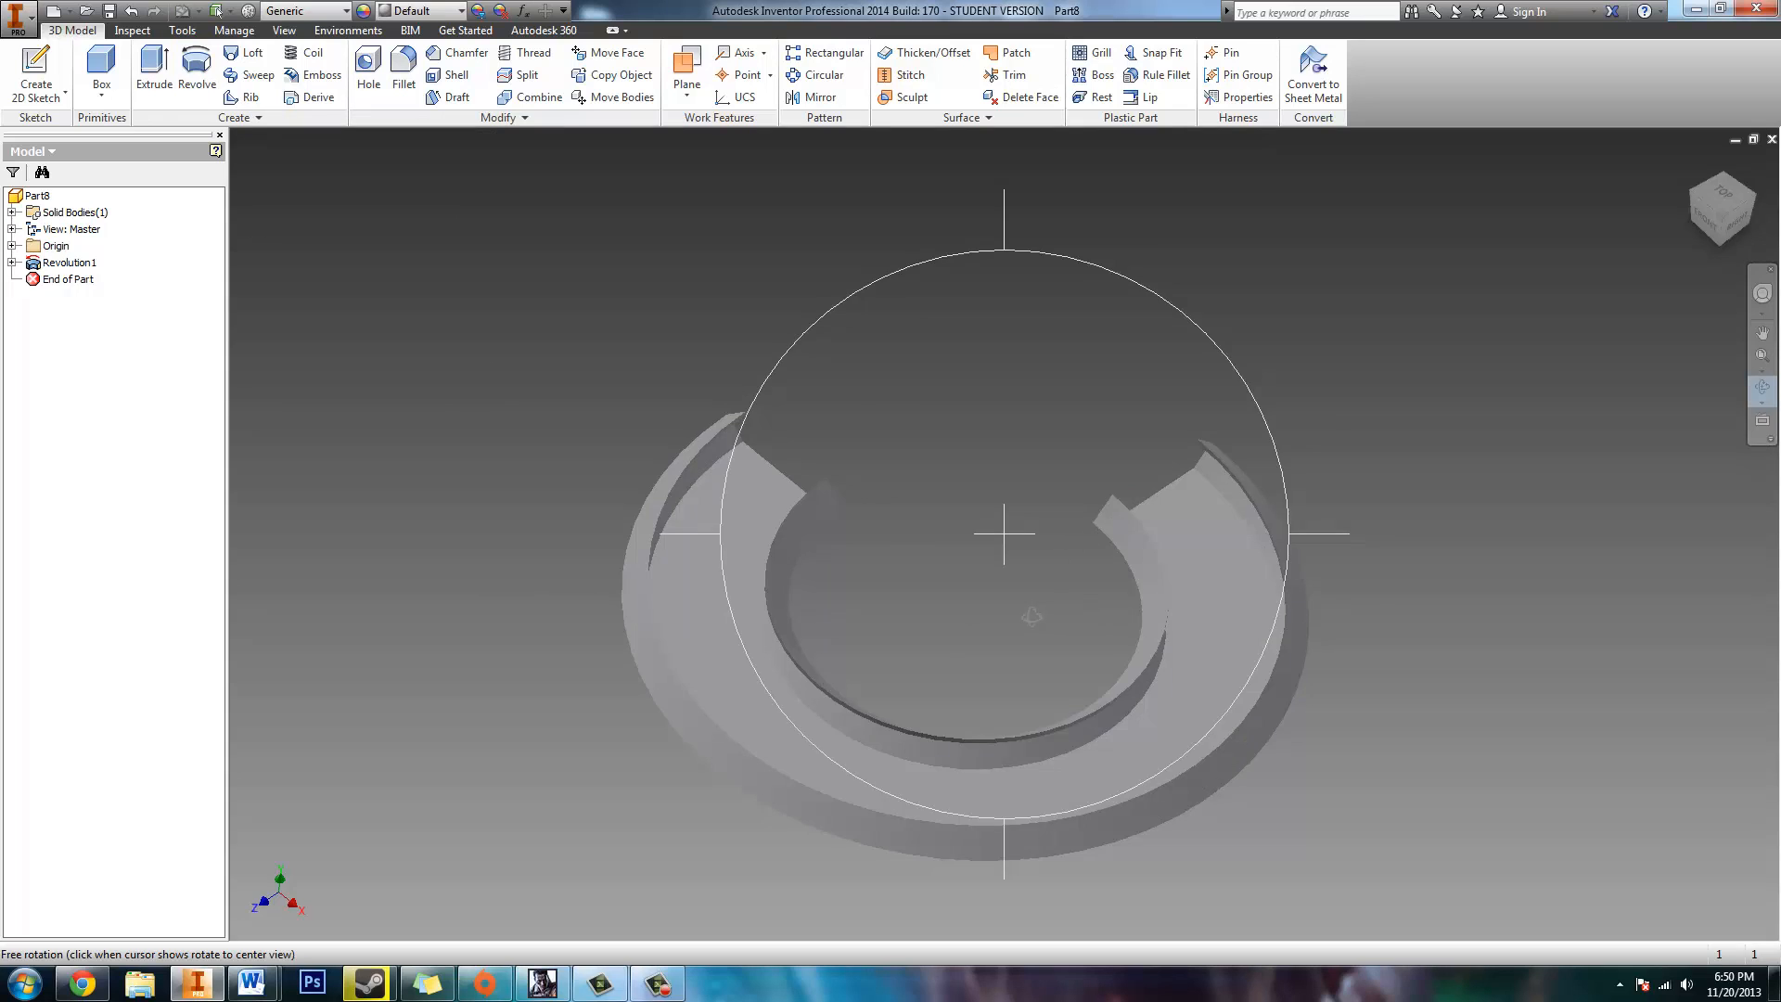
left_click_drag(1026, 628, 1503, 353)
key("Escape")
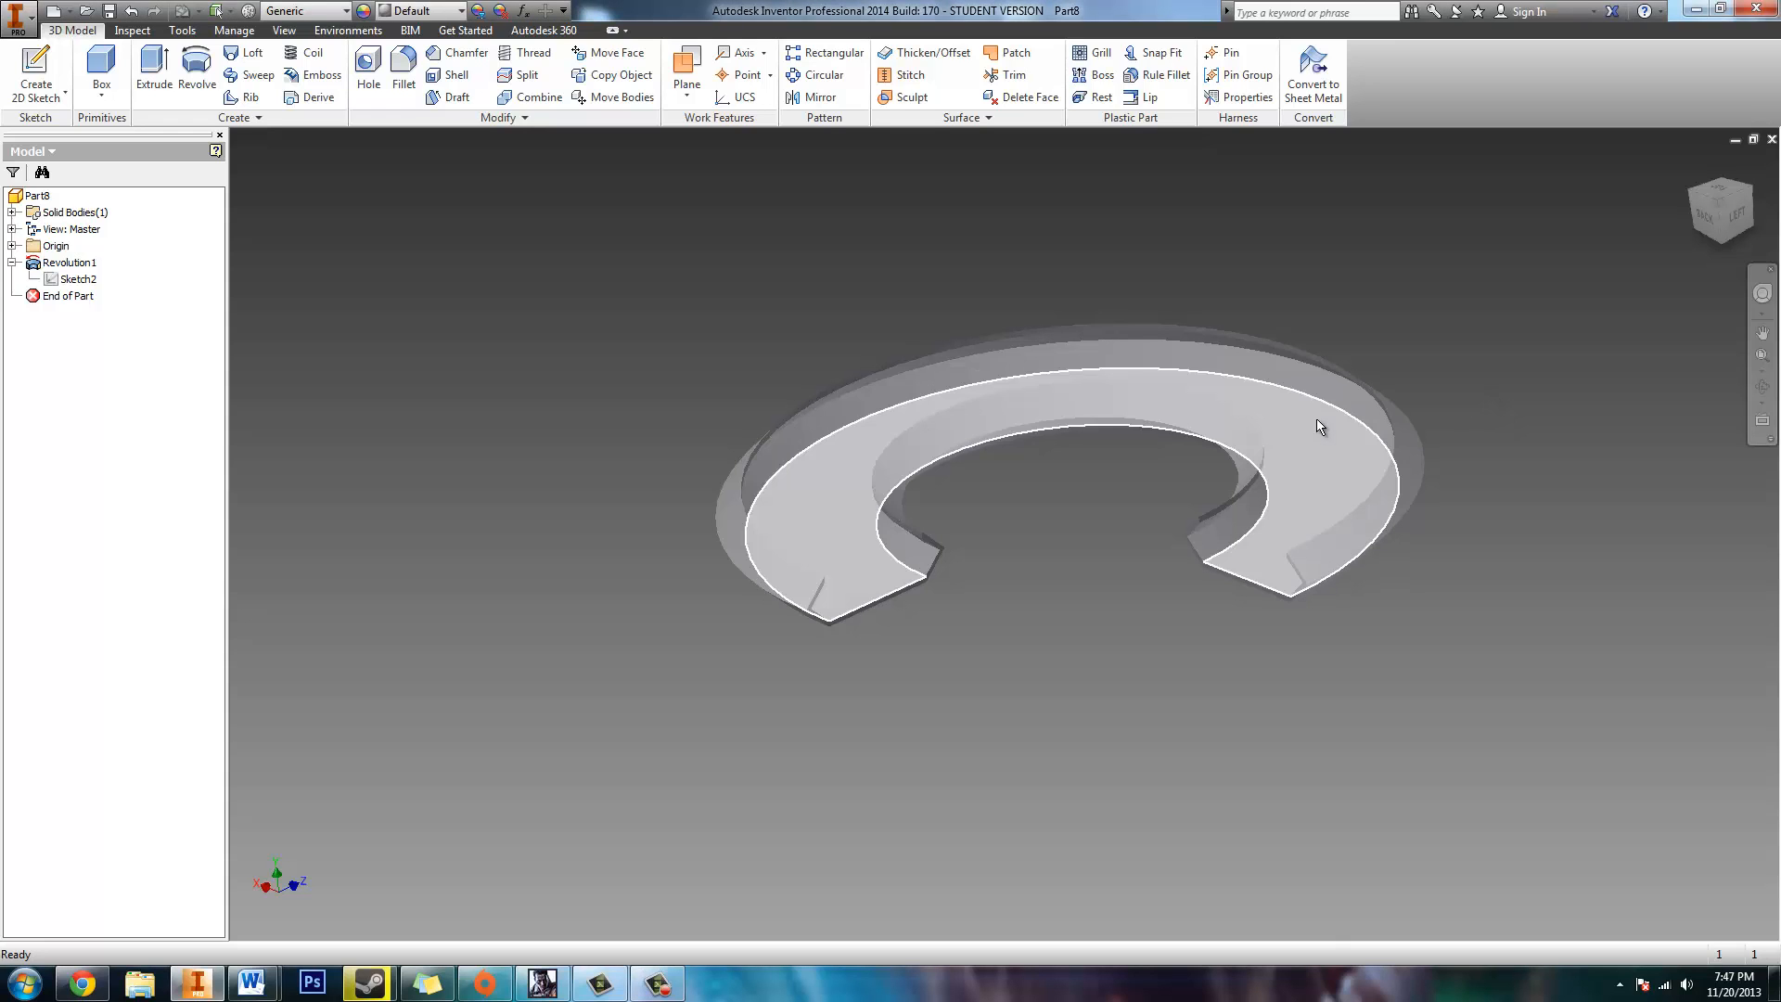
left_click(1760, 390)
mouse_move(1150, 705)
left_mouse_down()
mouse_move(1151, 489)
mouse_move(1150, 687)
left_mouse_up()
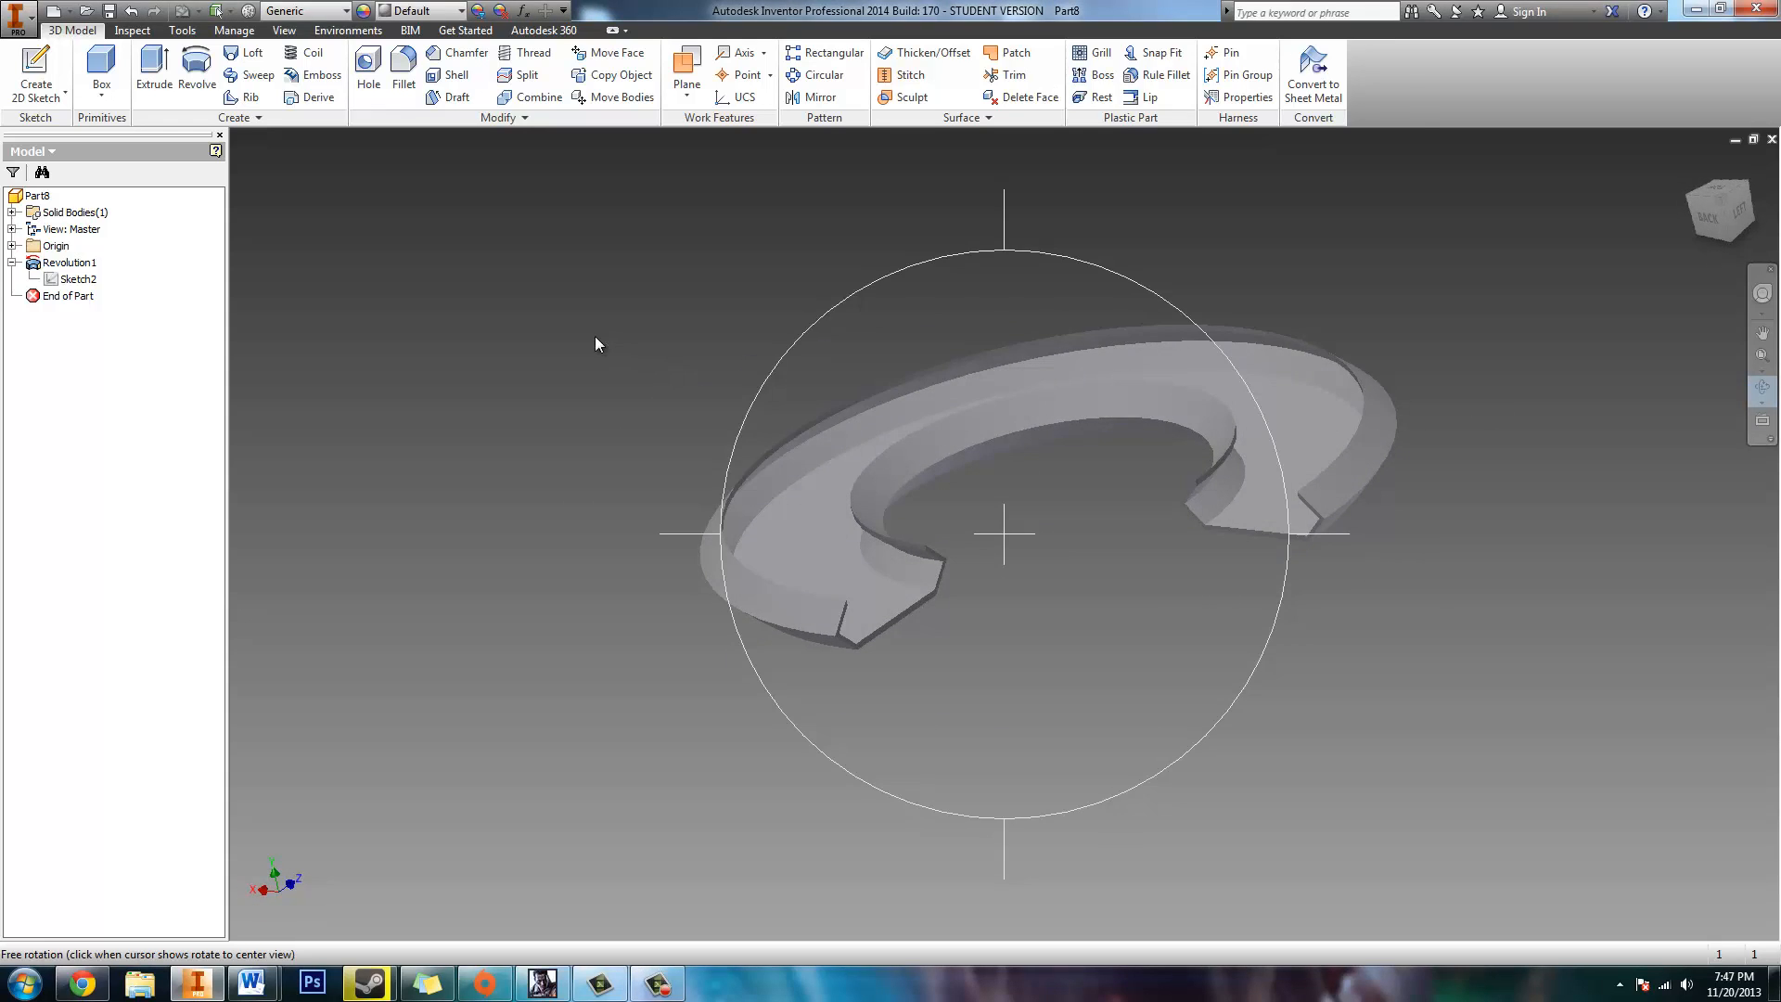
key("Escape")
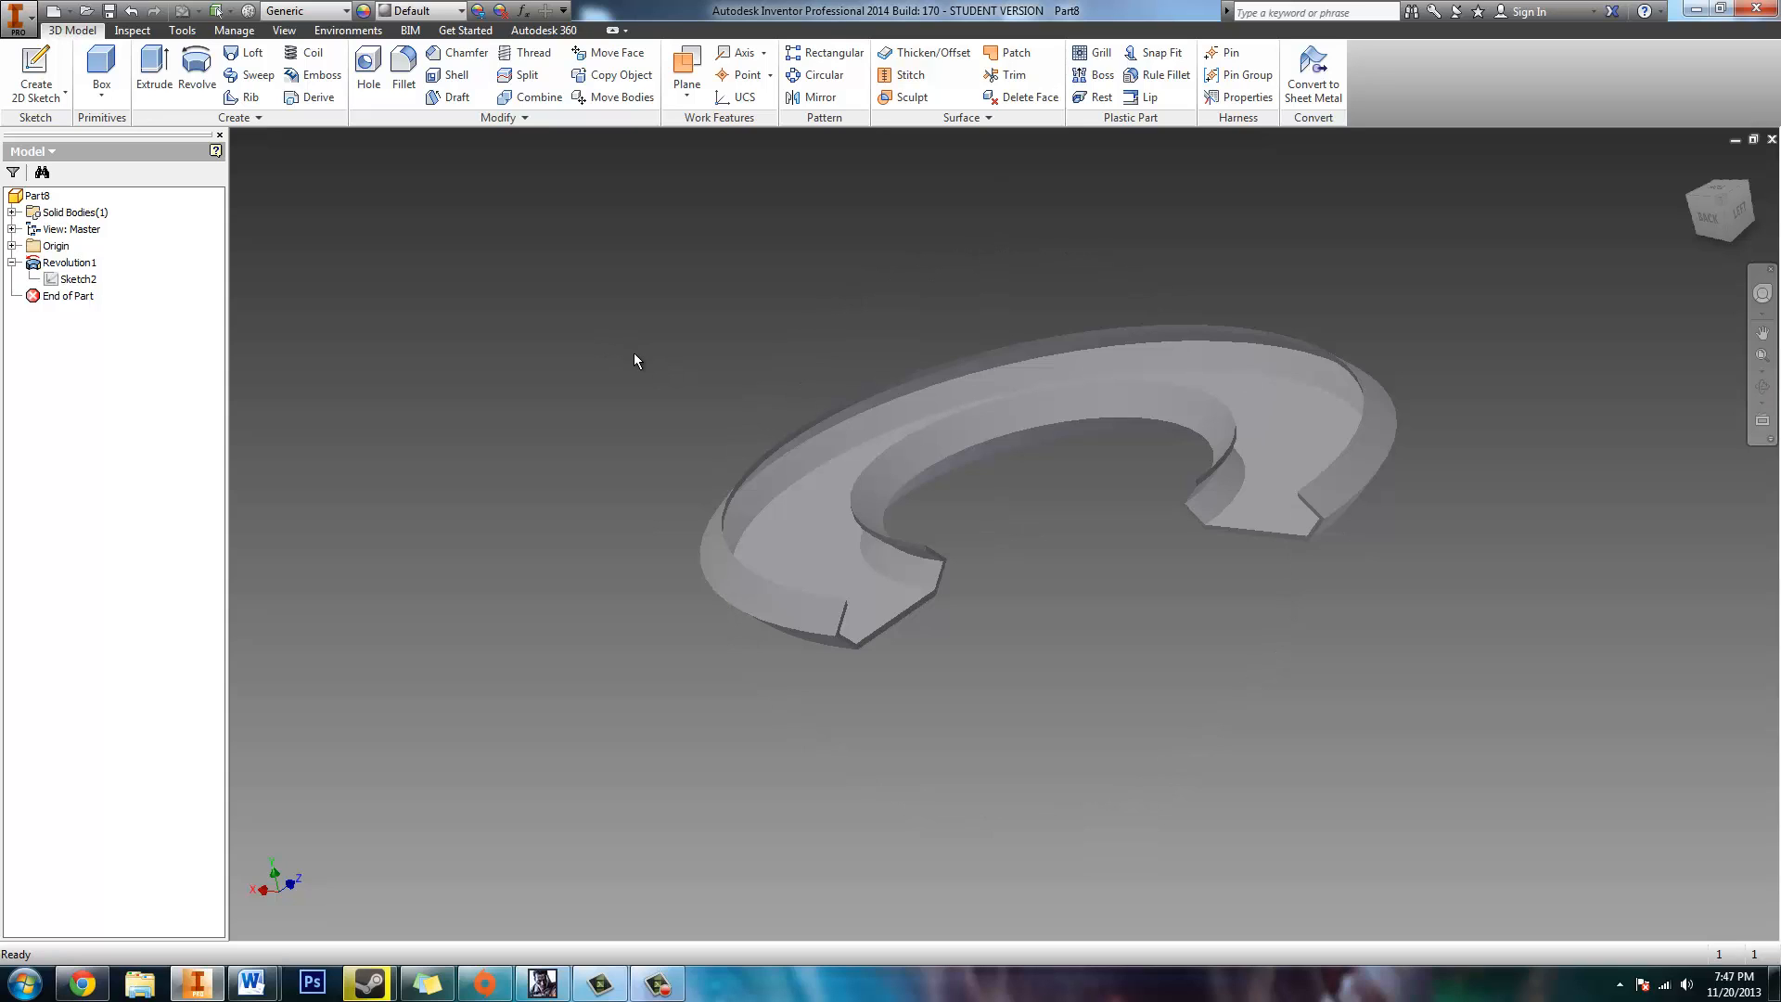
left_click(688, 67)
scroll(870, 704, "down", 5)
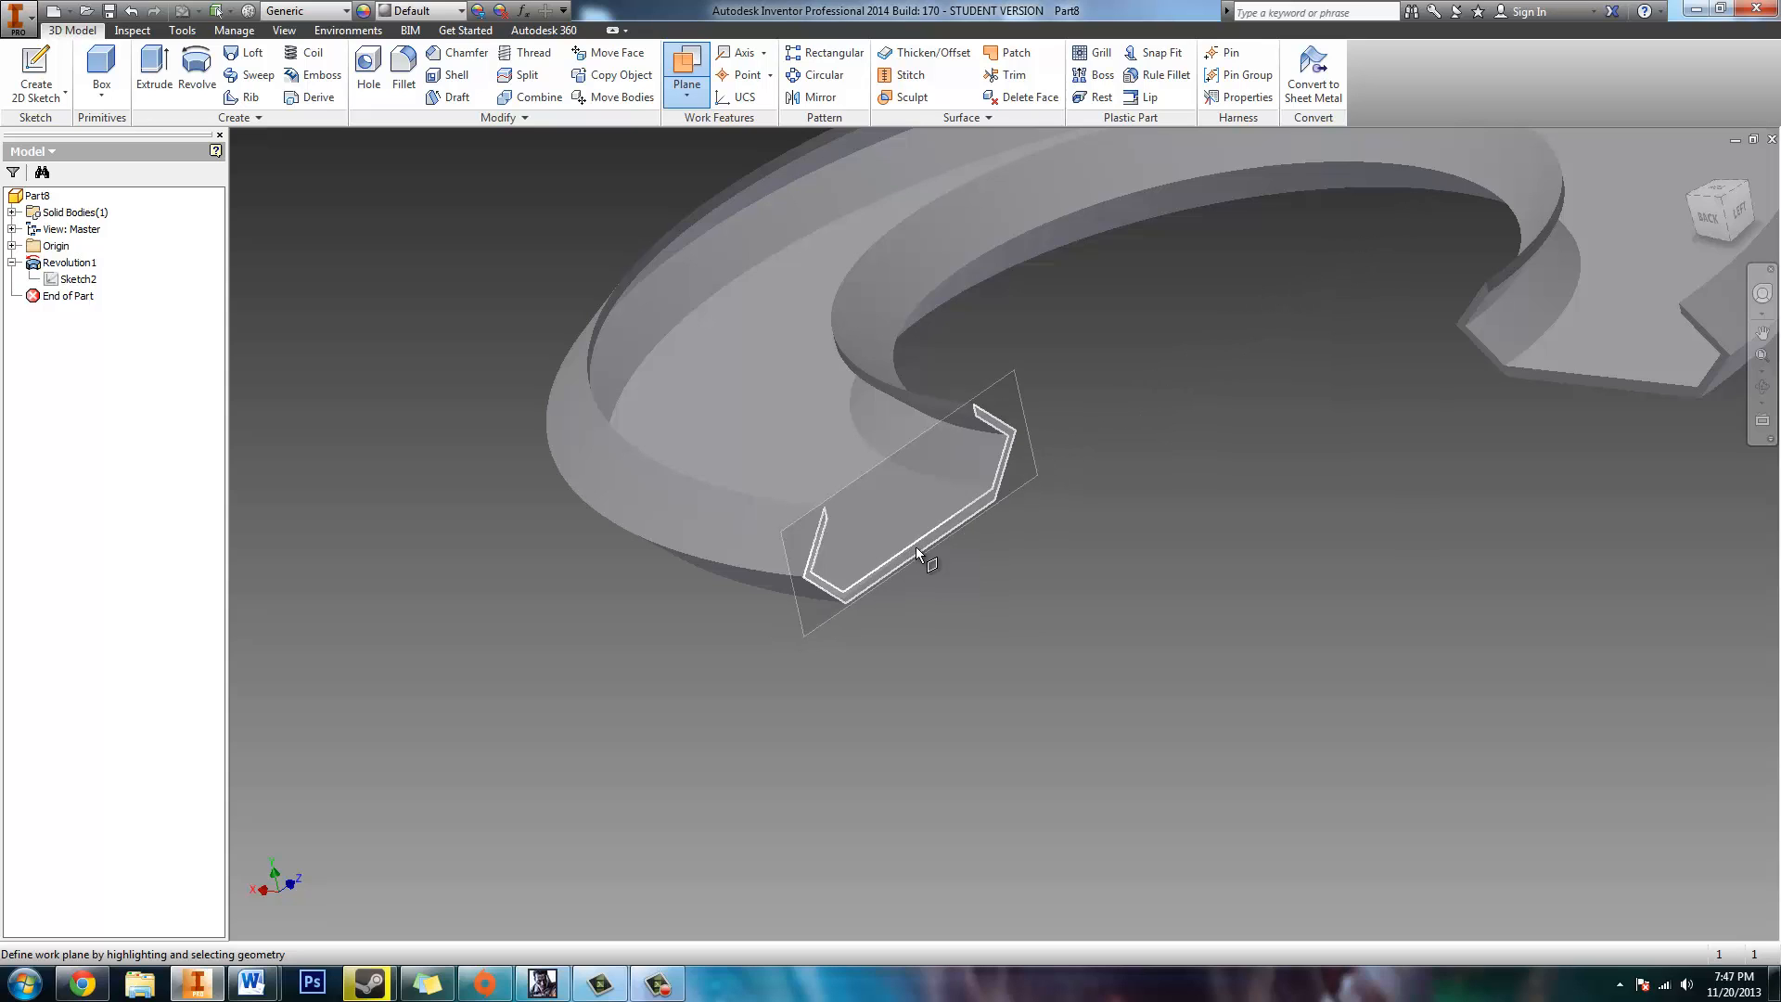
left_click_drag(915, 547, 1349, 597)
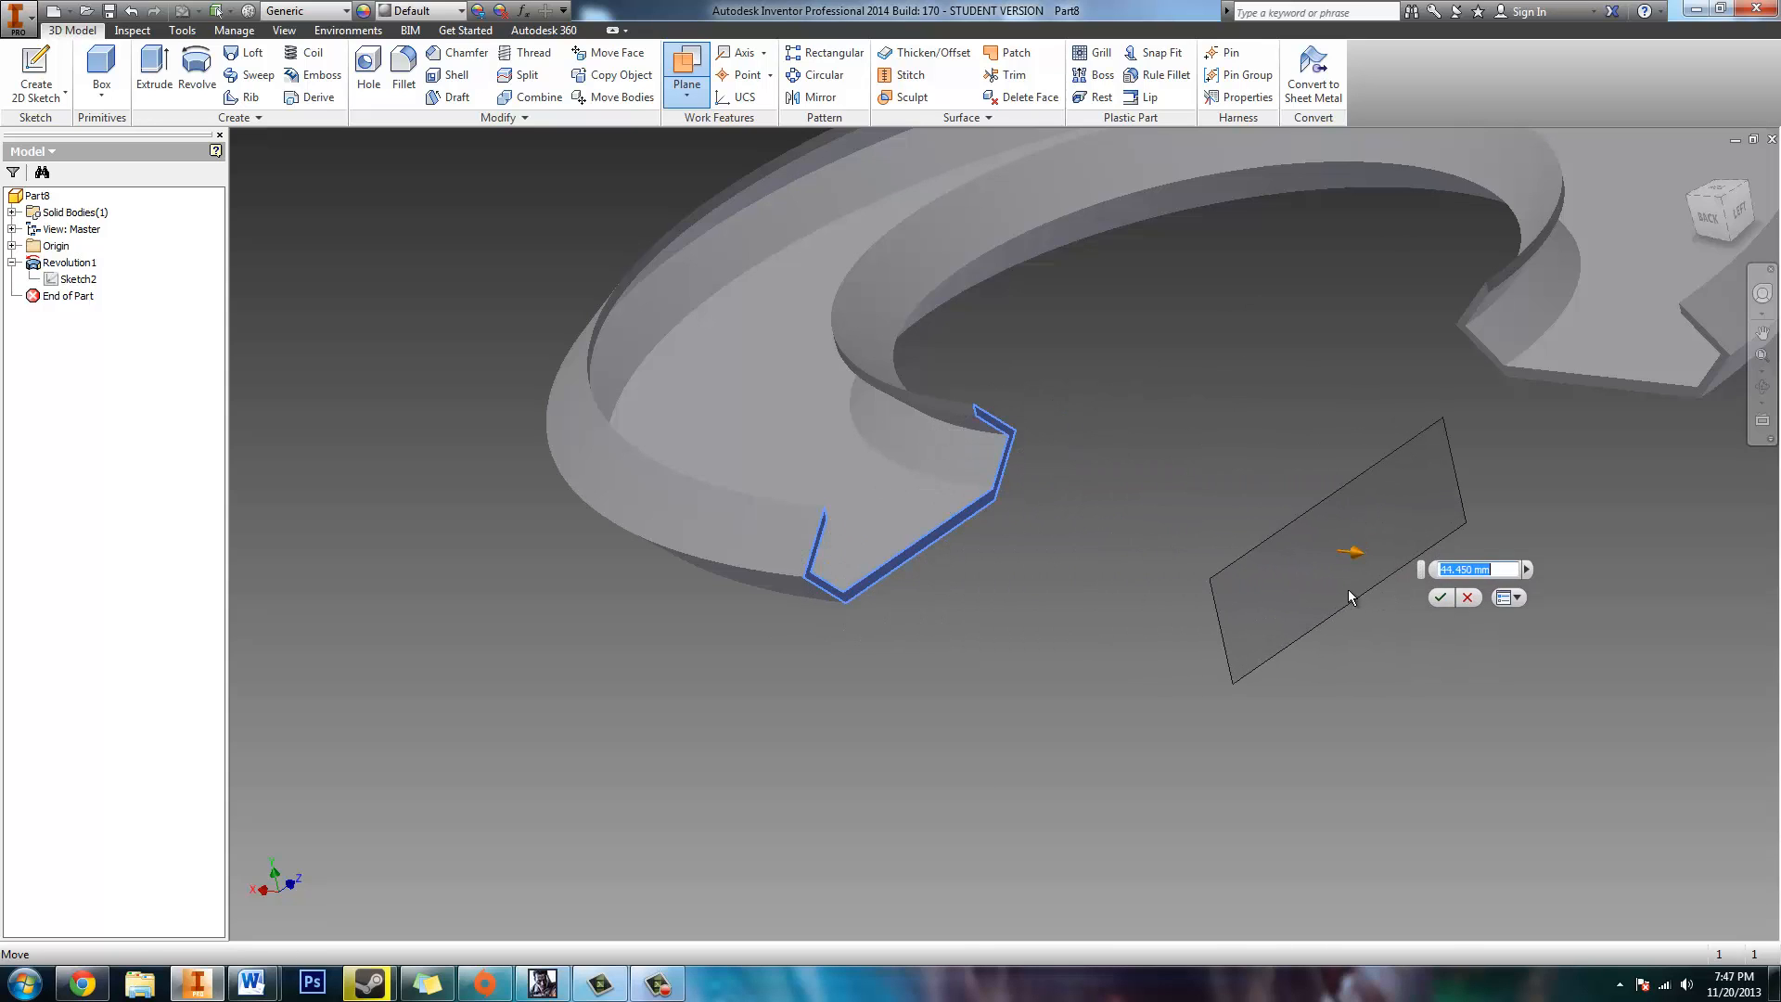
scroll(976, 497, "down", 3)
scroll(745, 489, "up", 5)
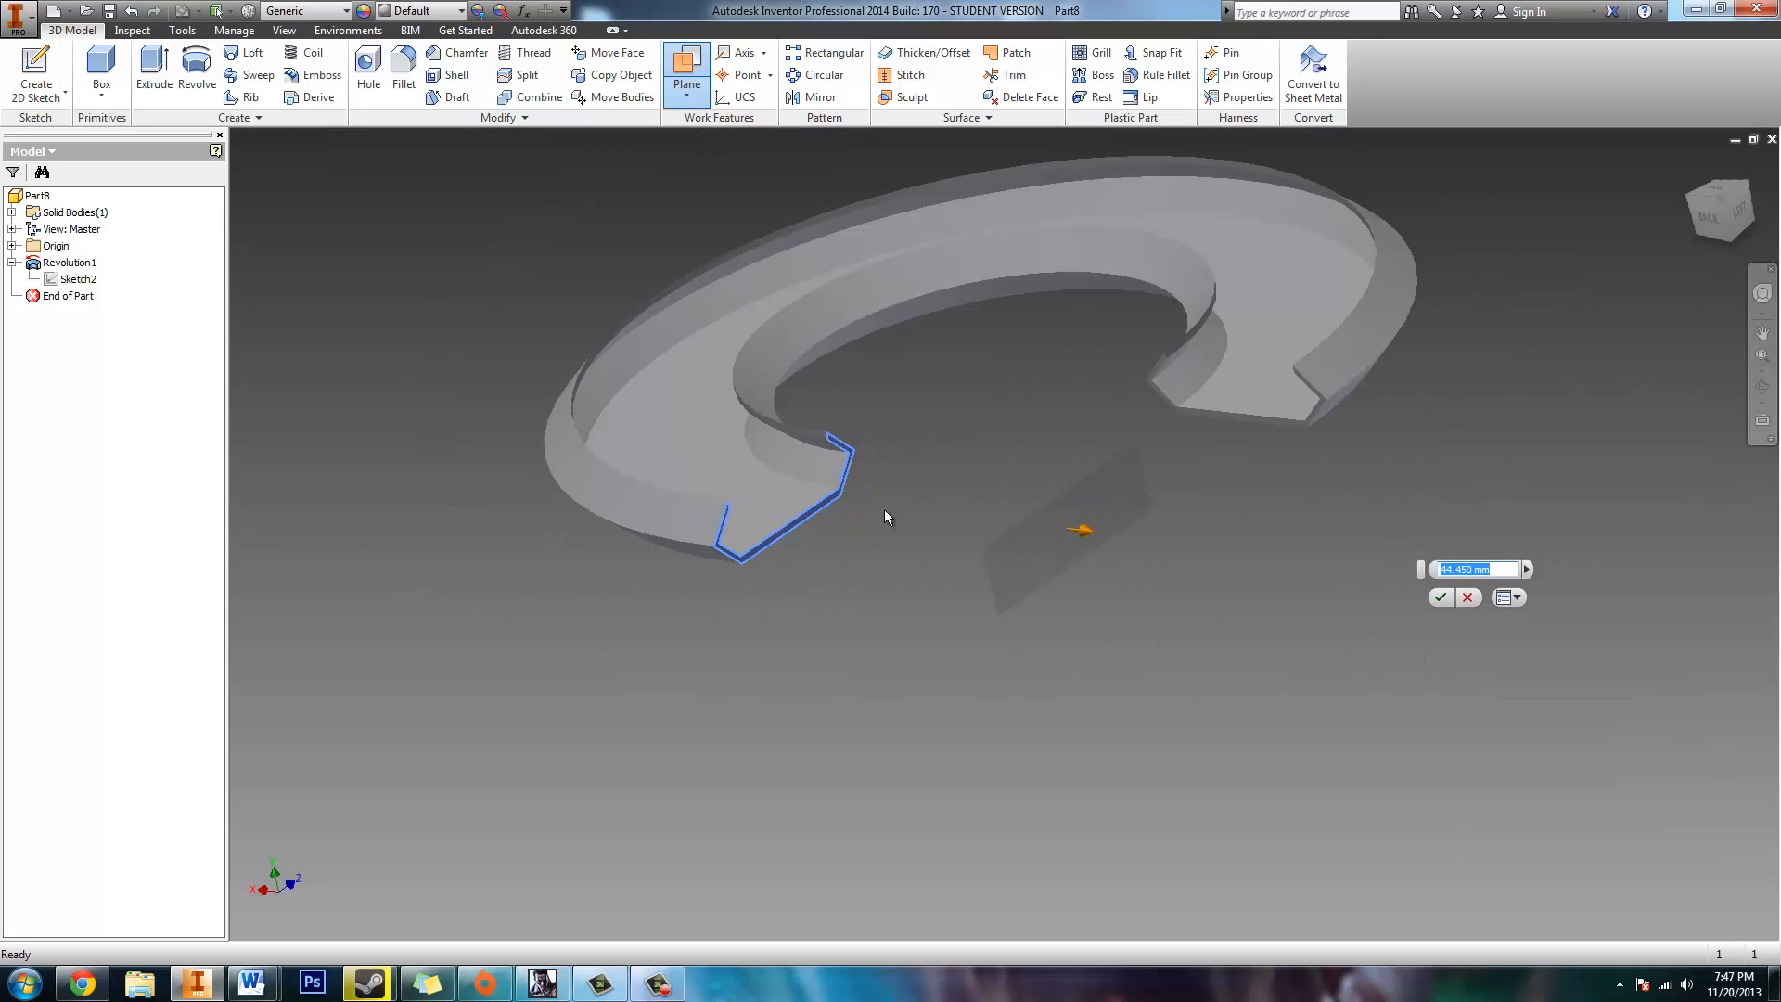
scroll(892, 511, "down", 3)
scroll(893, 512, "up", 3)
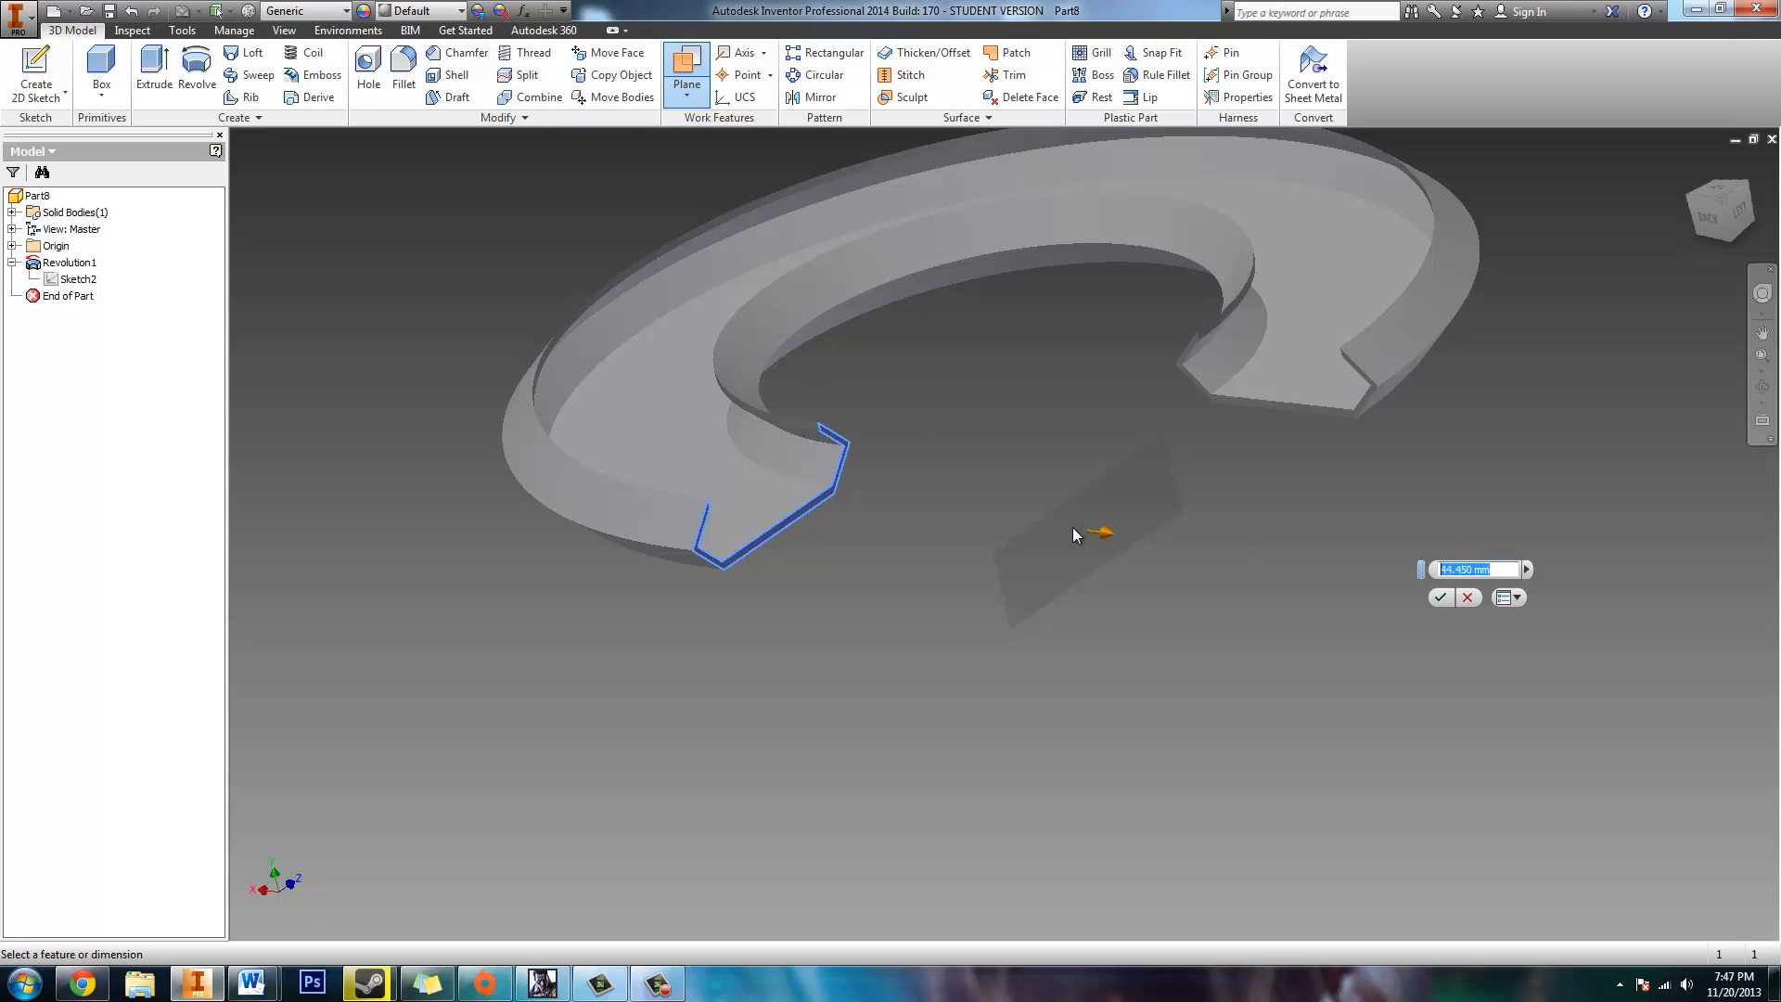
type("80")
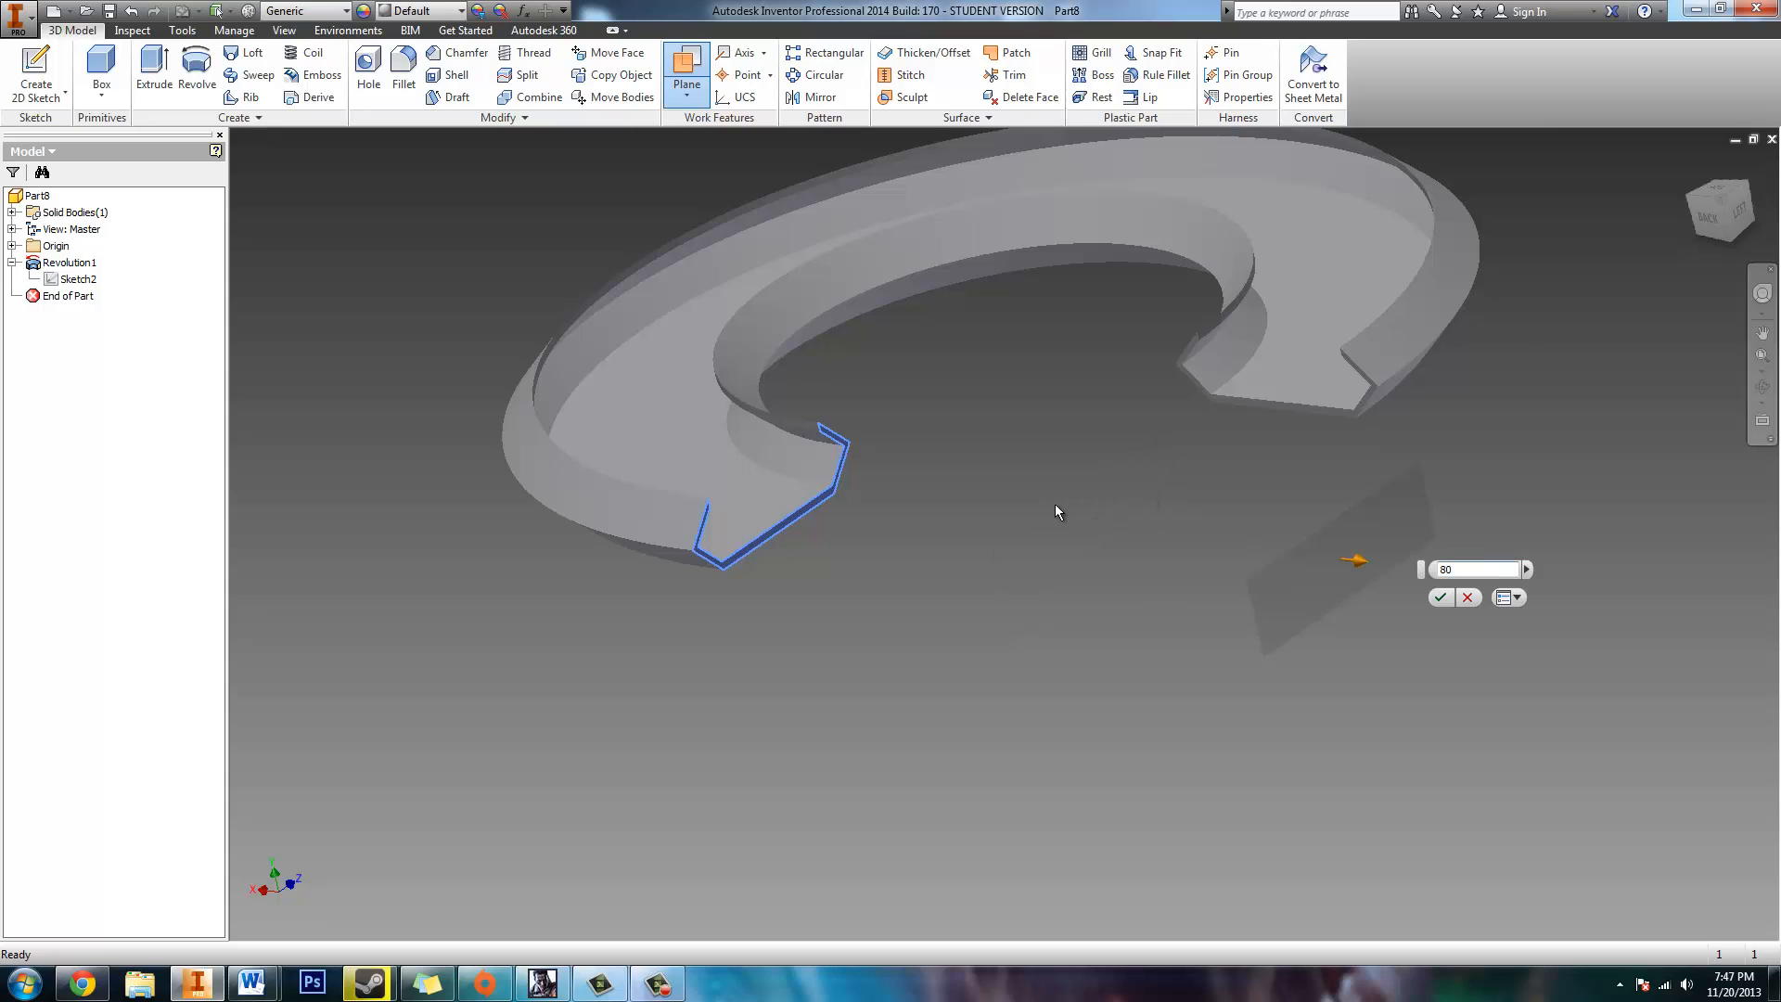
key("Return")
Step: Start a sketch on the offset work plane and project the track's cross-section edges onto it
scroll(993, 572, "up", 3)
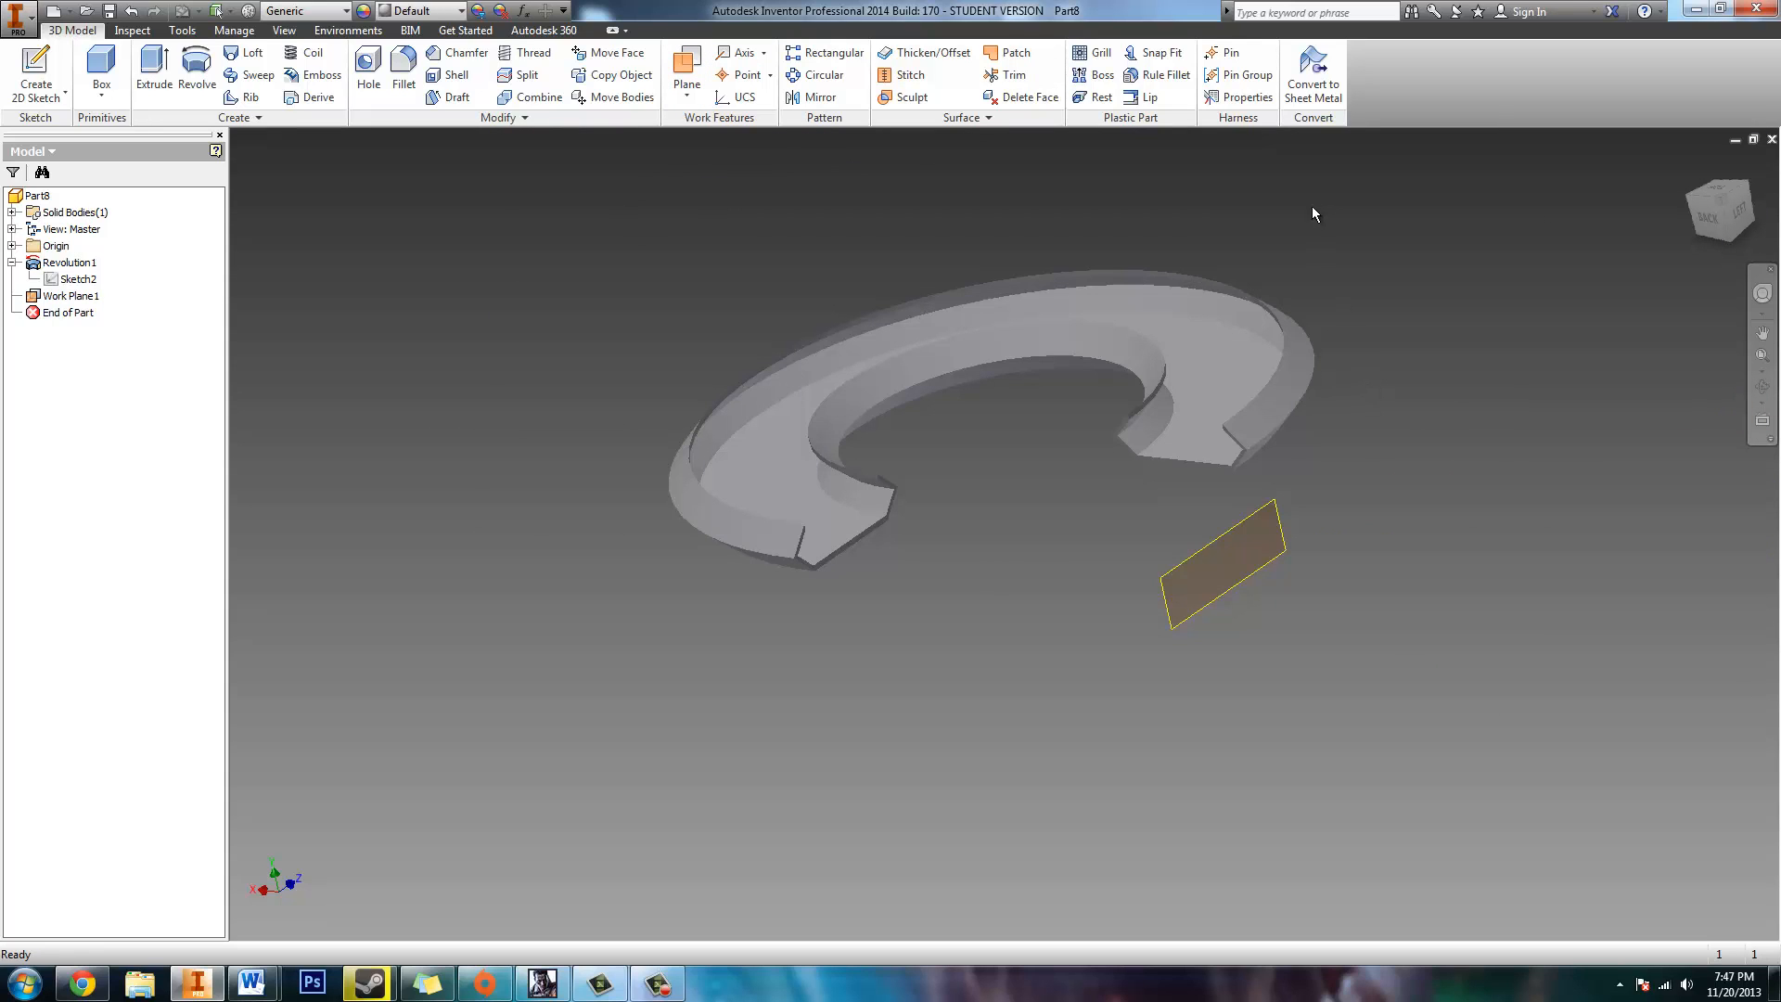
left_click(53, 63)
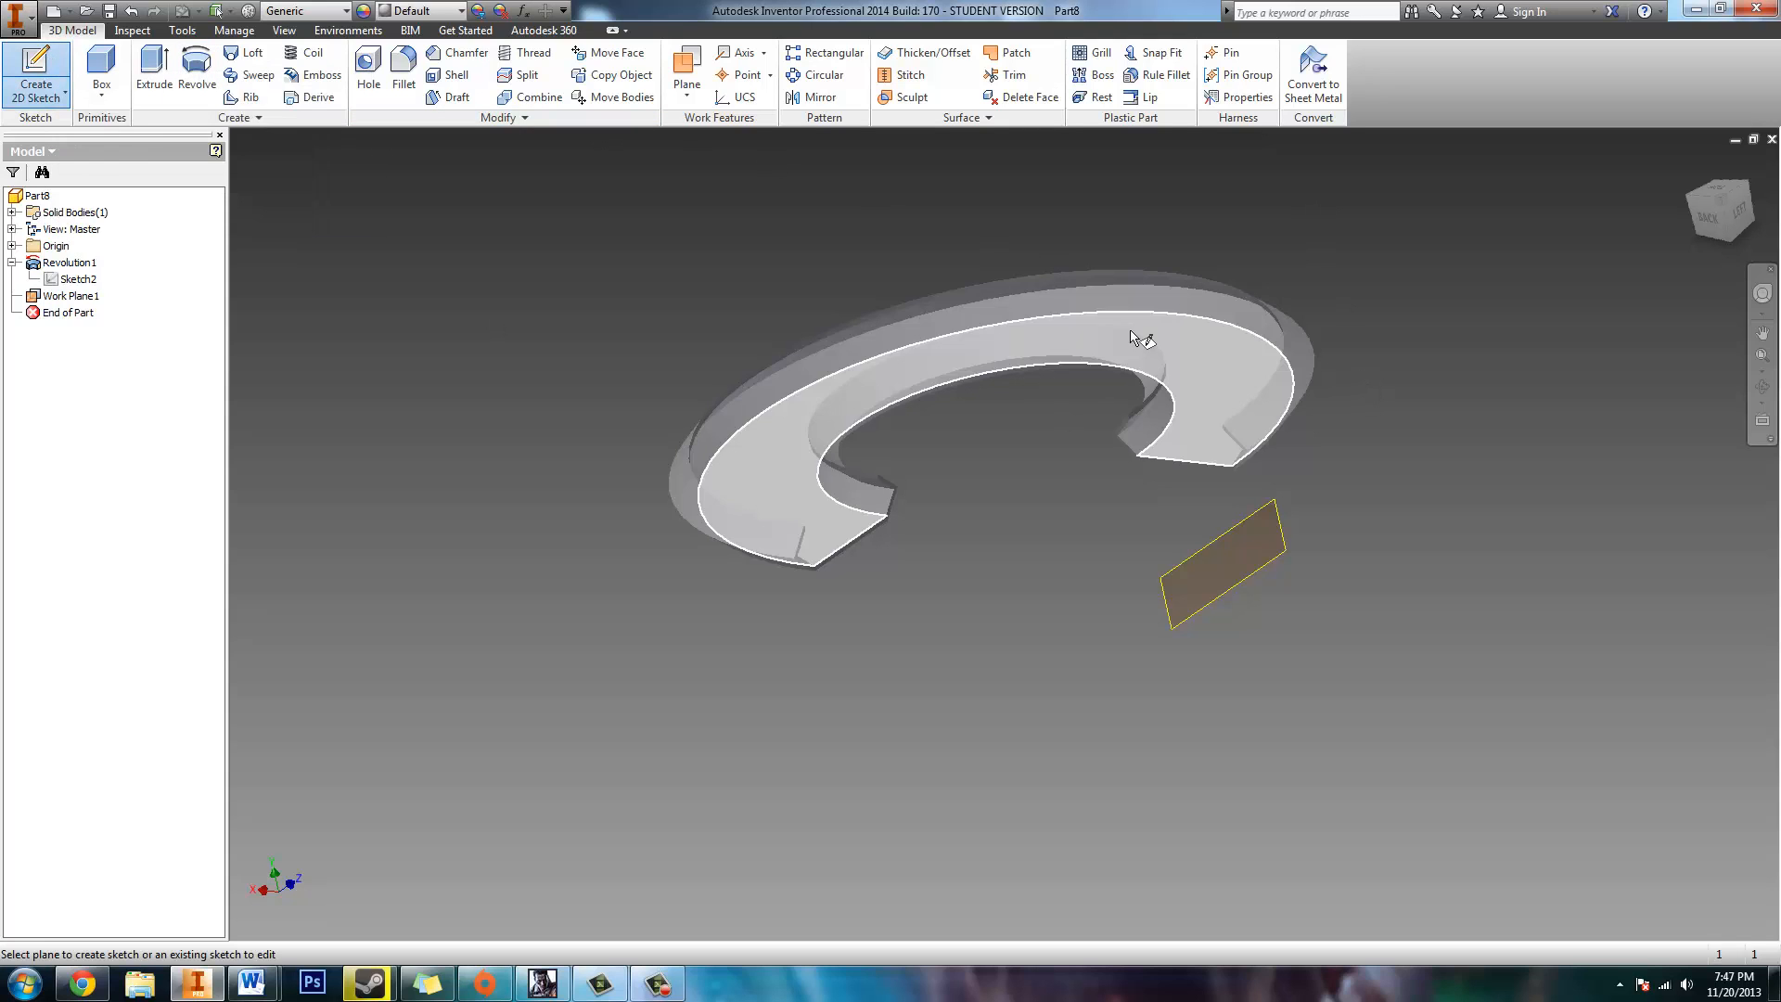
left_click(1221, 541)
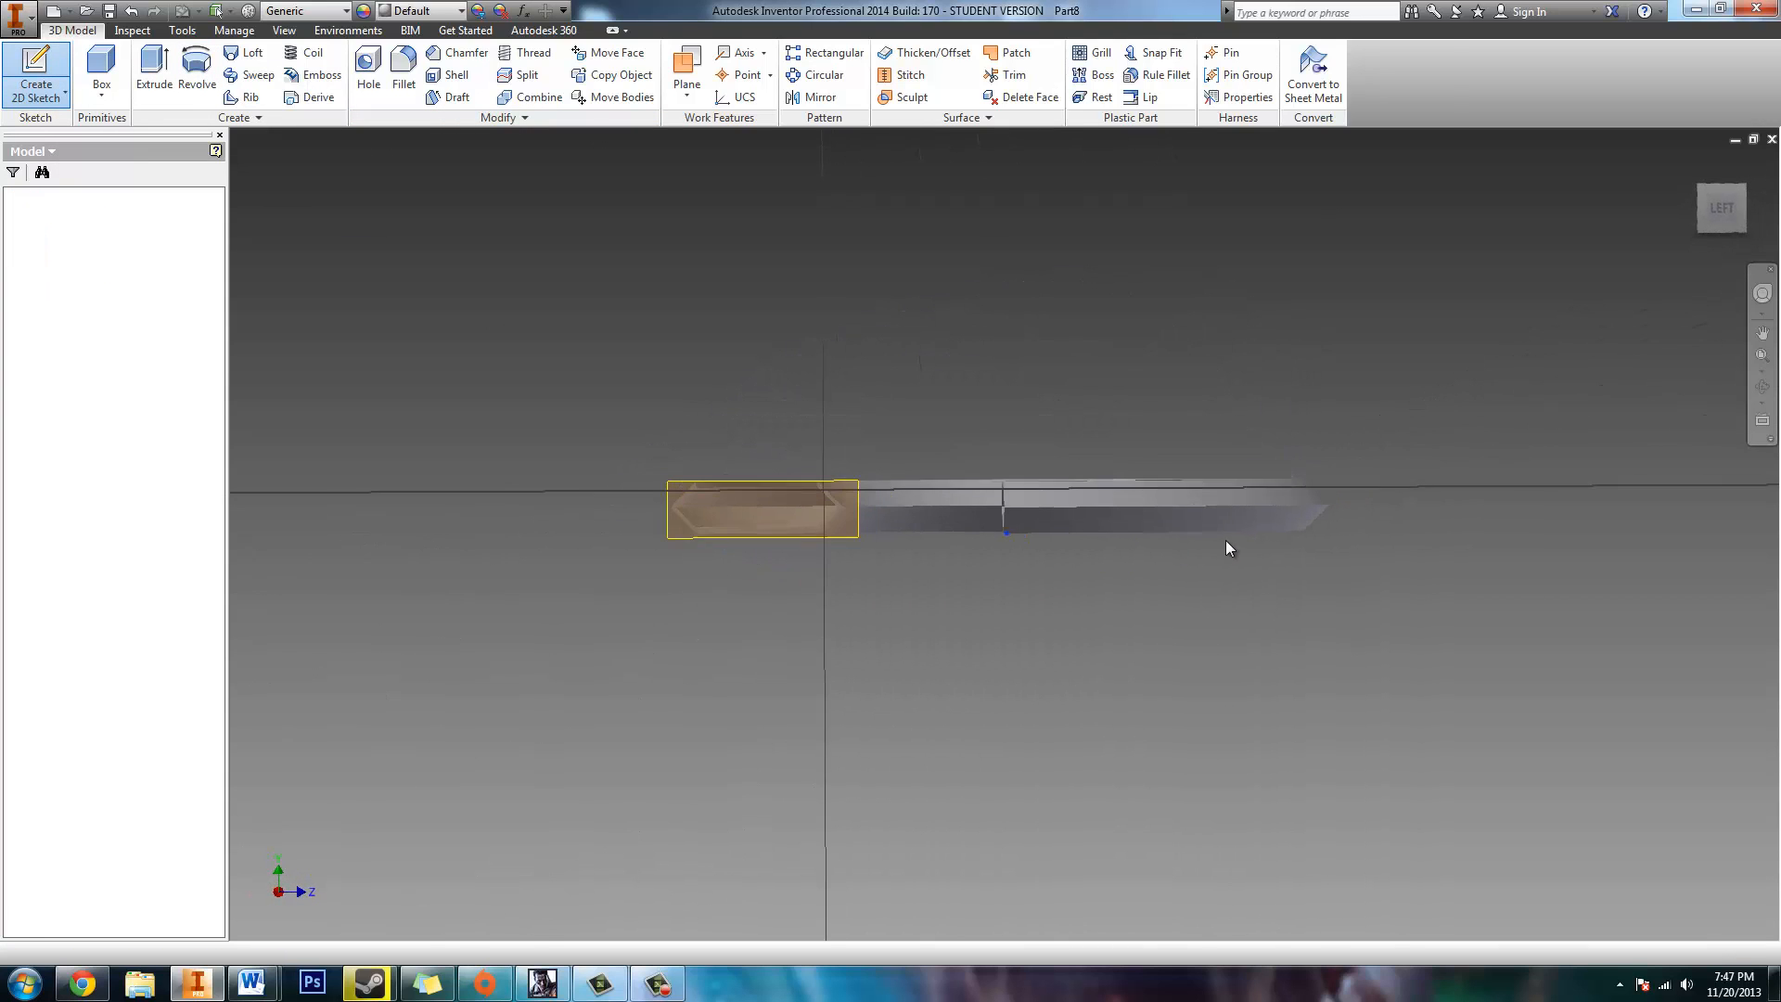
scroll(928, 549, "down", 3)
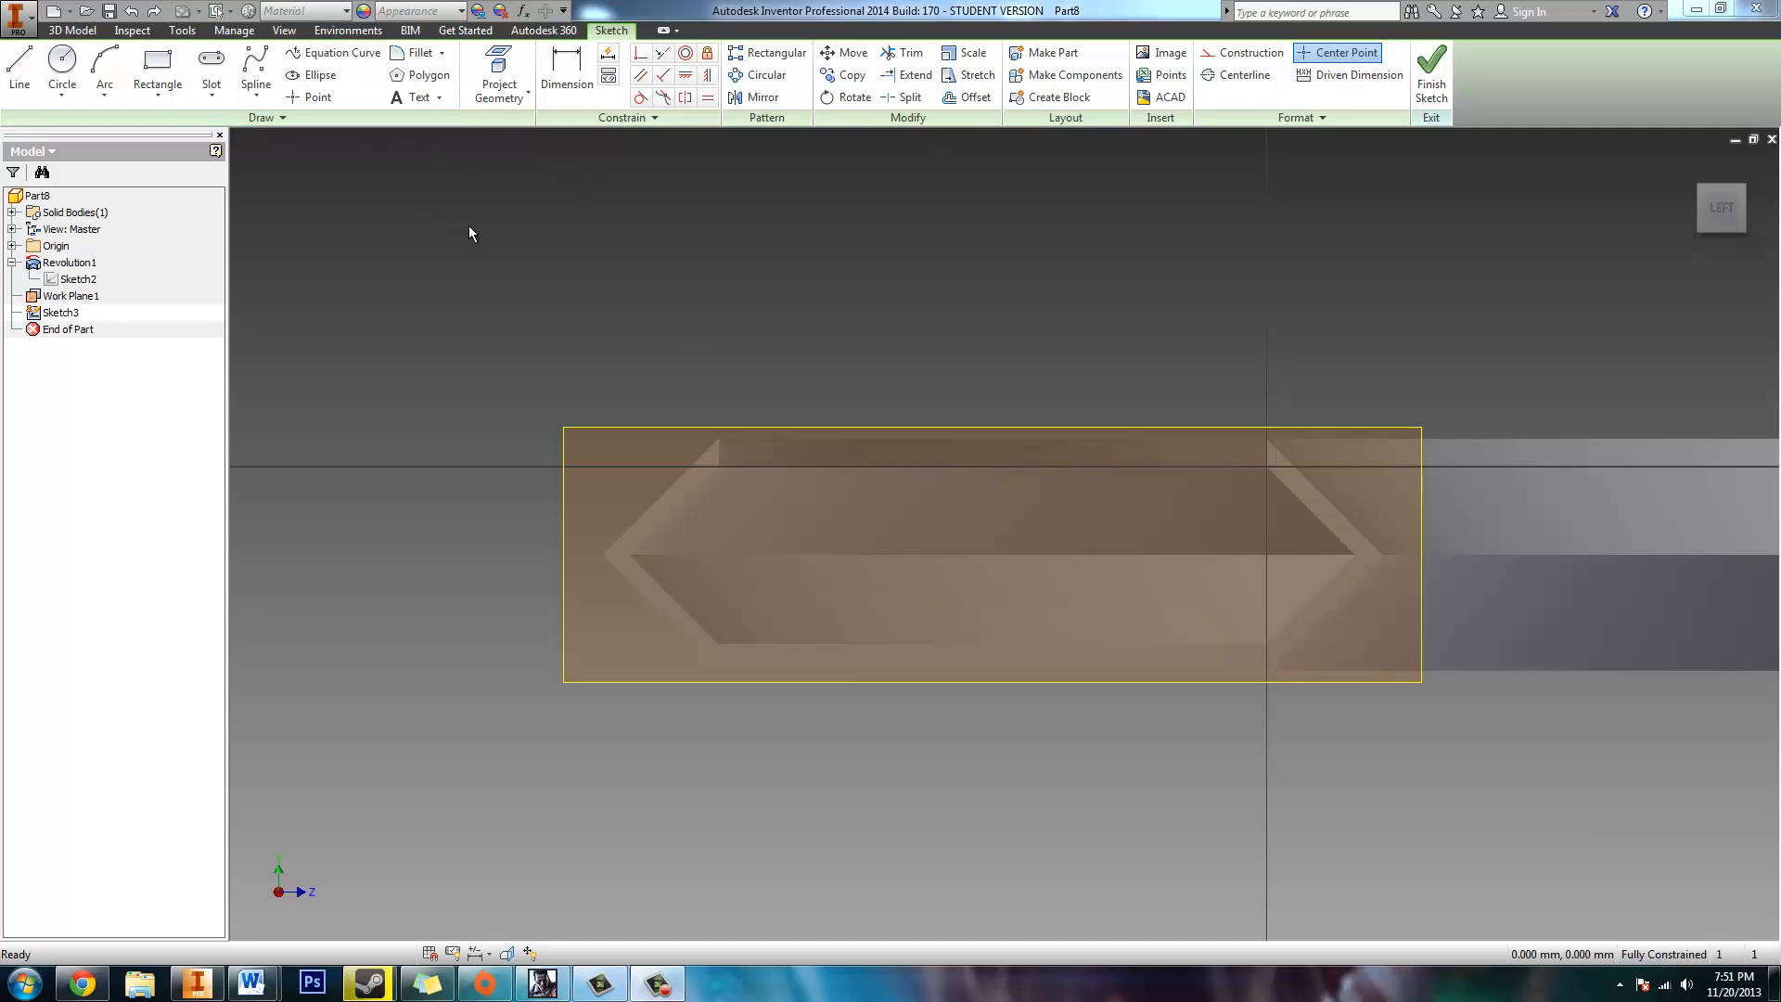
left_click(501, 70)
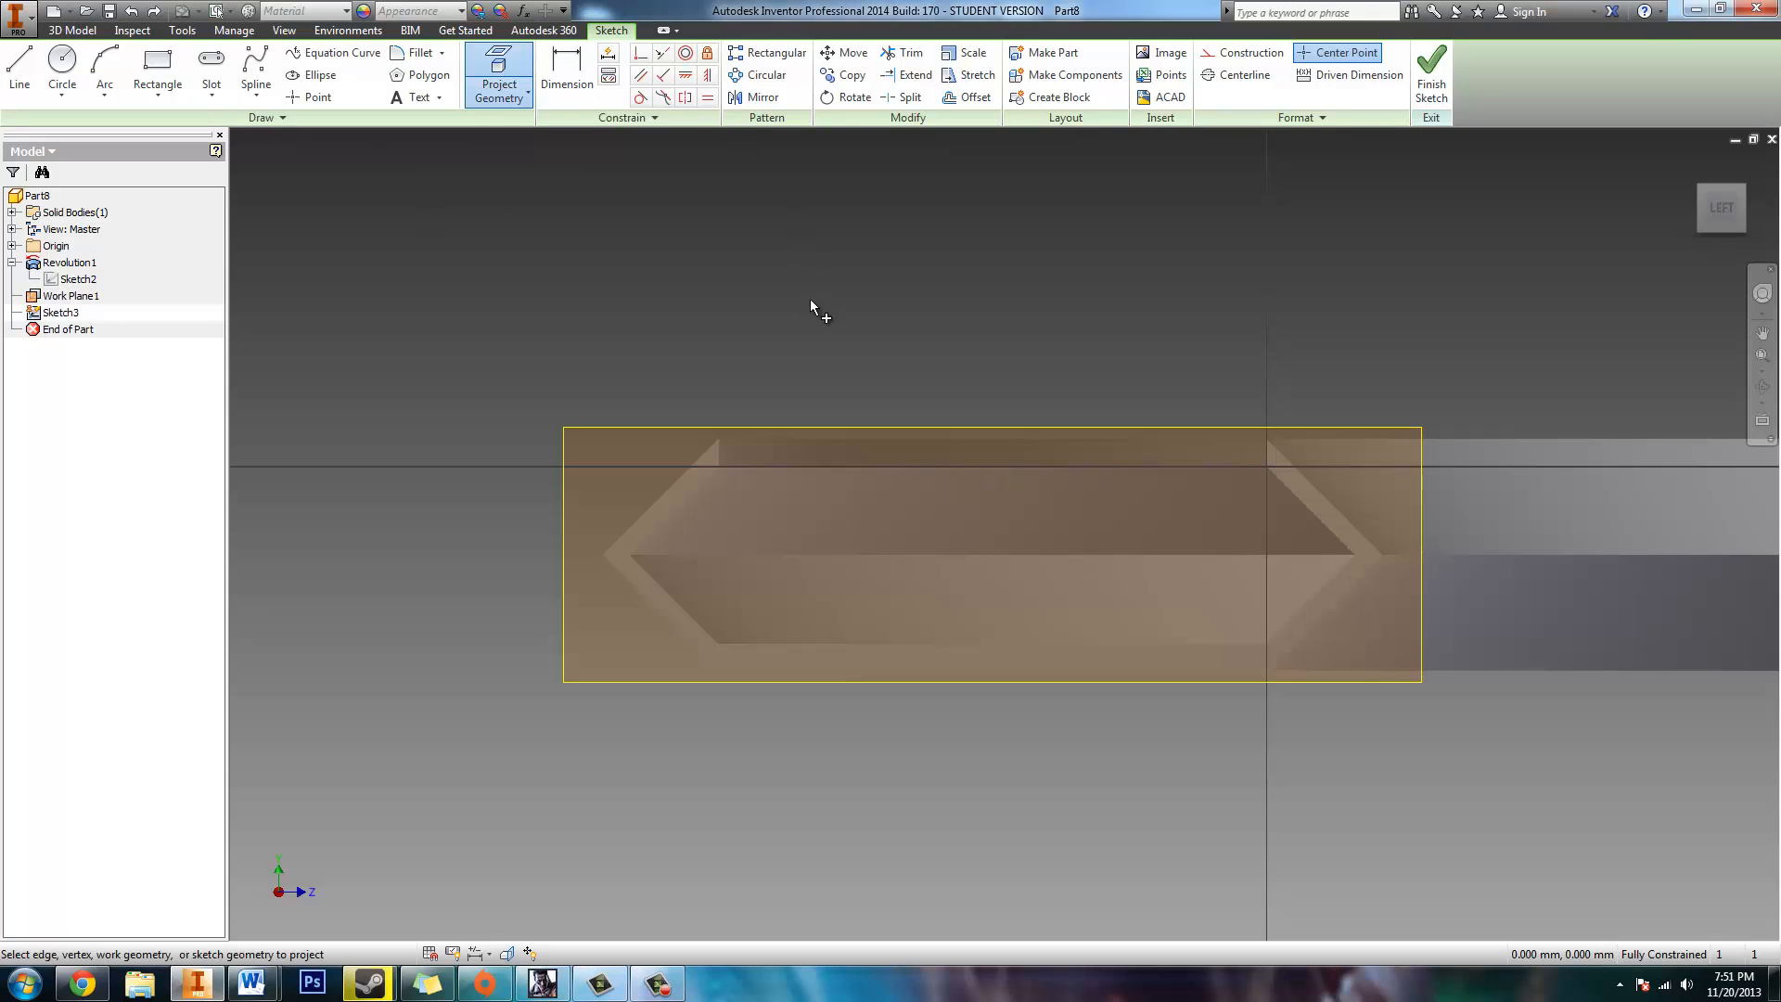
left_click(671, 503)
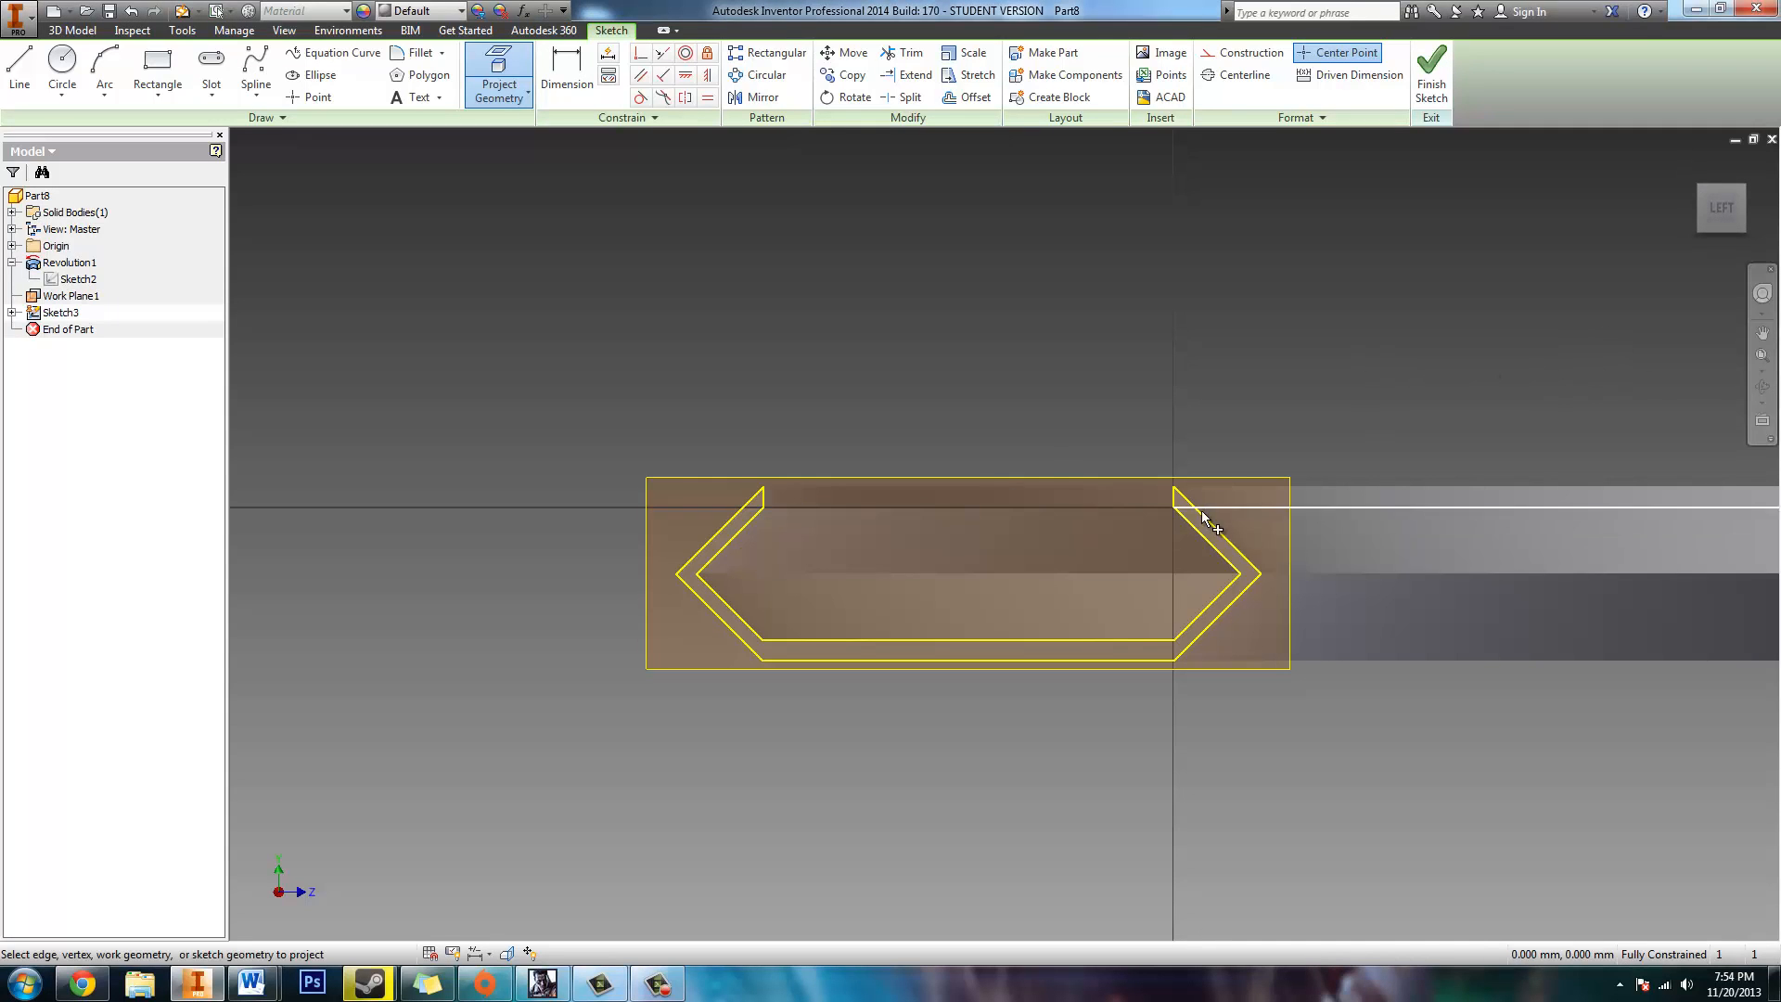
Step: Draw a vertical construction line about 13.8 mm tall, about 54 mm to the left of the sketch origin
middle_click_drag(1706, 397, 1689, 398, "shift")
left_click_drag(965, 525, 1017, 501)
scroll(975, 488, "up", 4)
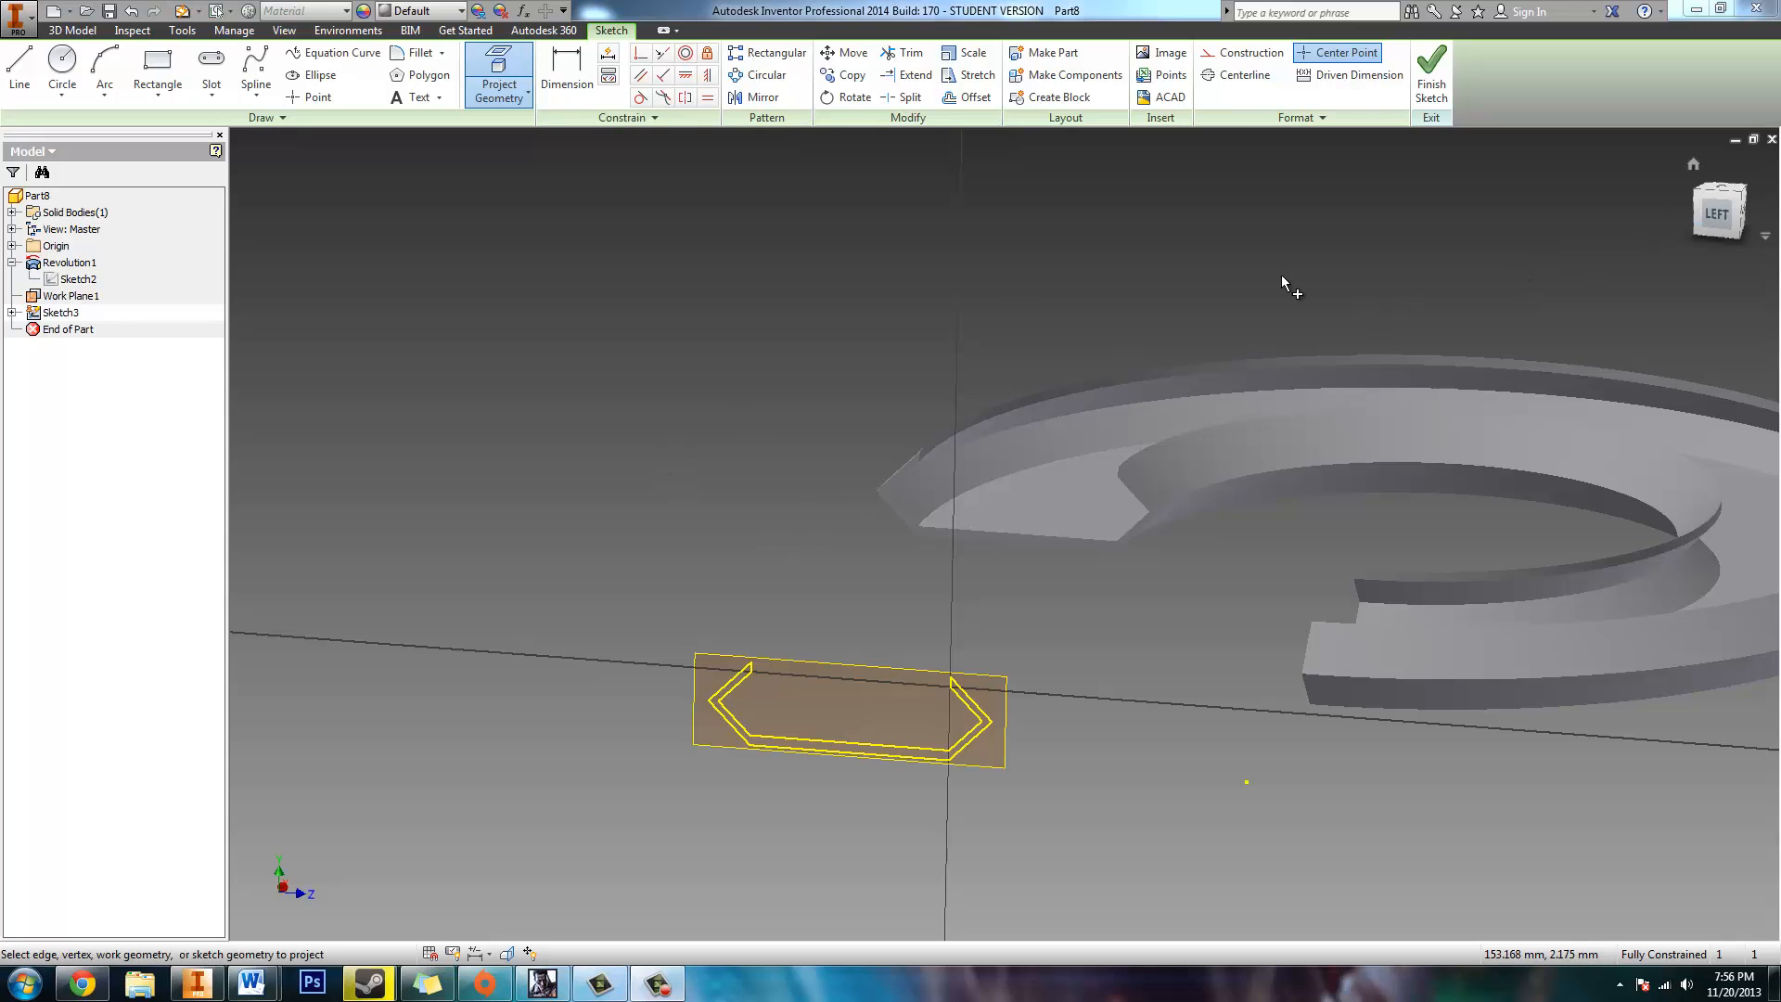
left_click(1717, 216)
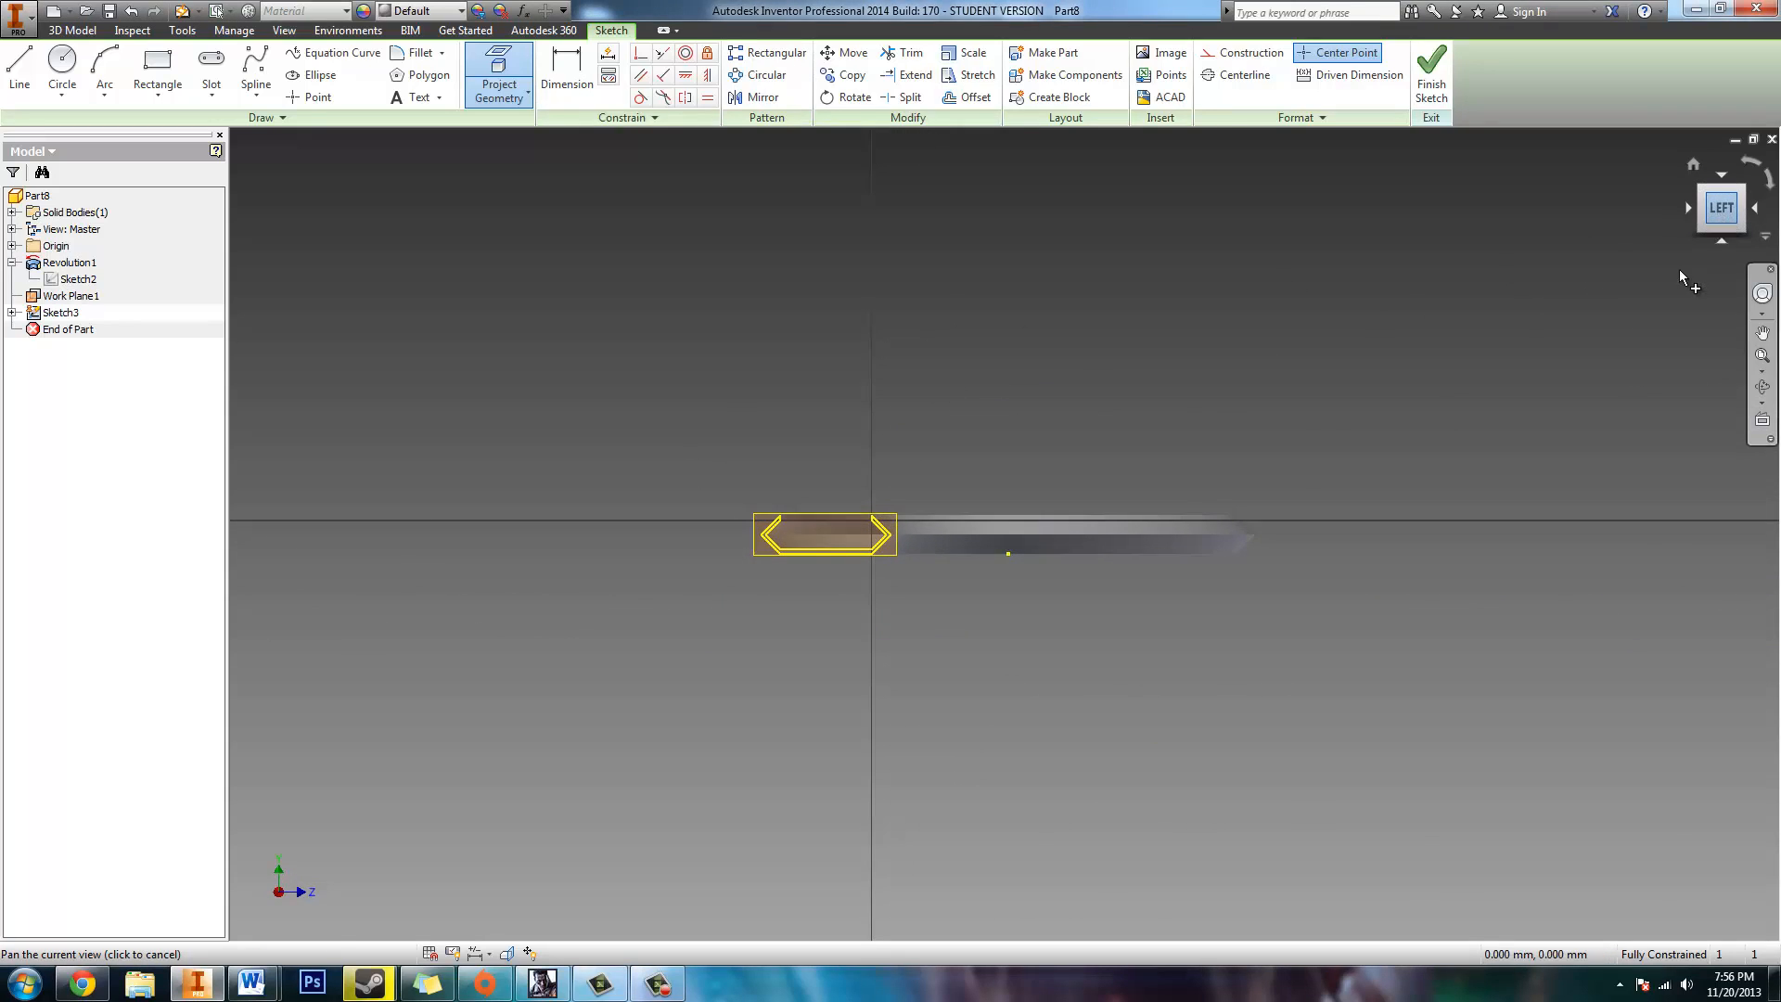
scroll(631, 510, "down", 5)
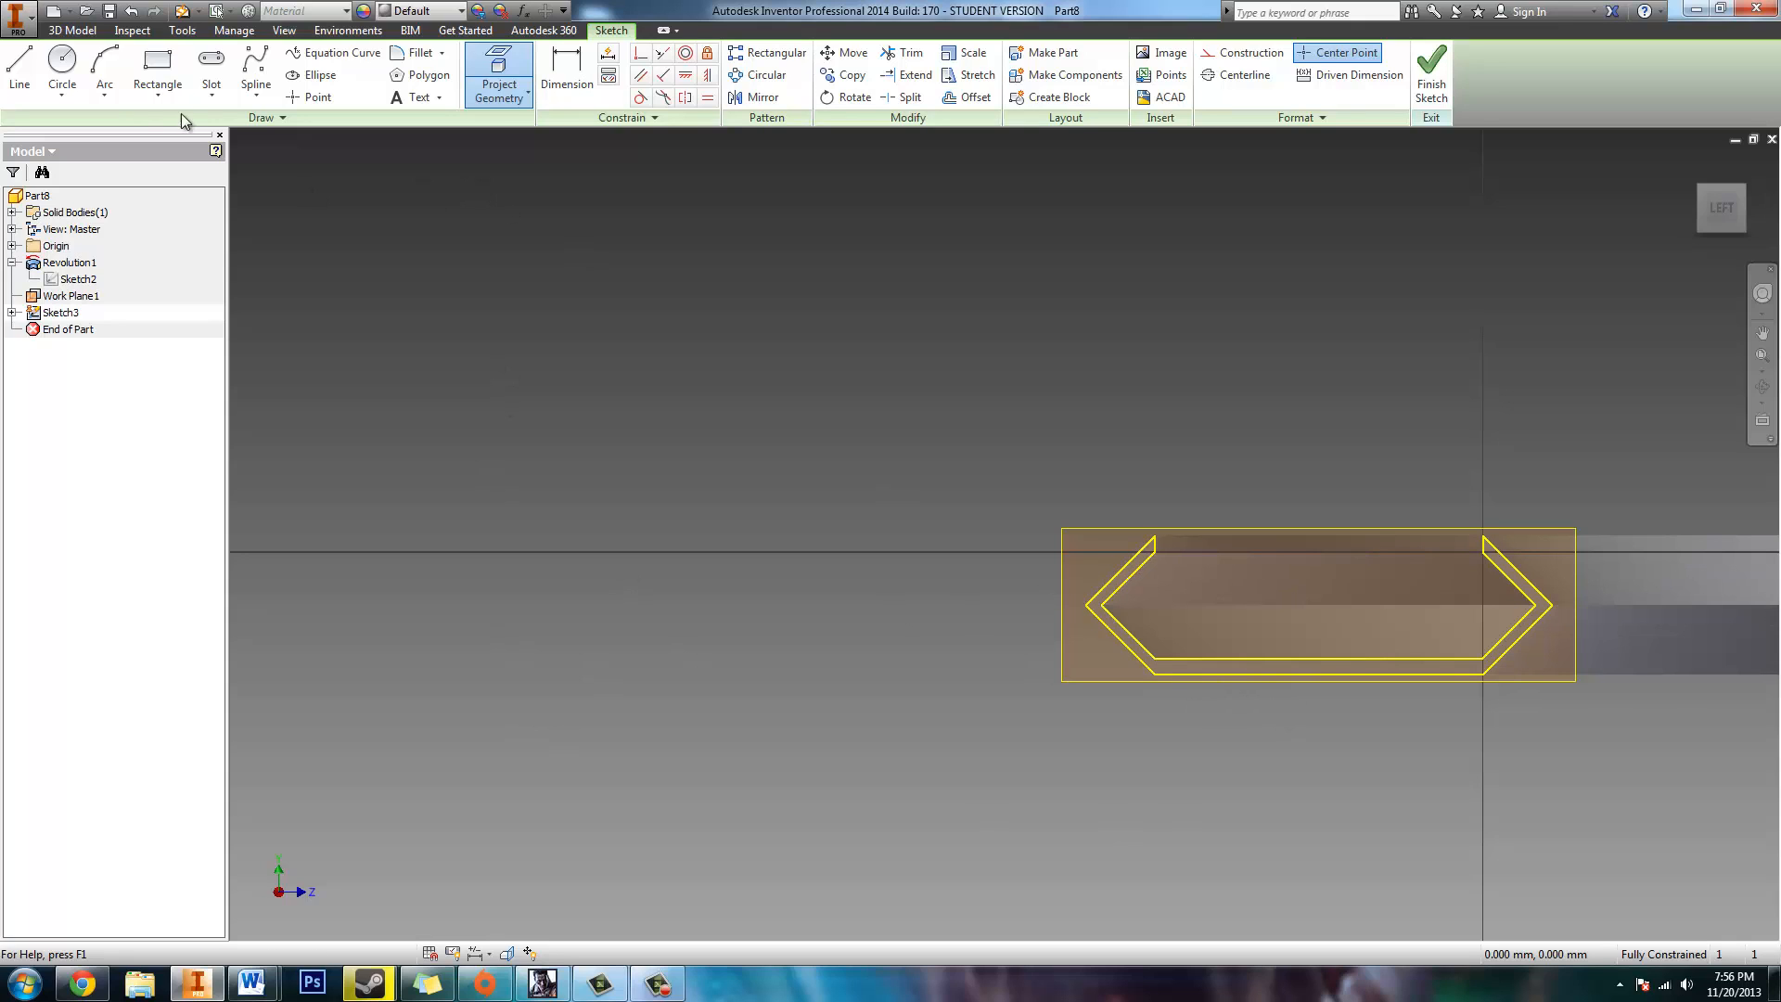
left_click(19, 70)
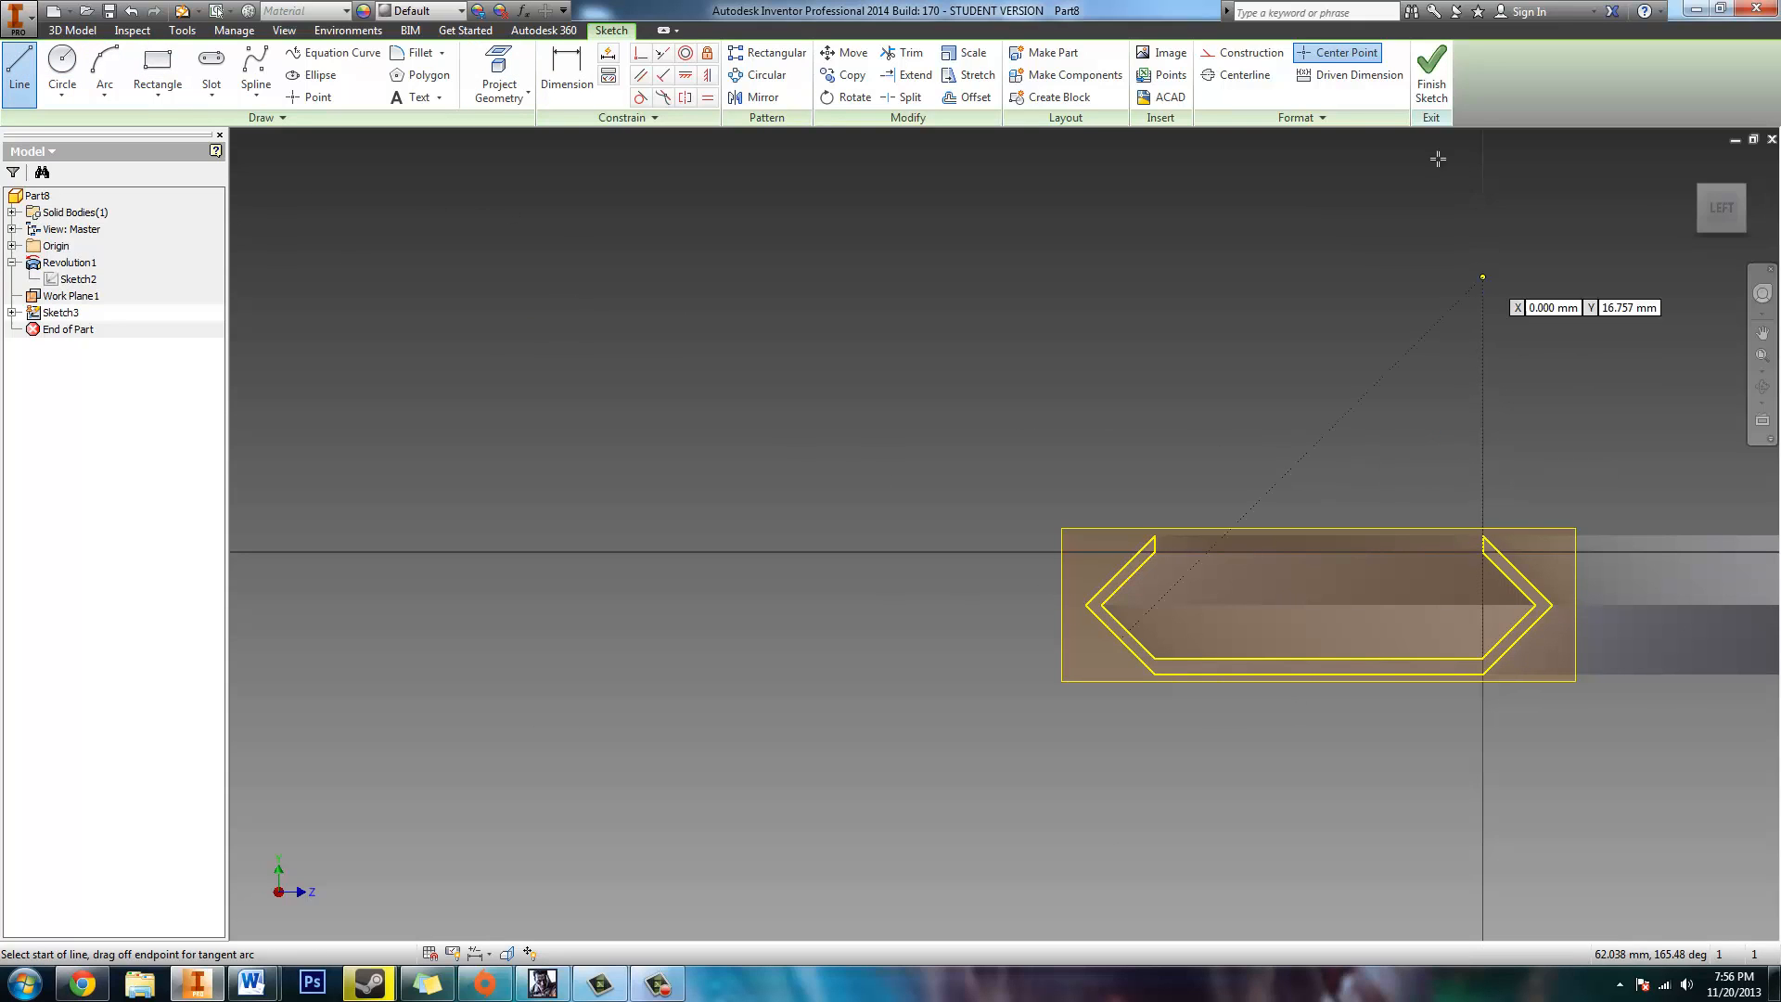
left_click(1238, 60)
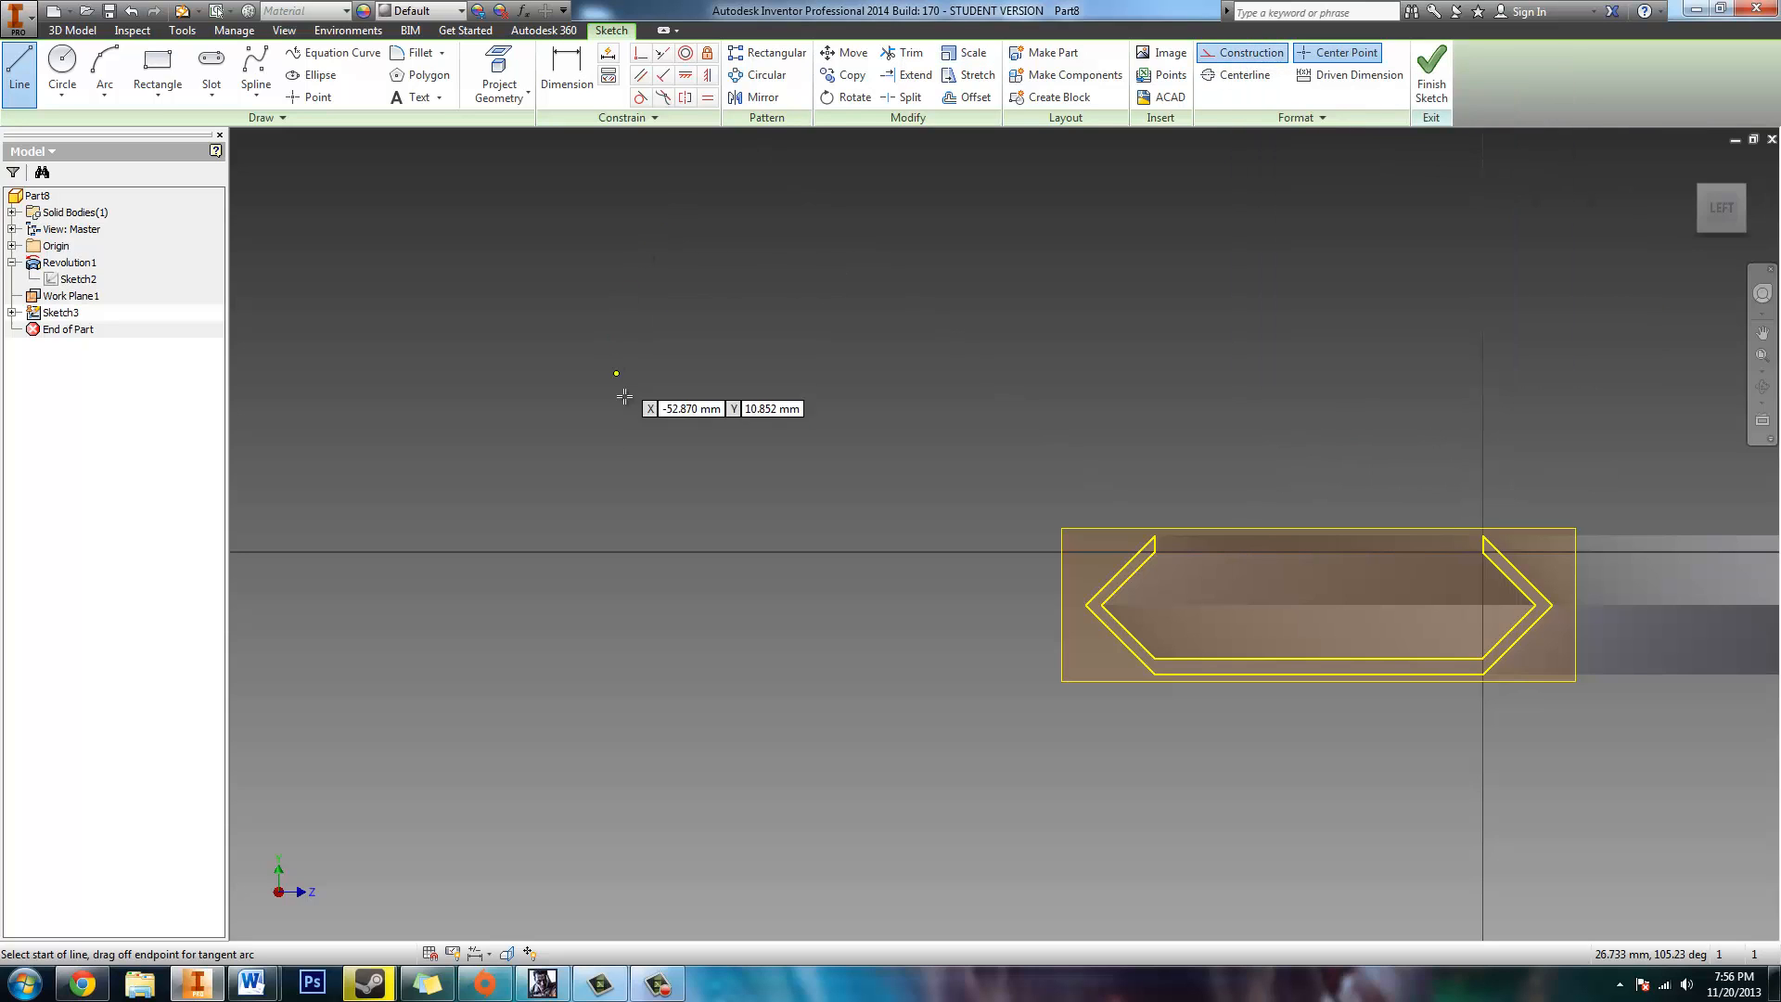
left_click(598, 674)
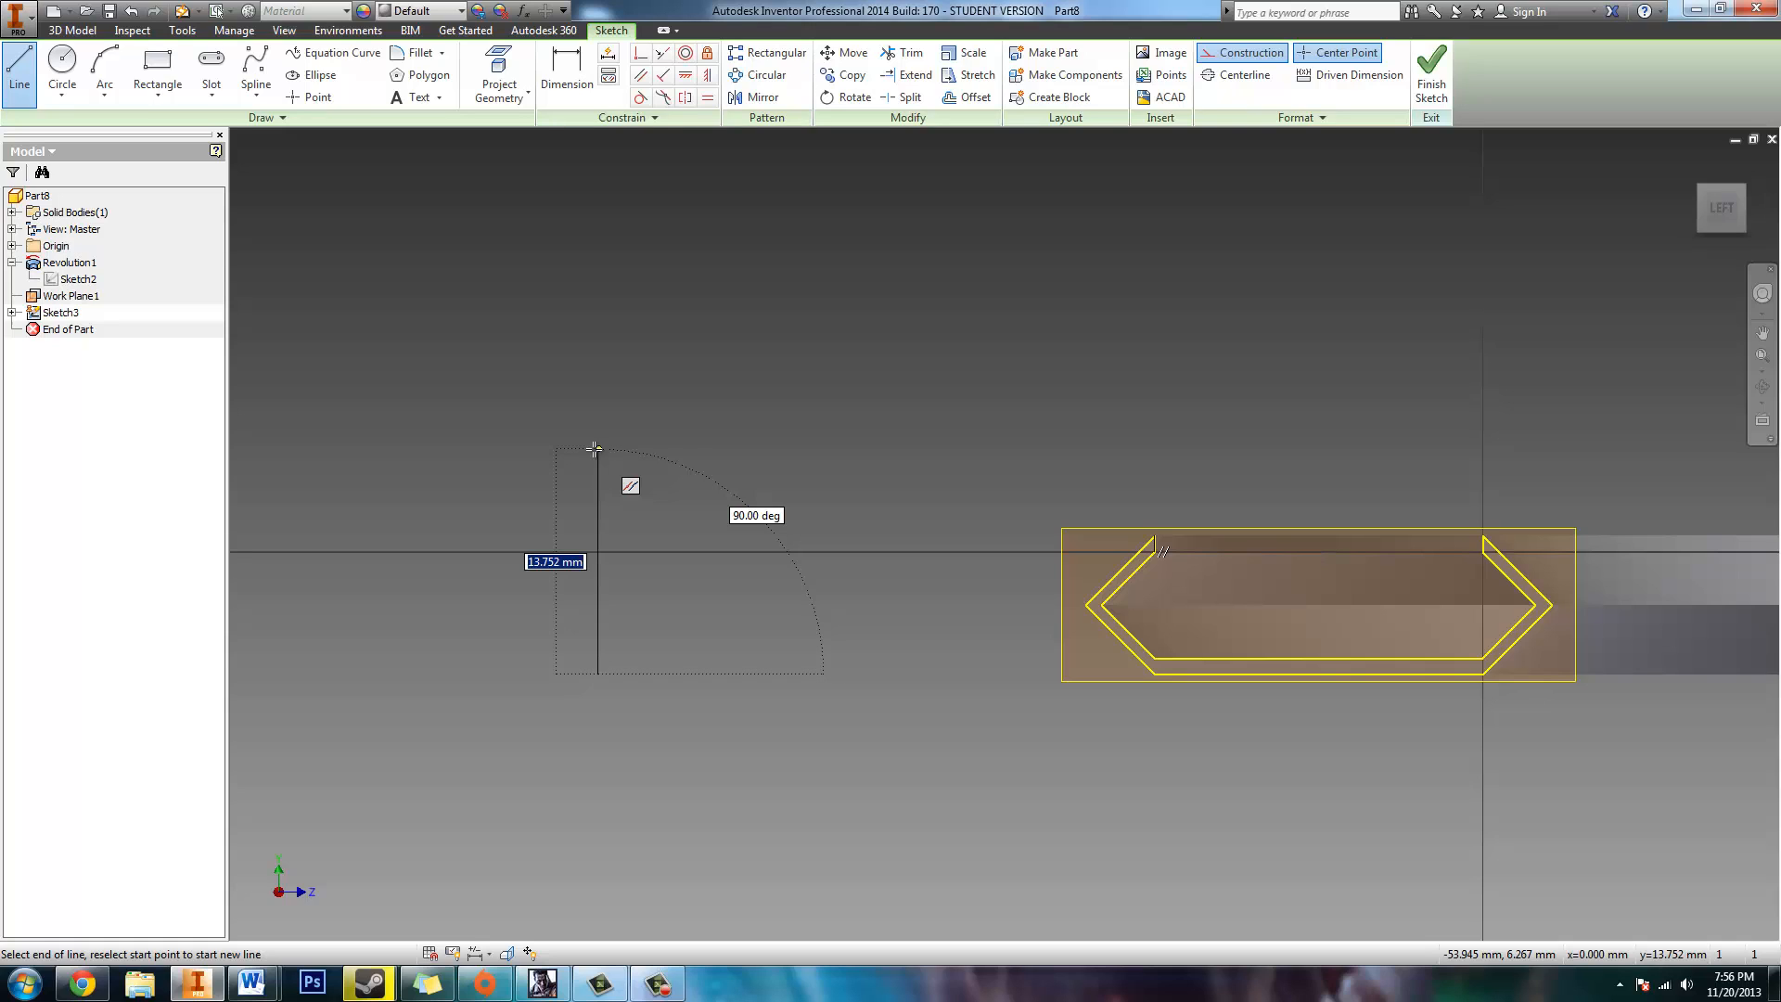
left_click(595, 449)
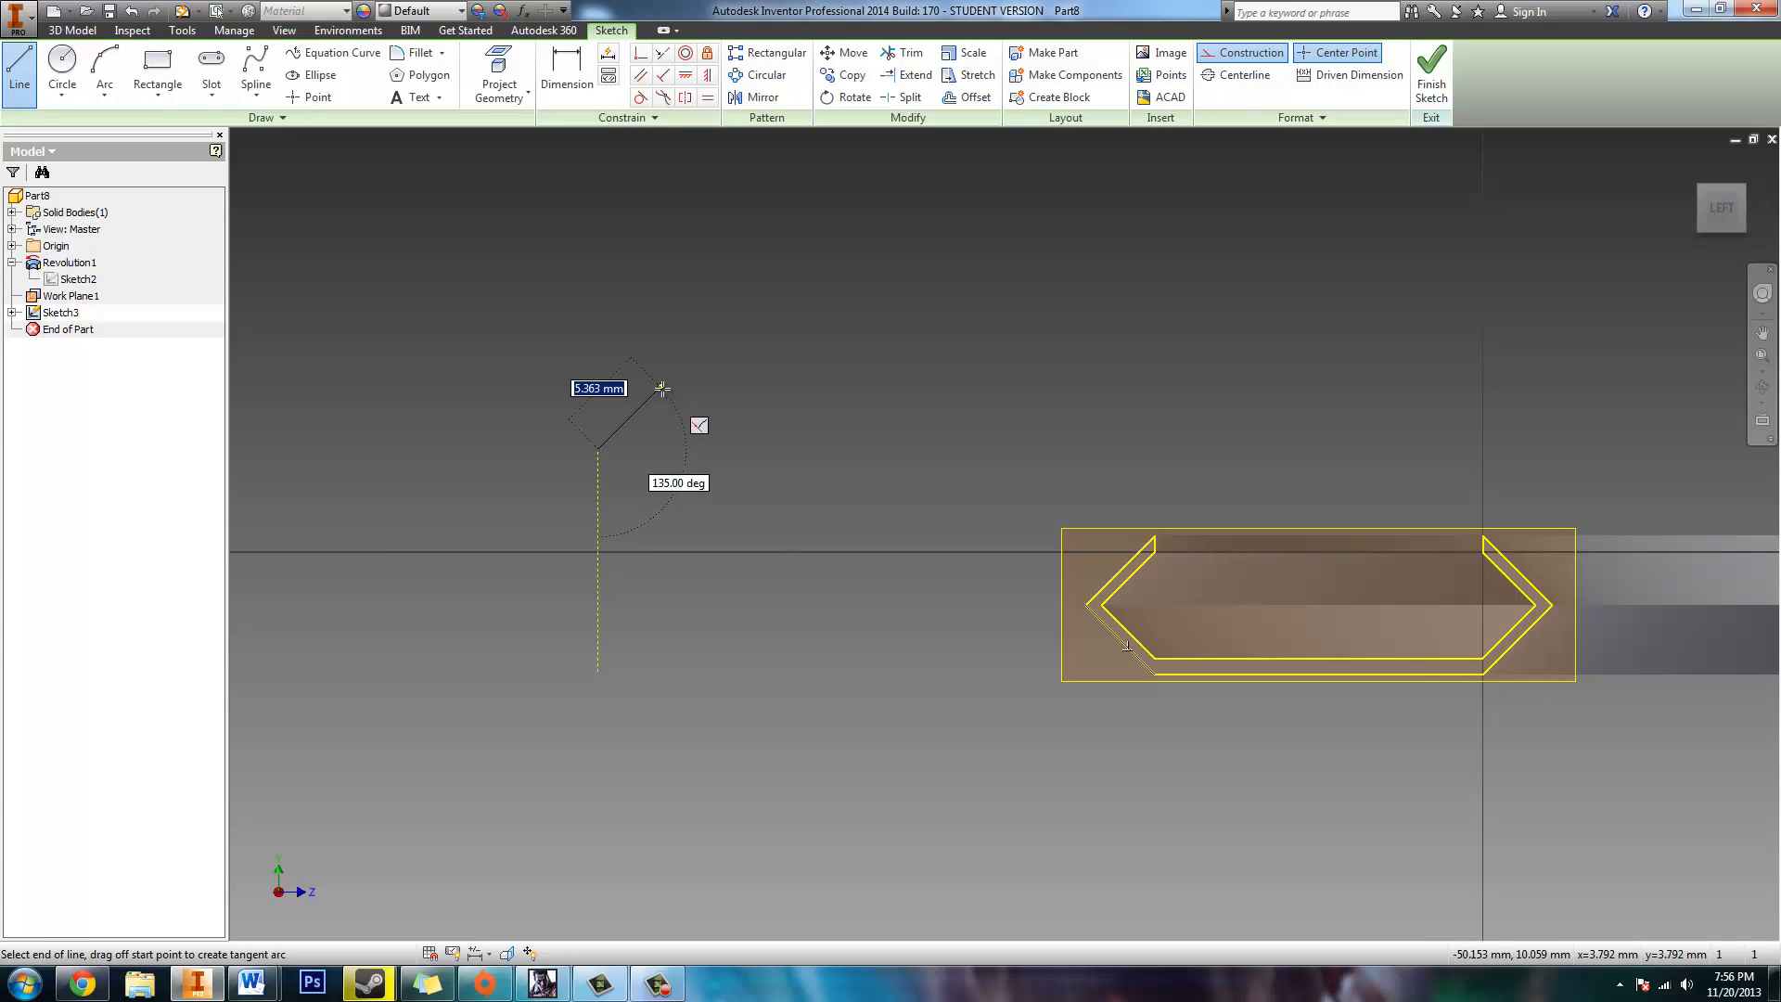
key("Escape")
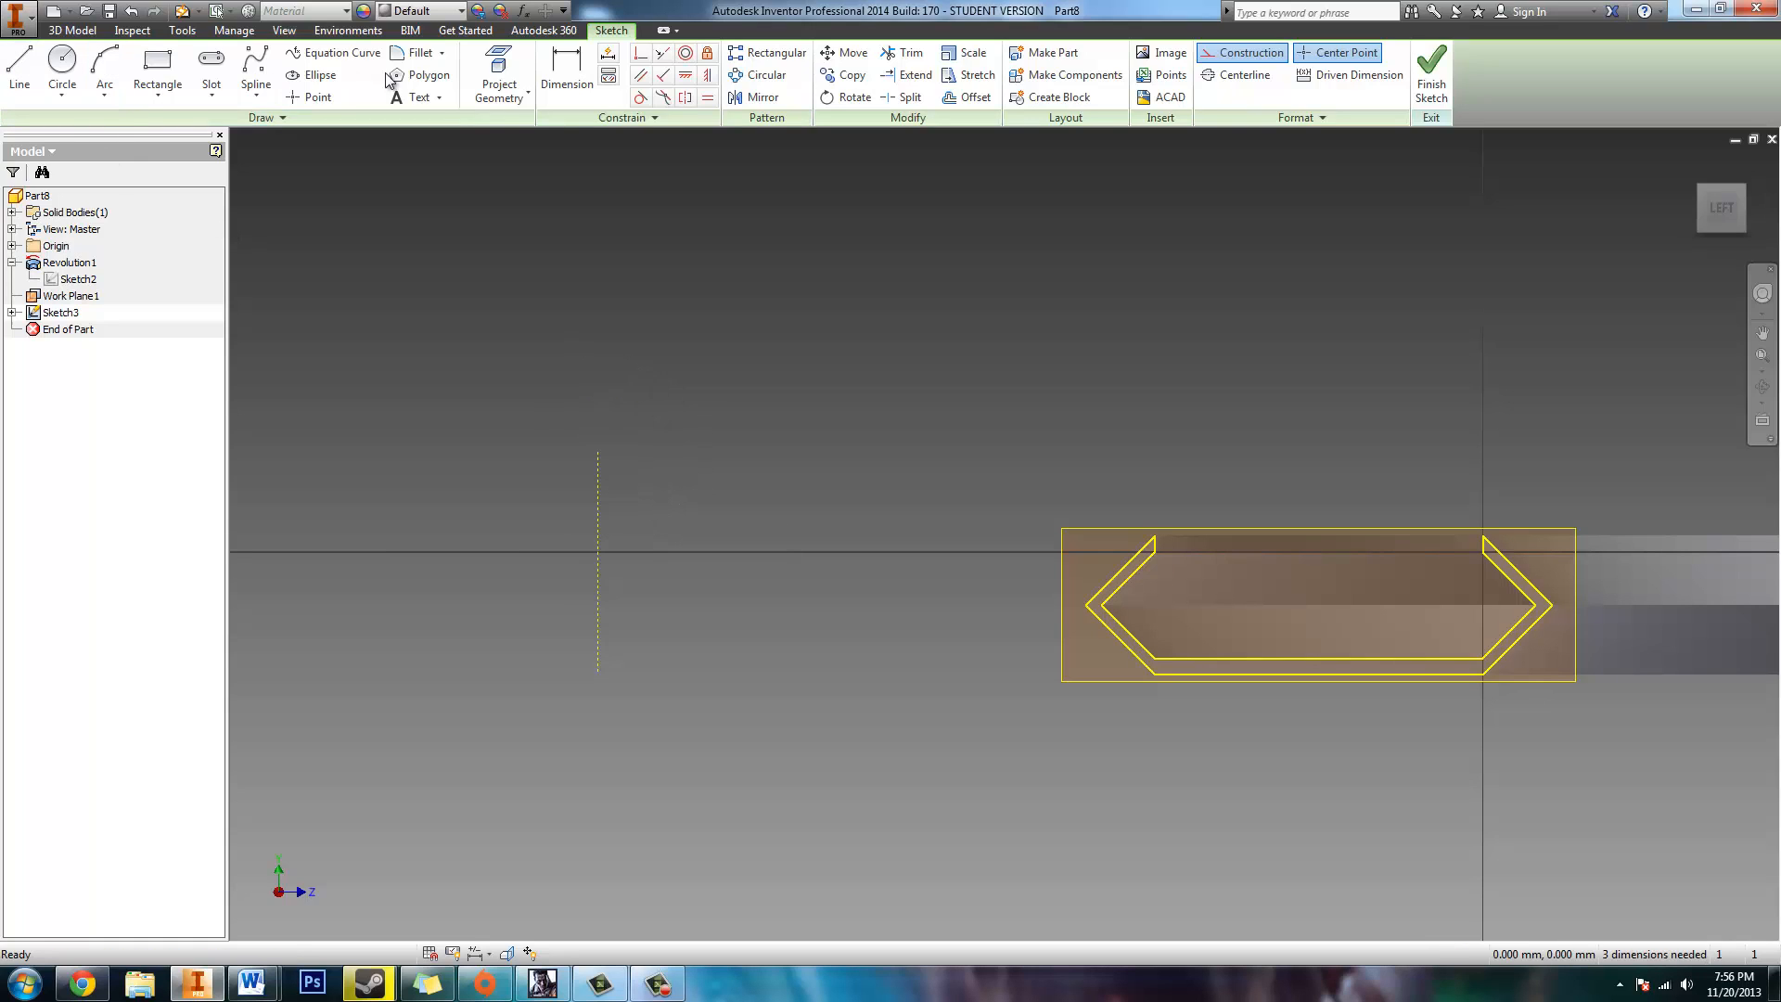
Step: Dimension the horizontal distance from the construction line to the projected profile's nearest lower outer corner as 30 mm
left_click(566, 74)
left_click(599, 599)
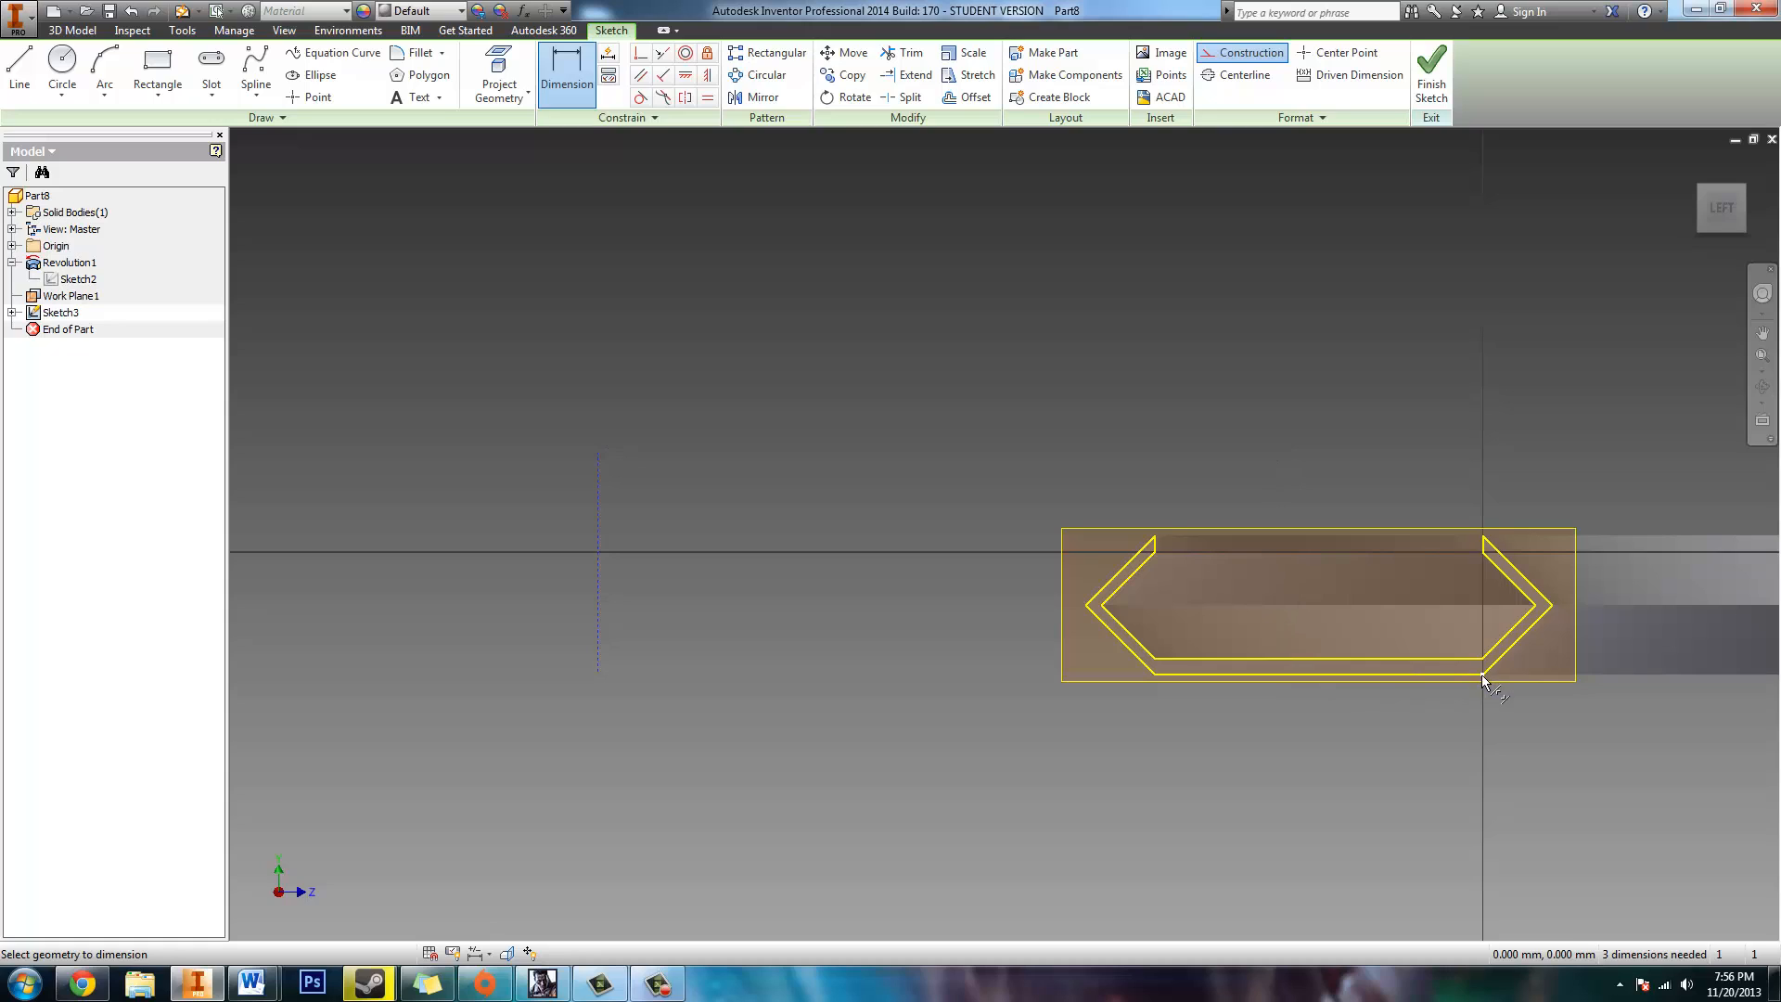
left_click(1155, 675)
left_click(894, 768)
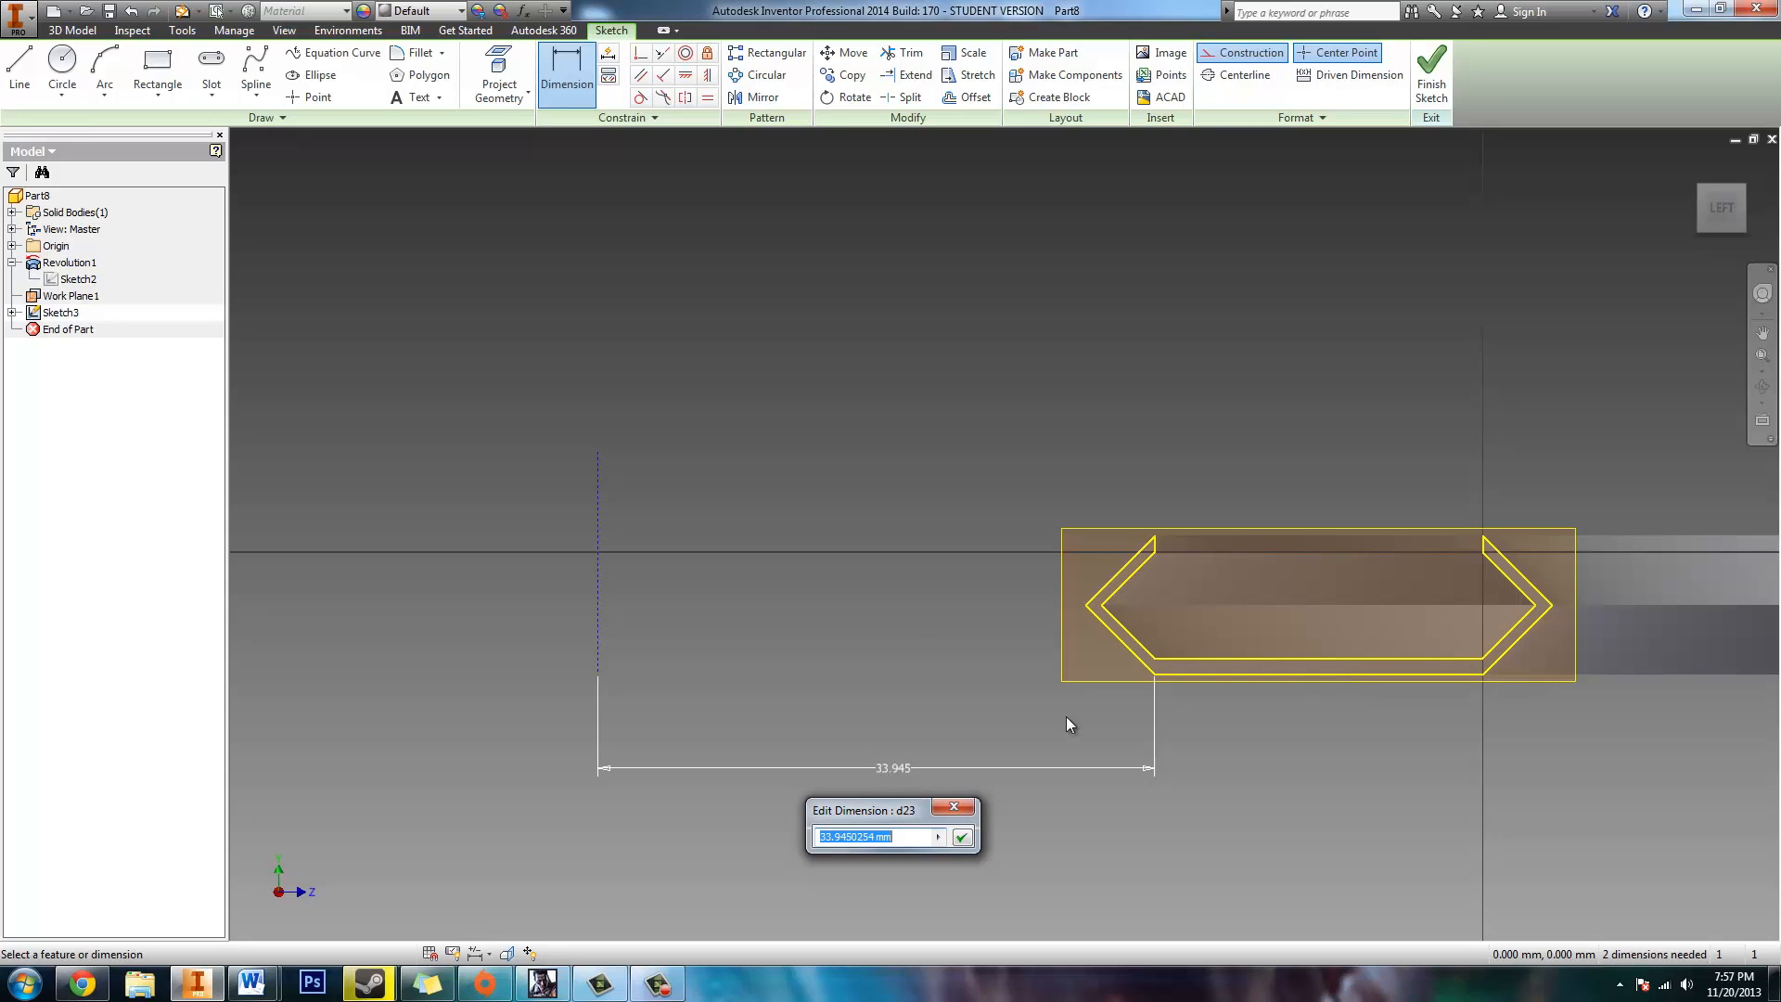
type("30")
key("Return")
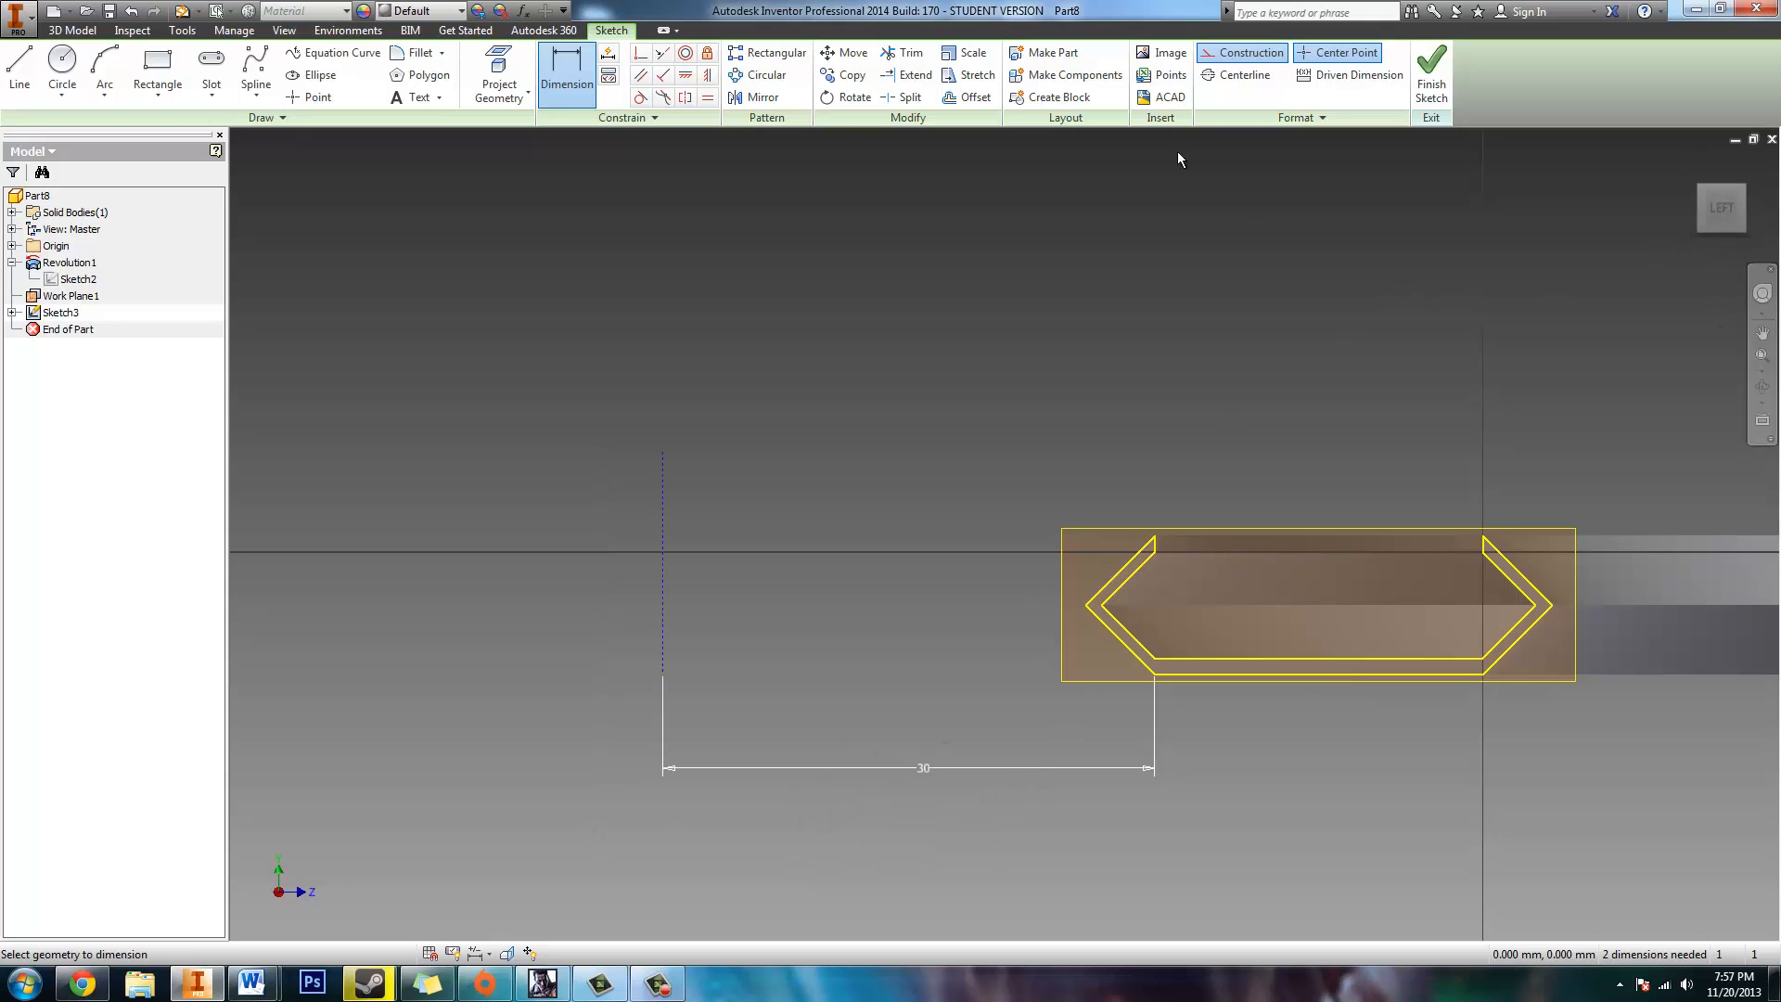
Step: Finish the sketch and revolve the projected track profile 270 degrees about the new construction line
left_click(1431, 74)
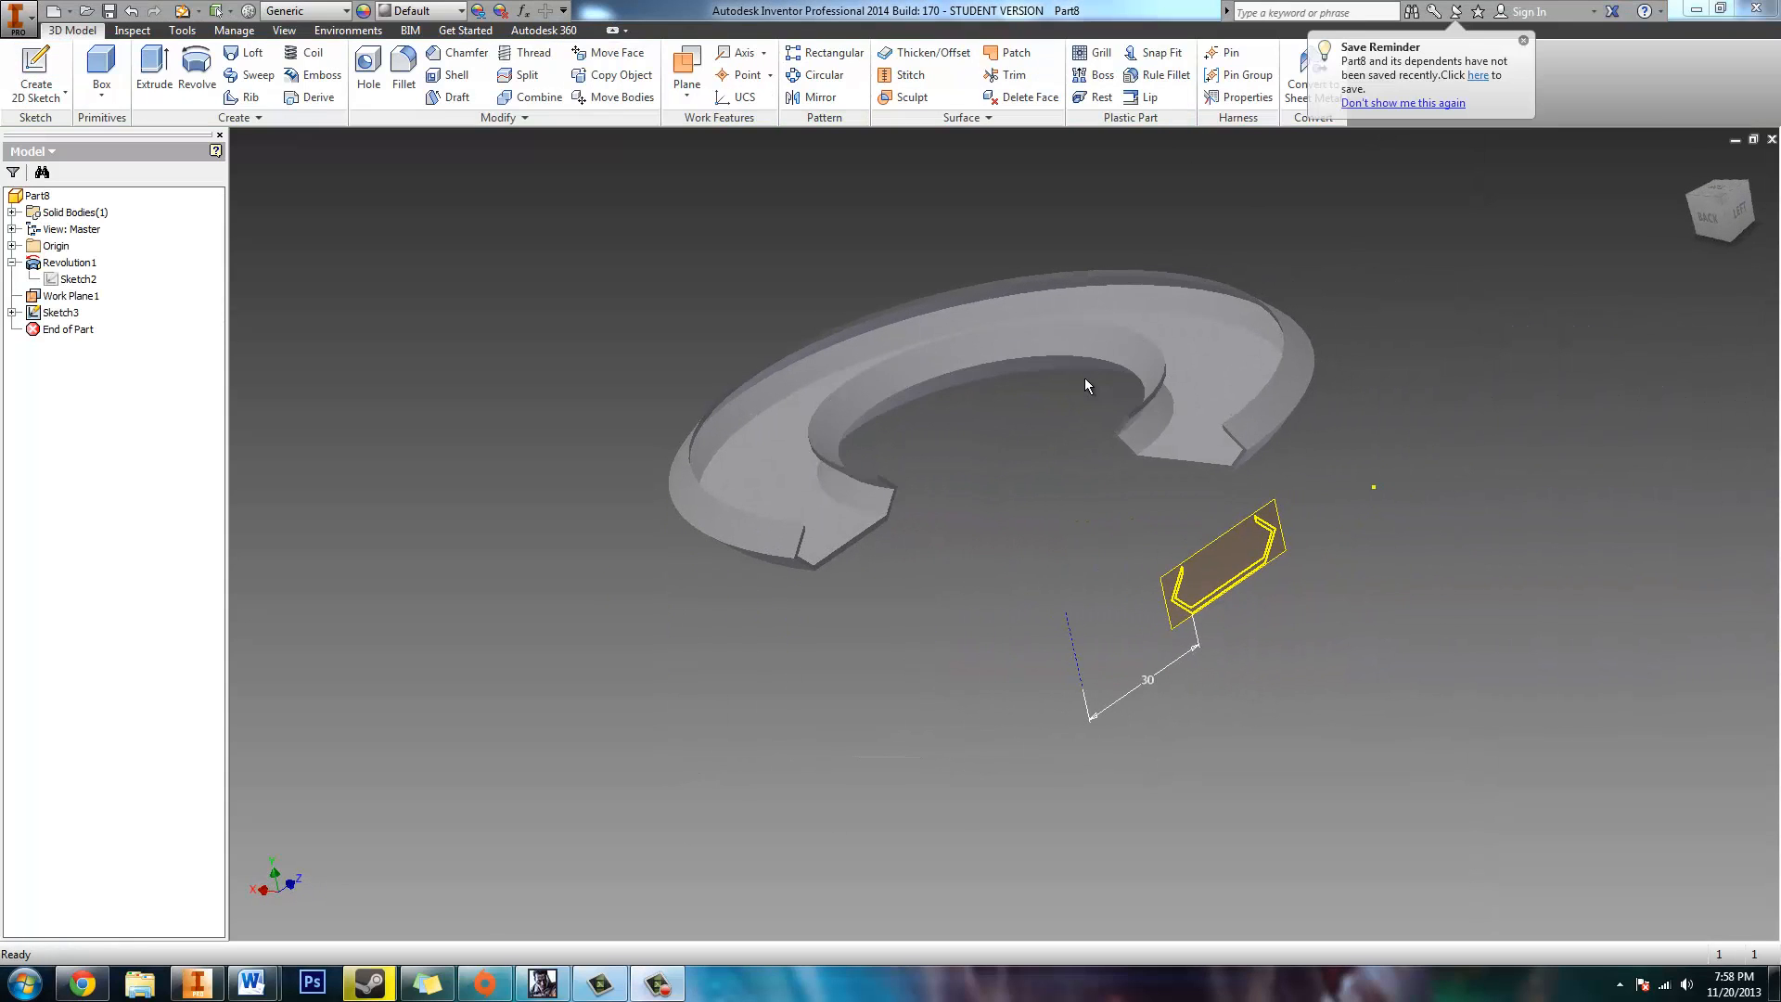
left_click(203, 63)
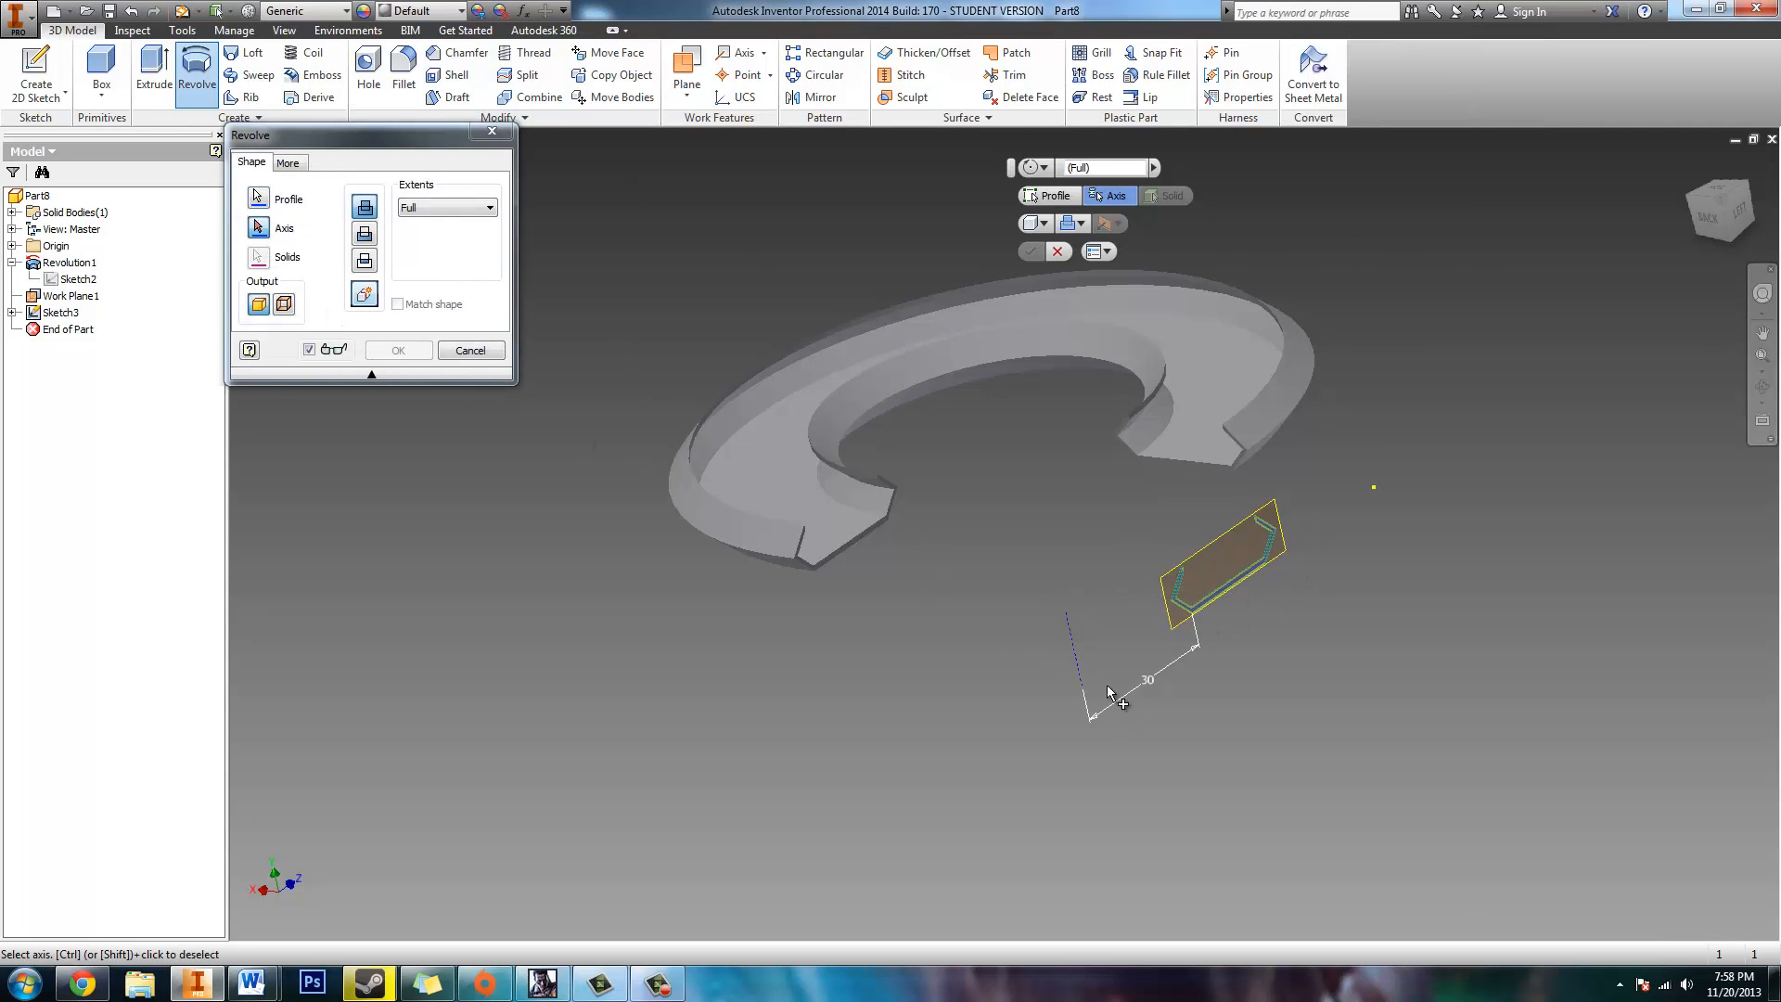
left_click(1076, 648)
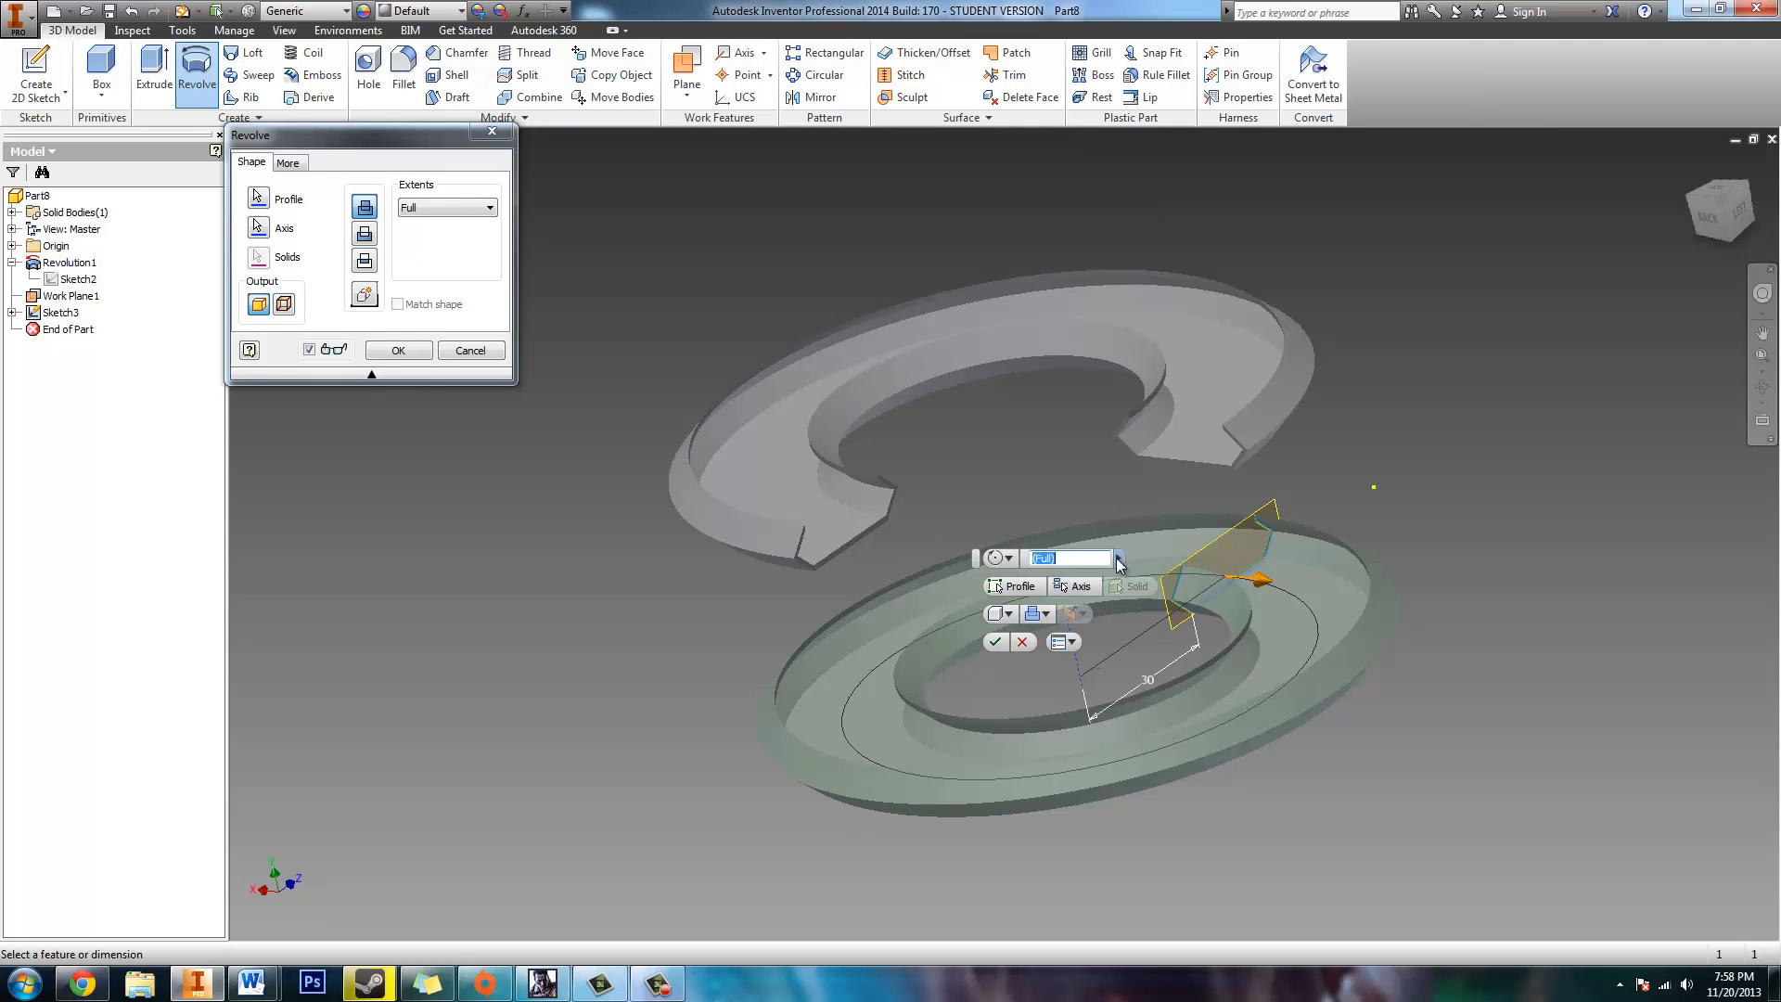
left_click(458, 208)
left_click(445, 232)
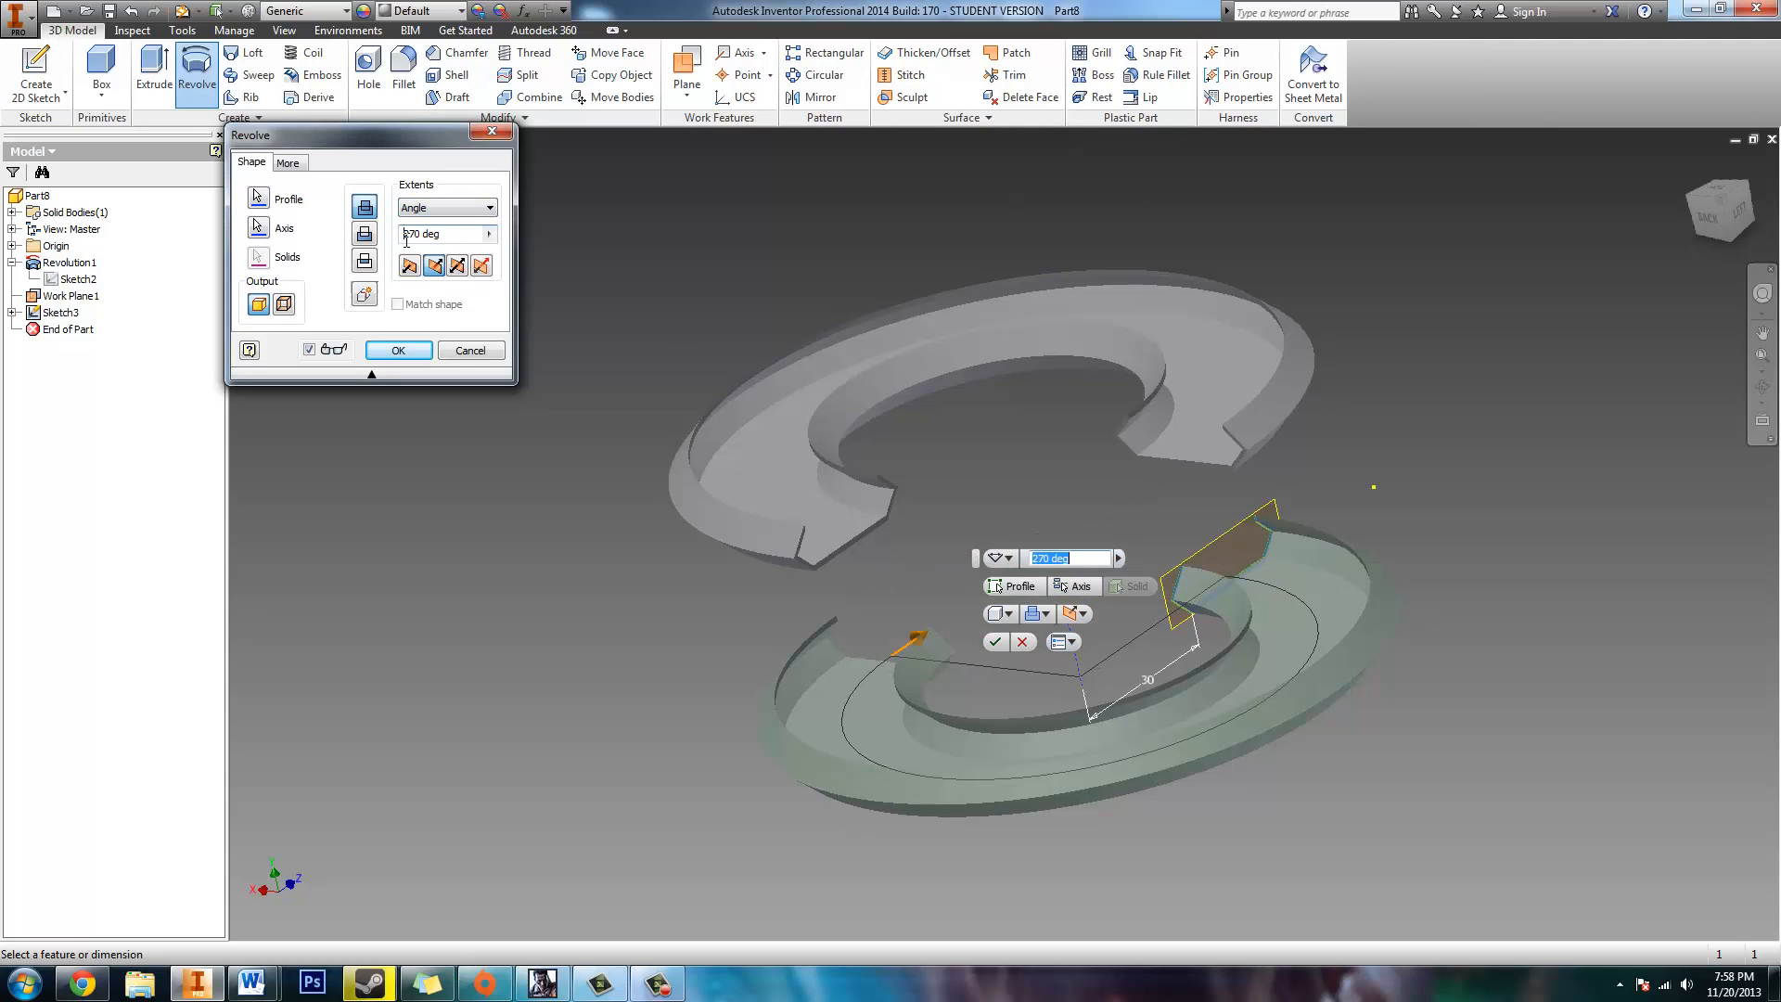
left_click(399, 351)
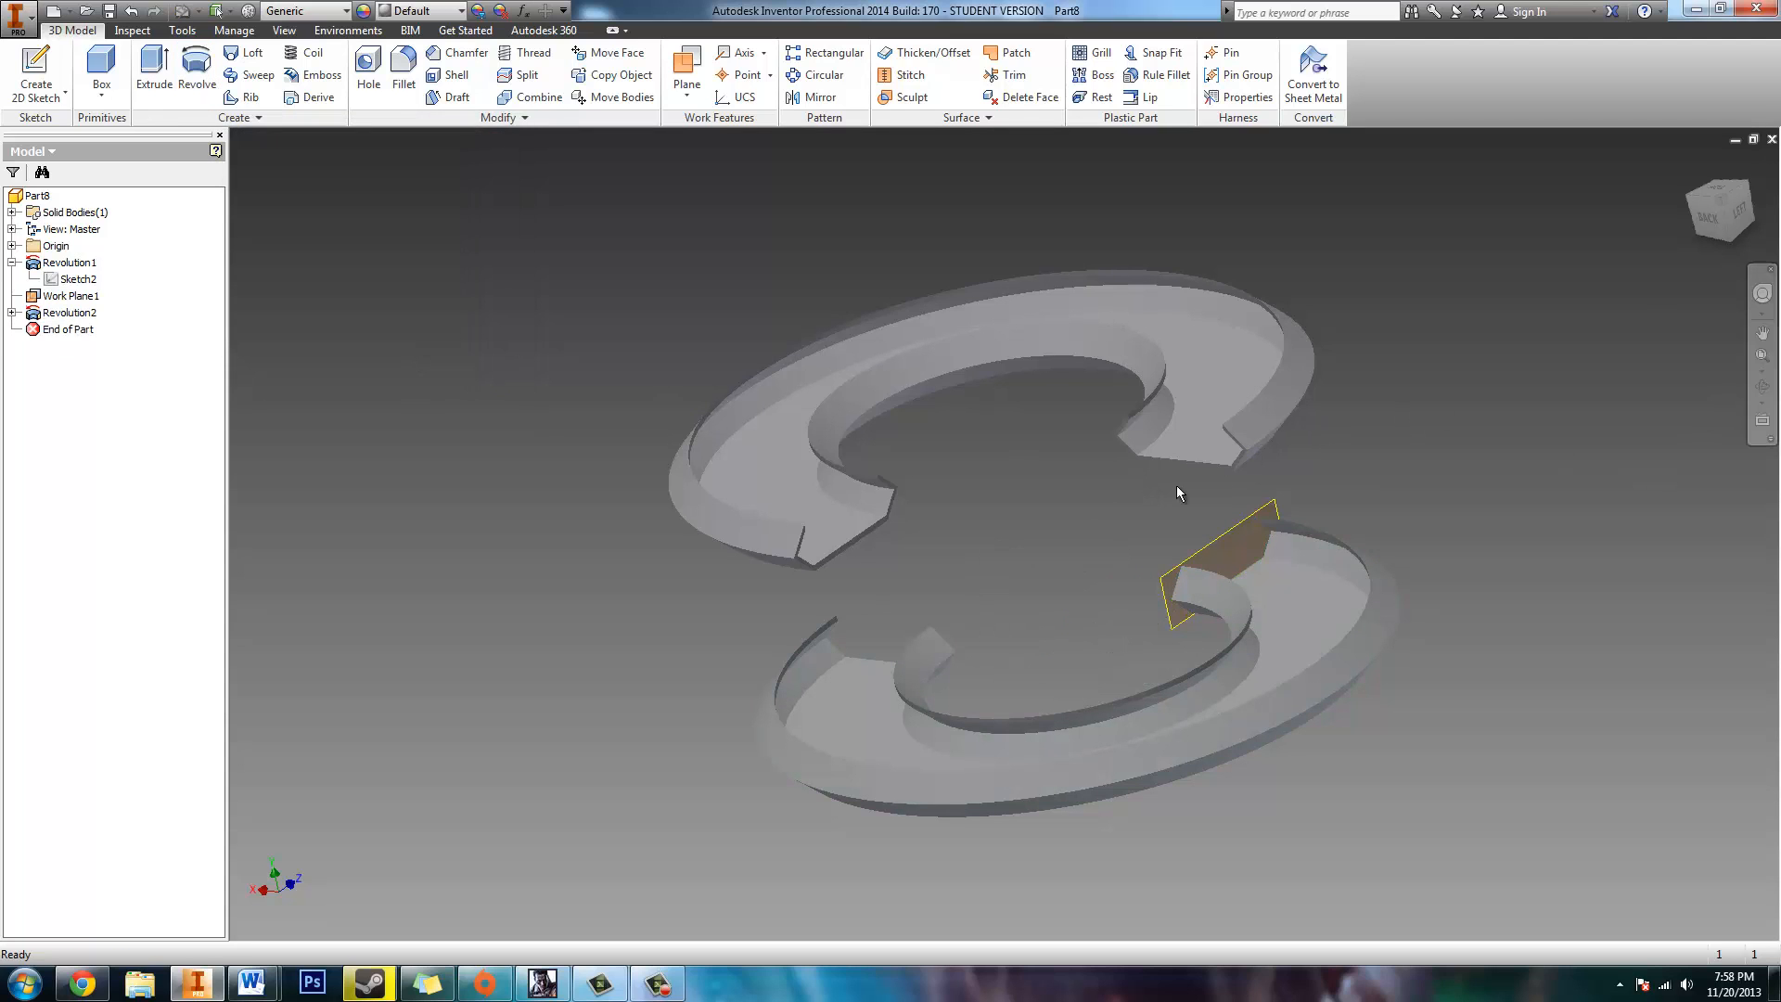
Step: Hide the offset work plane used for the second curved segment
left_click(1761, 386)
left_click_drag(1252, 390, 1159, 519)
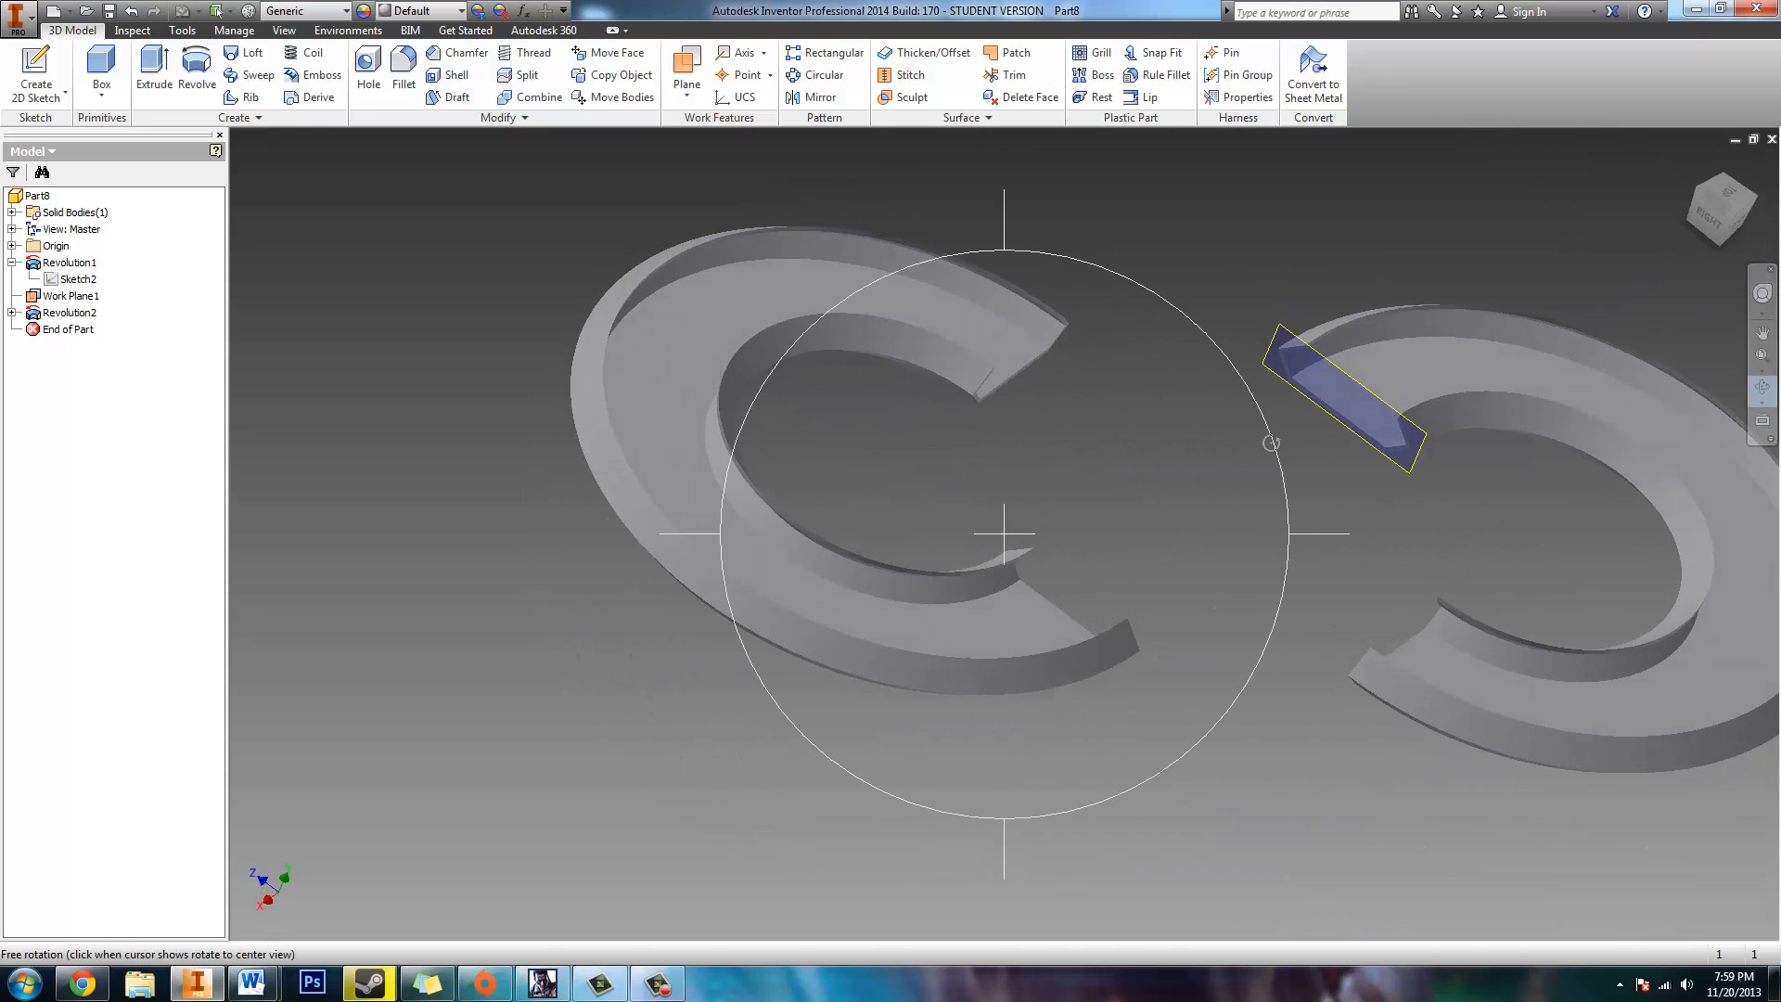
left_click(1264, 299)
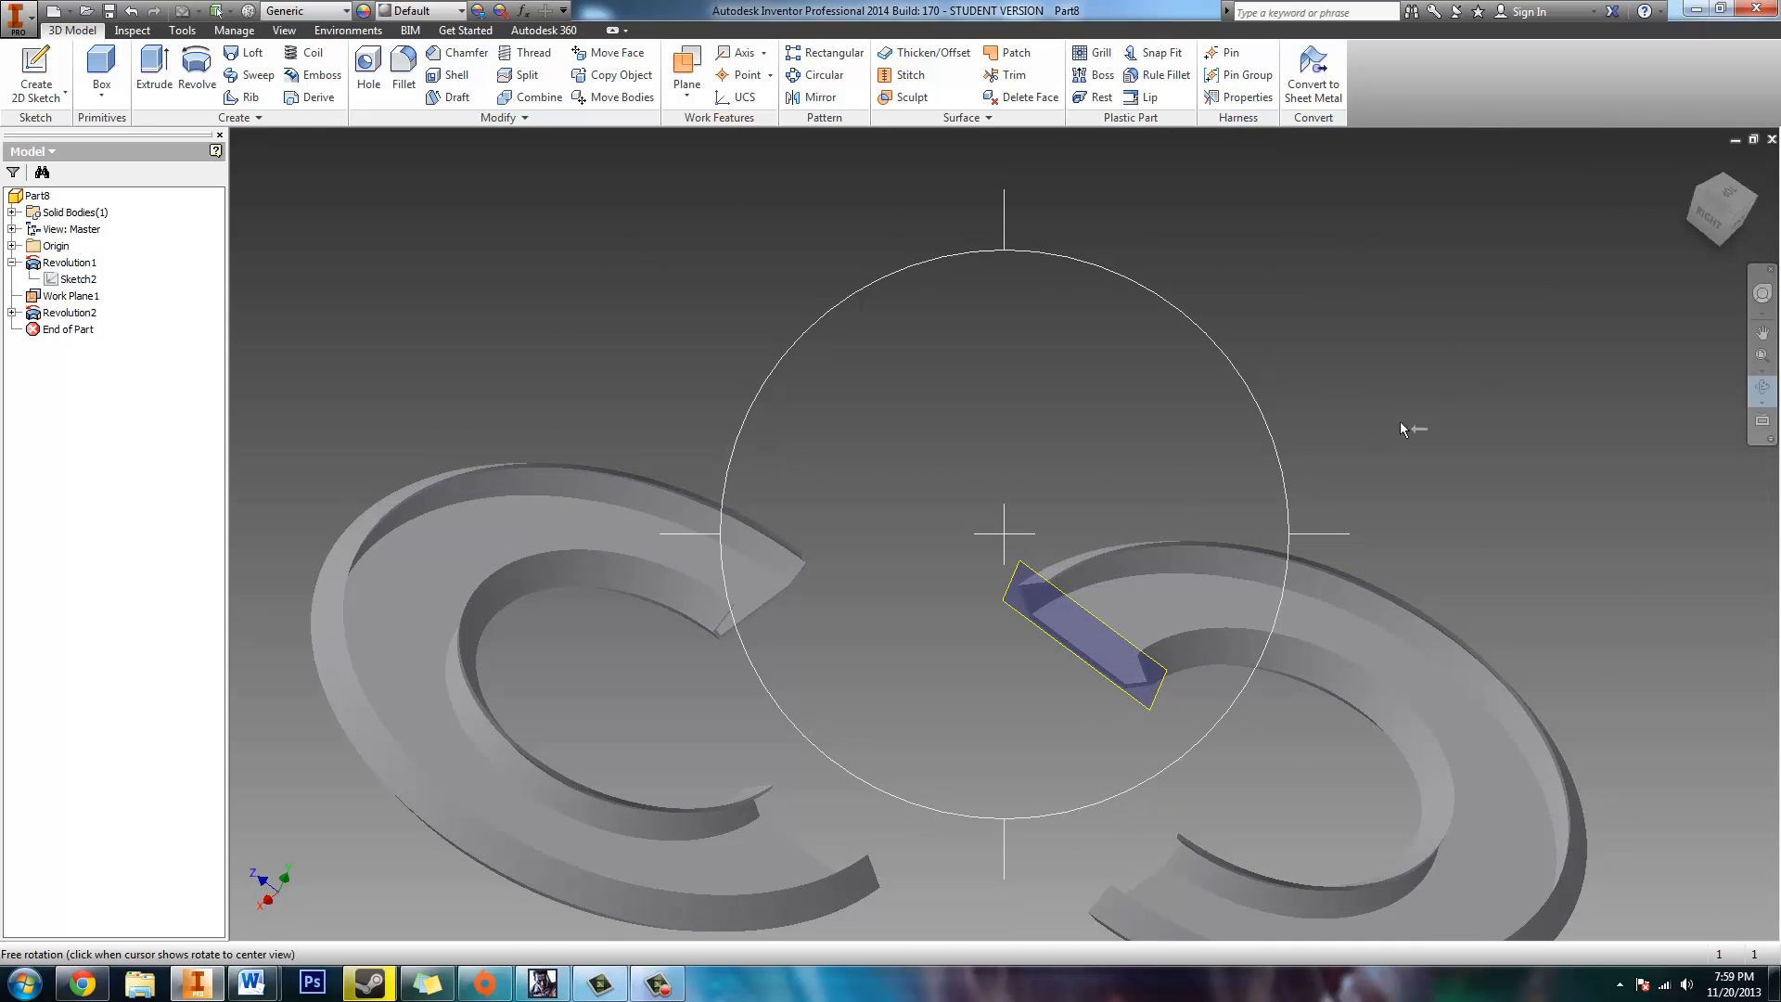
key("Escape")
scroll(975, 631, "down", 3)
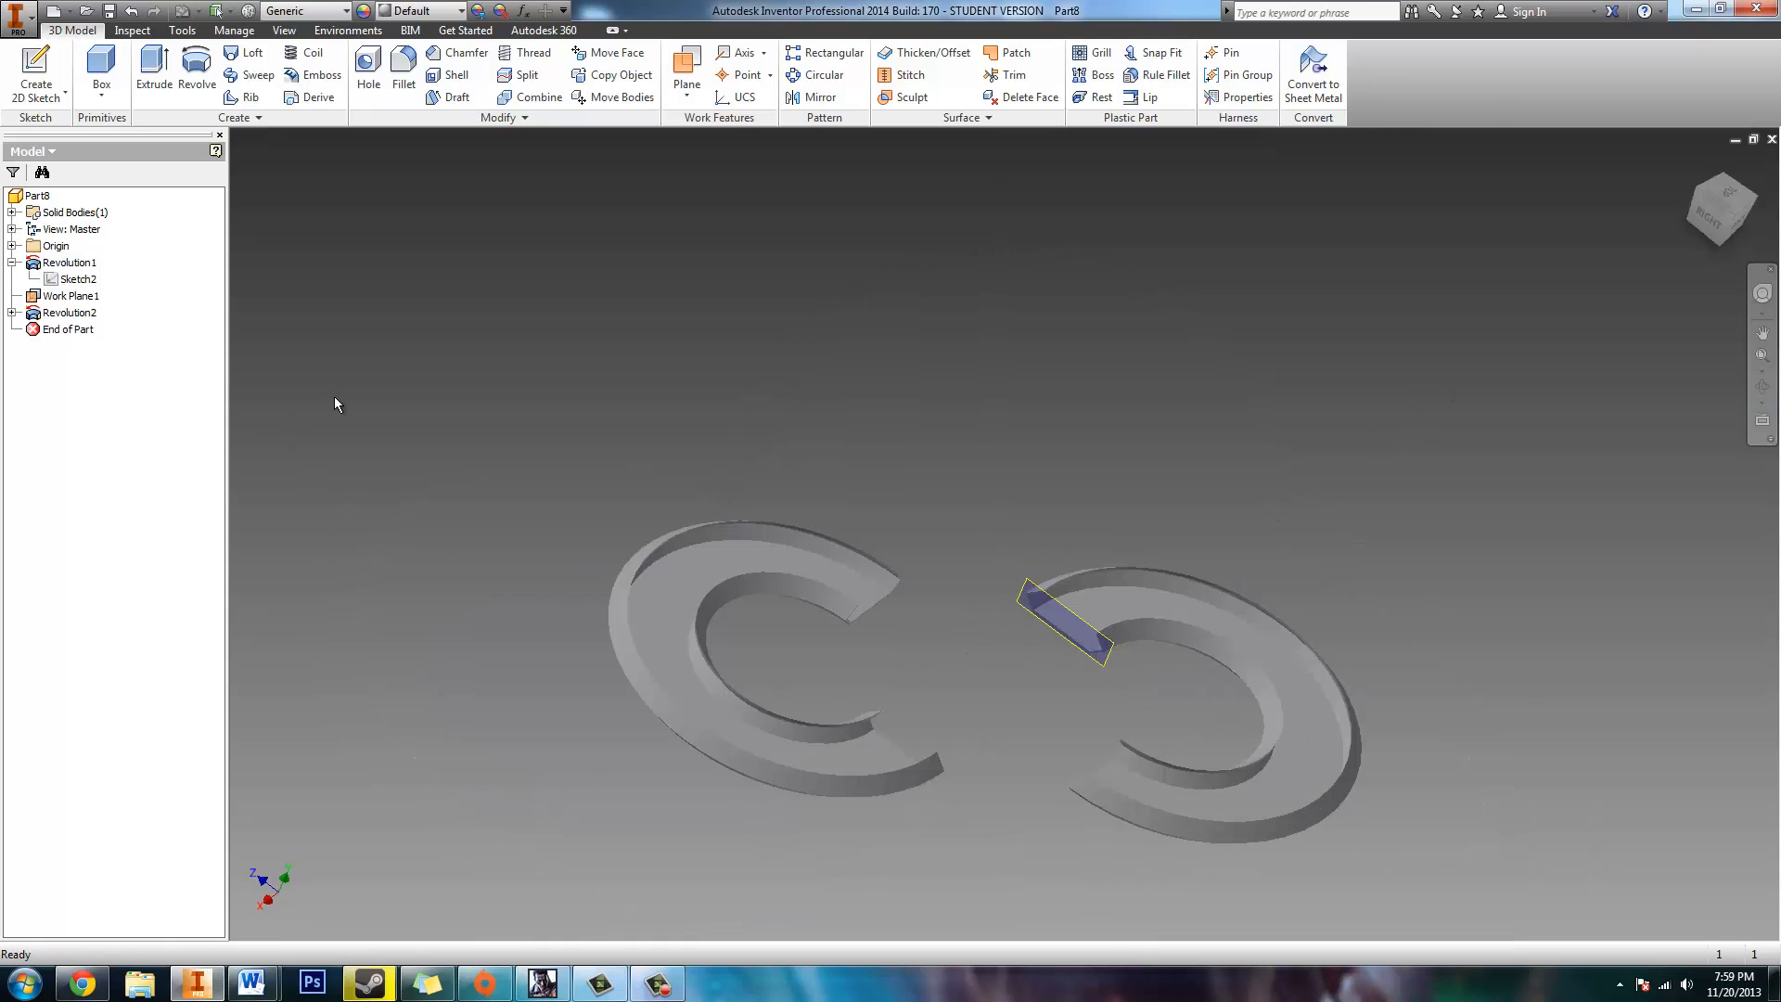
right_click(61, 302)
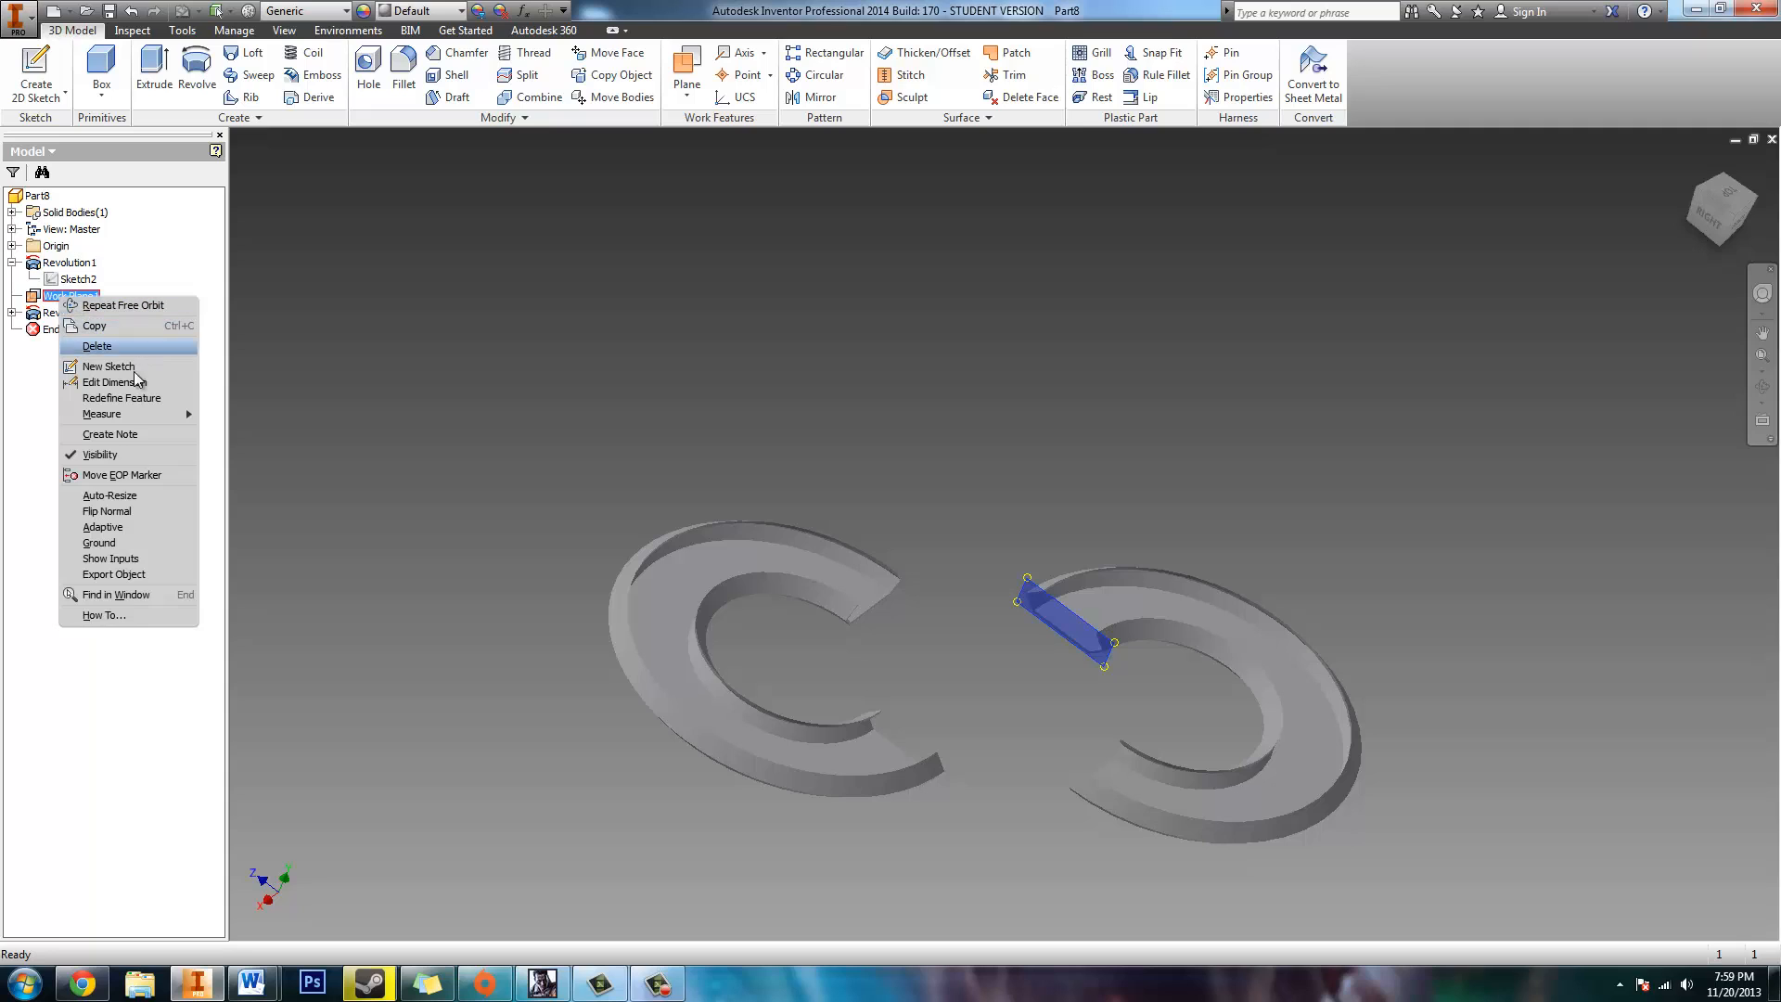
left_click(100, 454)
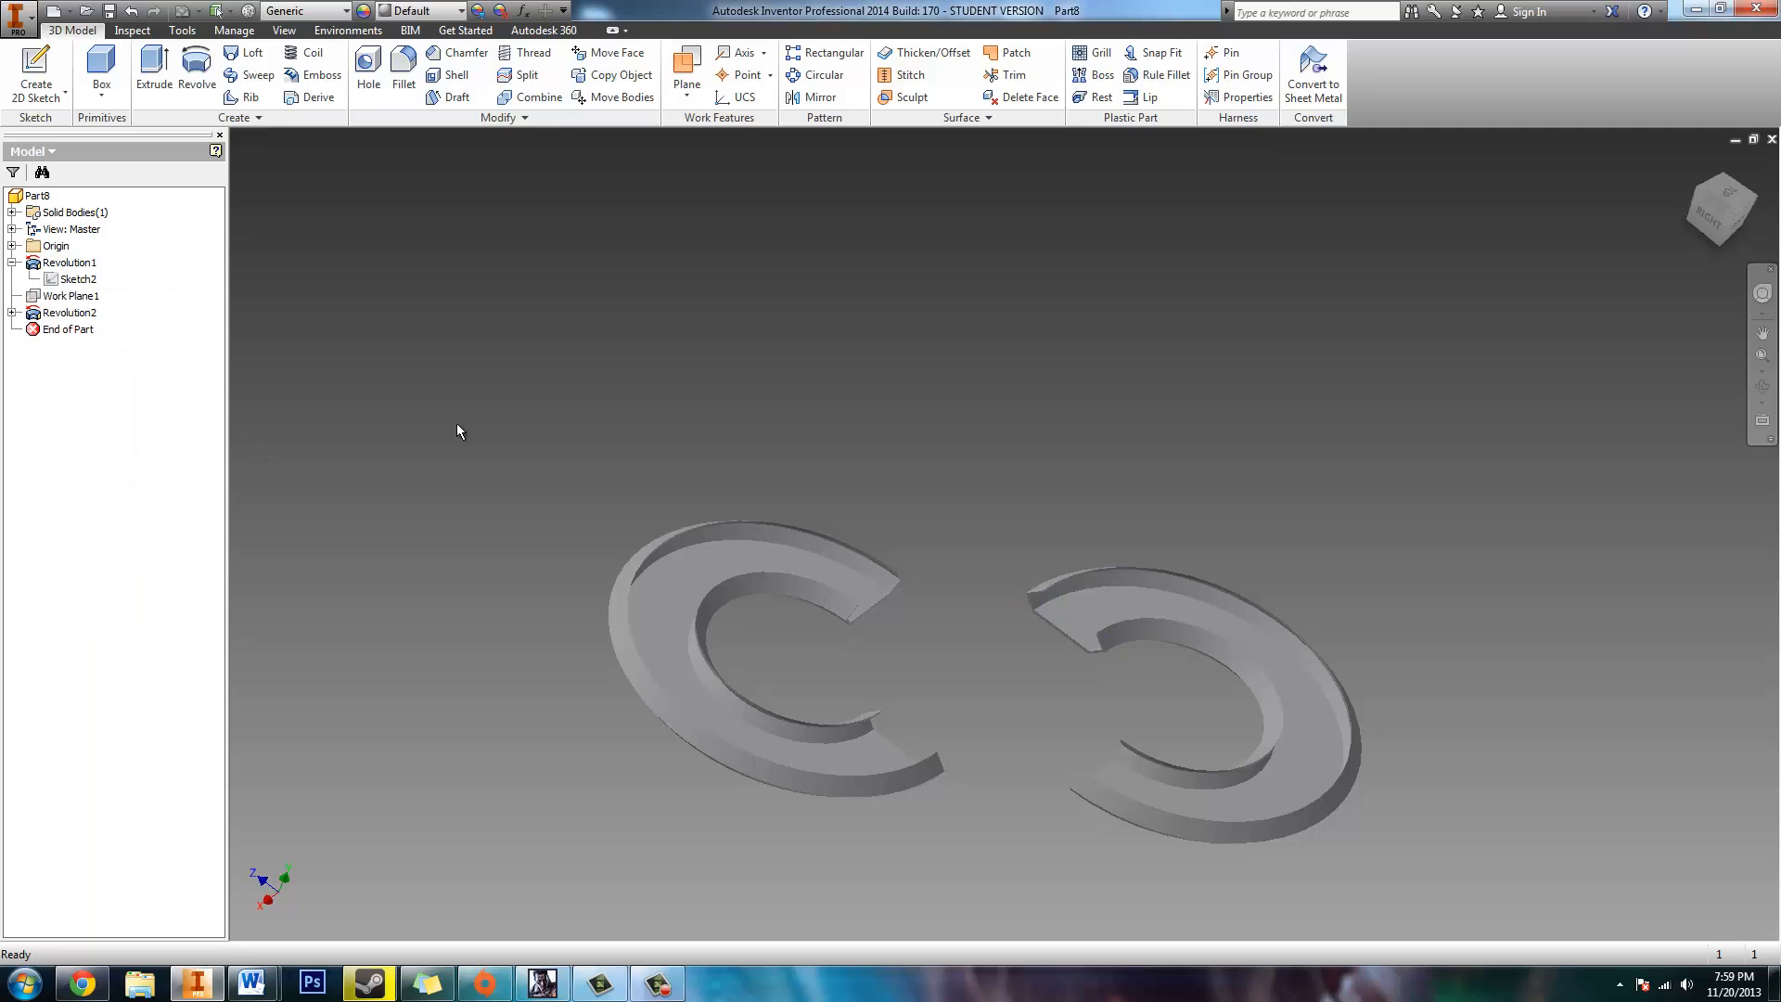
Step: Start a sketch on the end face of one curved segment, facing the gap to the other segment
left_click(1761, 387)
left_click_drag(1004, 534, 872, 635)
key("Escape")
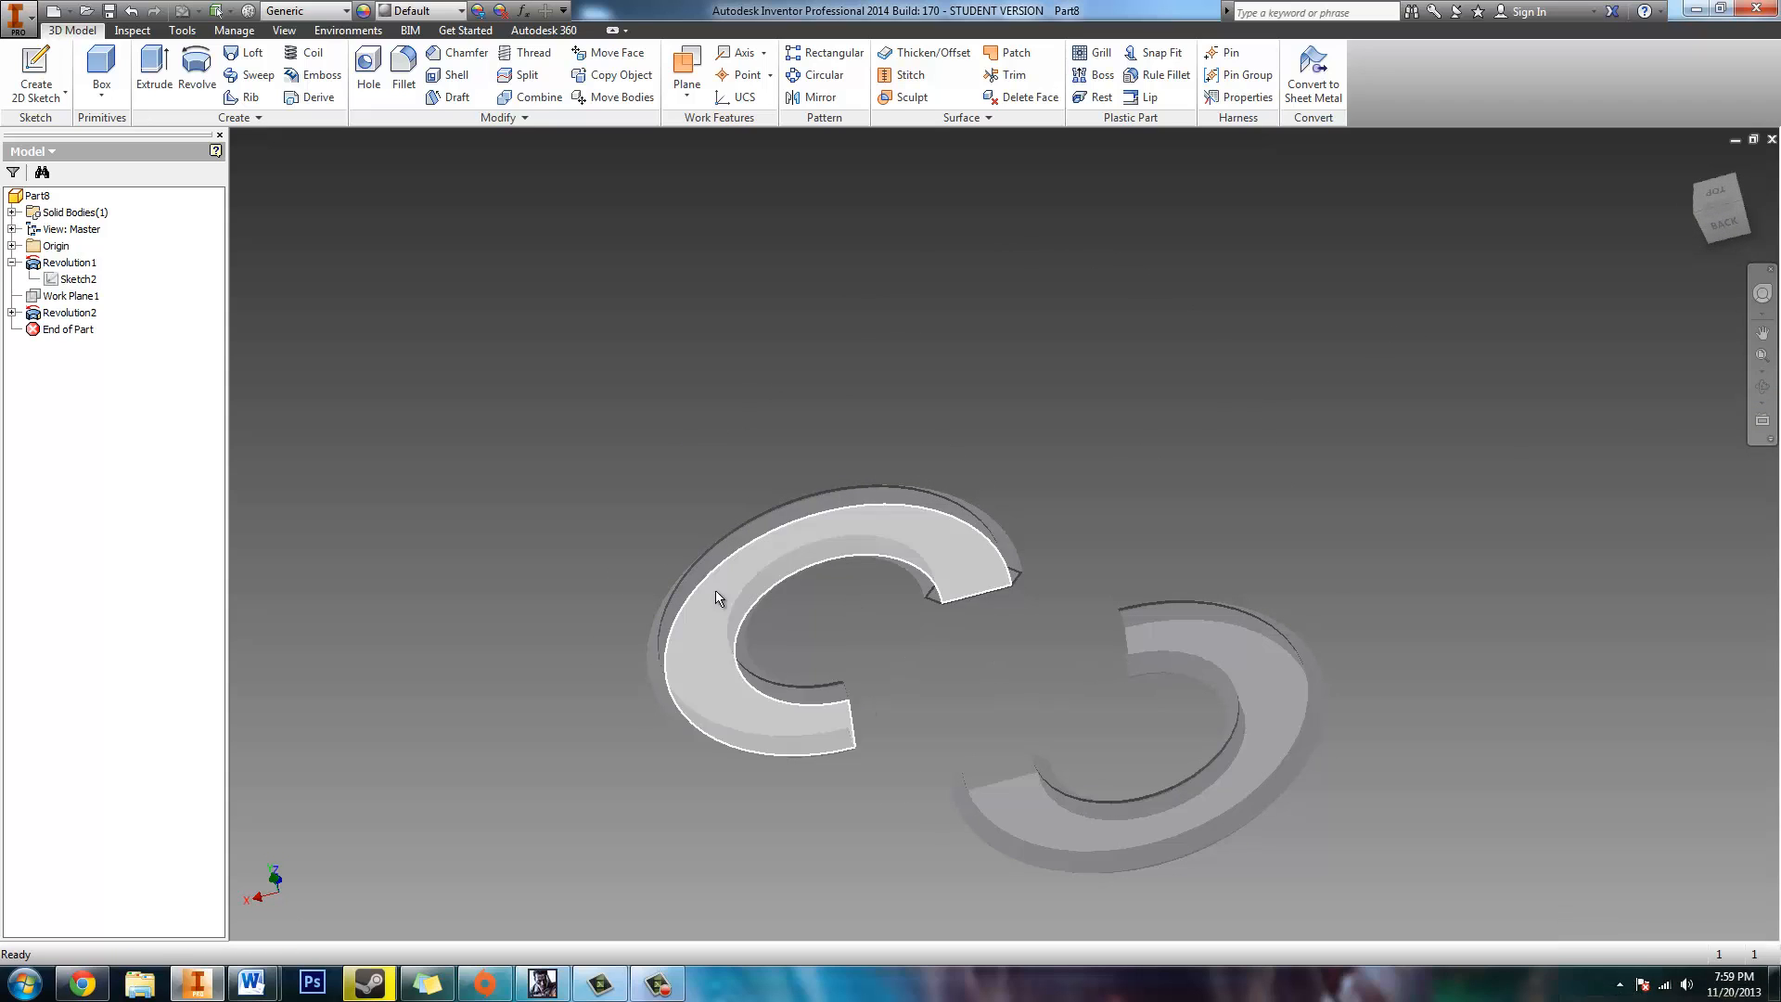
left_click(37, 67)
scroll(965, 631, "down", 6)
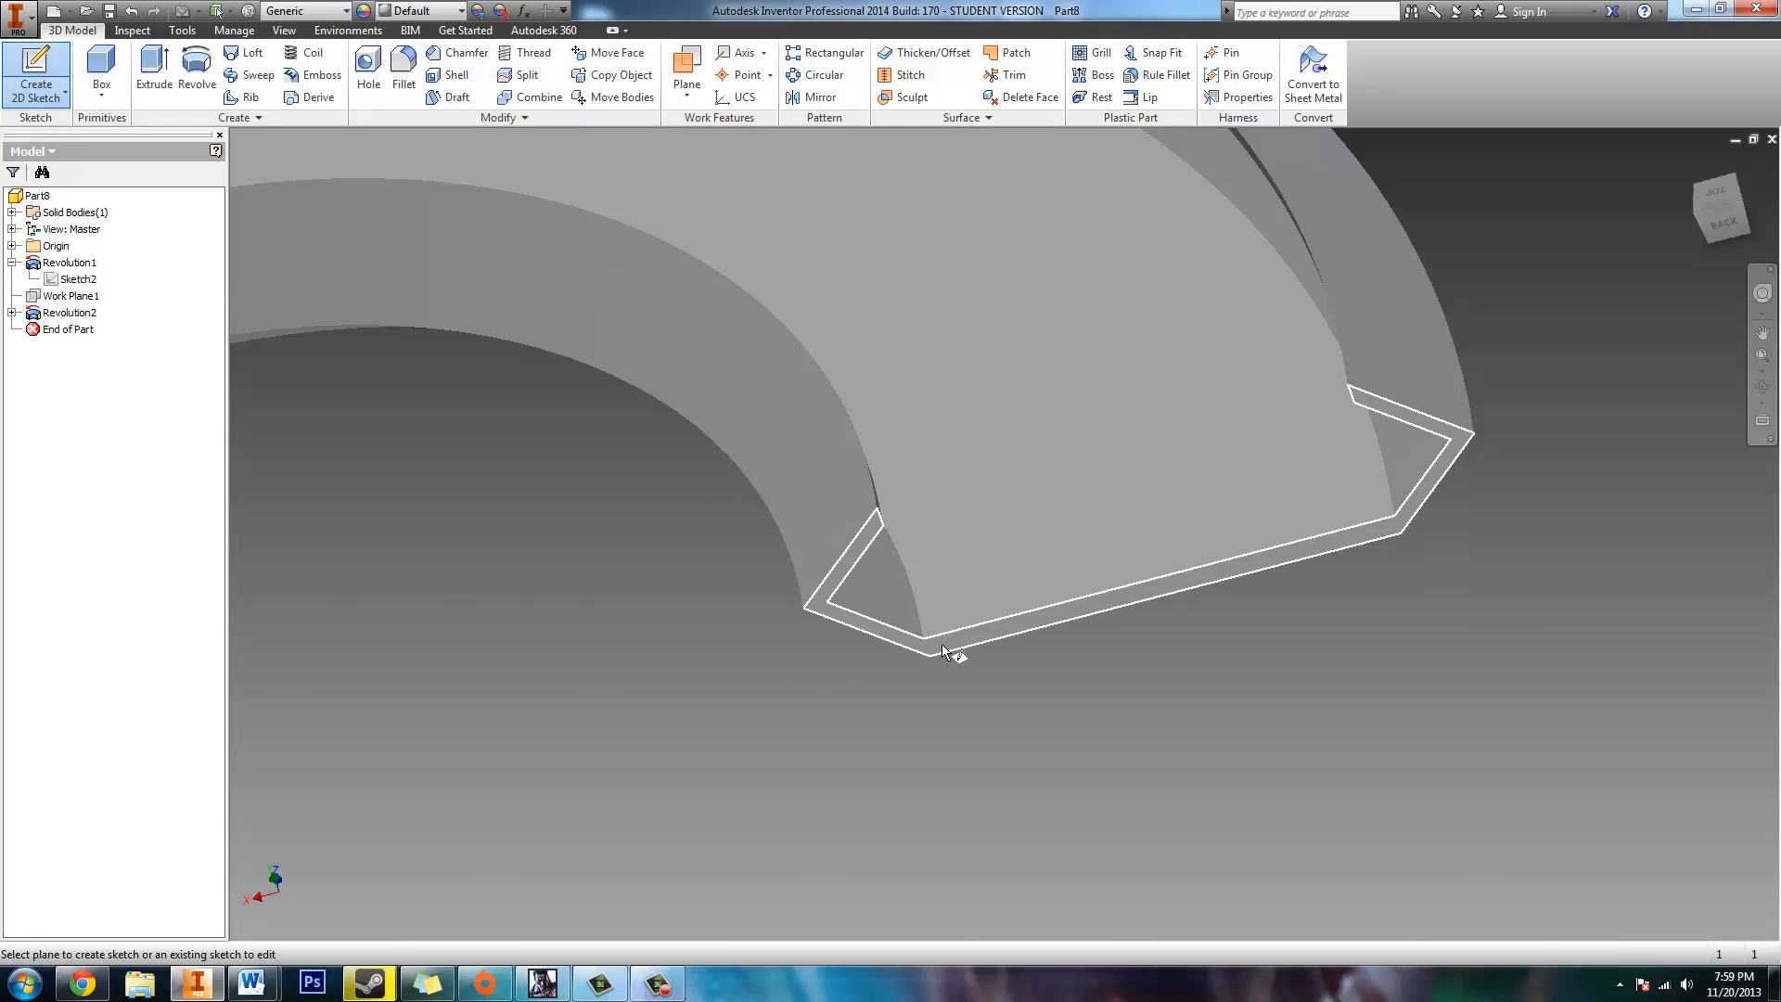
left_click(944, 642)
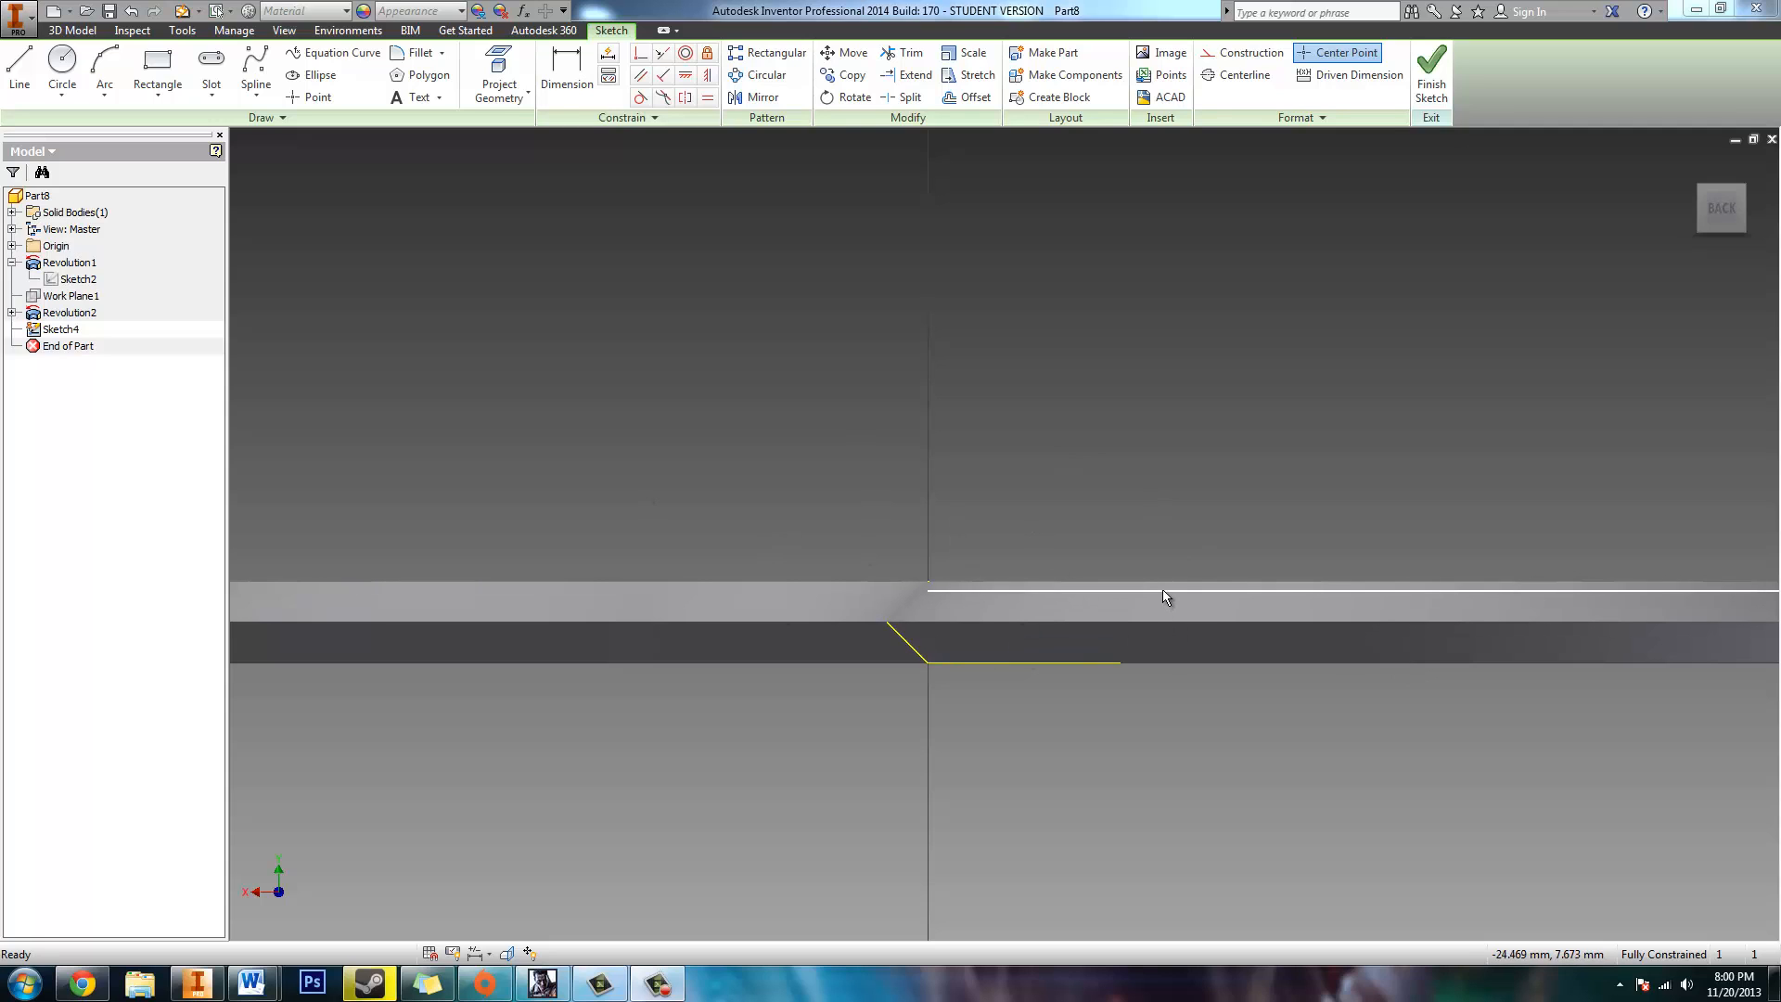
Step: Slice the graphics at the sketch plane to expose the track's cross-section
left_click(283, 33)
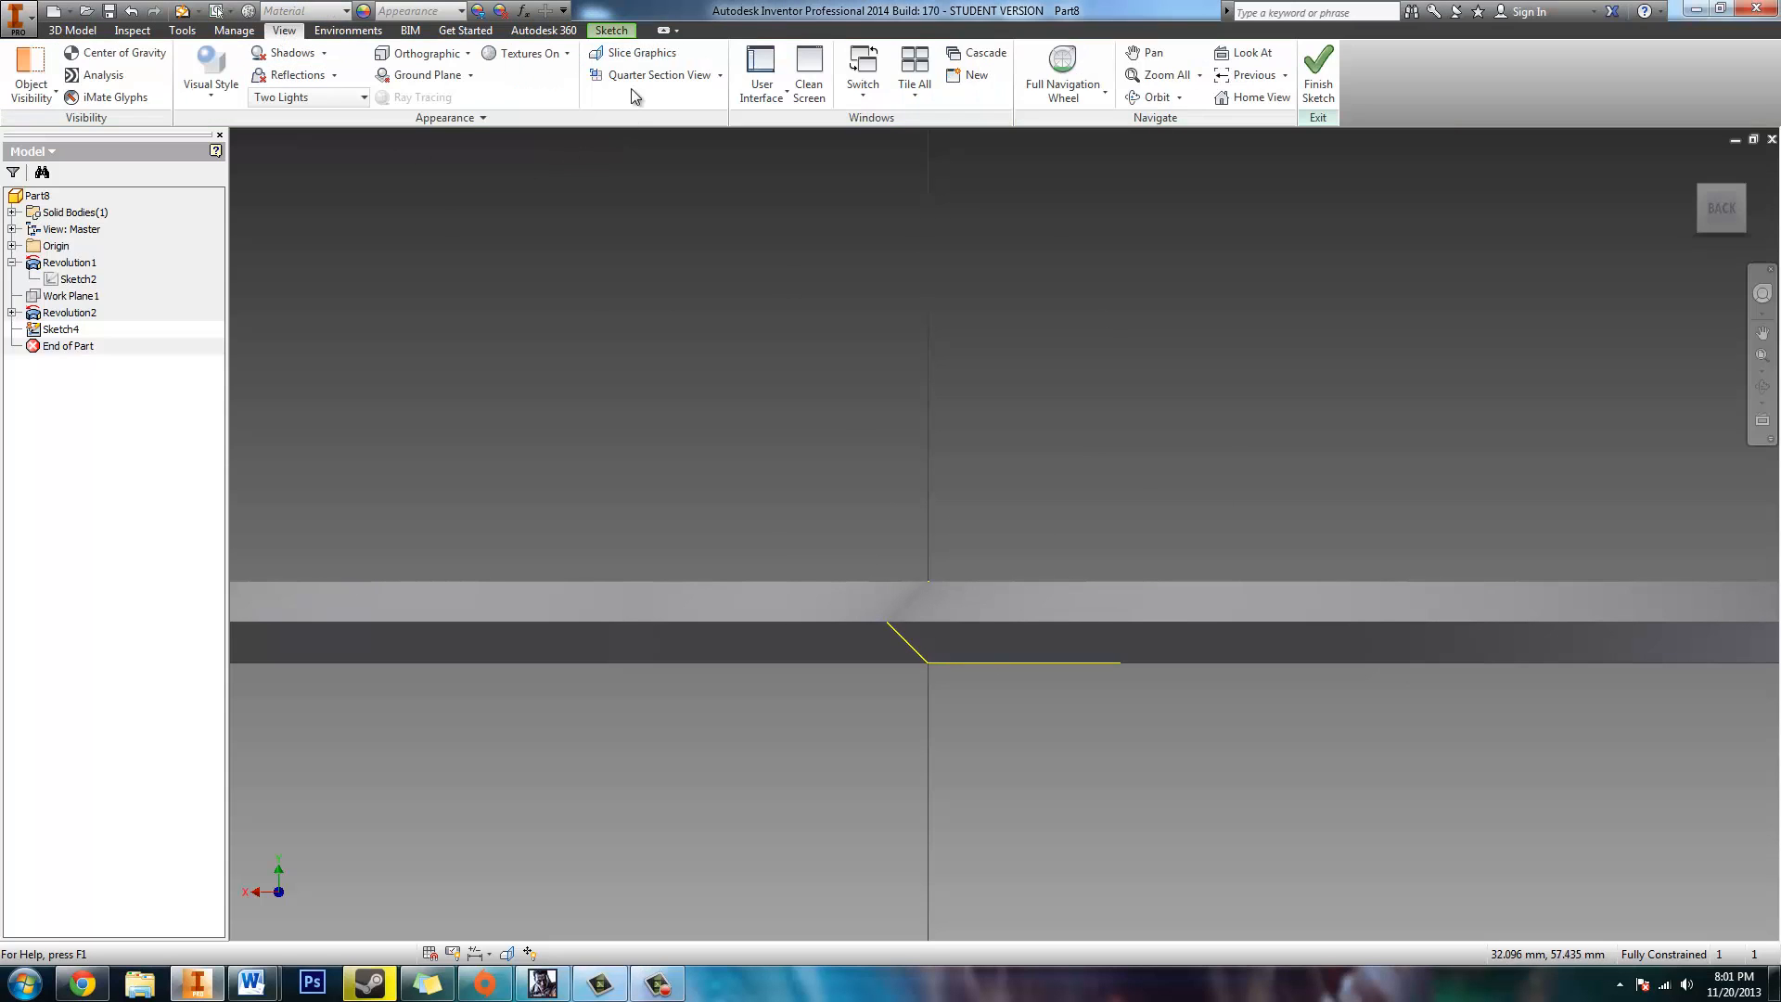
left_click(643, 53)
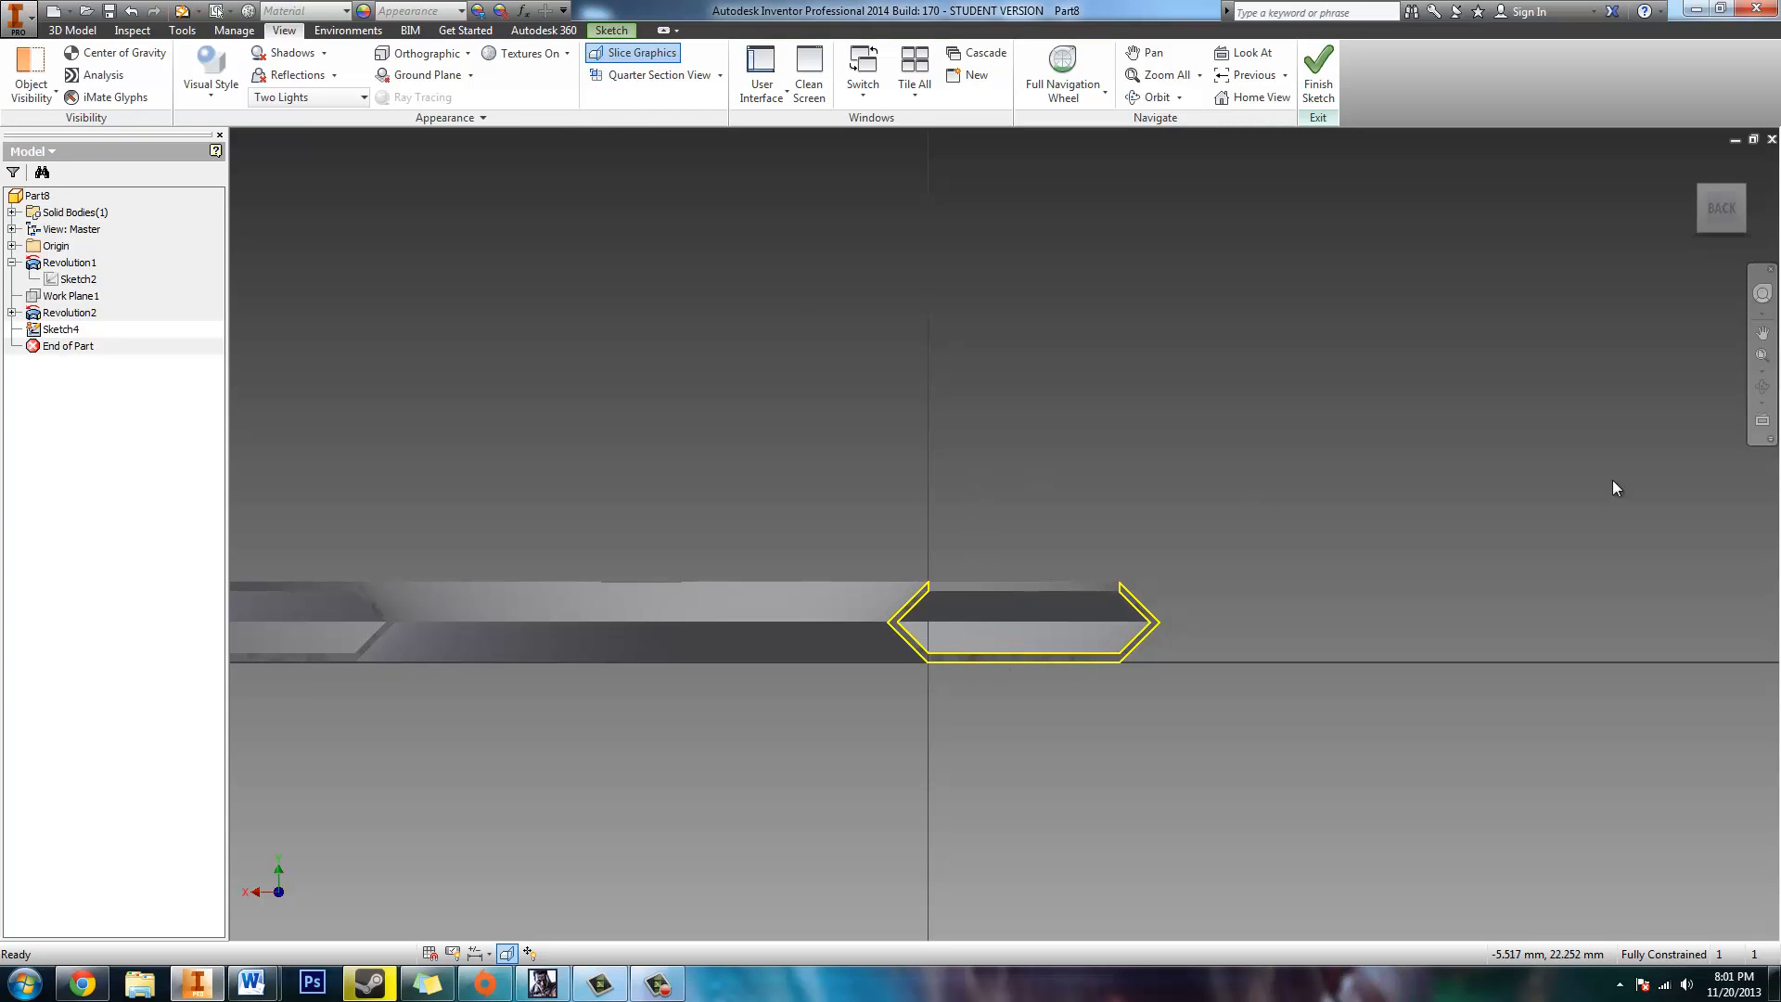
left_click(1762, 387)
left_click_drag(1115, 512, 1145, 560)
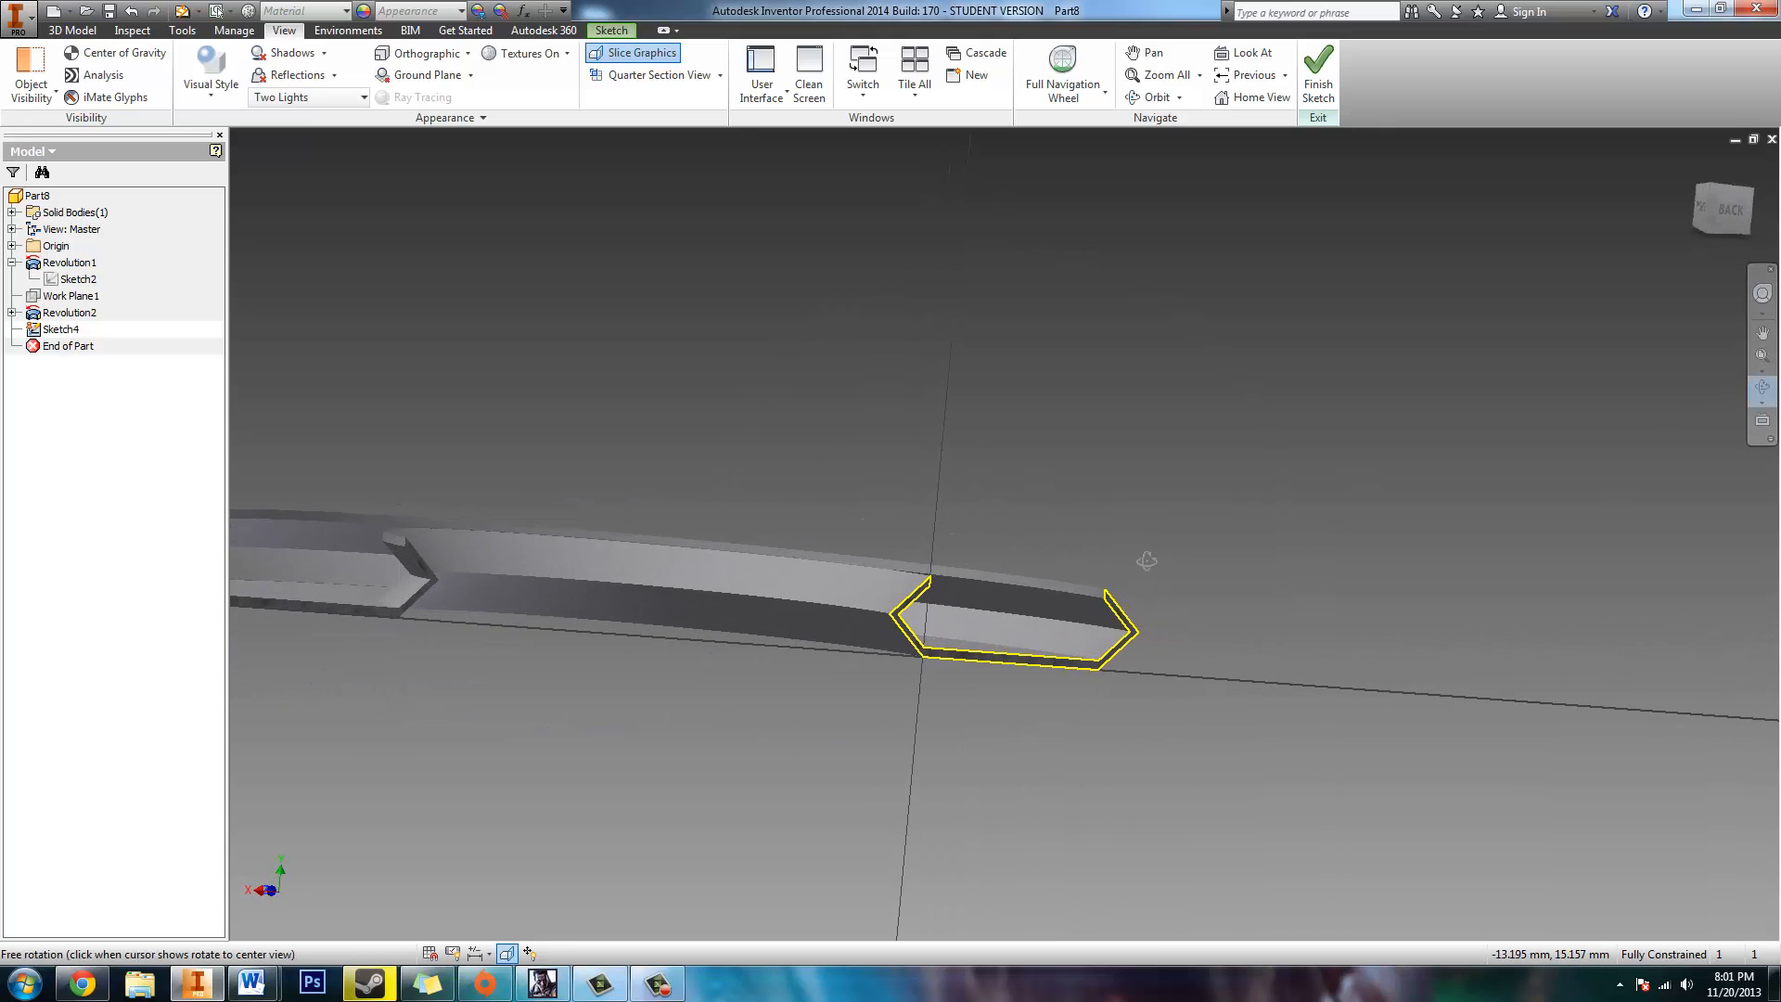
left_click(1412, 206)
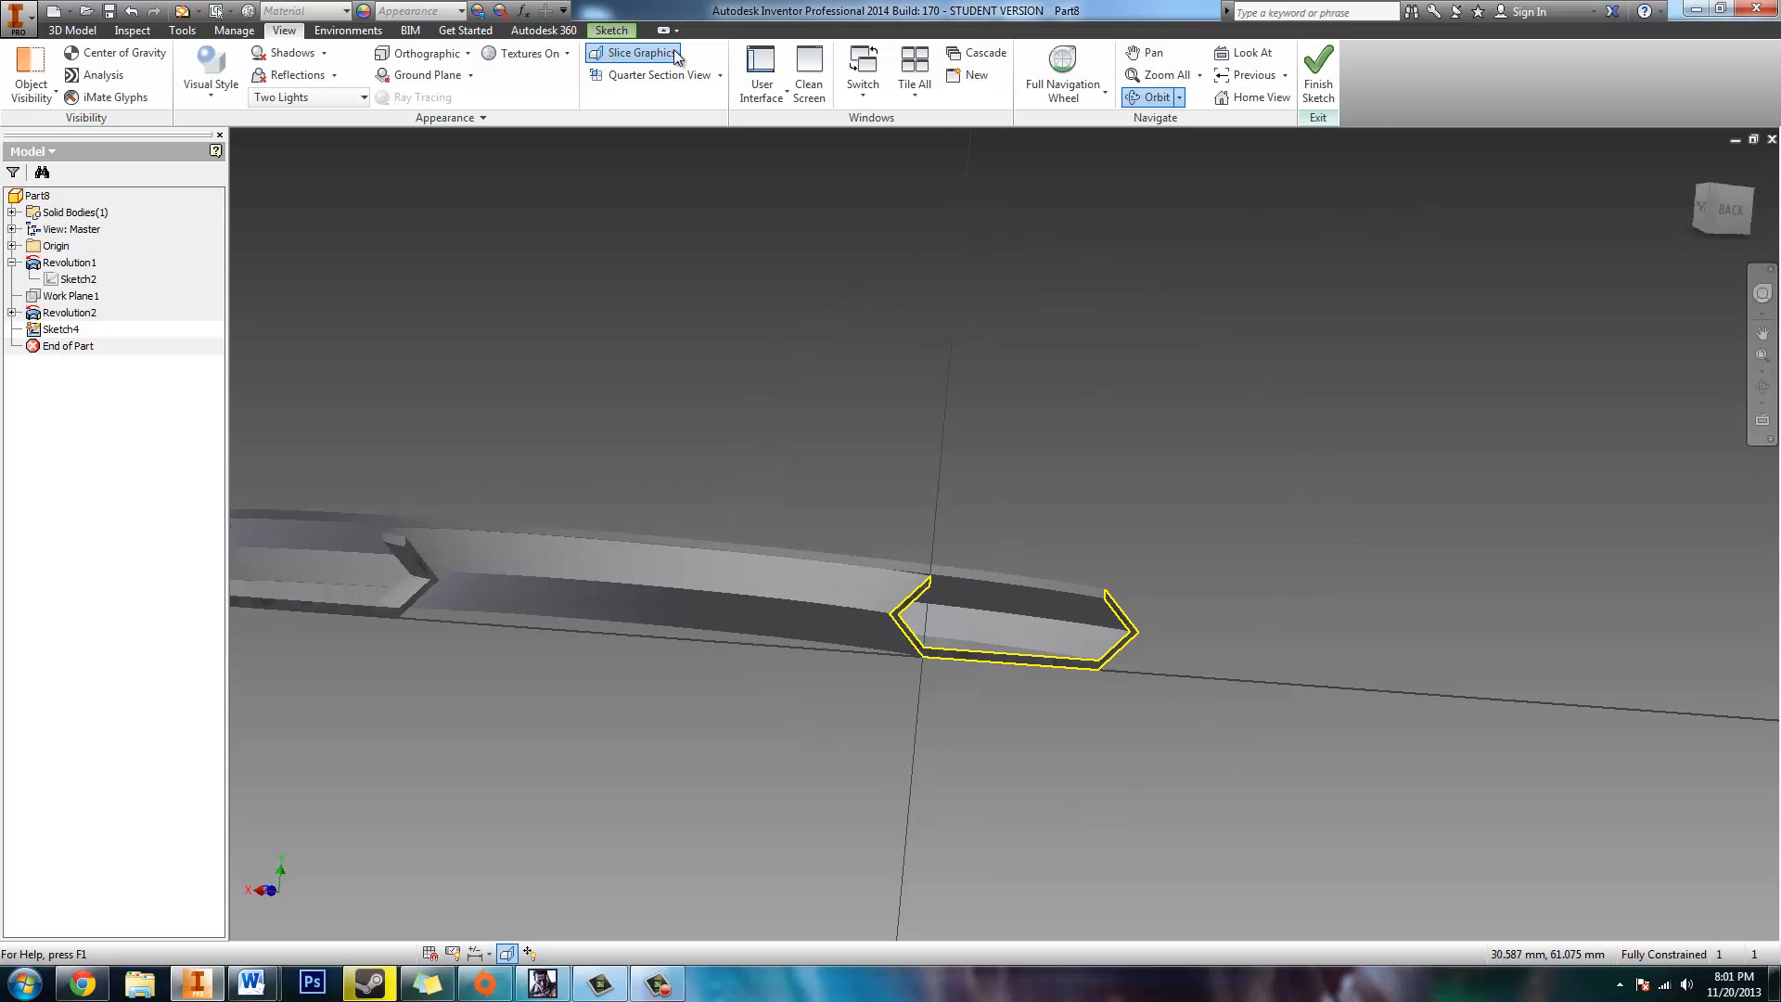
Step: Try to project the sliced track cross-section's edges into the sketch
left_click(612, 29)
left_click(520, 58)
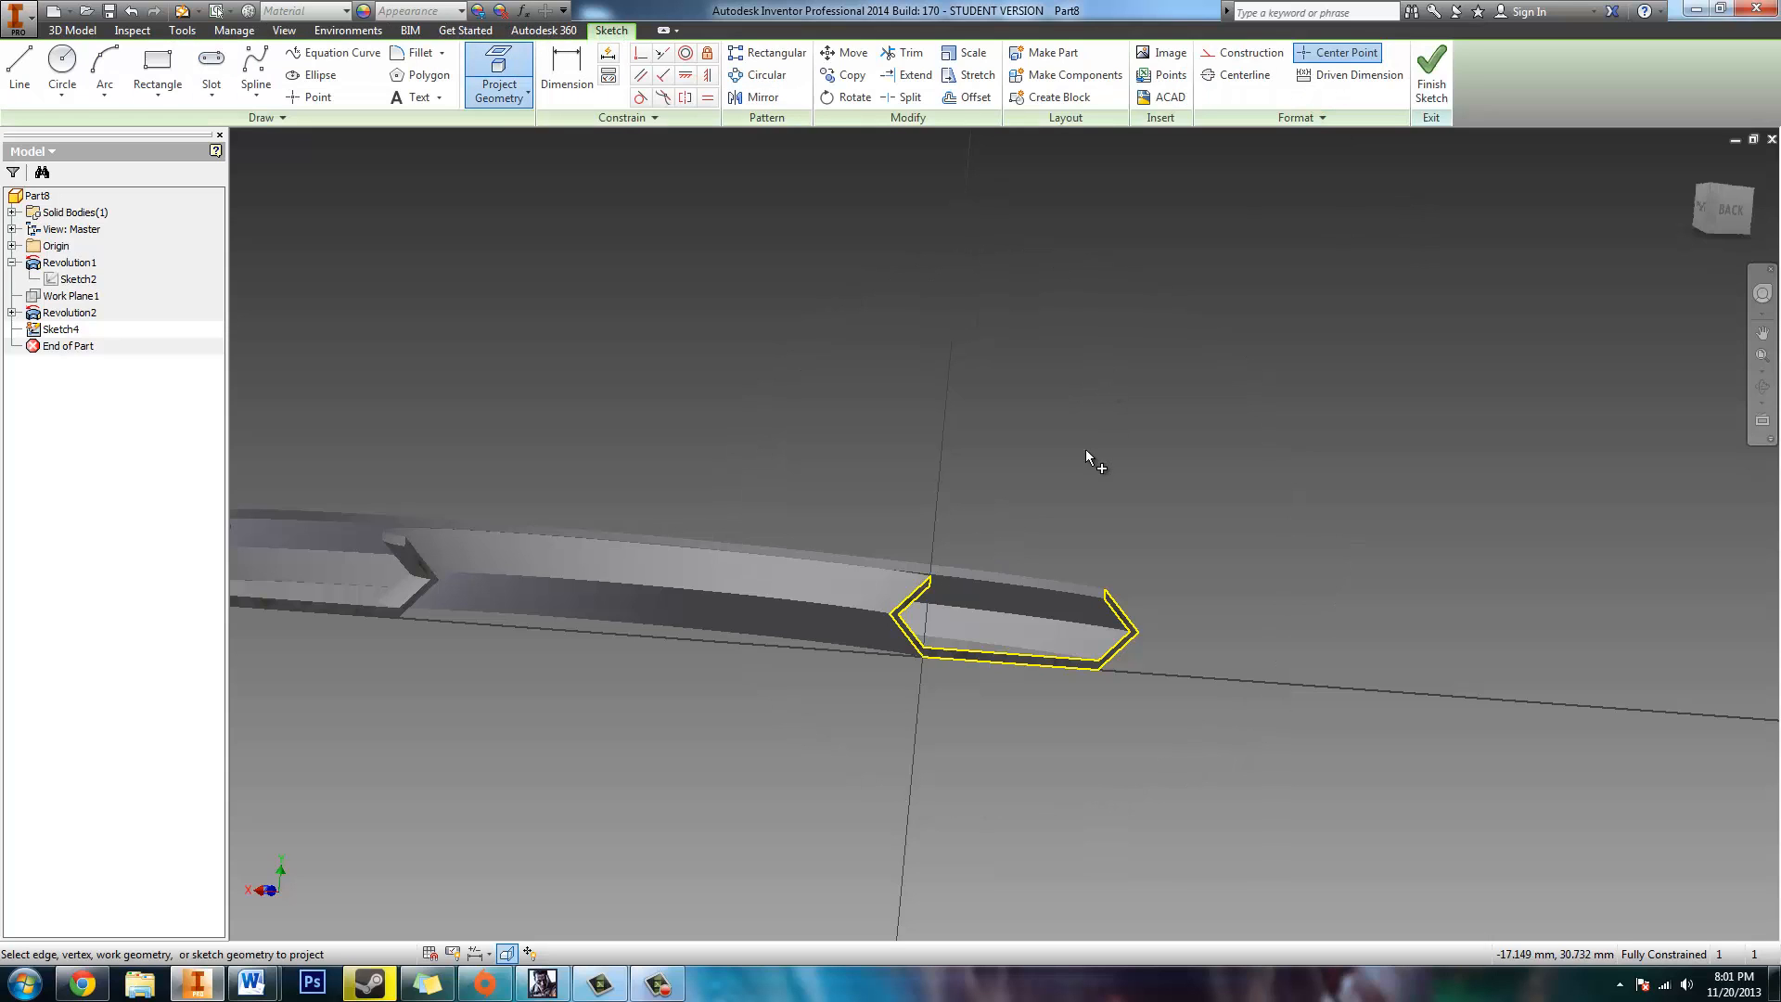
left_click(920, 653)
scroll(924, 654, "up", 2)
scroll(924, 653, "up", 1)
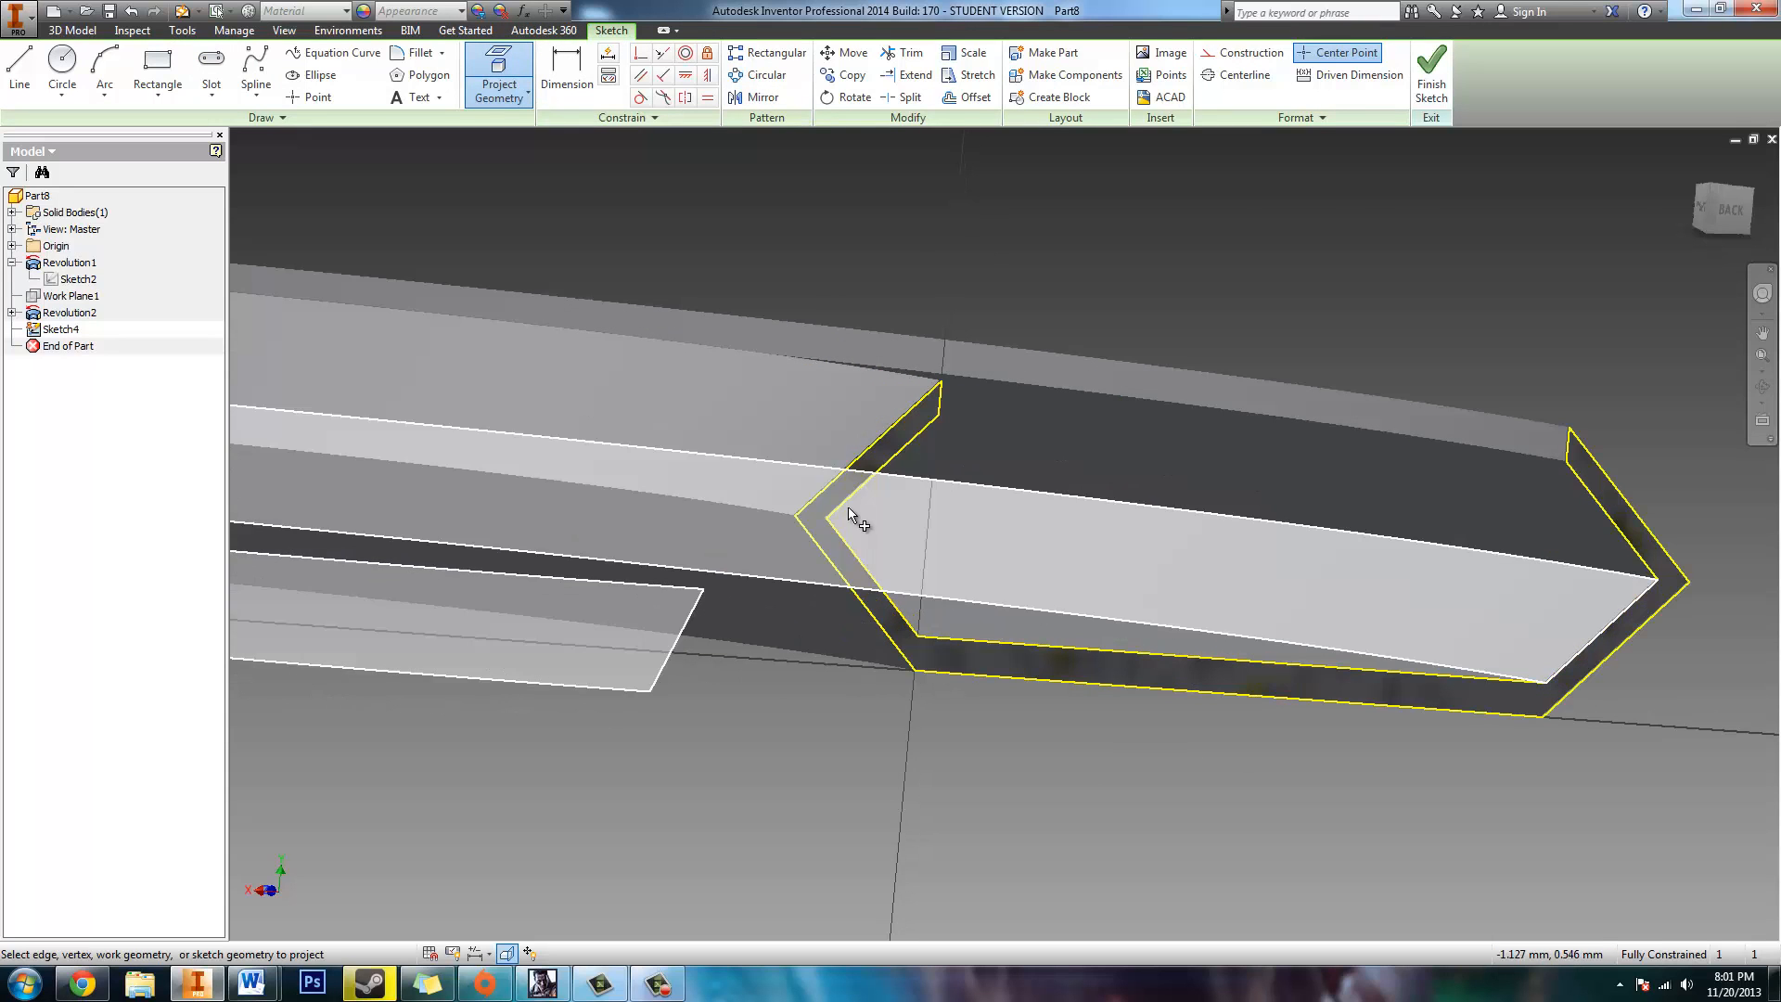
left_click(1727, 212)
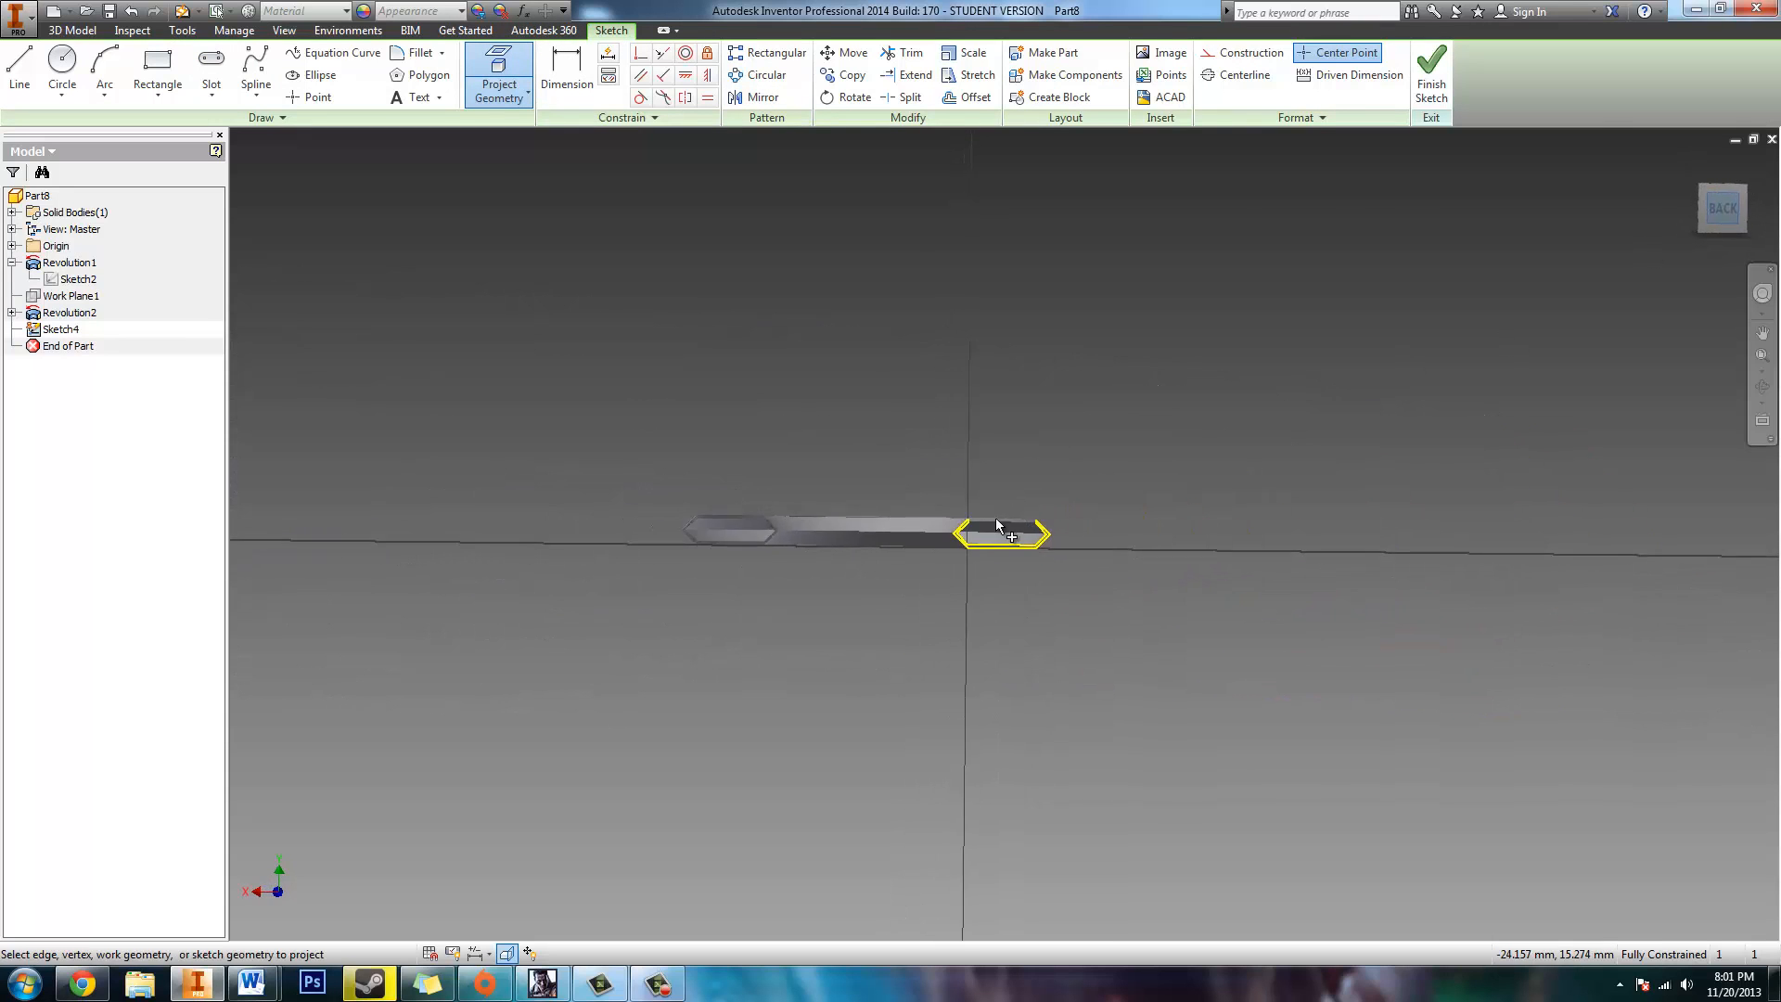
scroll(994, 517, "up", 5)
scroll(1098, 442, "up", 4)
scroll(1022, 330, "down", 8)
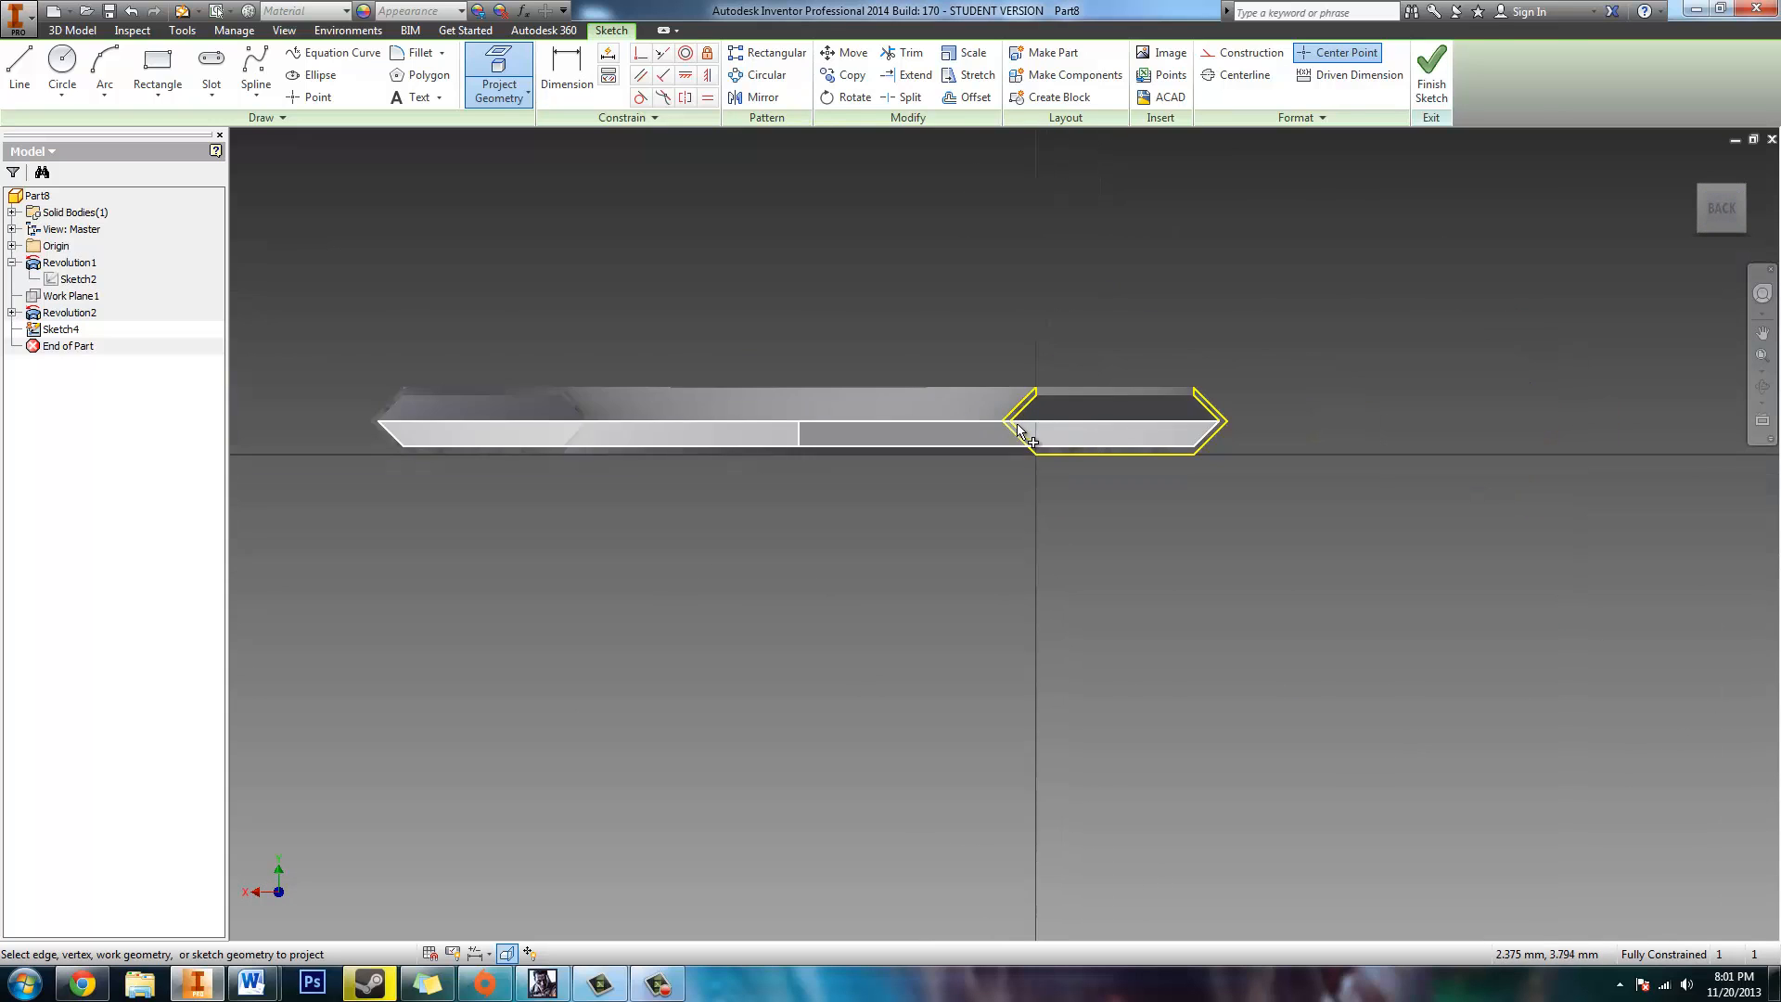
Step: Finish the sketch and extrude the track profile with the To Next extent, joining the two curved segments
left_click(1433, 74)
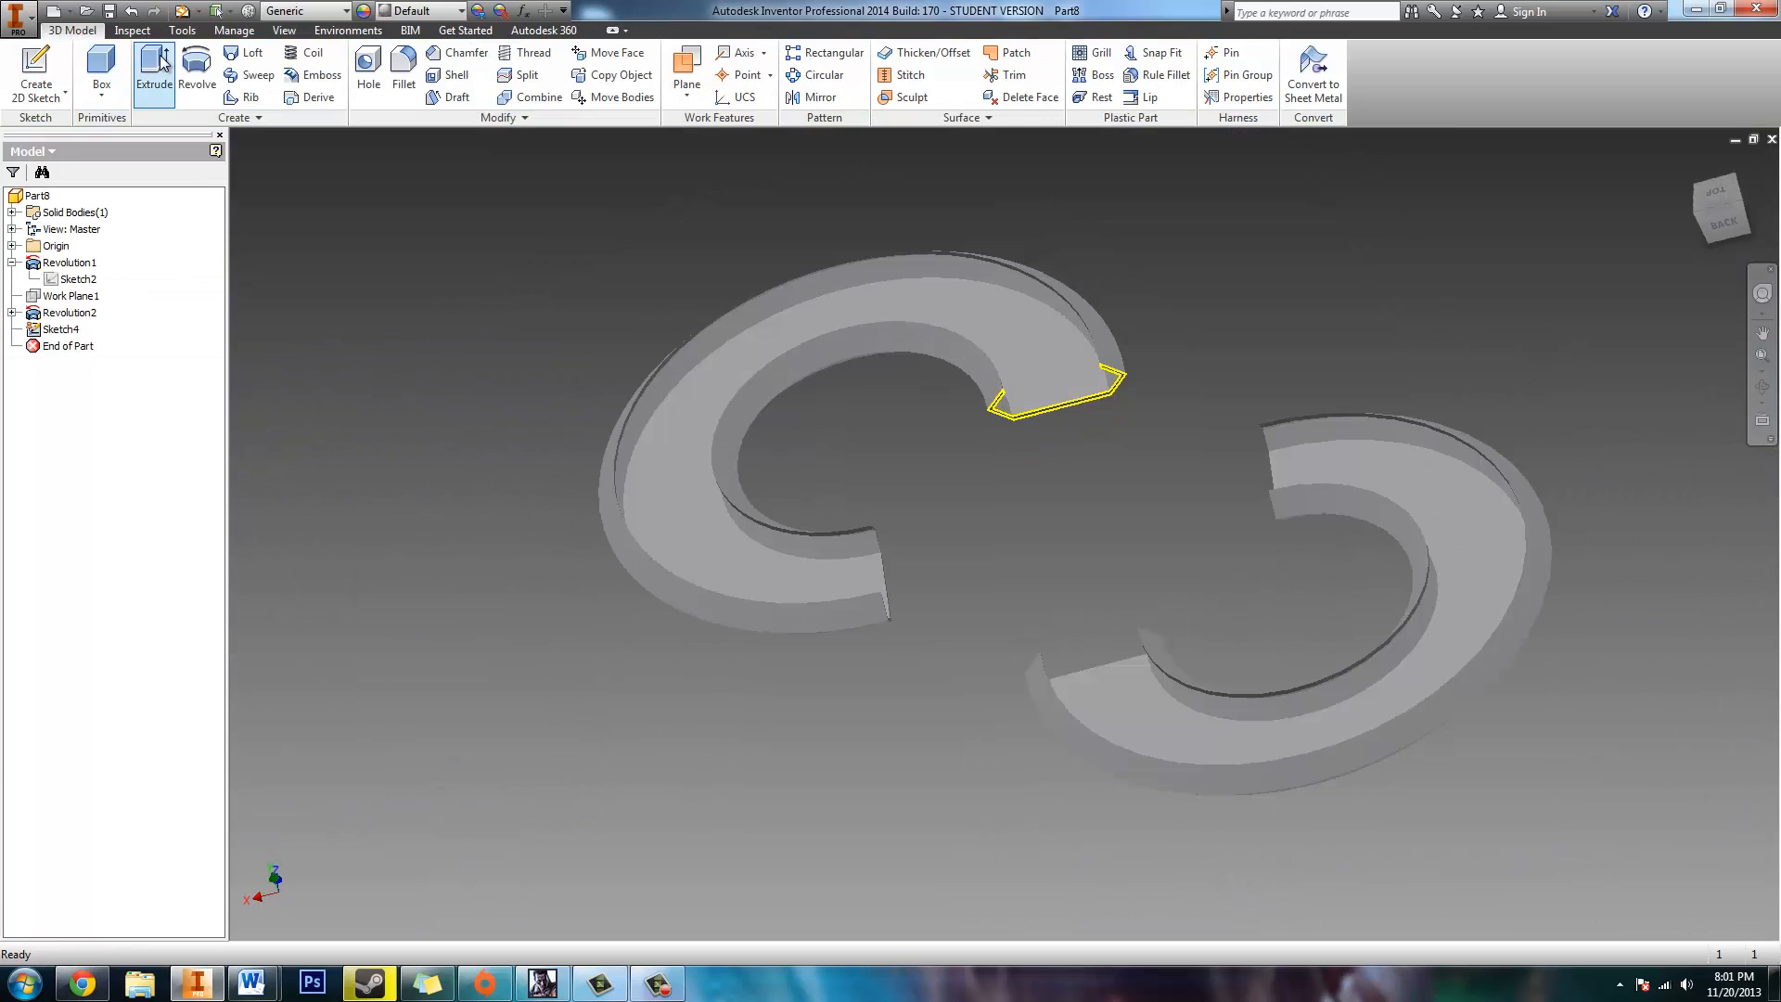
left_click(154, 65)
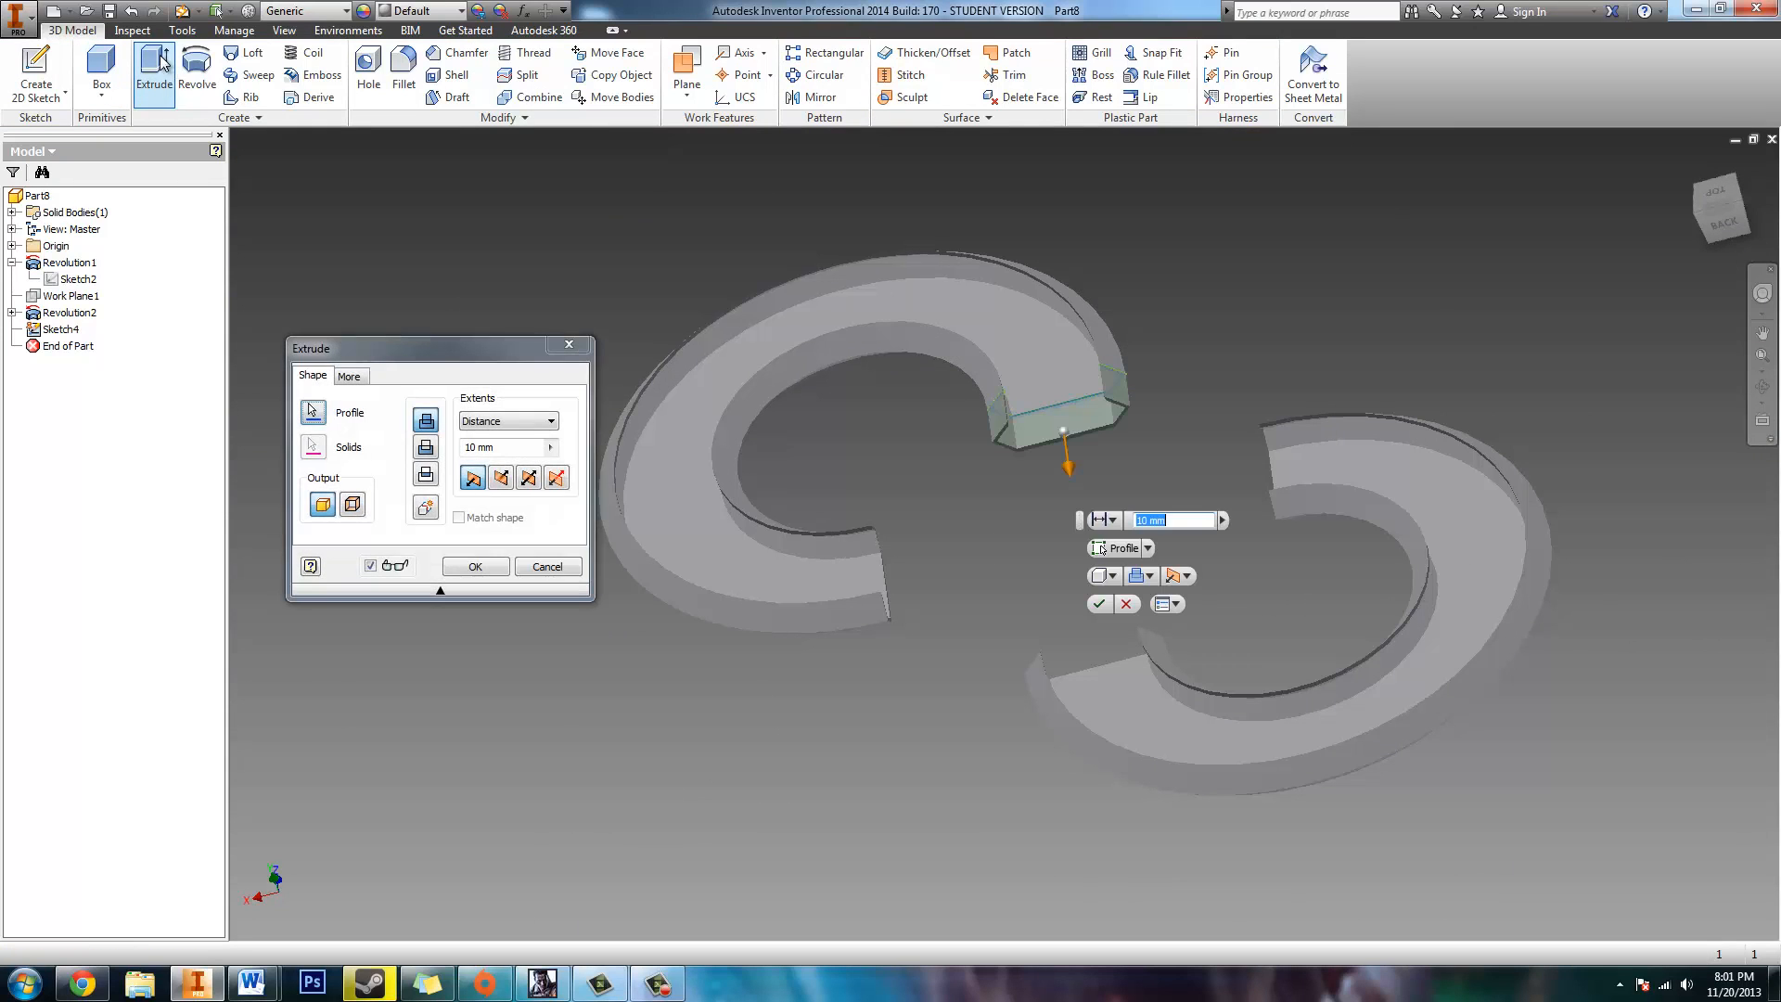
left_click(497, 423)
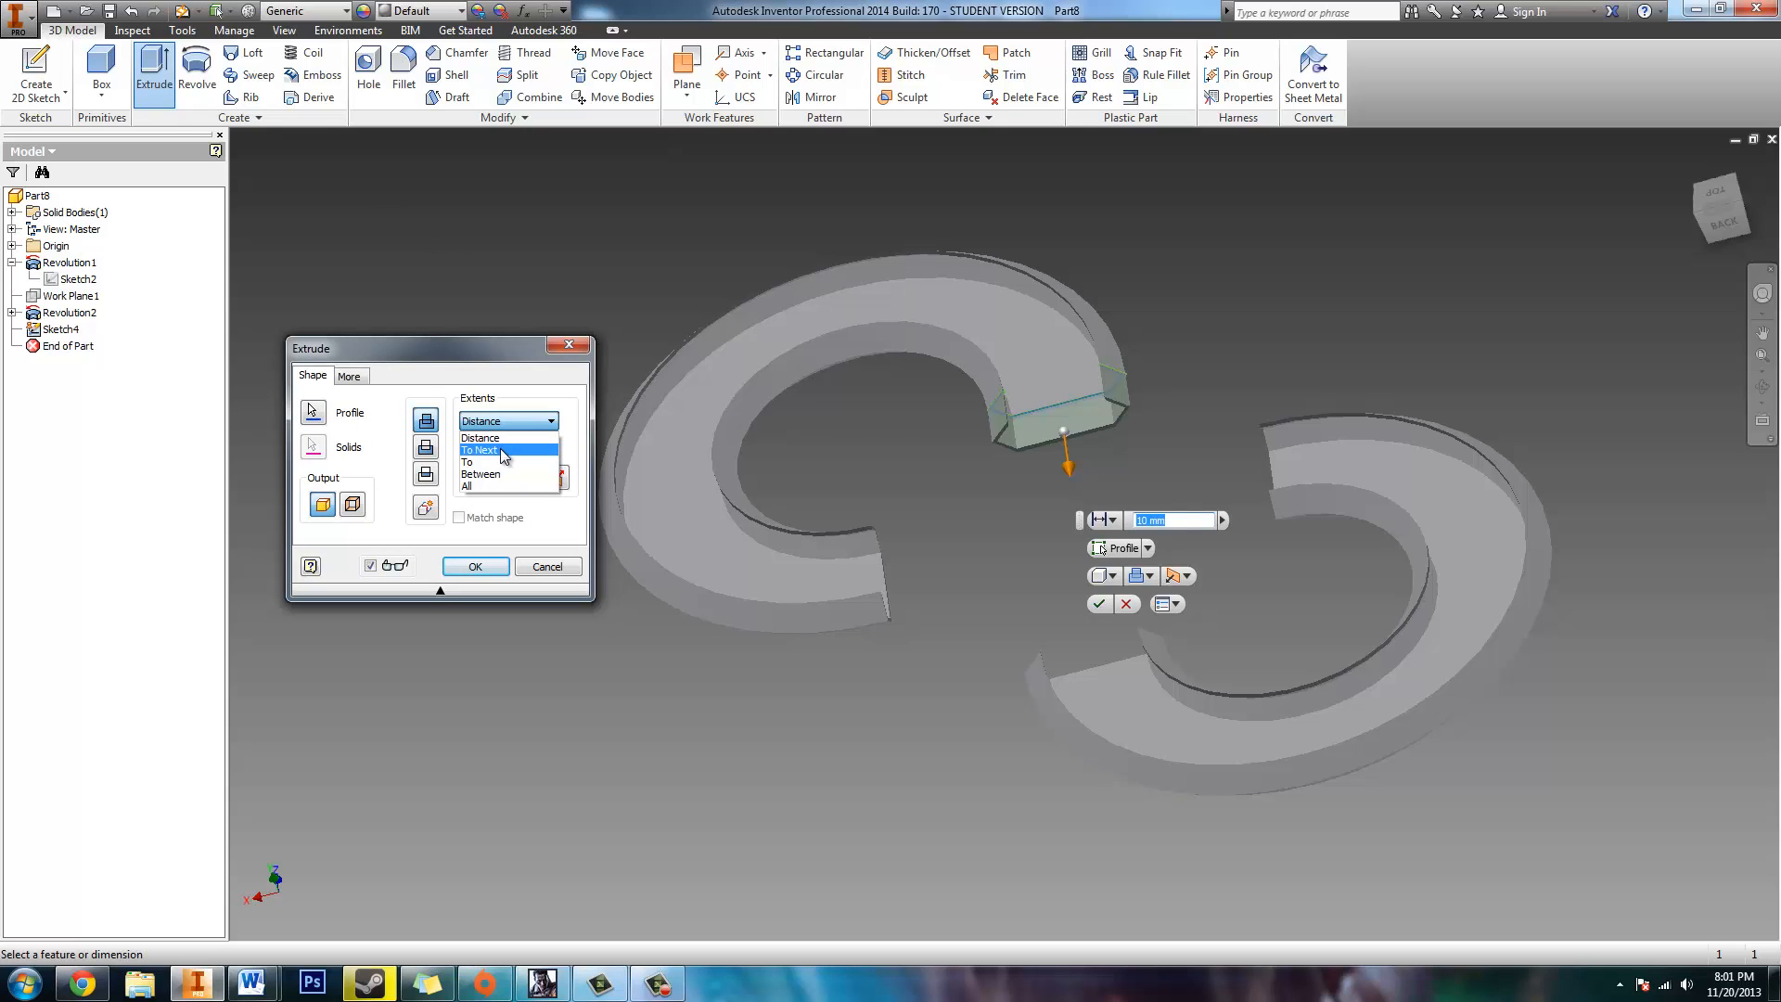
left_click(502, 451)
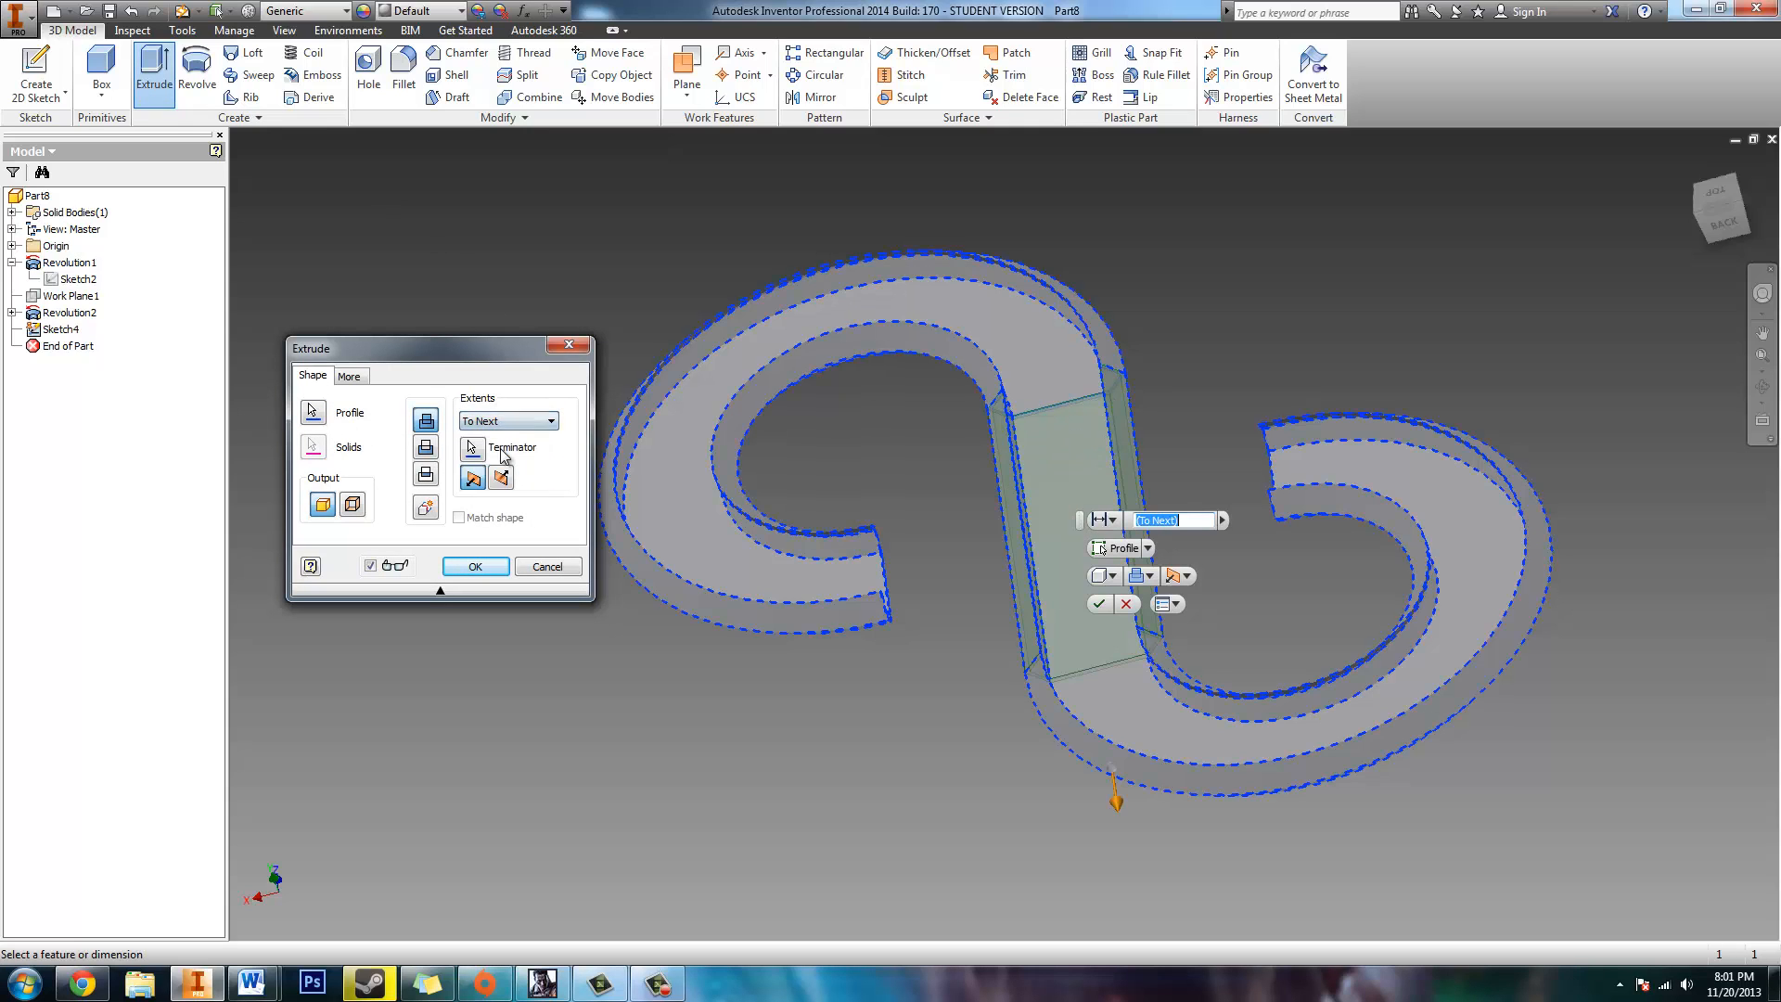
left_click(475, 566)
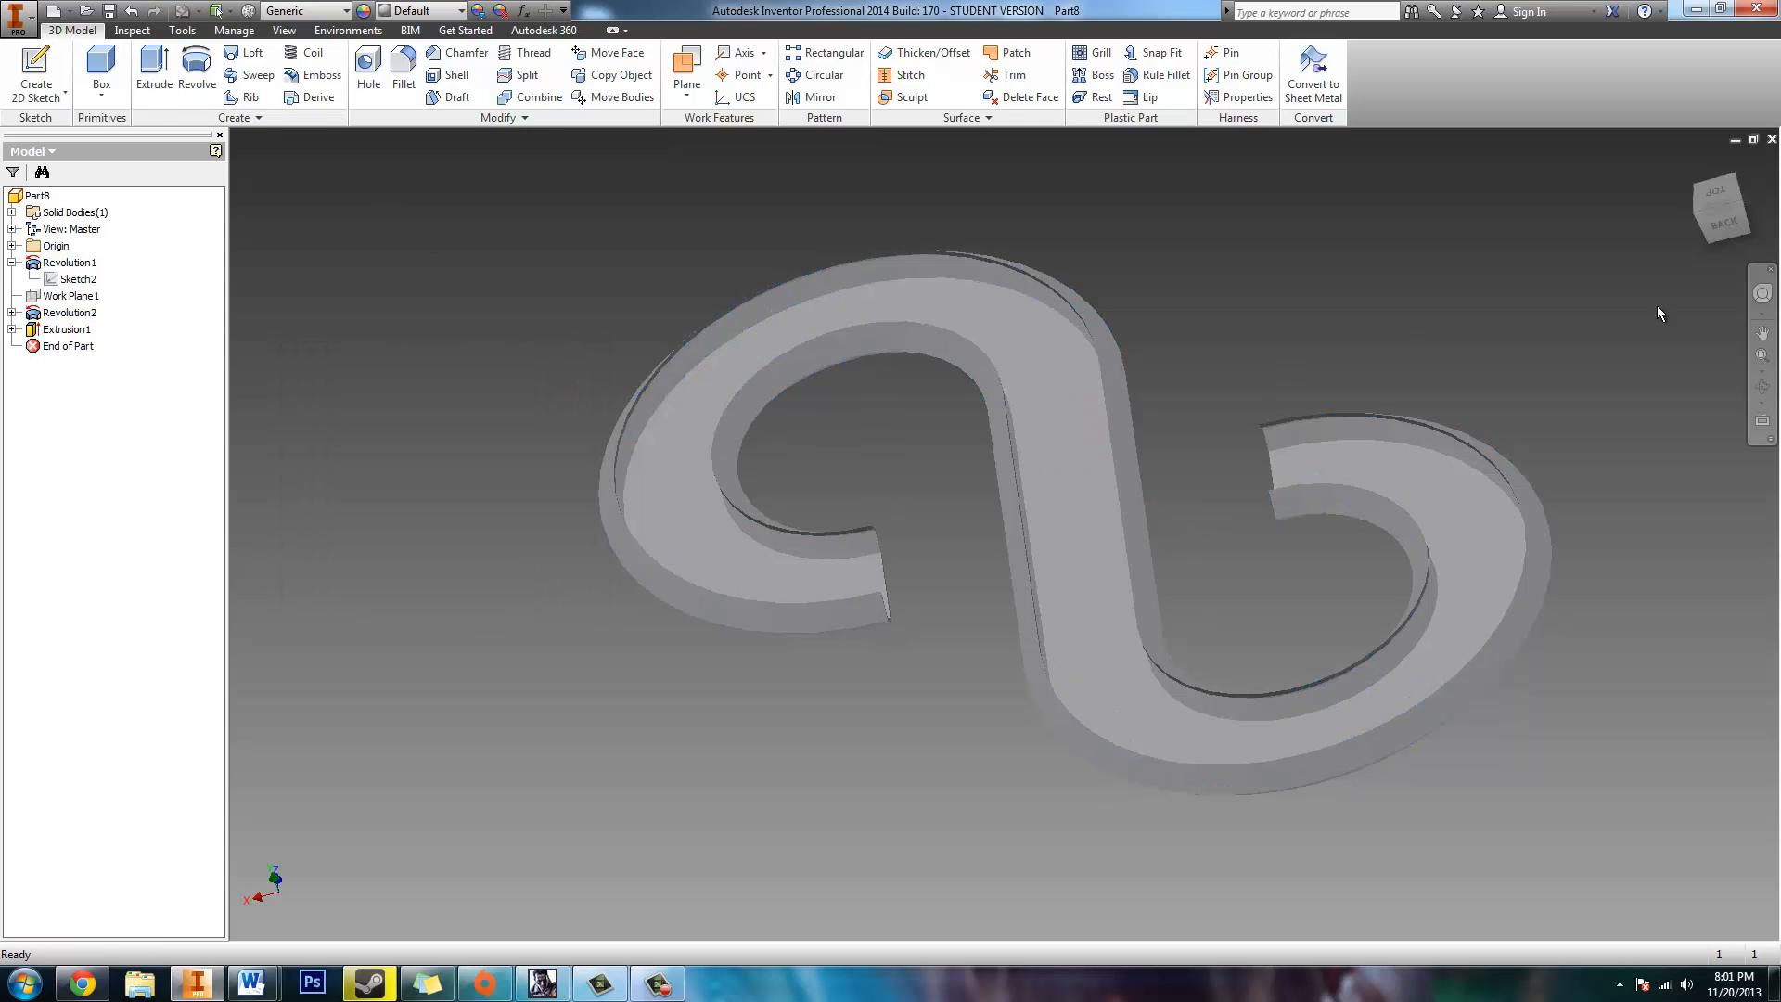
Step: Start a sketch on the remaining open end face of one curved segment
left_click(1762, 387)
left_click_drag(1081, 430, 1128, 352)
key("Escape")
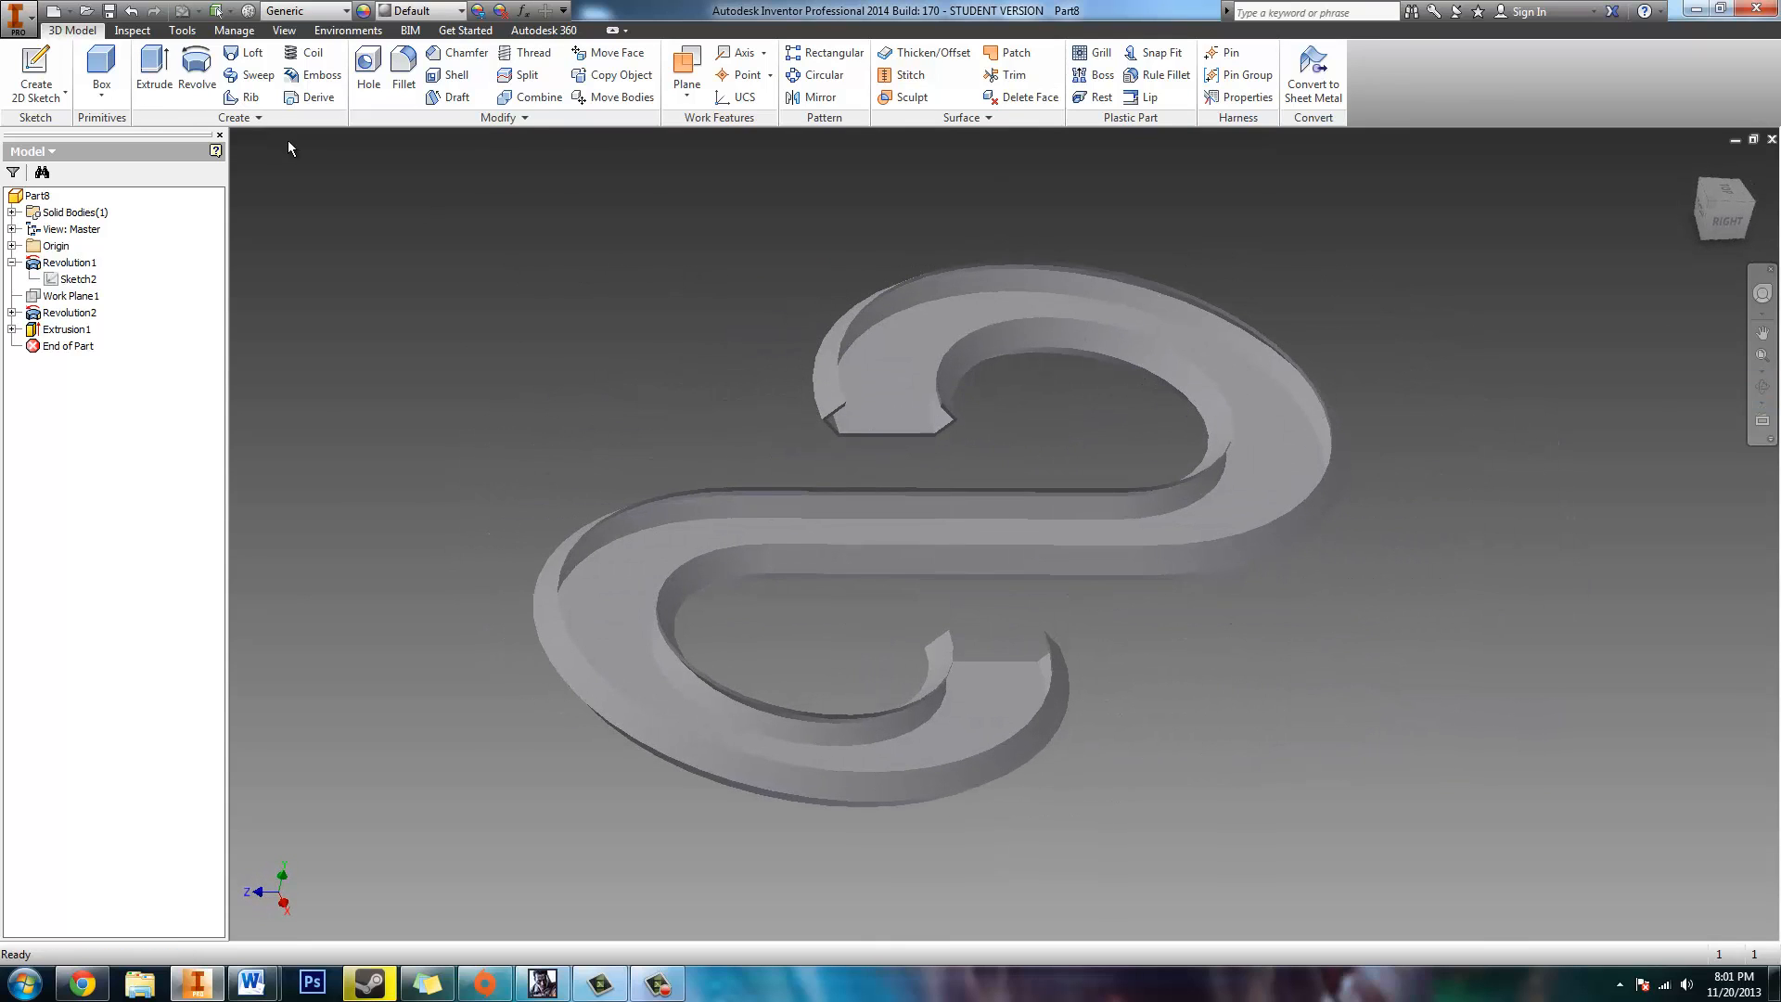
left_click(37, 74)
scroll(676, 258, "down", 10)
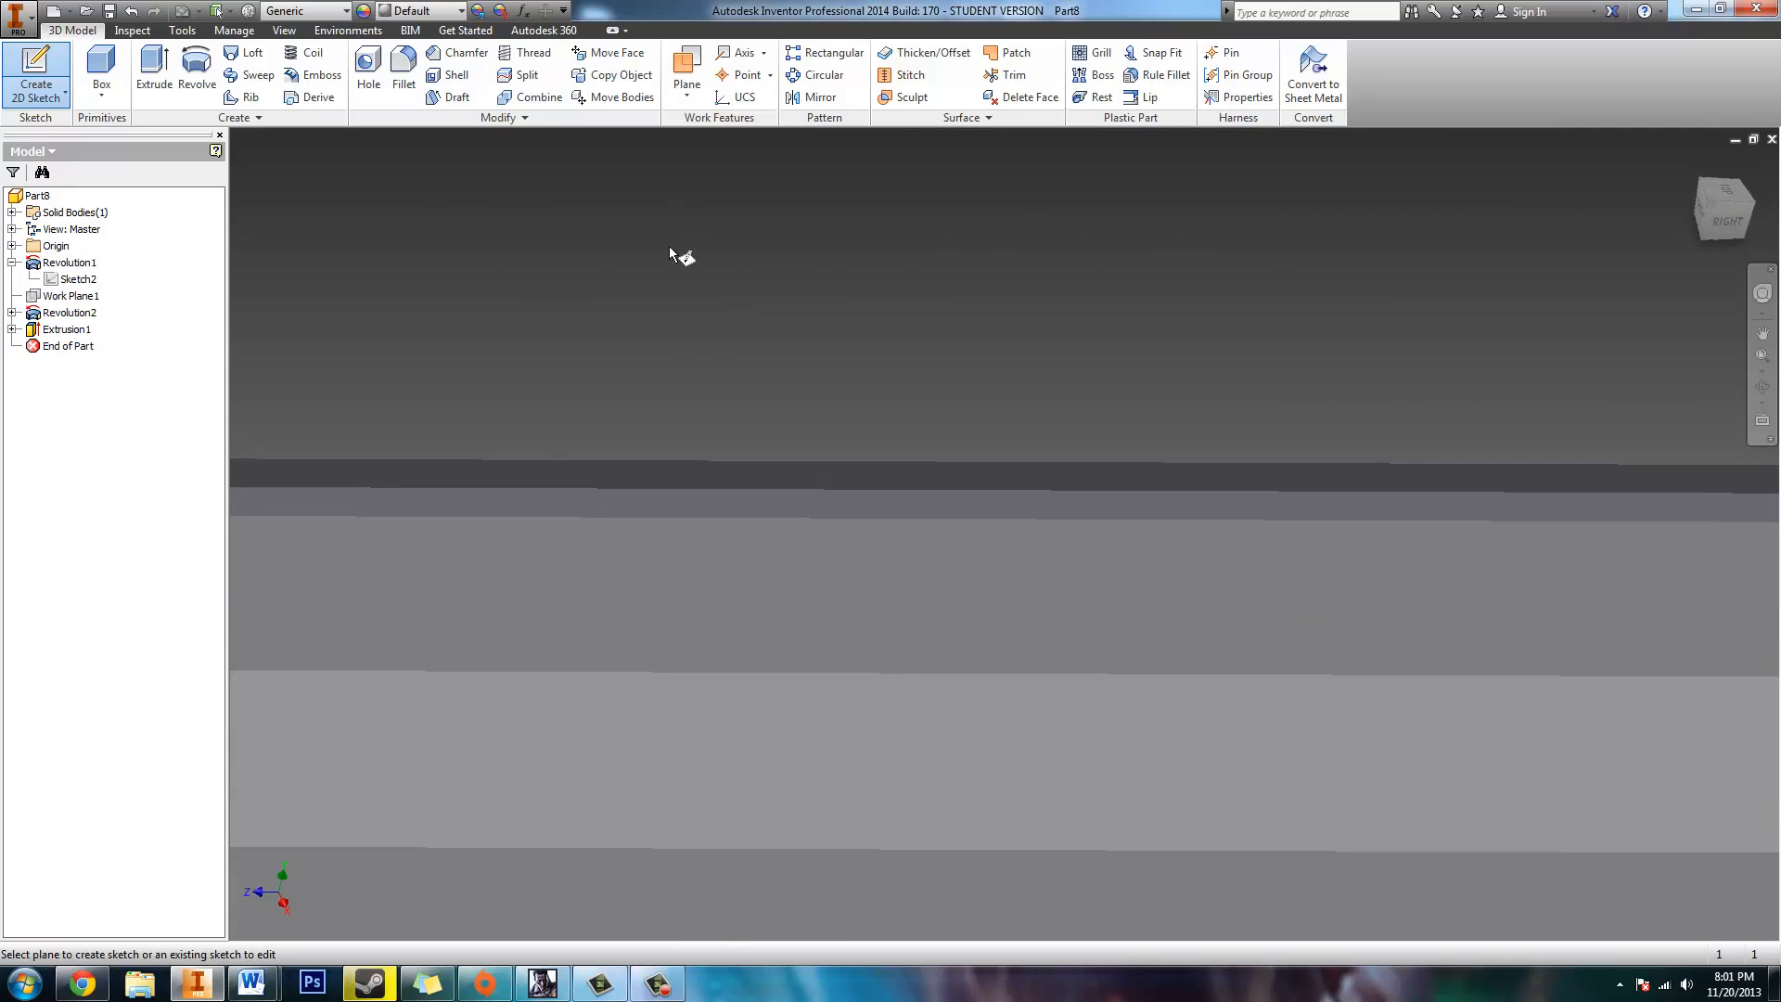
left_click(507, 270)
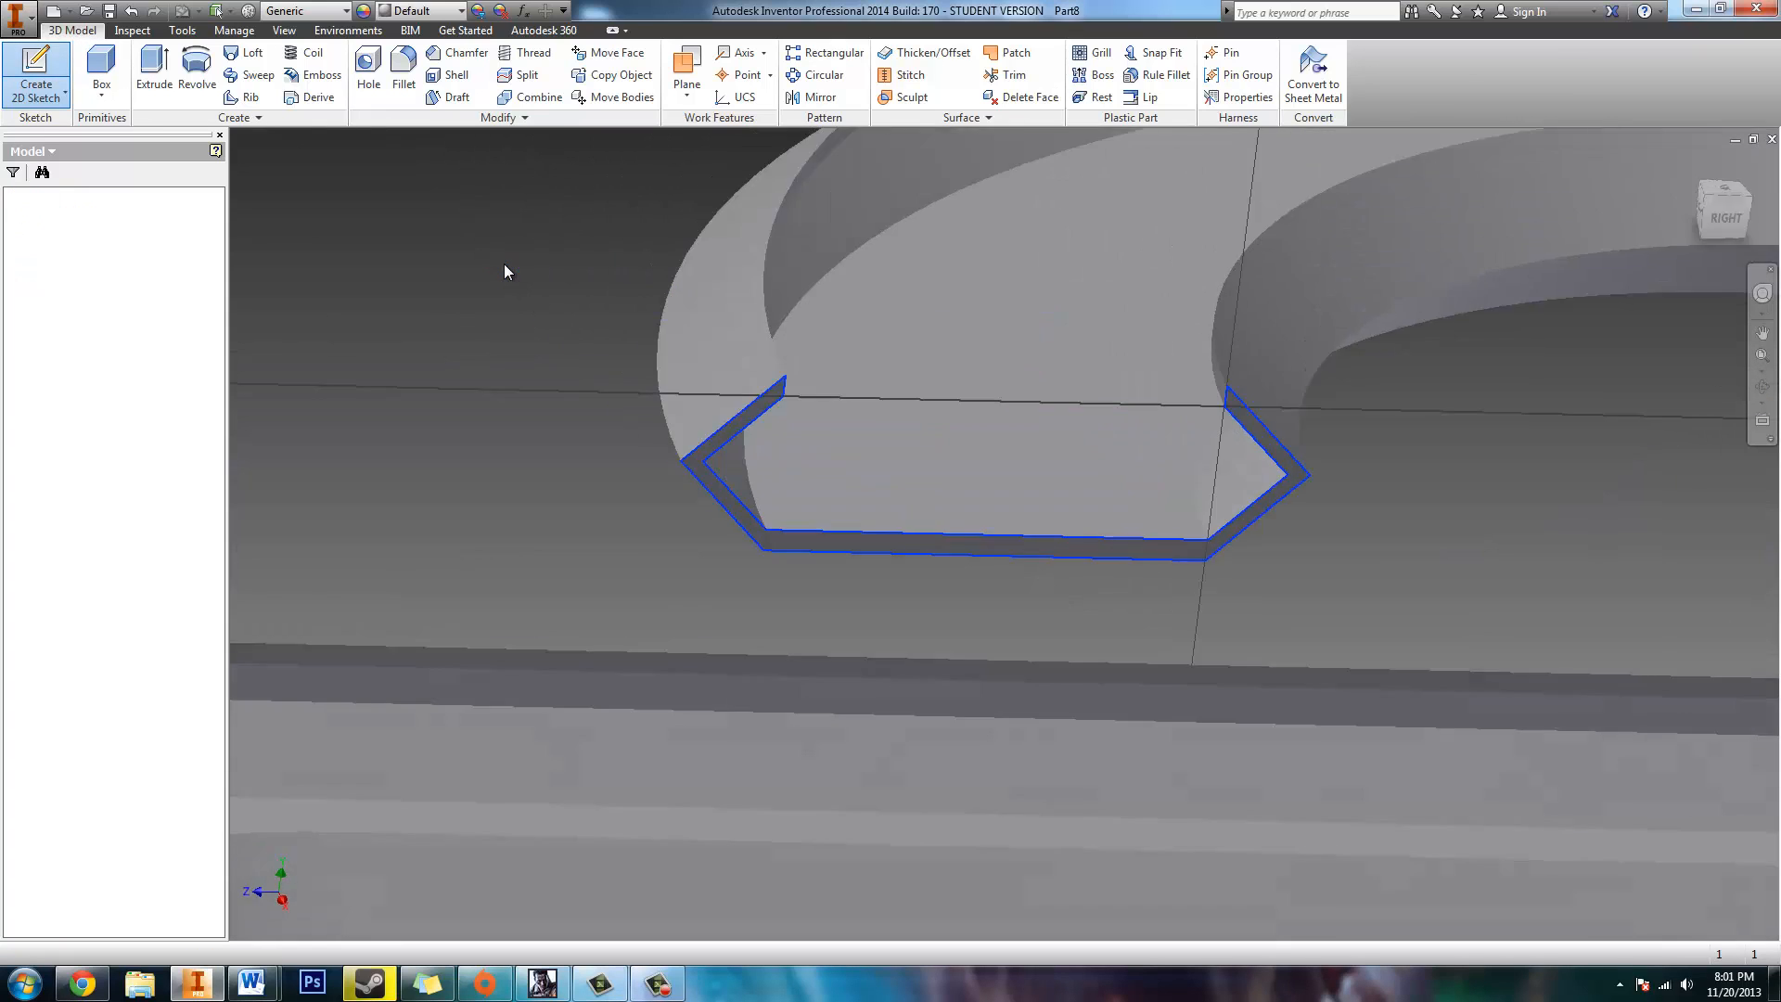
Step: Finish the sketch and set up an extrusion of its track profile with the To Next extent, toward the straight section
left_click(1762, 388)
left_click_drag(1140, 425, 1021, 423)
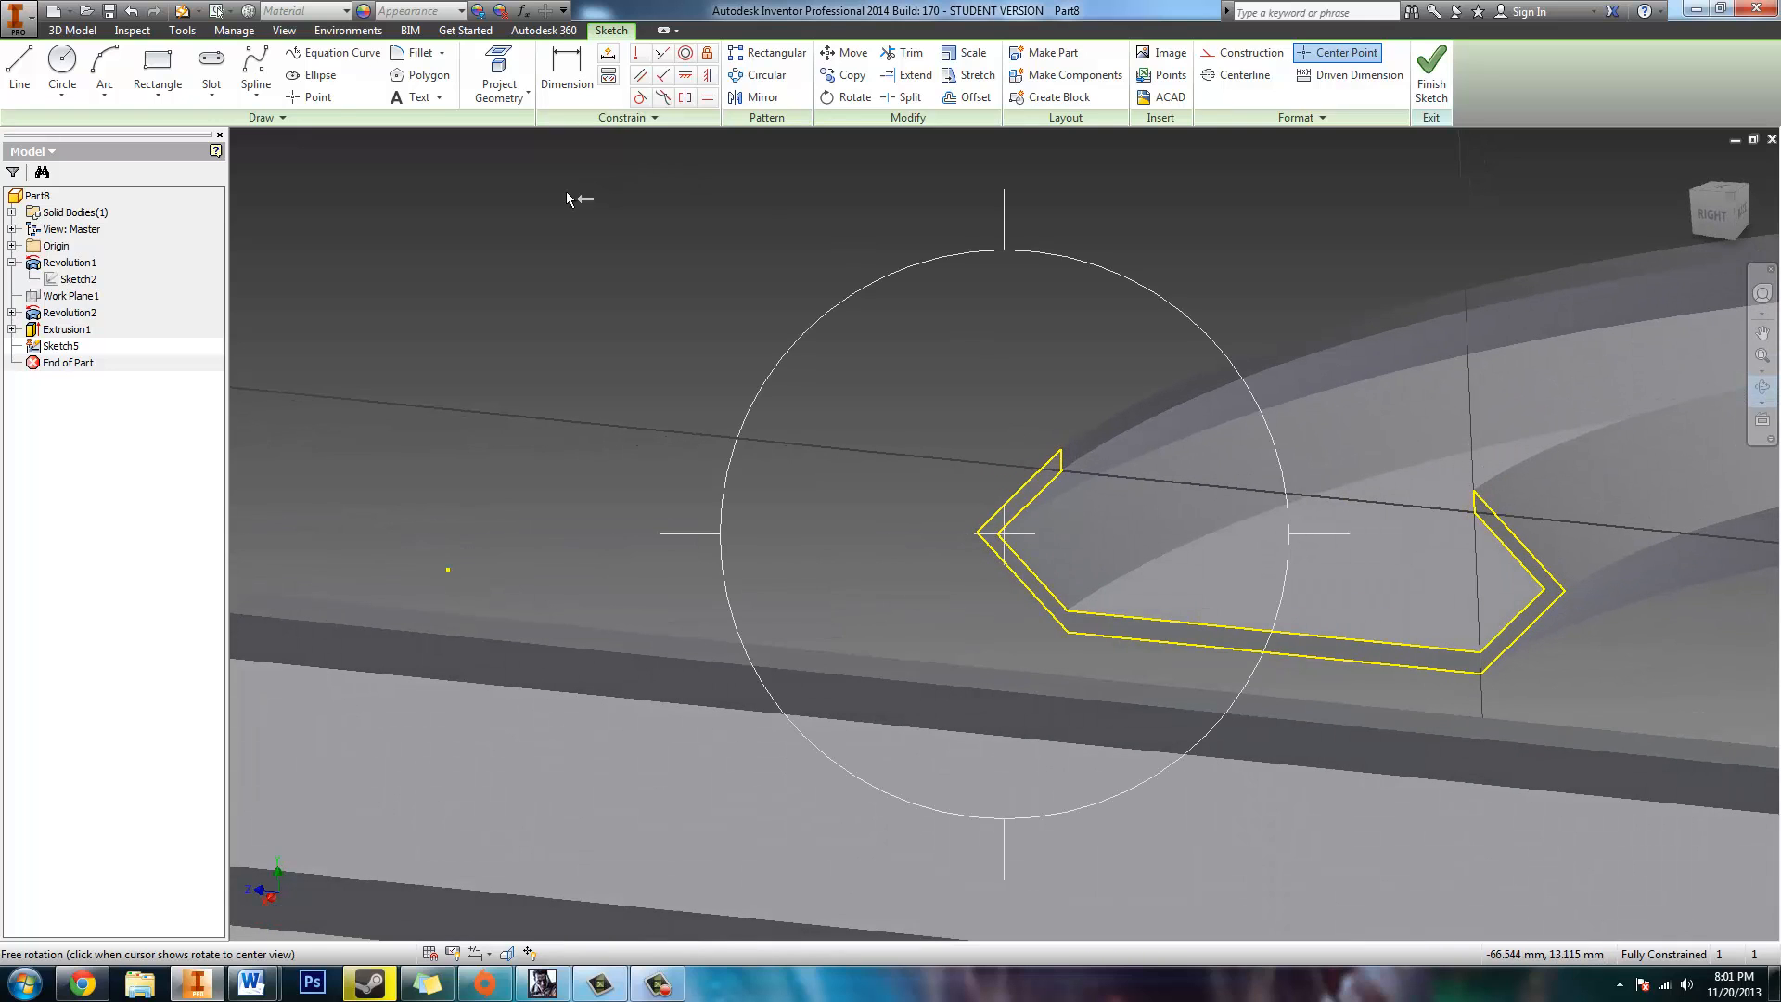
key("Escape")
left_click(1427, 75)
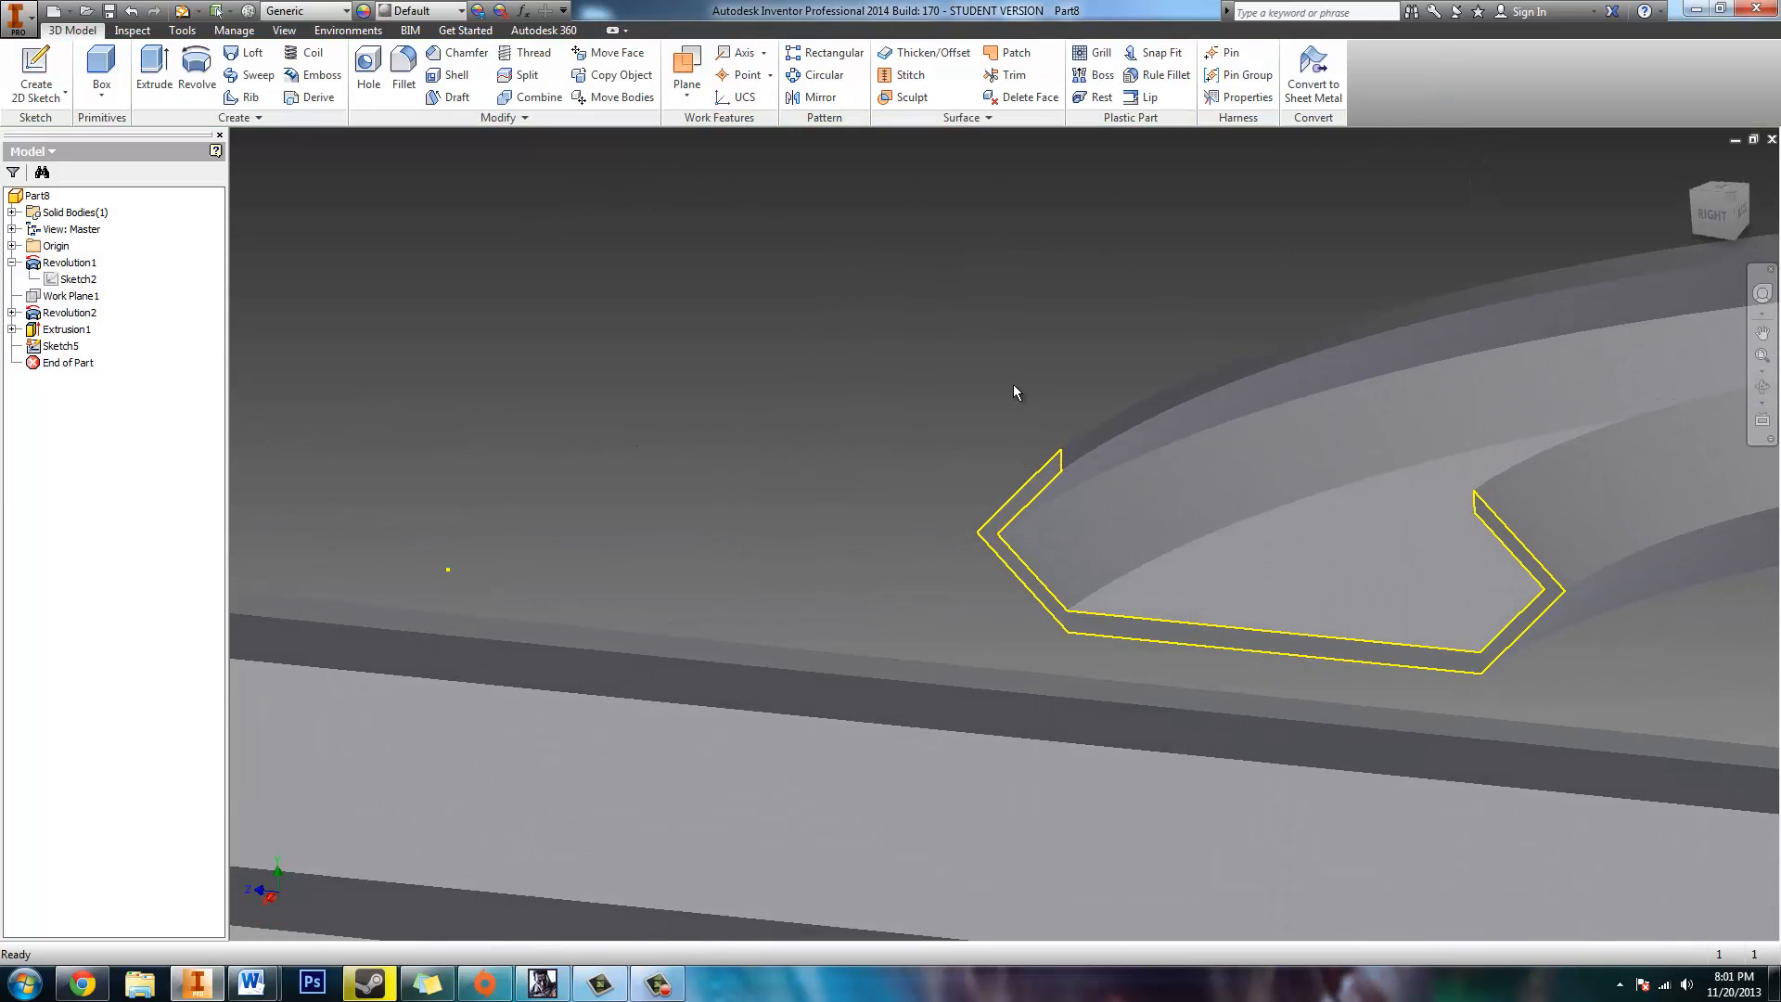
left_click(154, 70)
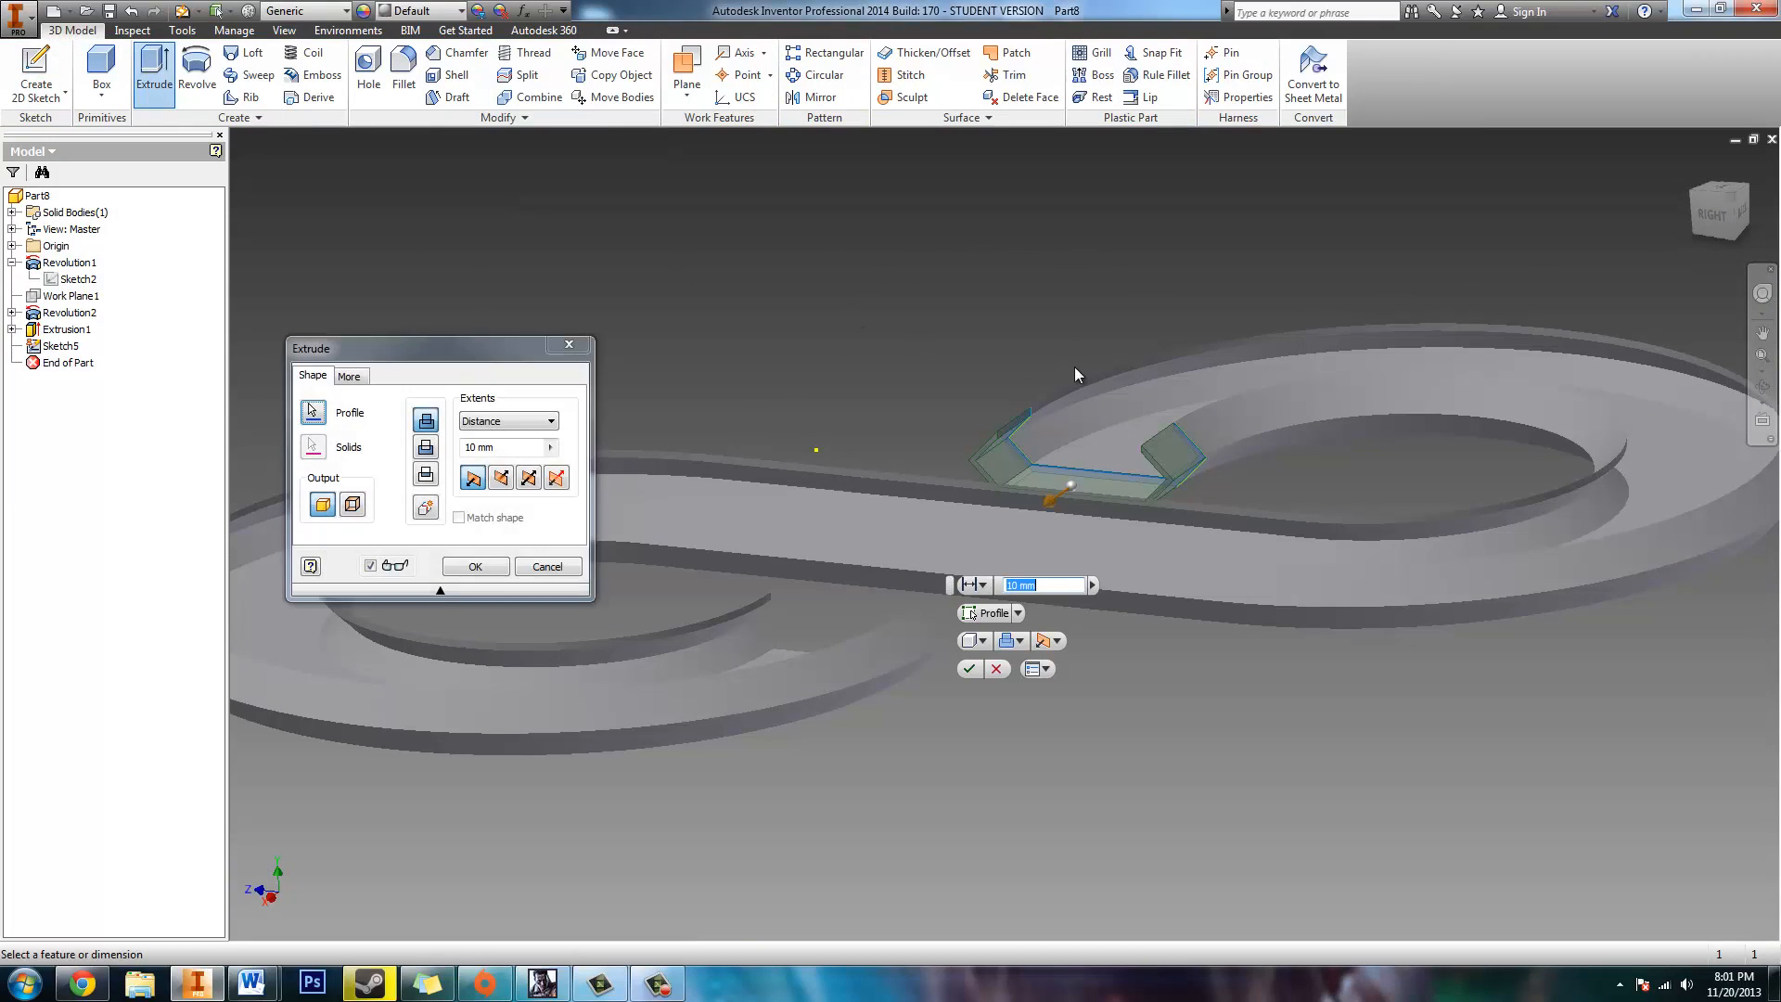
left_click(539, 425)
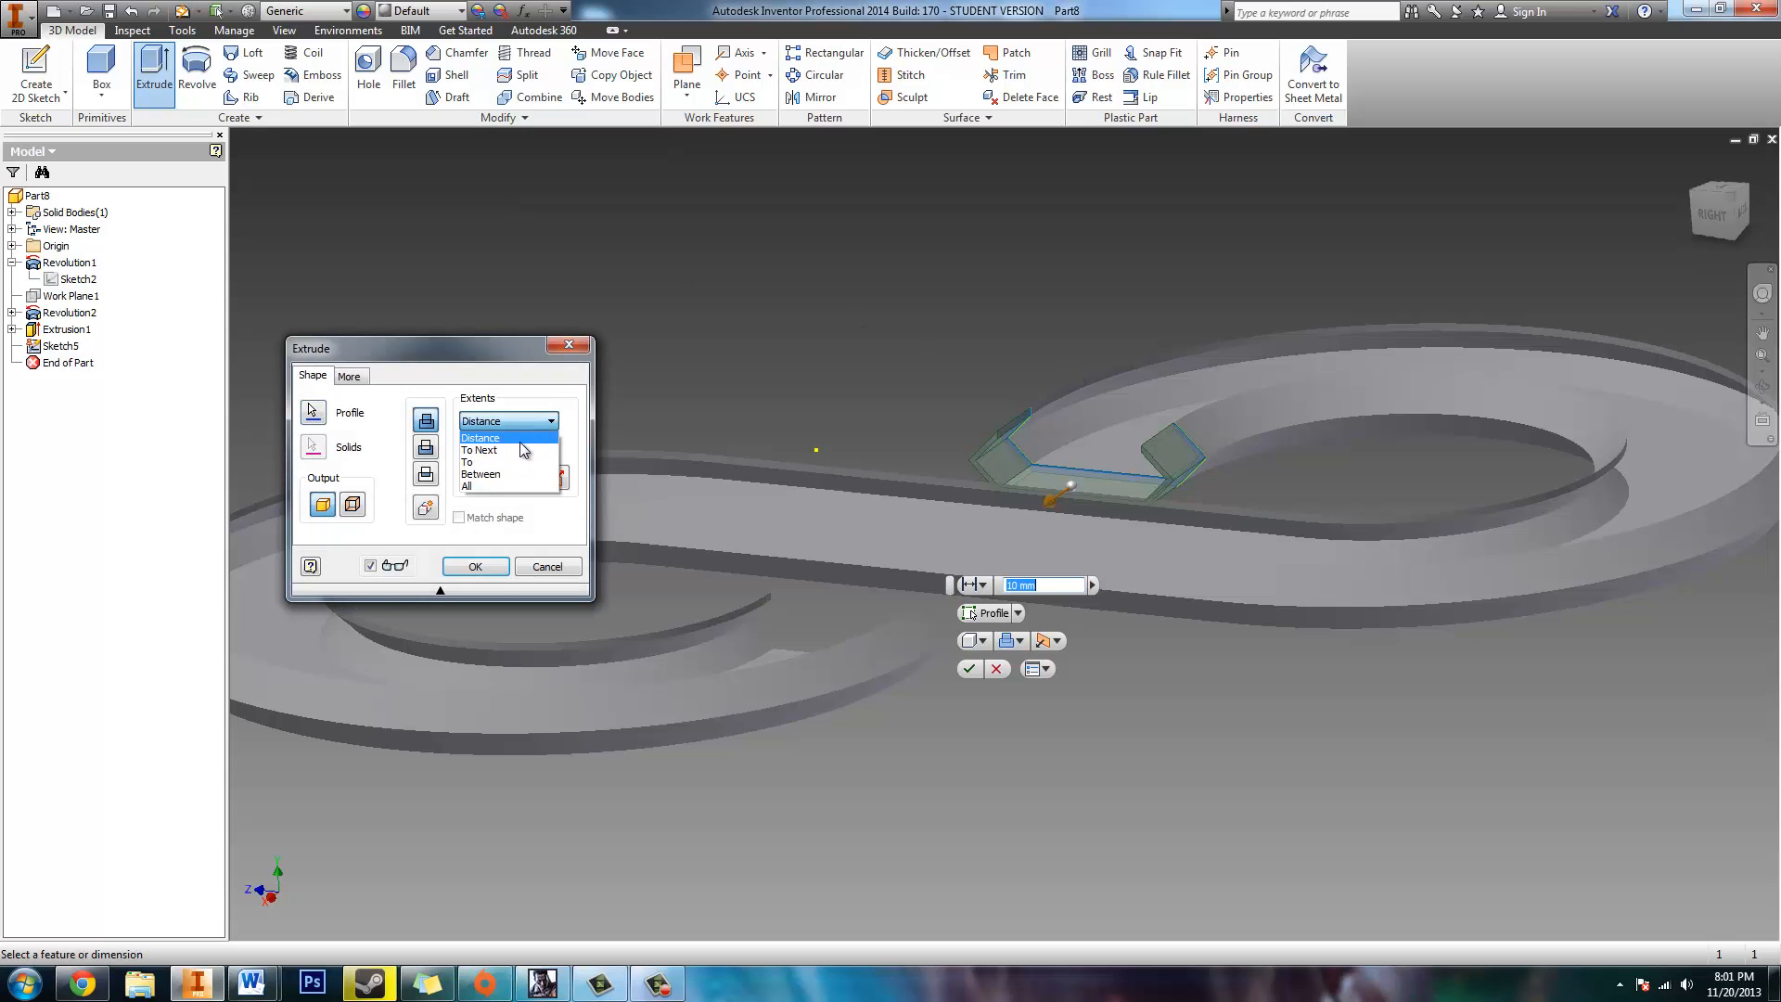
left_click(503, 451)
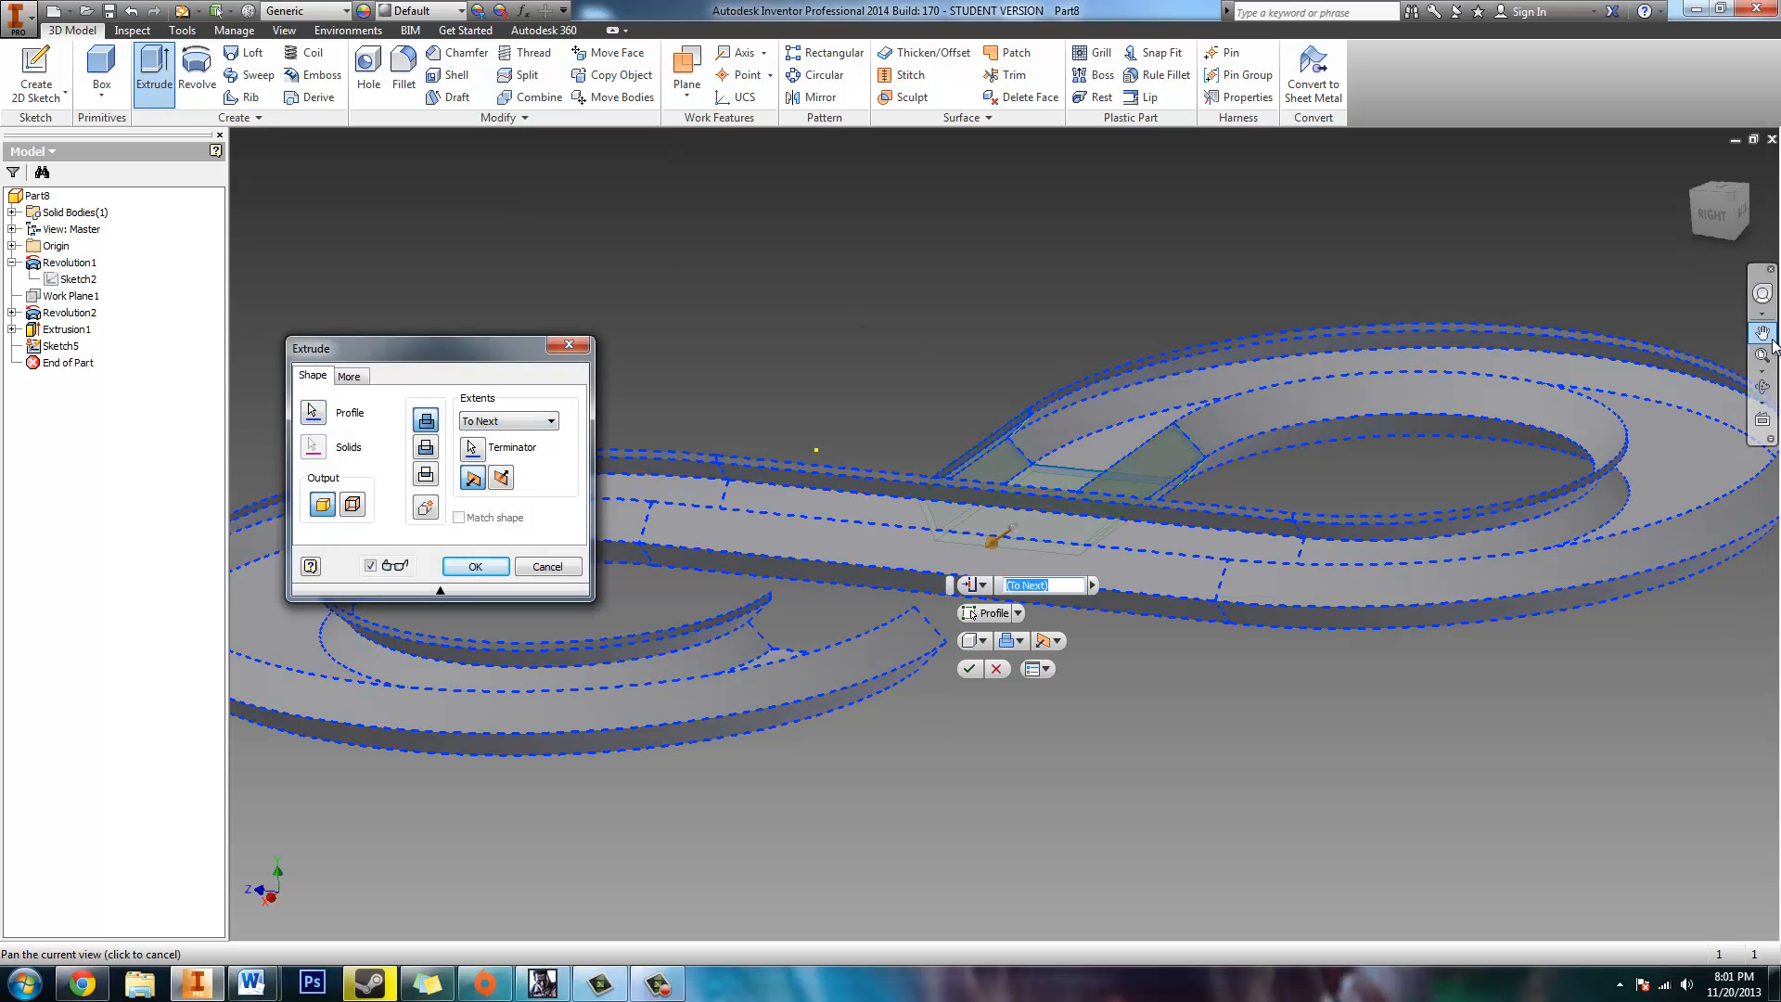
left_click(1765, 389)
left_click_drag(1131, 408, 1041, 534)
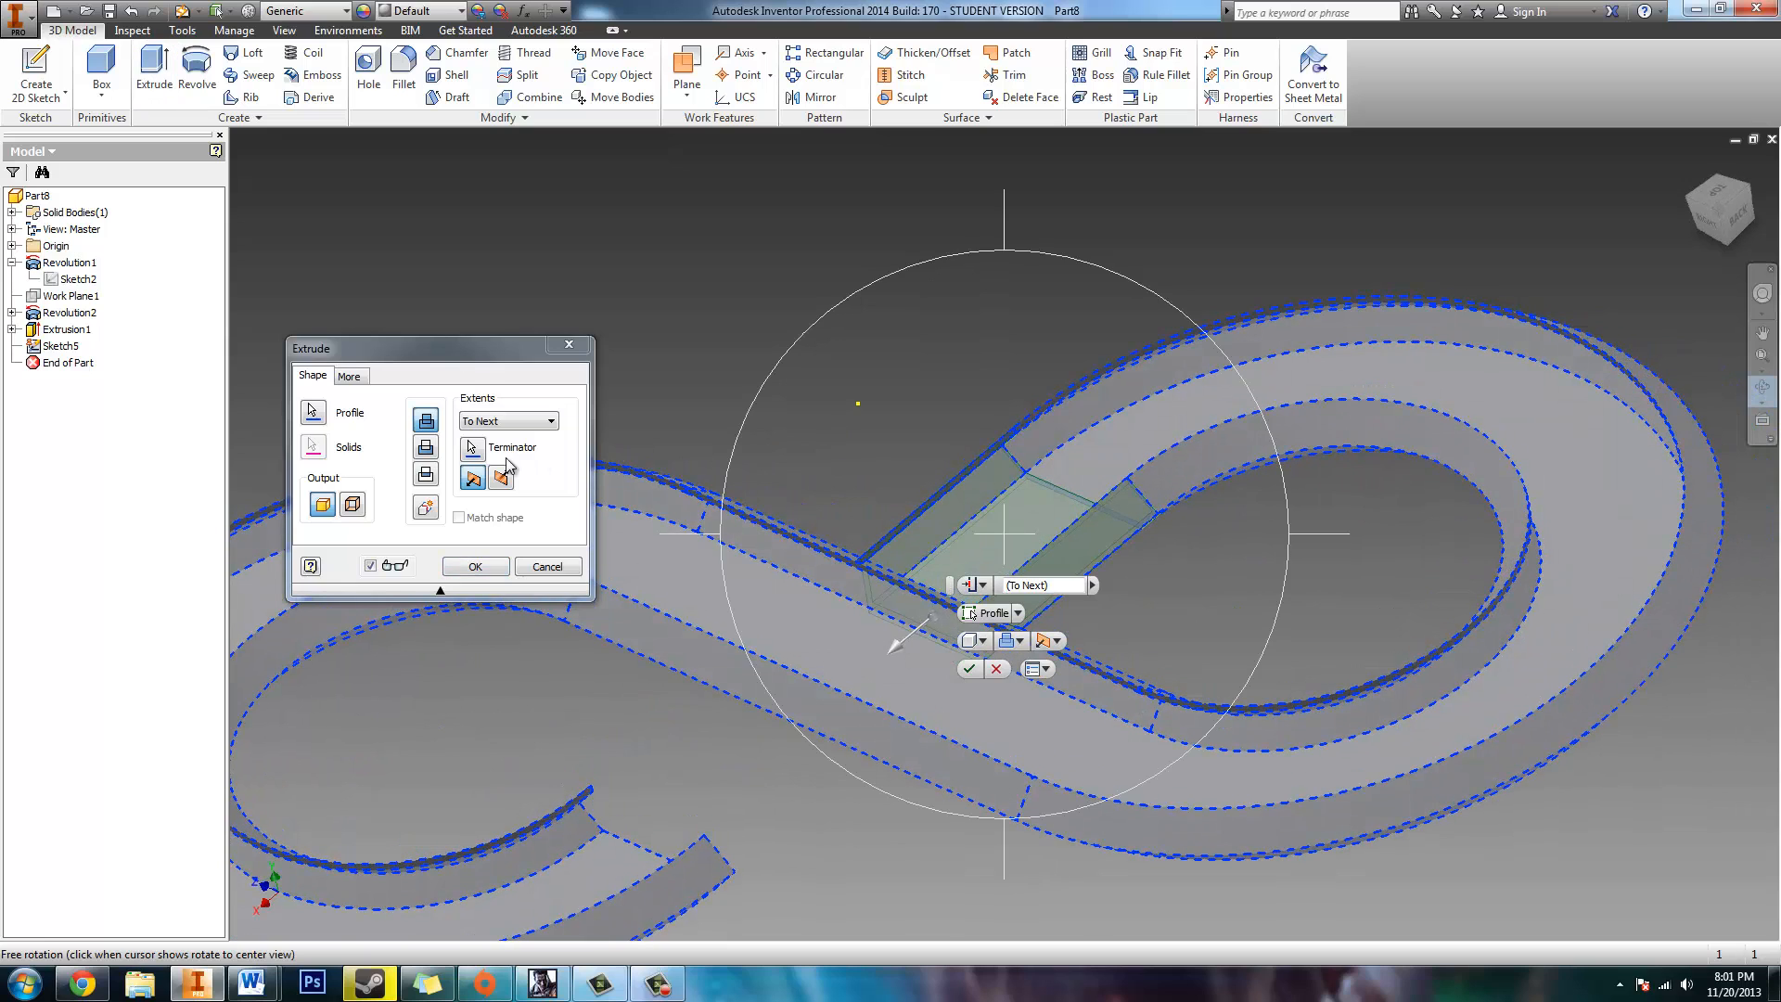
Step: Try a Distance extent of 73.500 mm for the extrusion, running across the straight section
left_click(499, 424)
left_click(492, 436)
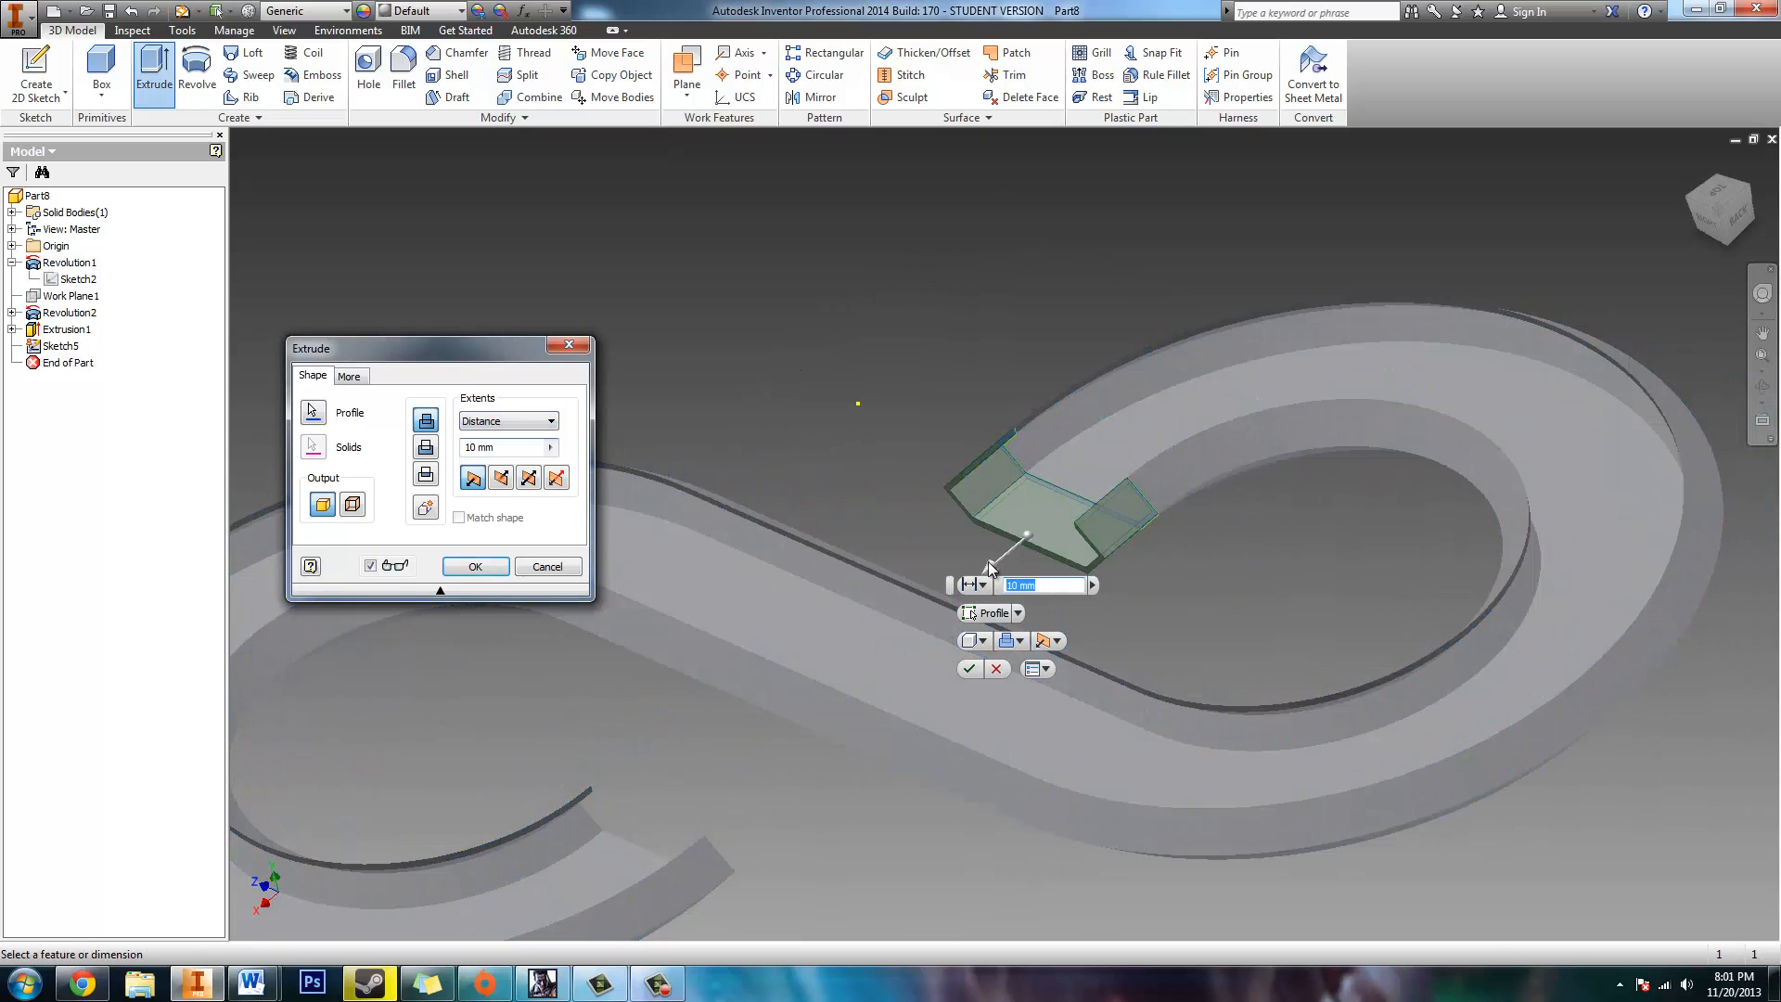
left_click_drag(992, 568, 609, 761)
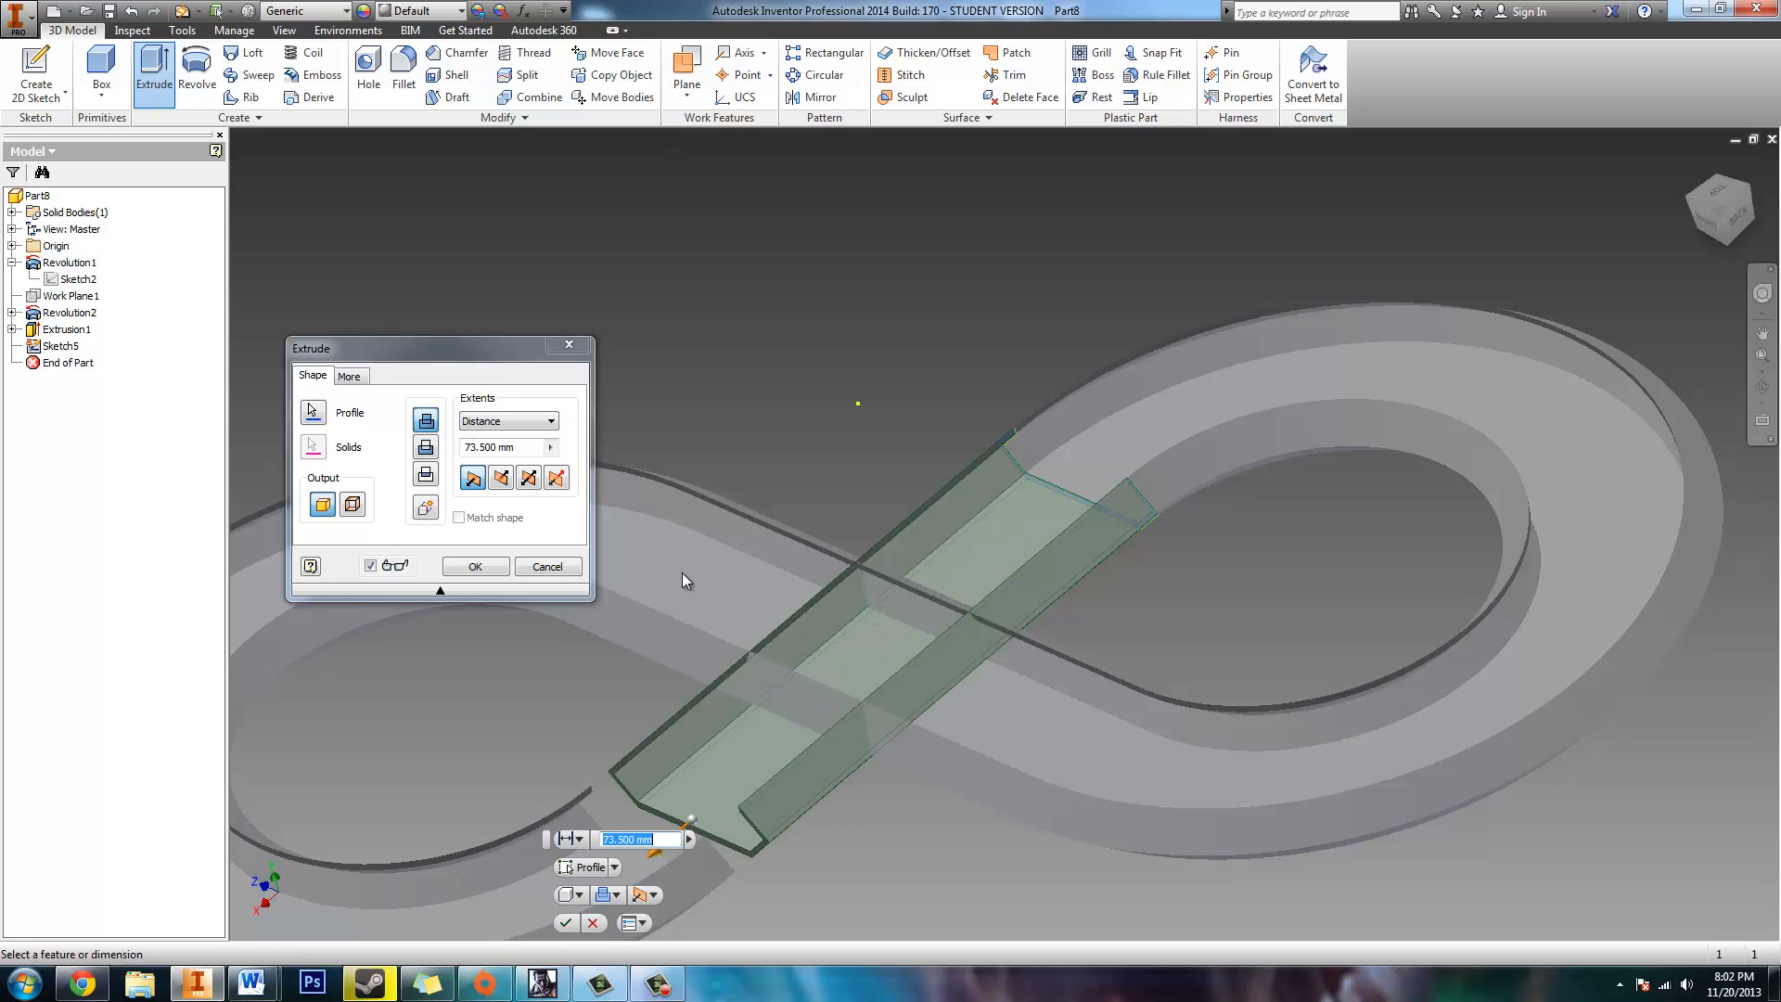
Step: Set the extent back to To Next and create the extrusion up to the straight section
left_click(509, 421)
left_click(487, 447)
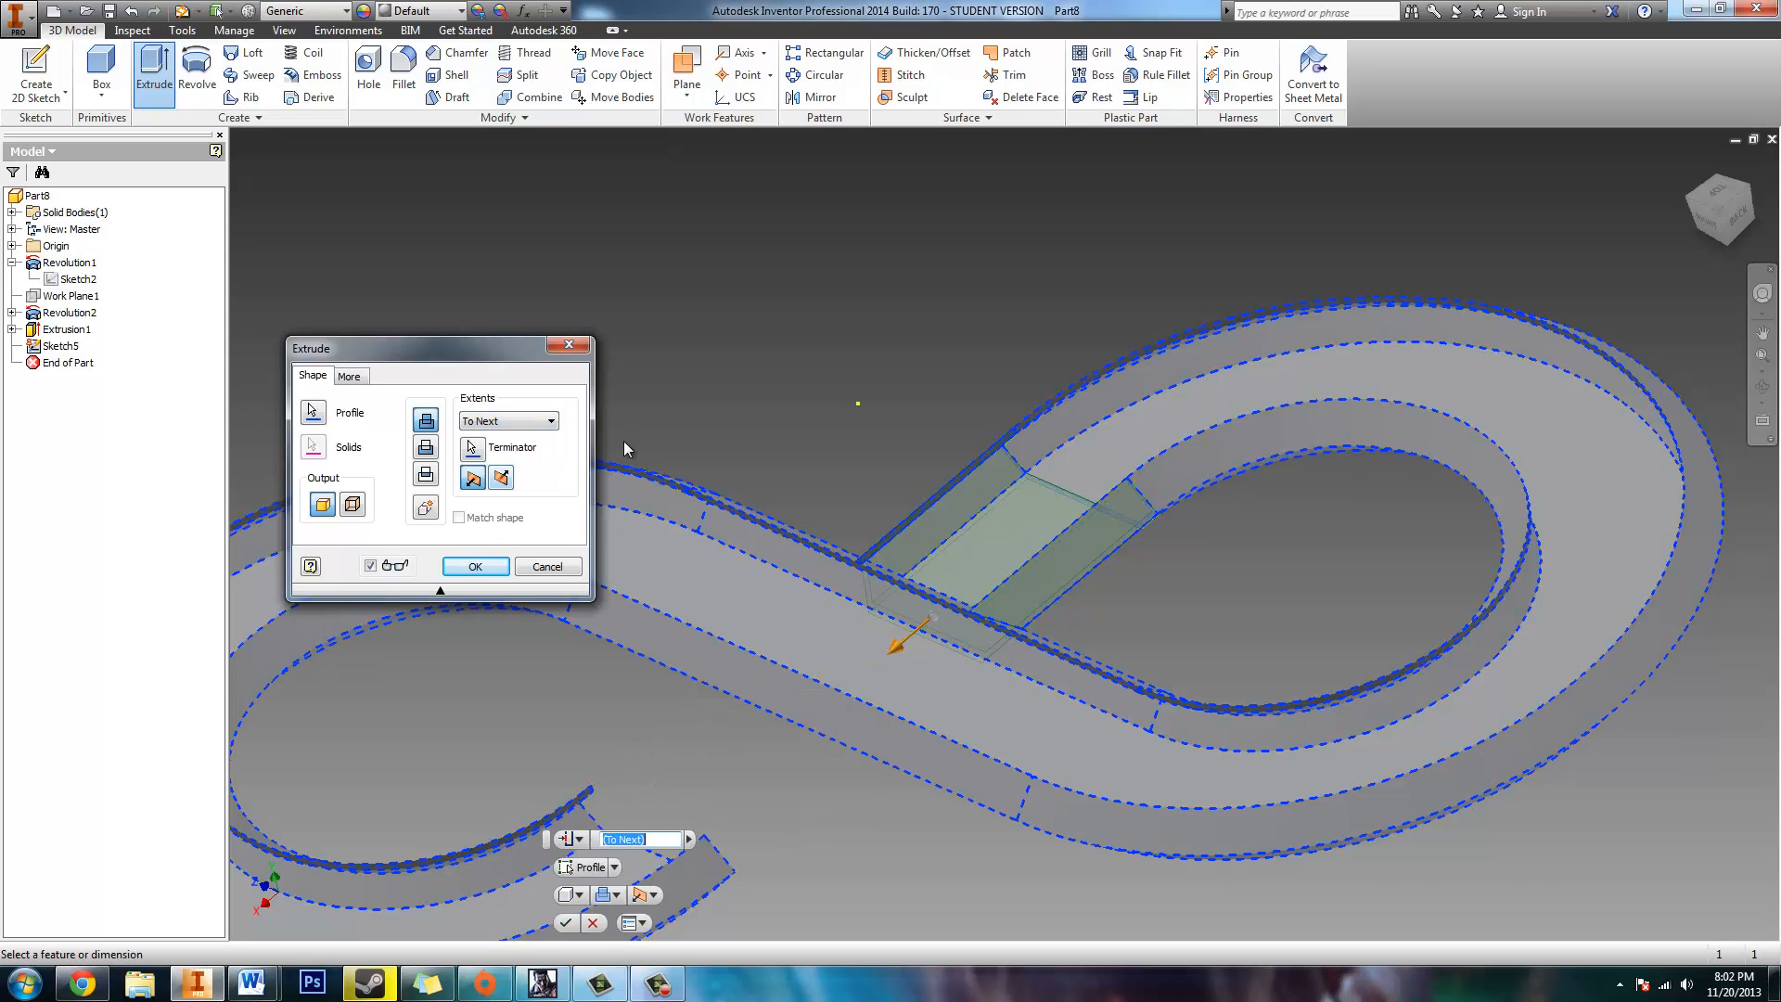
left_click(475, 566)
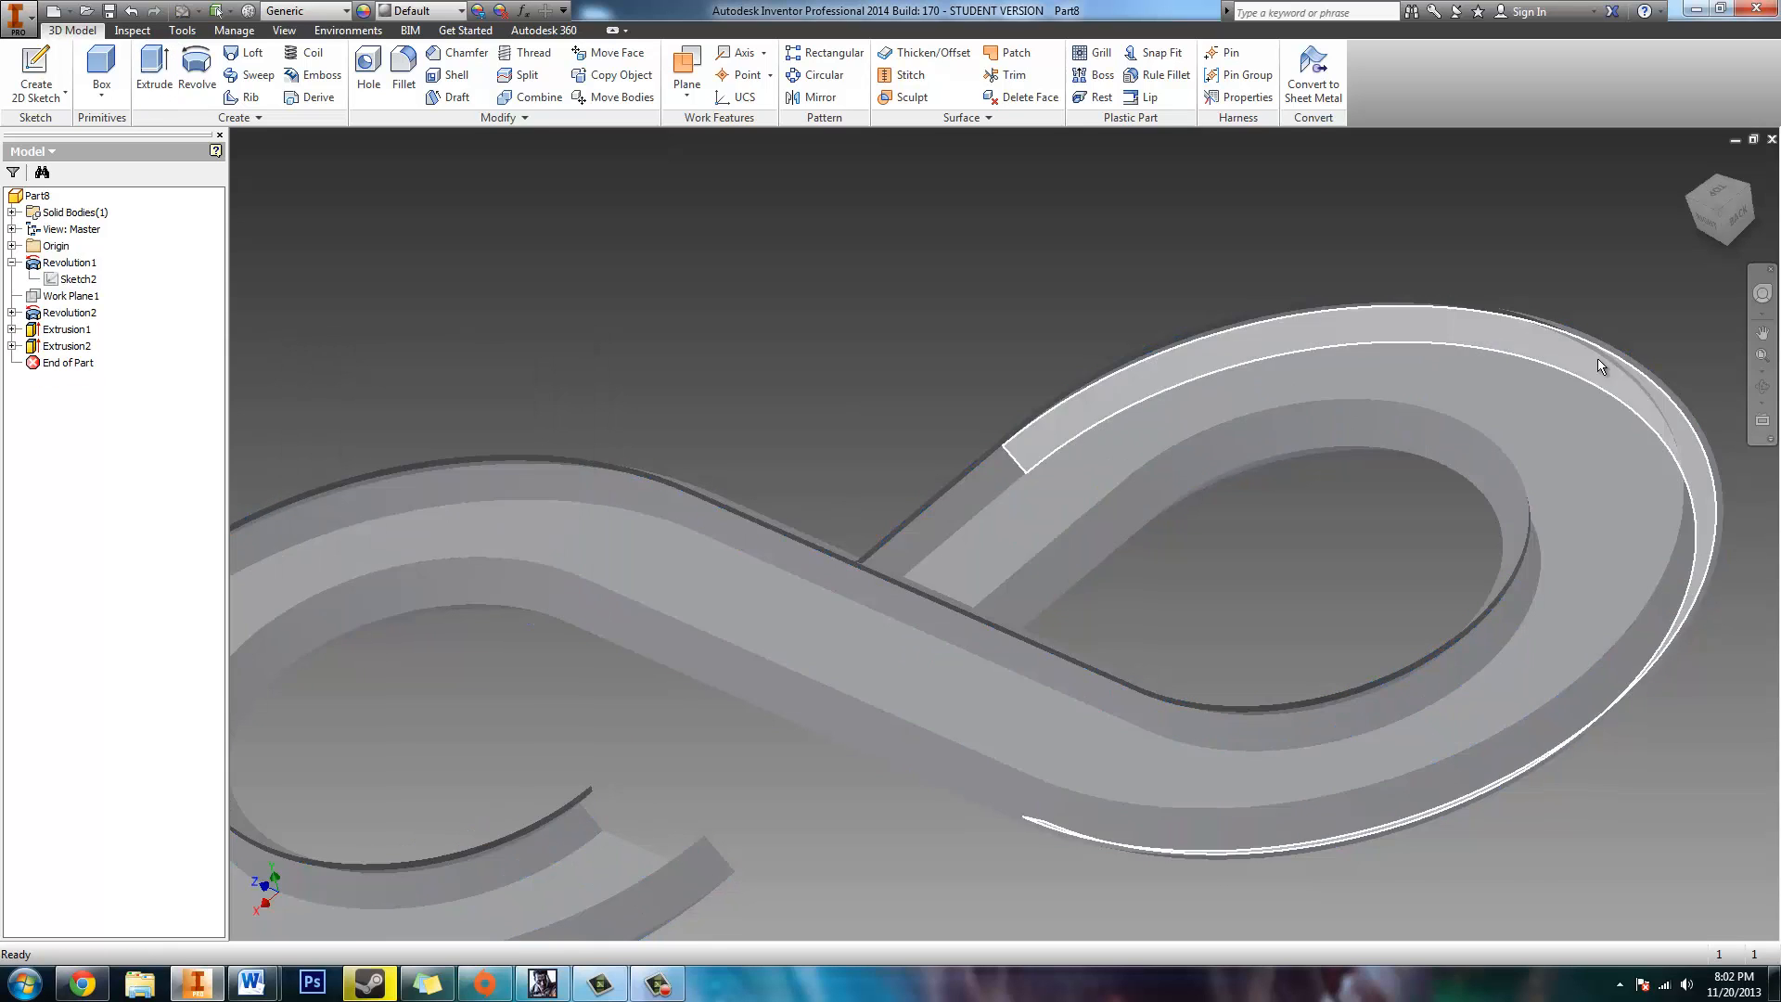
left_click(1762, 388)
left_click_drag(1057, 496, 917, 664)
scroll(918, 640, "up", 5)
scroll(922, 511, "down", 3)
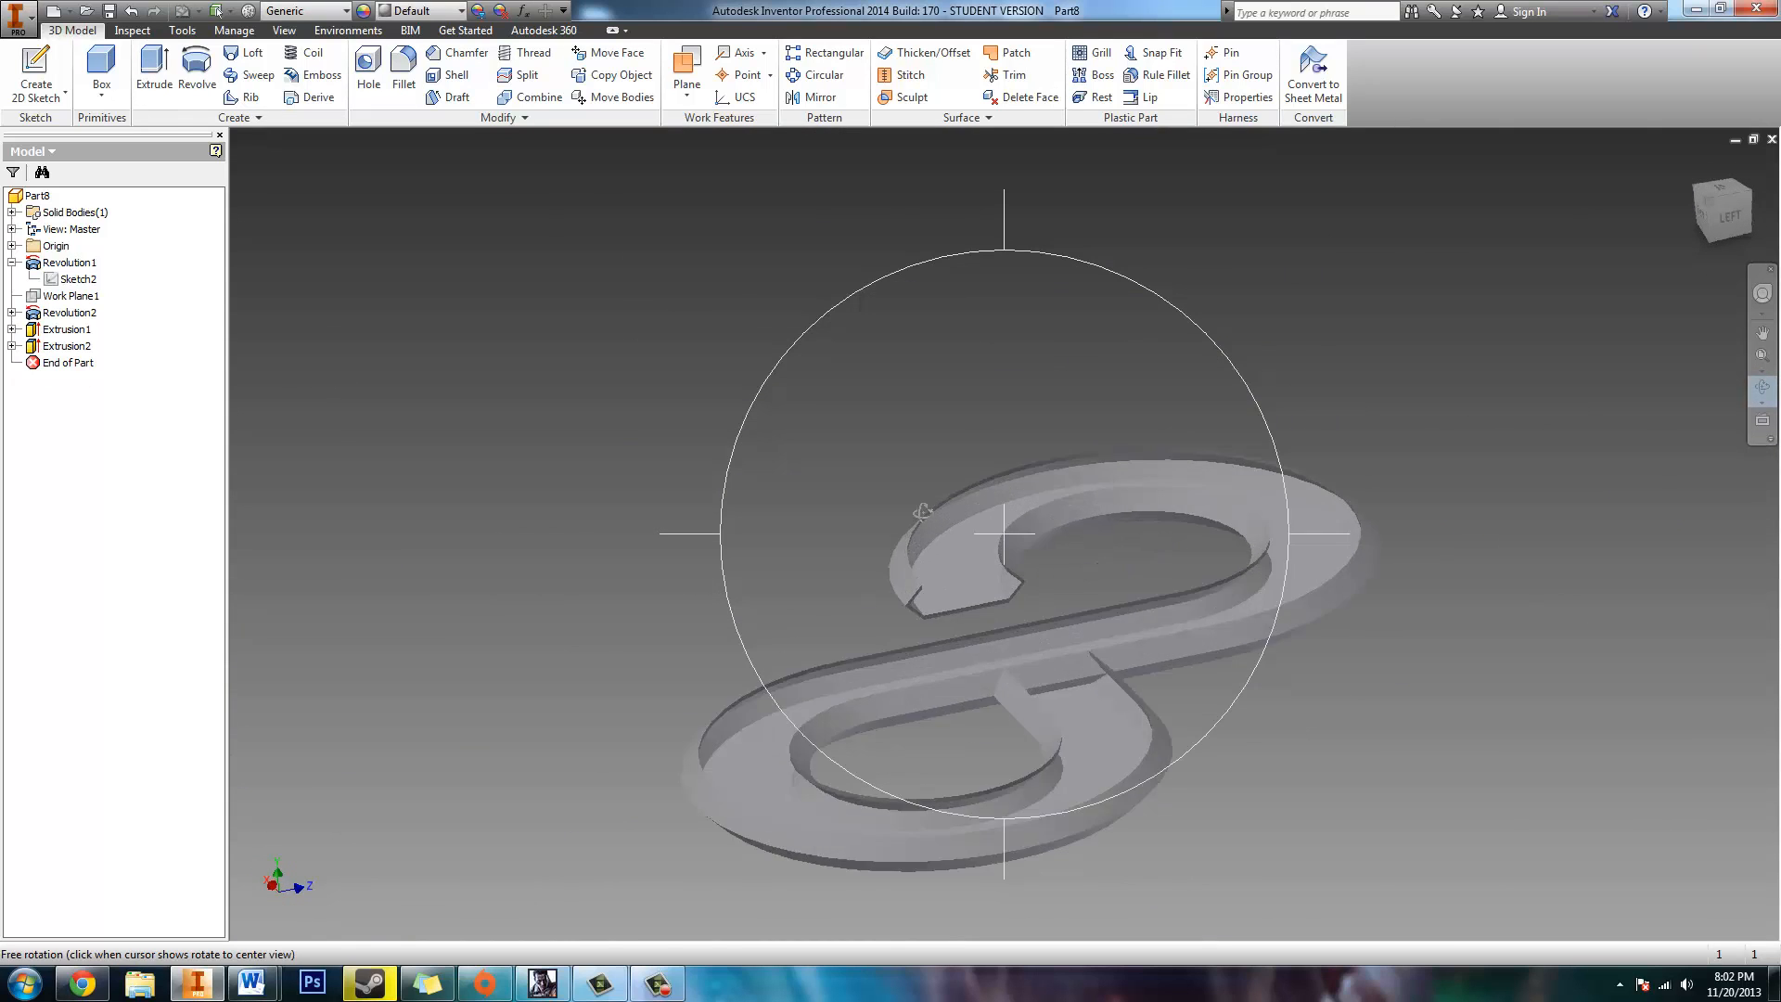
Step: Create a sketch from the last open end face of the upper curved segment, with the graphics sliced at the sketch plane
scroll(952, 594, "down", 4)
key("1")
key("1")
key("Escape")
left_click(36, 74)
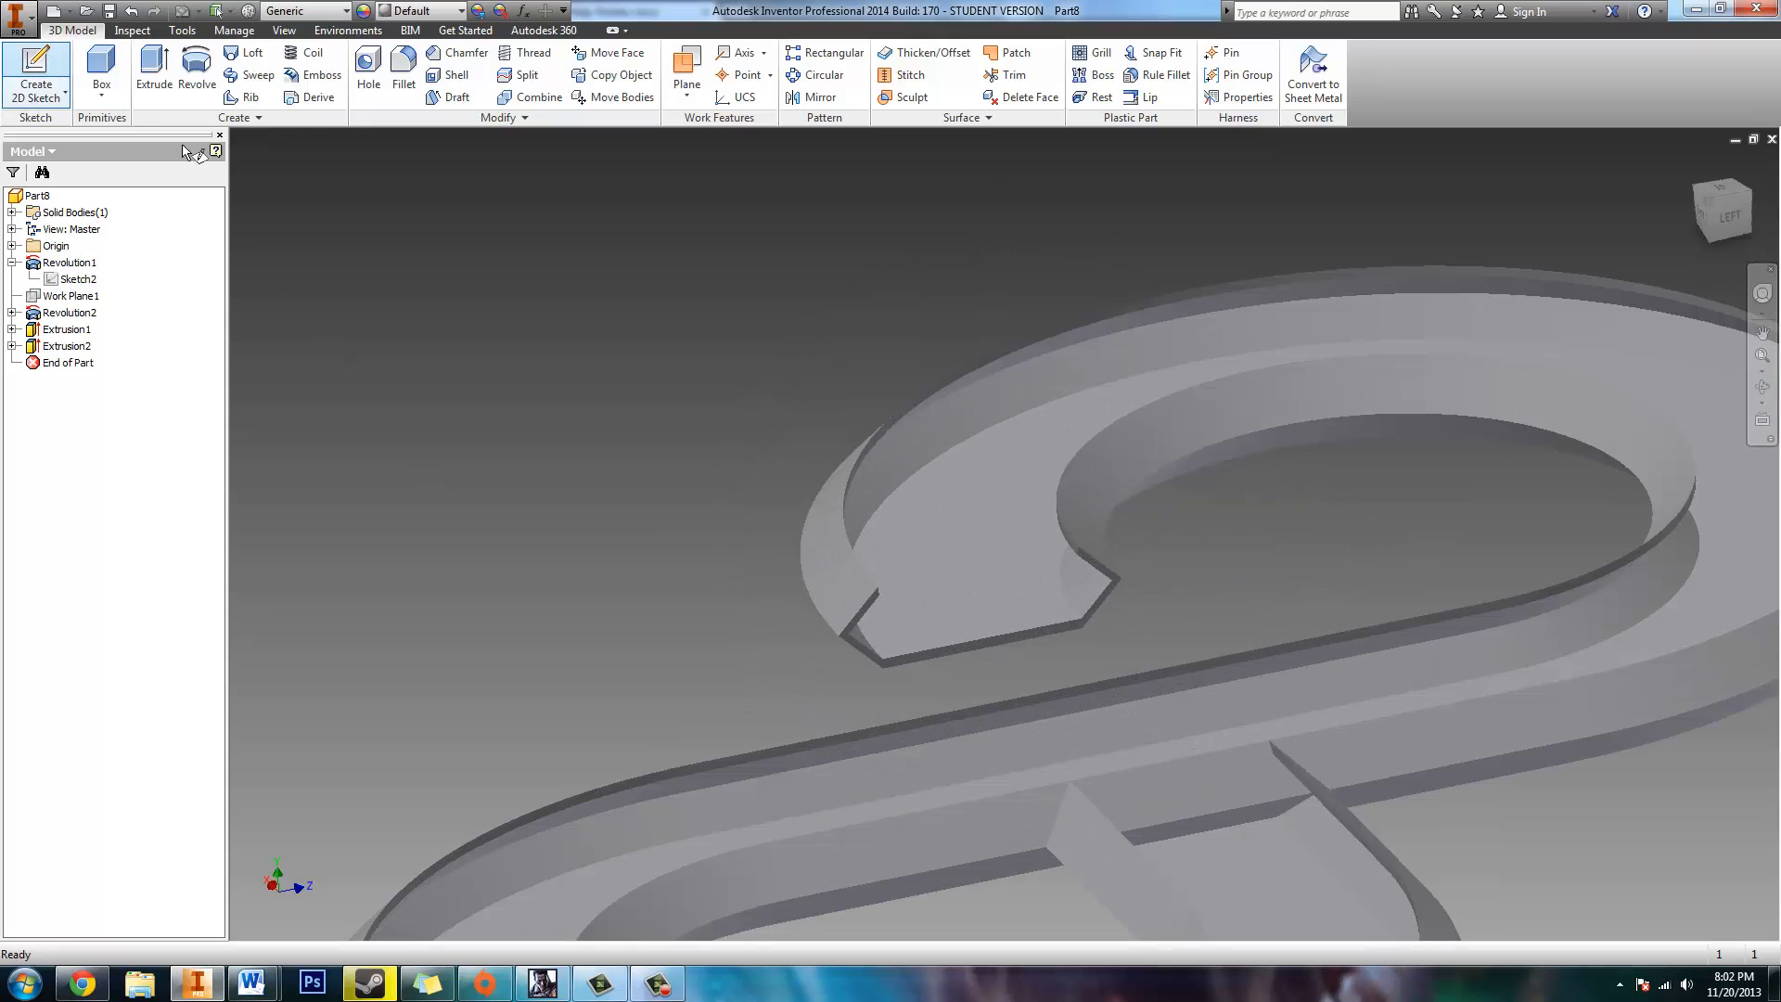
left_click(900, 659)
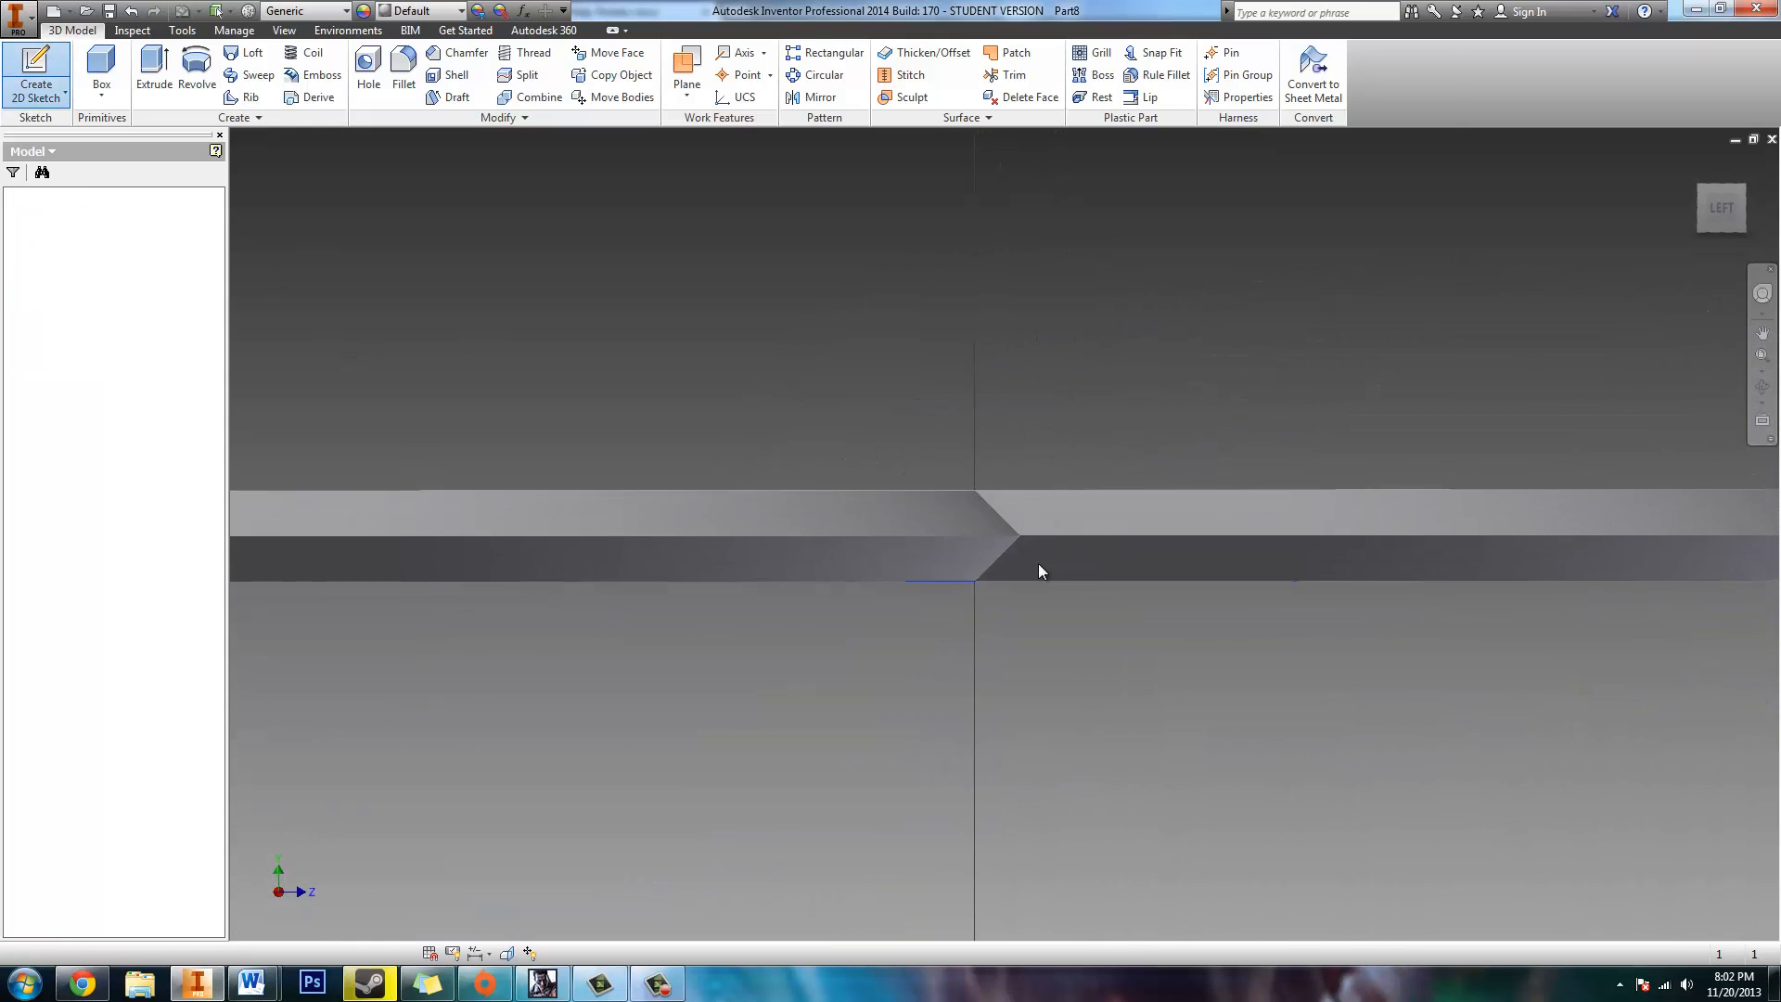
left_click(284, 31)
left_click(610, 56)
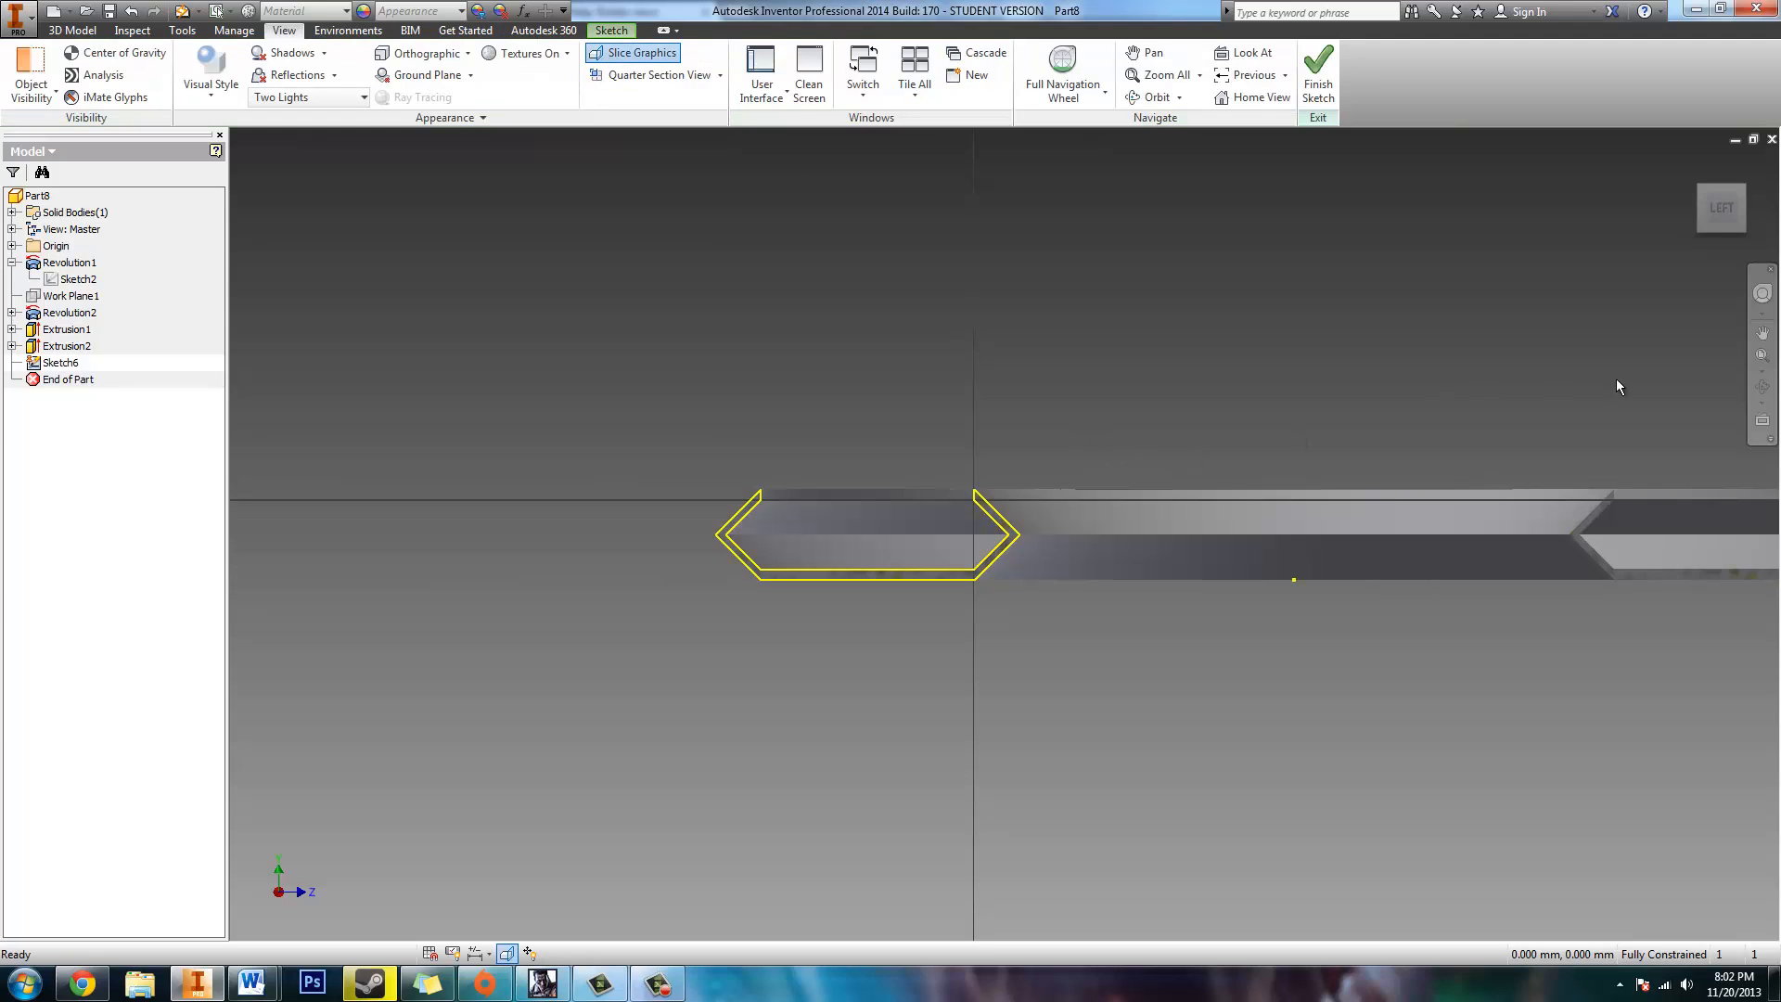
left_click(1318, 74)
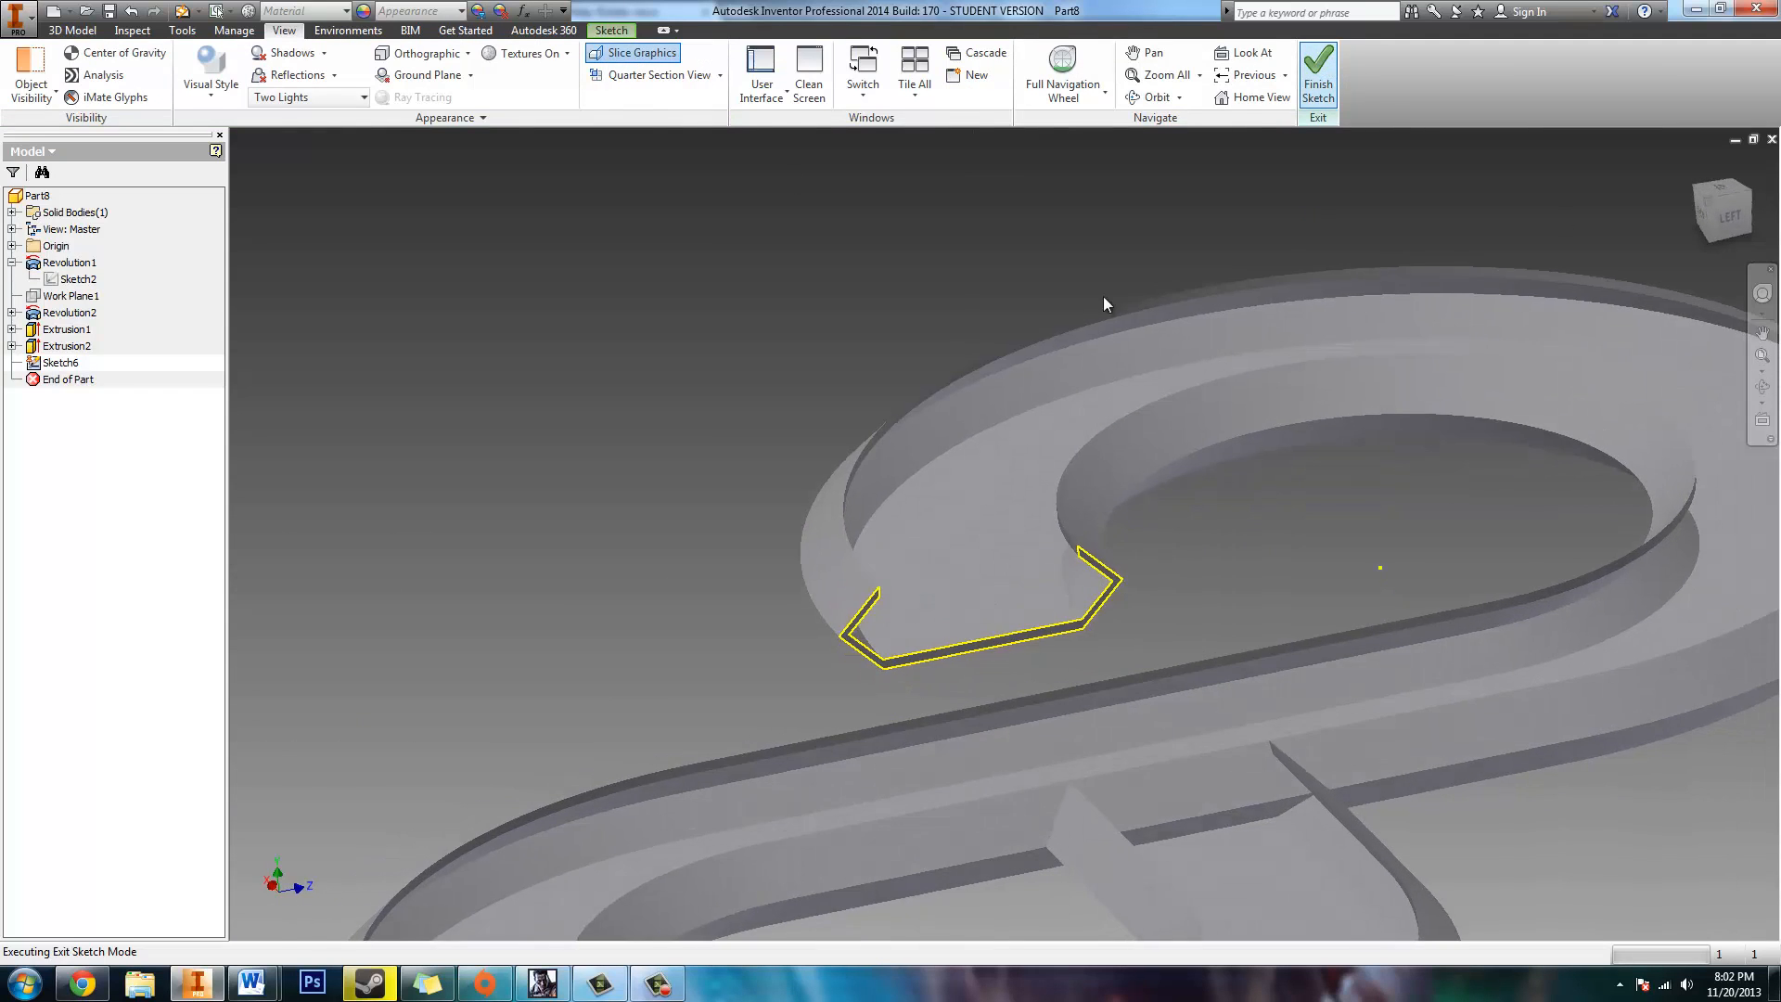
Step: Extrude the end-face track profile with the To Next extent so it joins the straight section
left_click(146, 79)
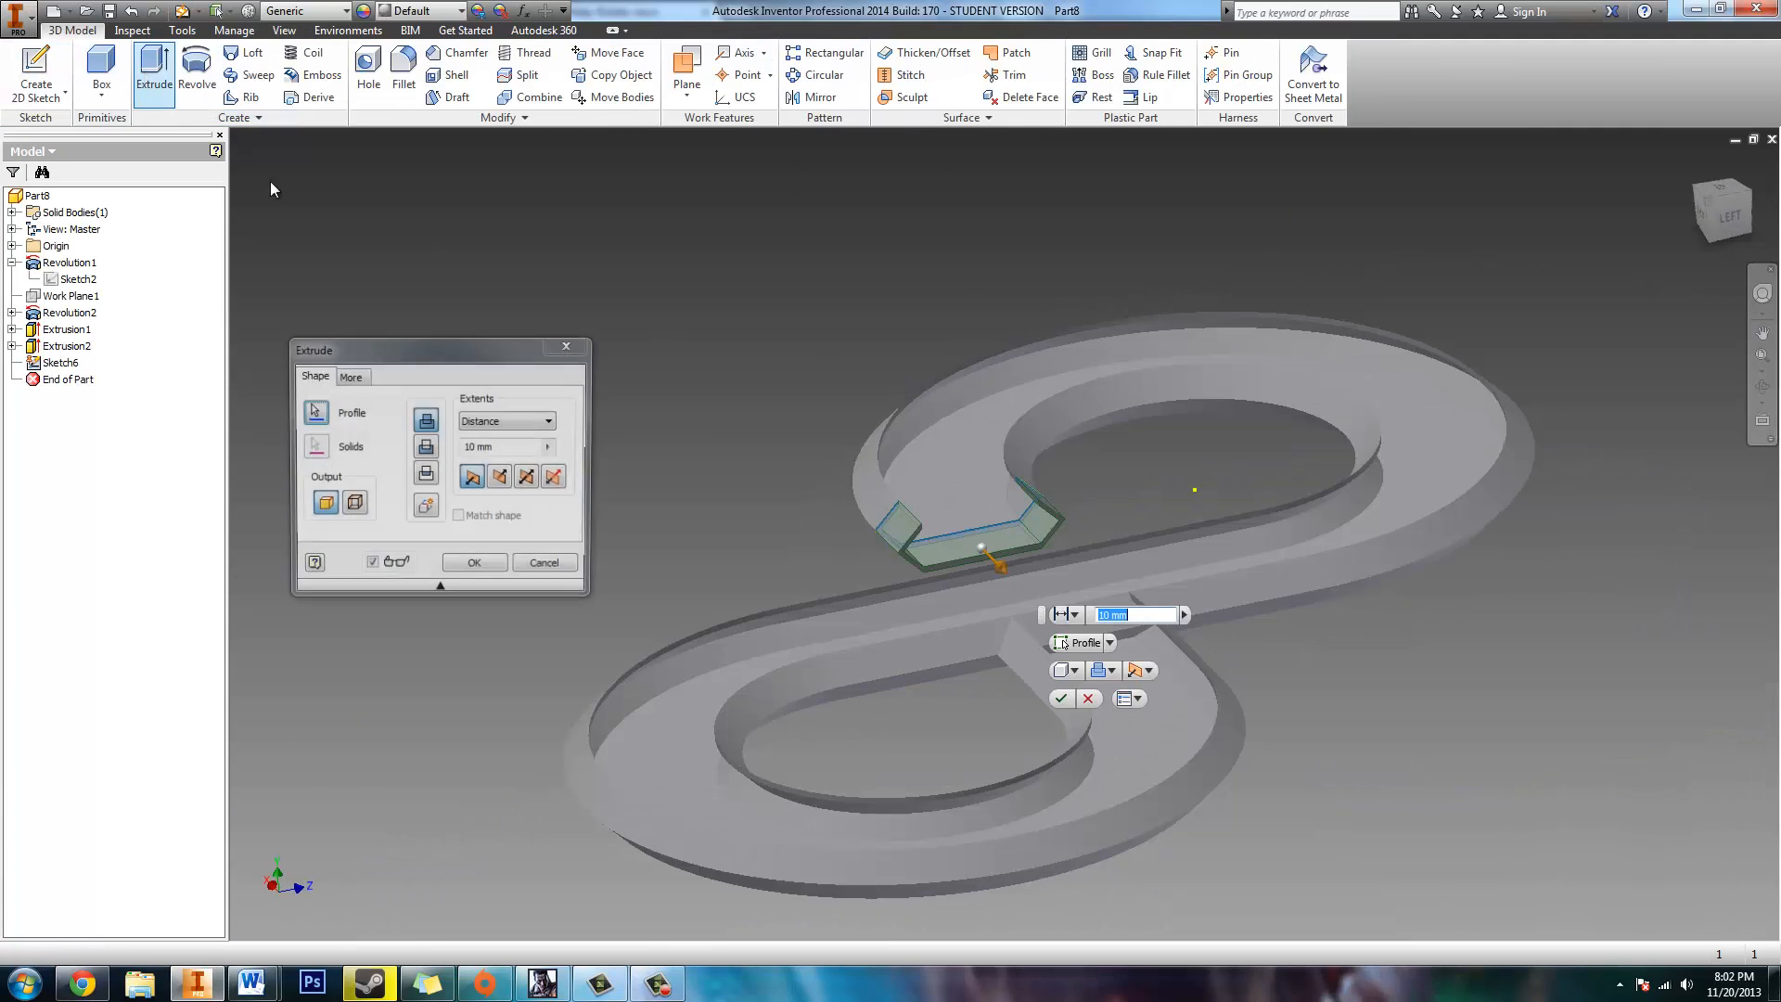
left_click(505, 421)
left_click(504, 450)
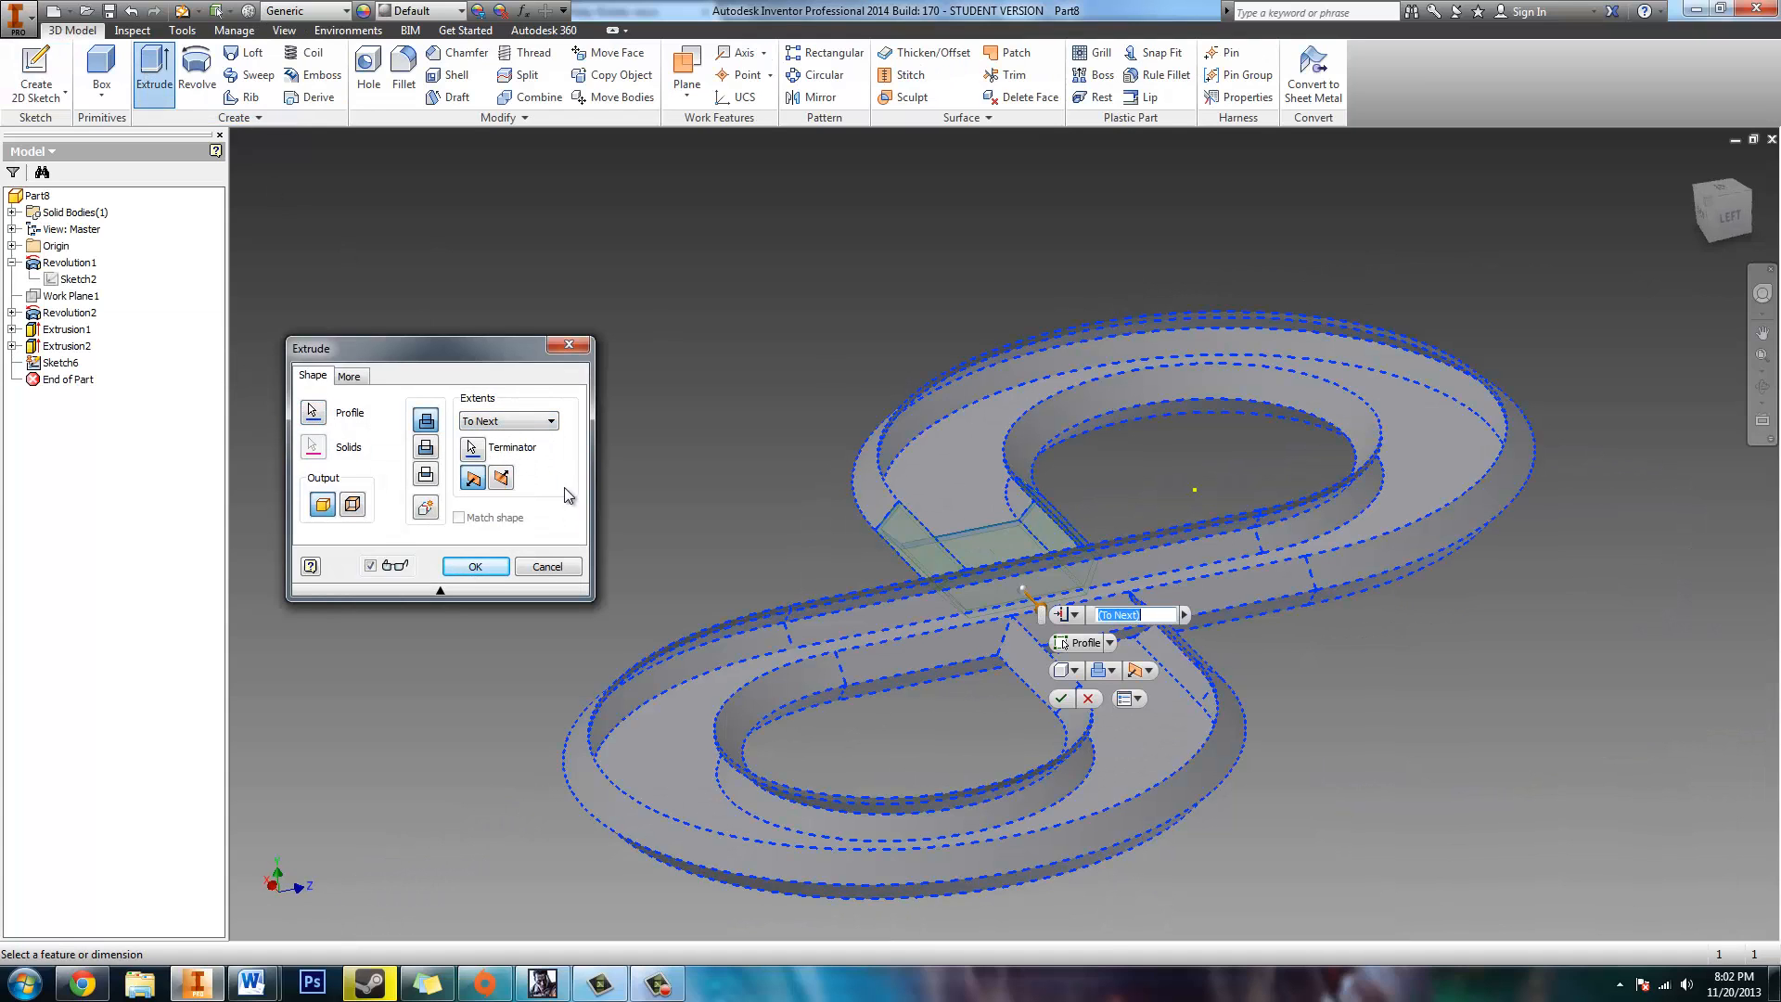
left_click(475, 567)
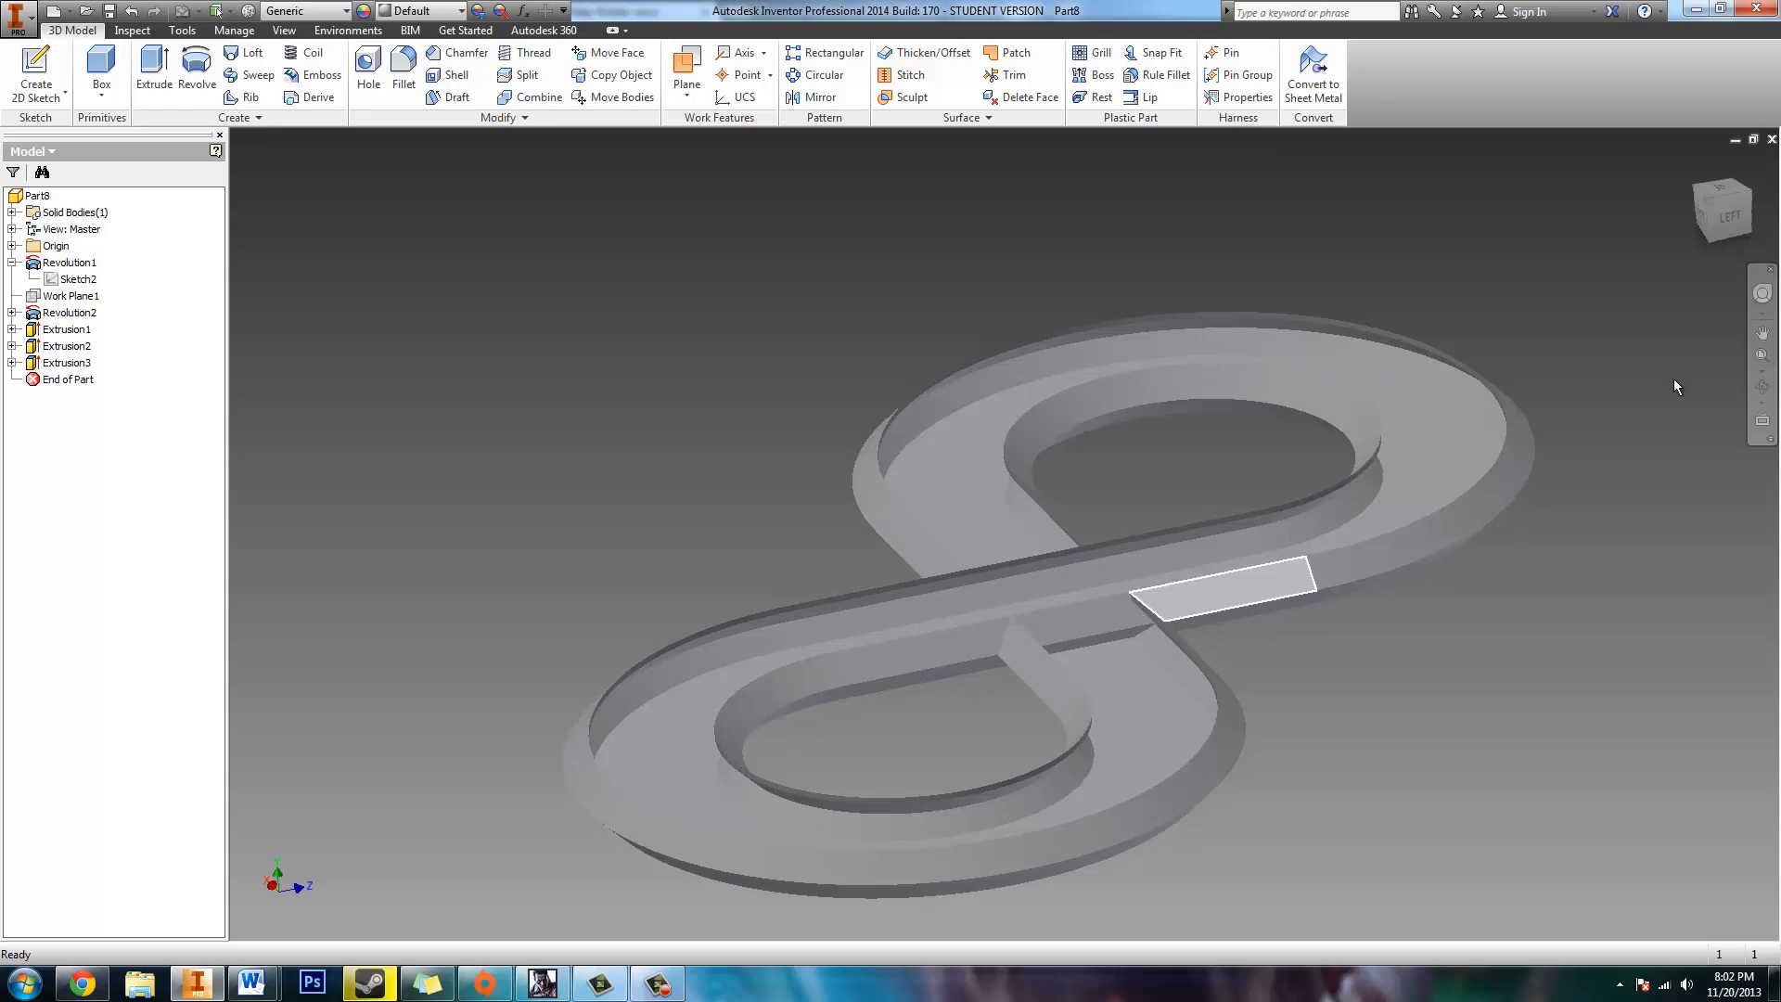
left_click(1761, 385)
left_click_drag(994, 557, 989, 701)
key("F1")
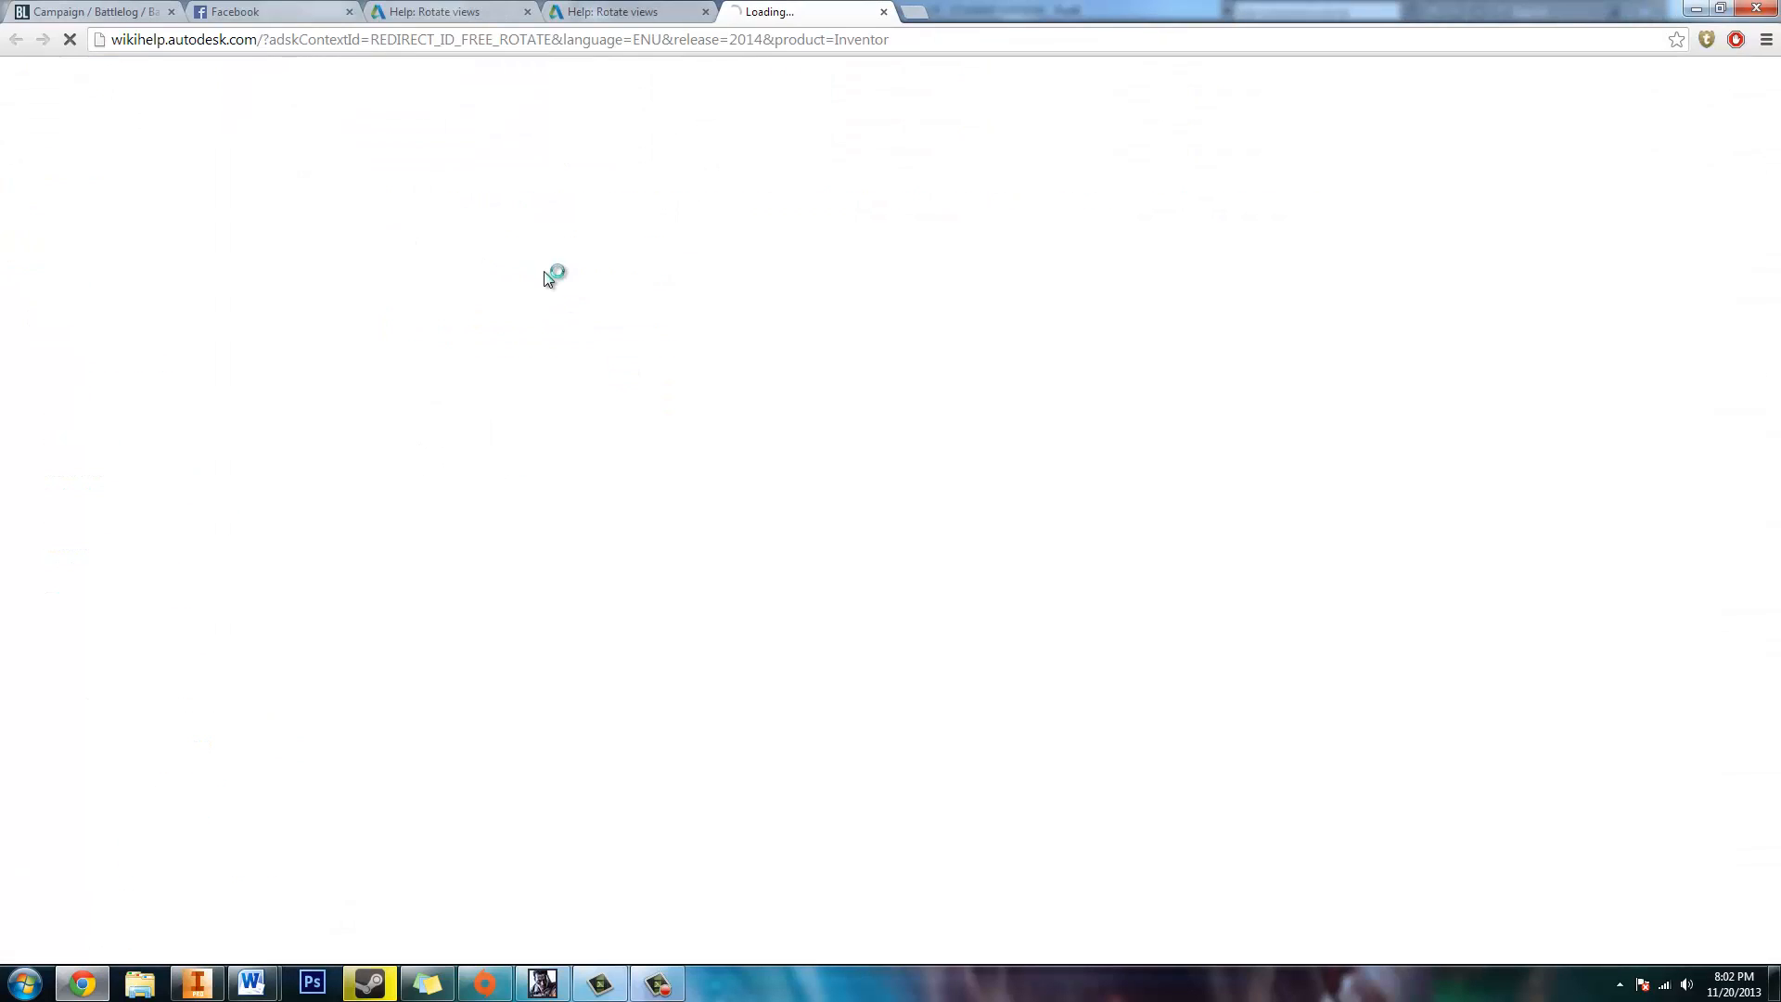
left_click(197, 984)
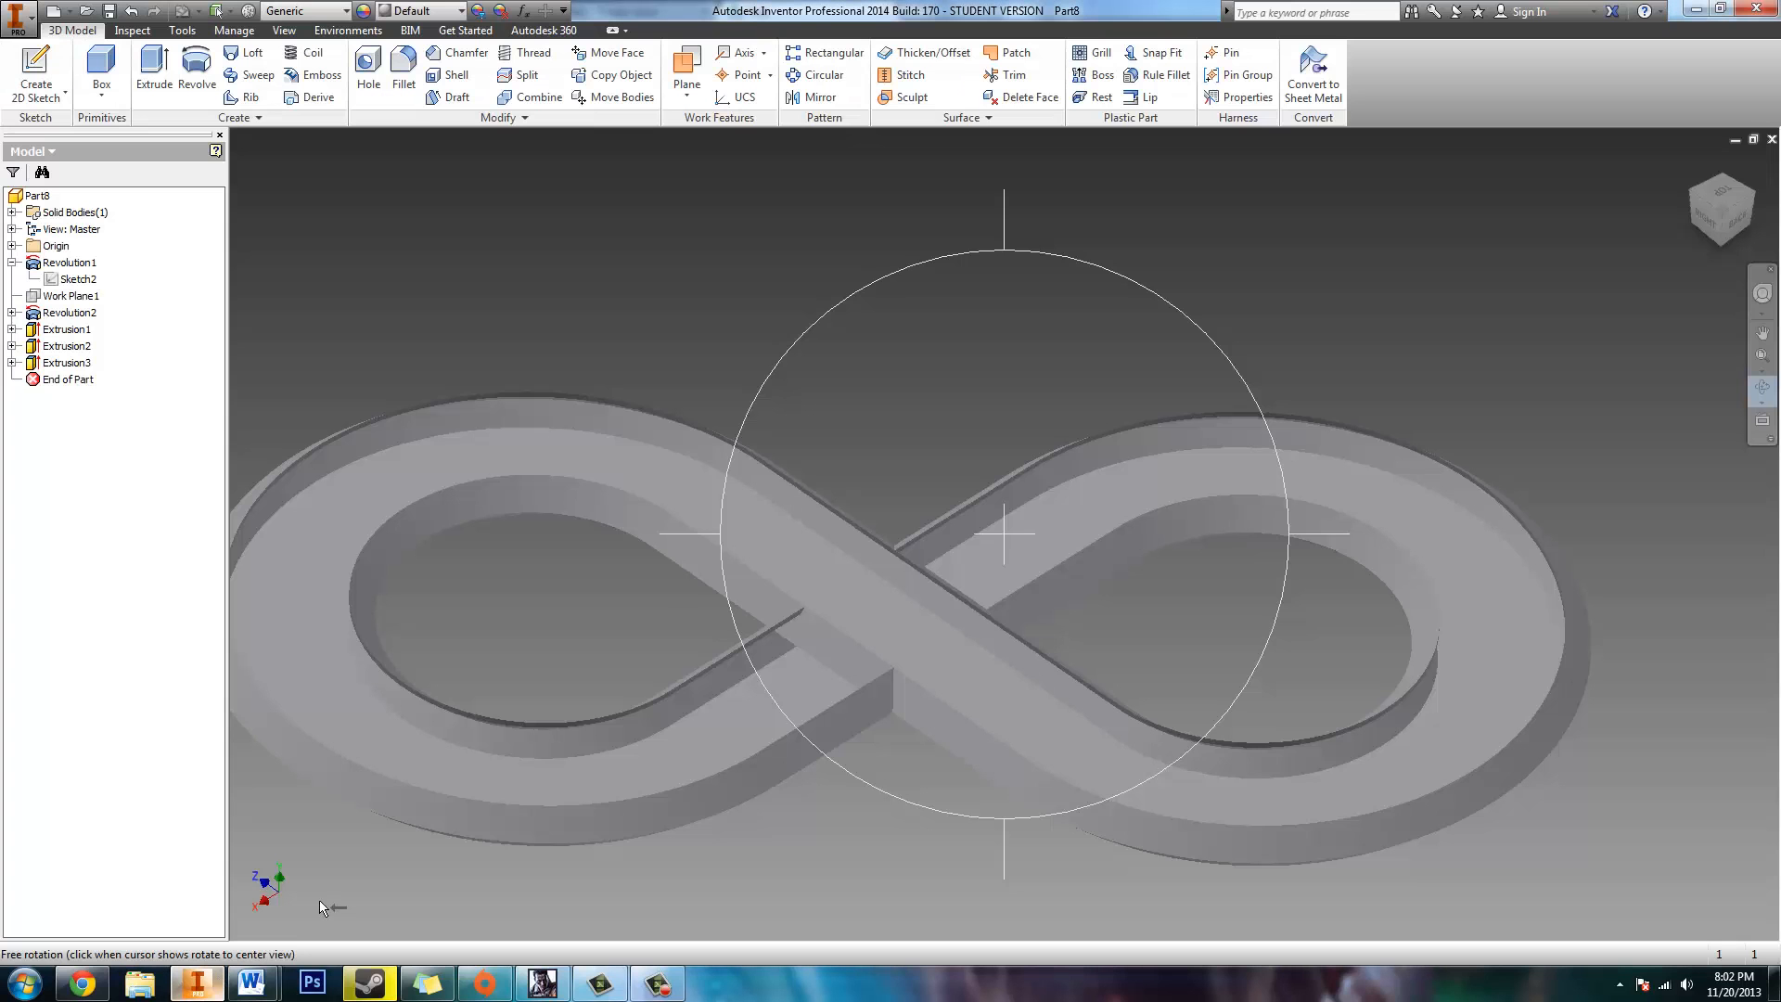
key("Escape")
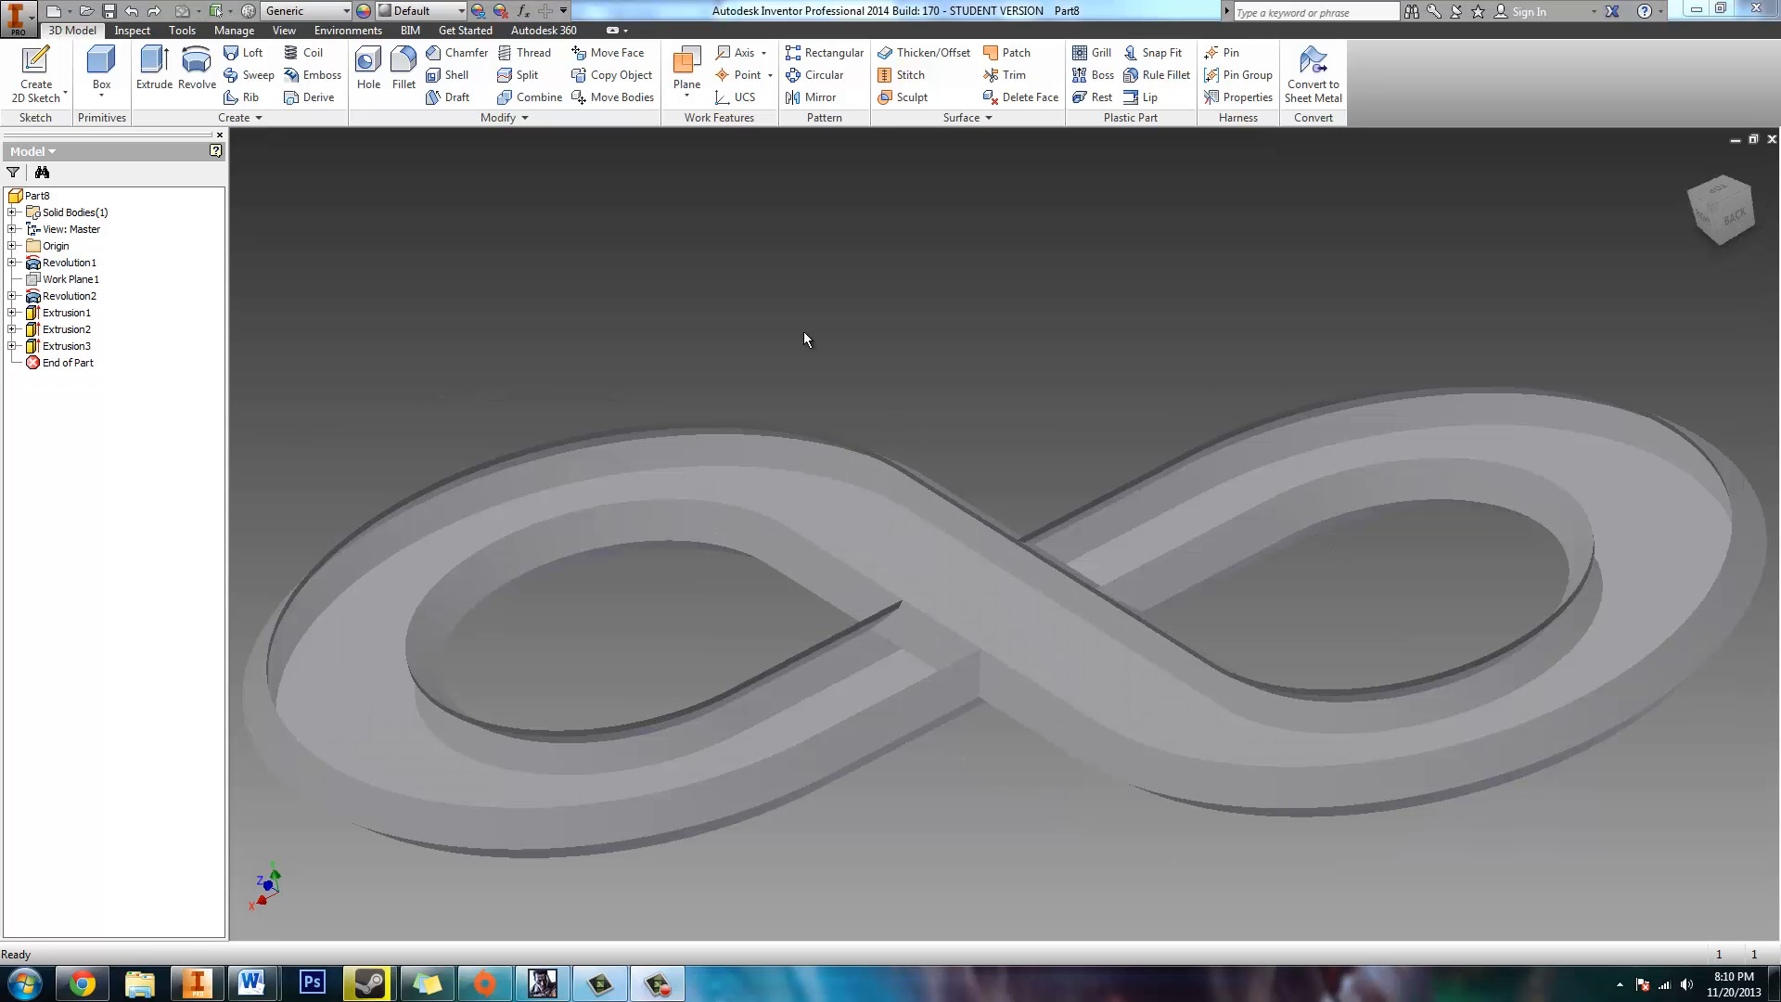
Step: Create a work plane parallel to the last extrusion's sketch plane, passing through the upper corner point of its profile
left_click(61, 348)
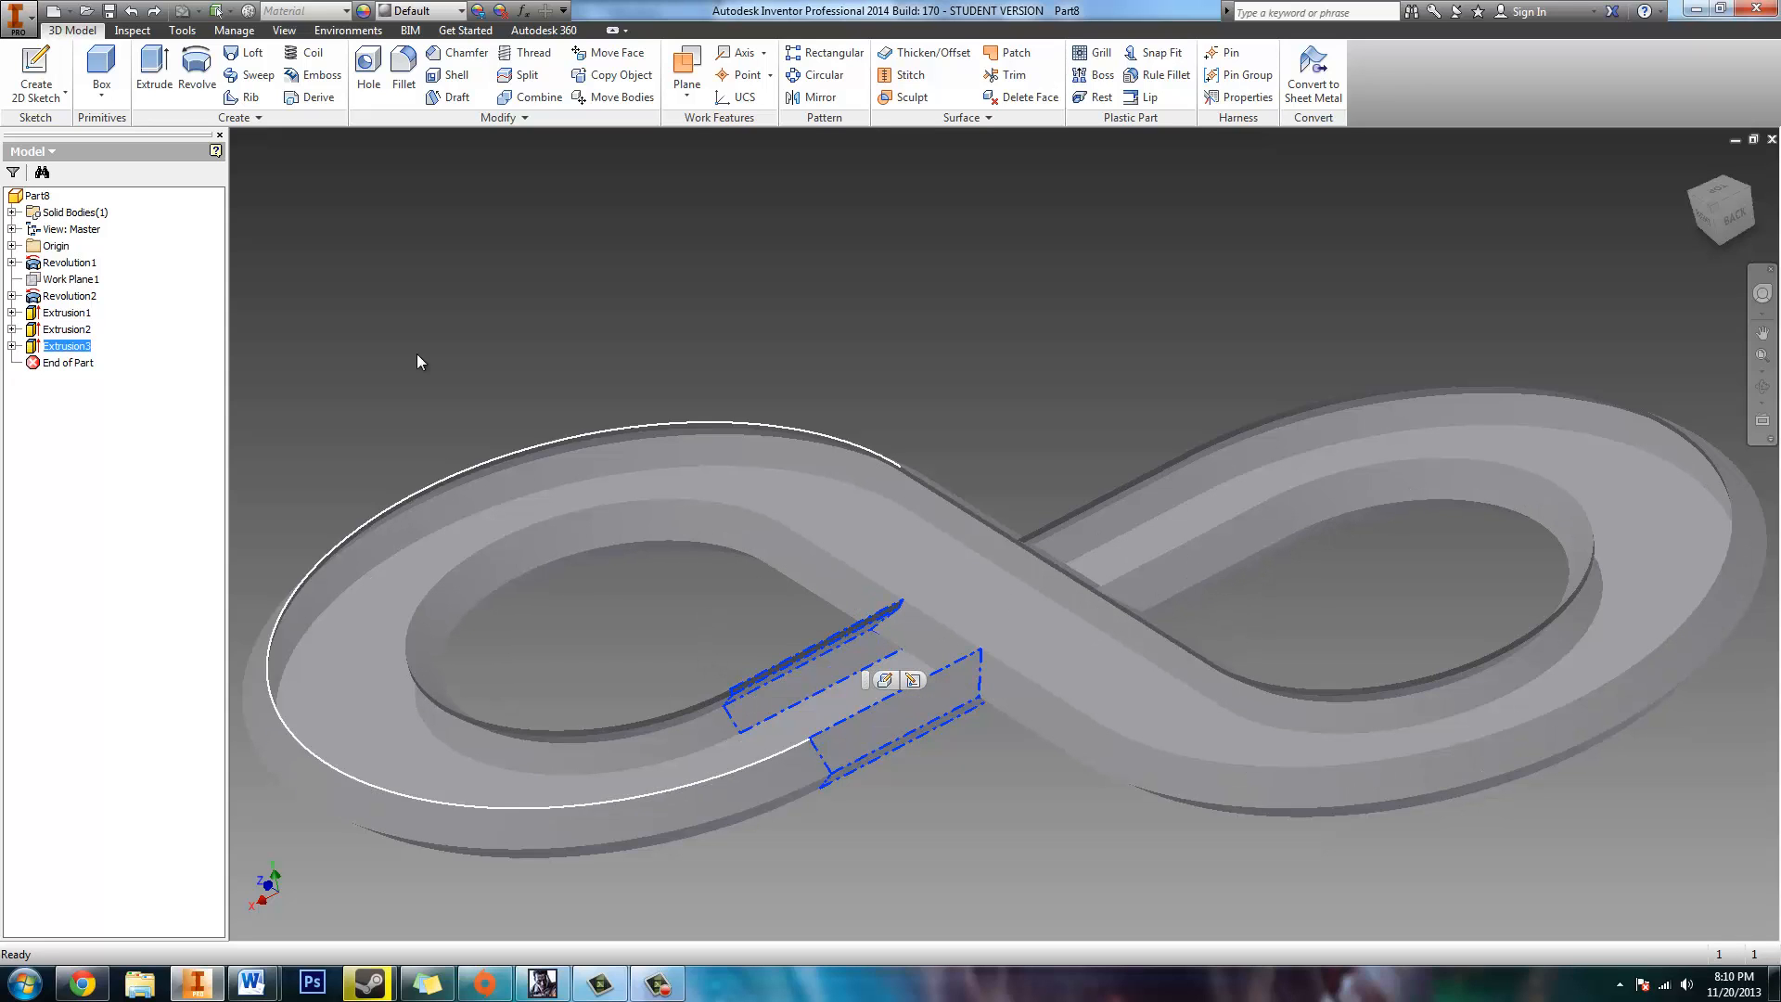
left_click(12, 346)
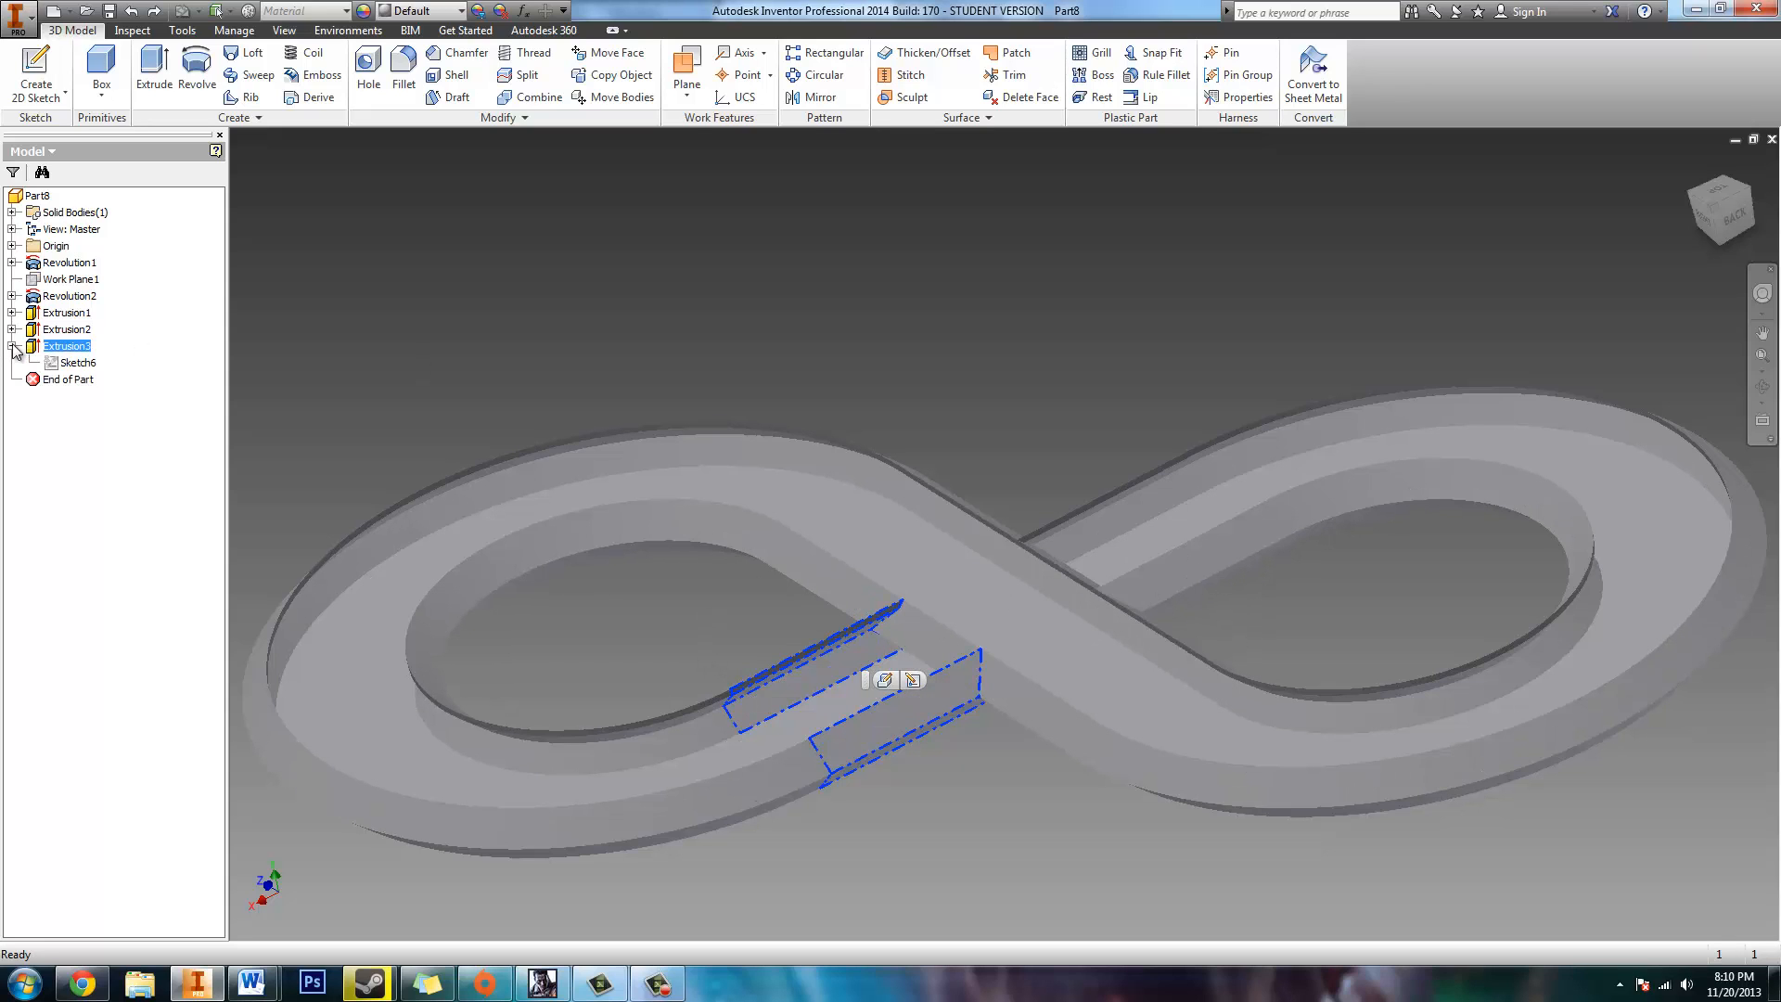
left_click(68, 366)
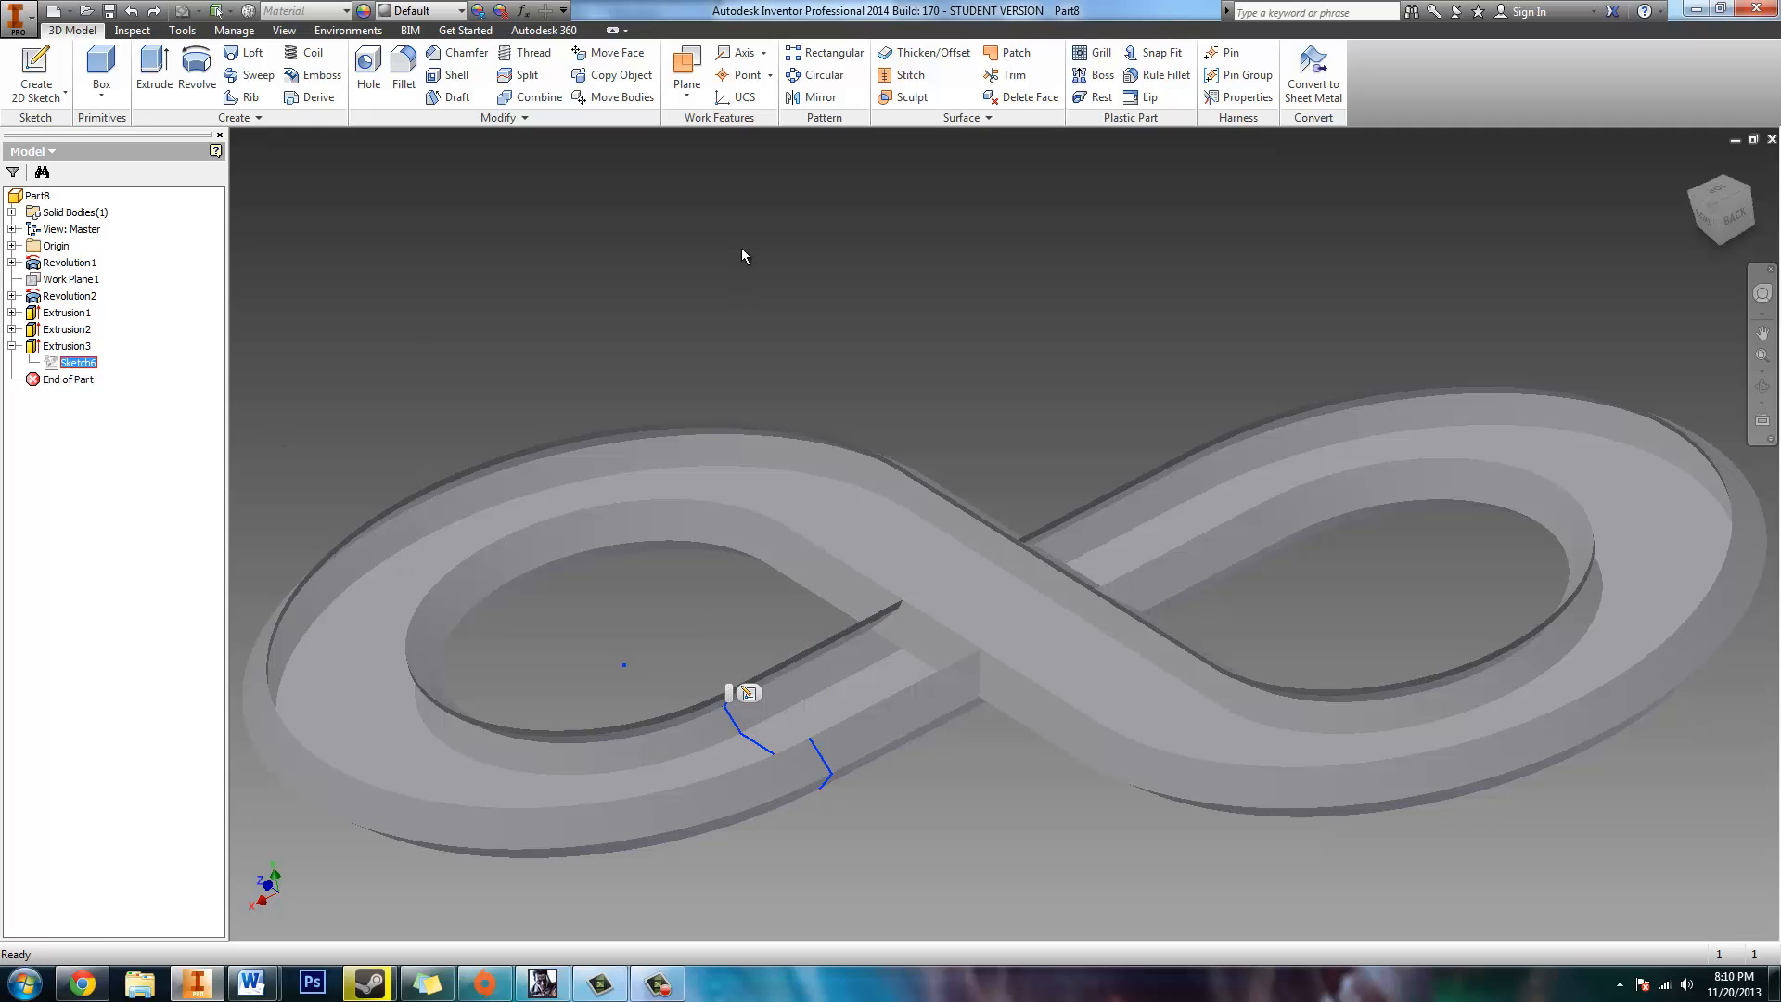
left_click(695, 63)
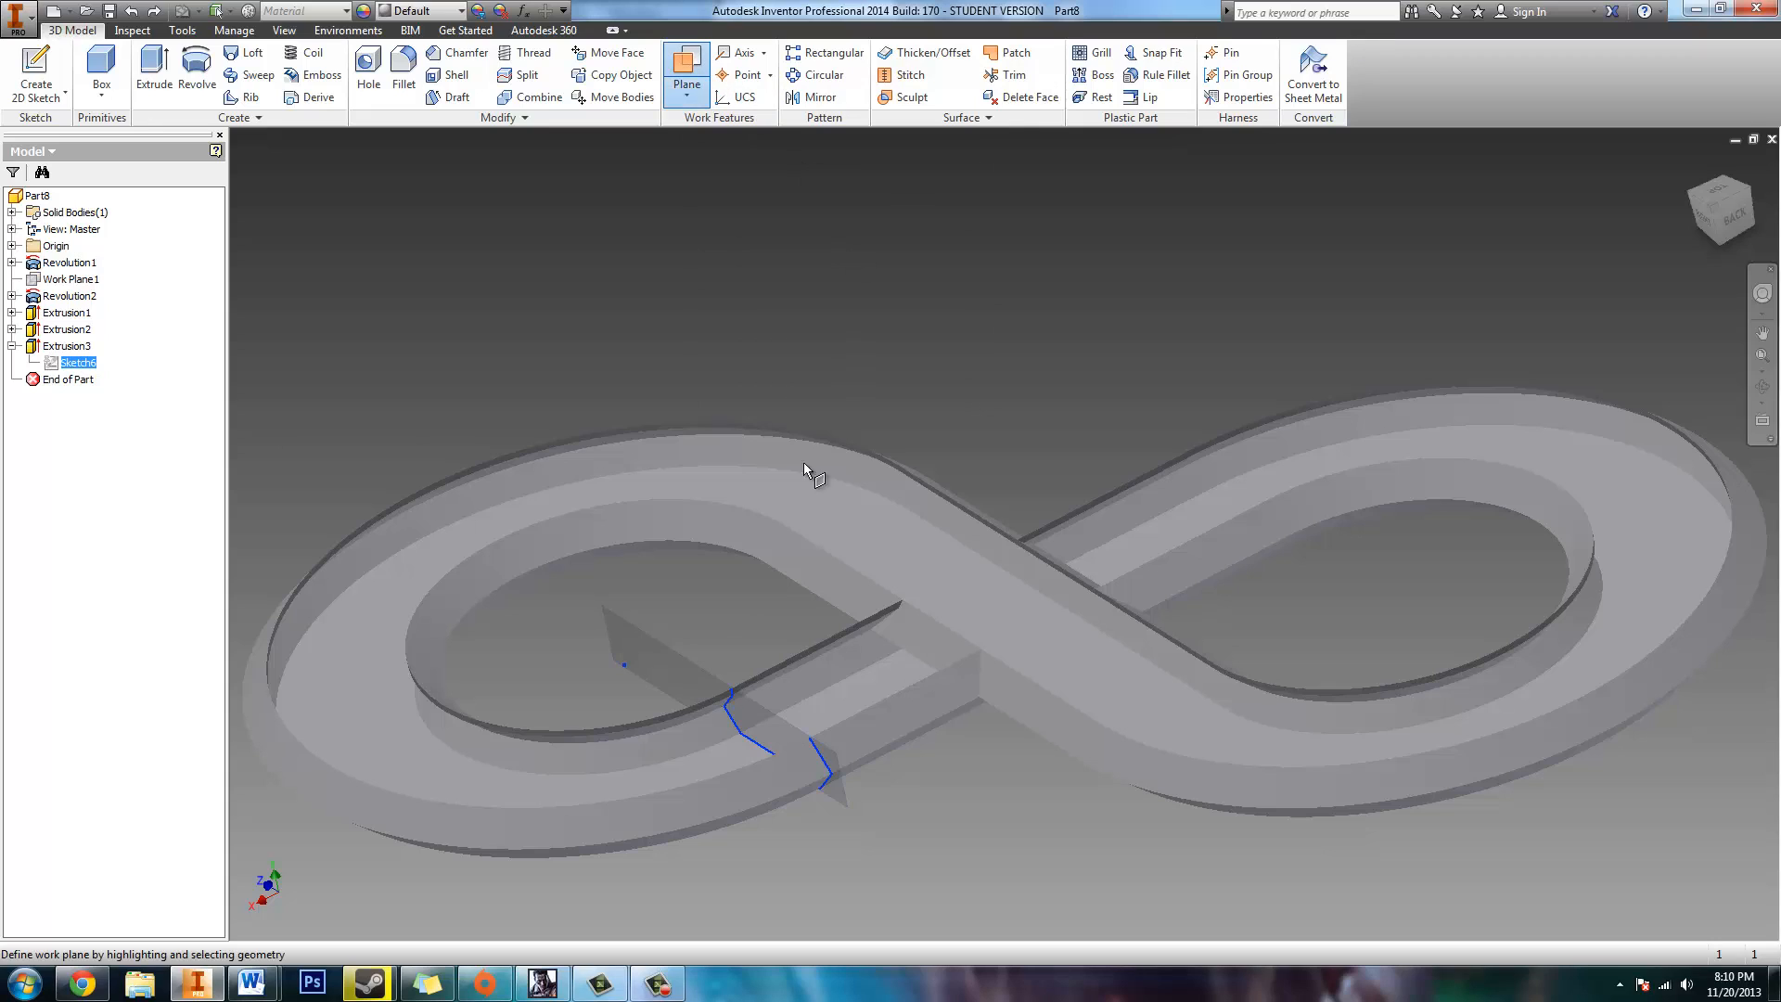
left_click(730, 685)
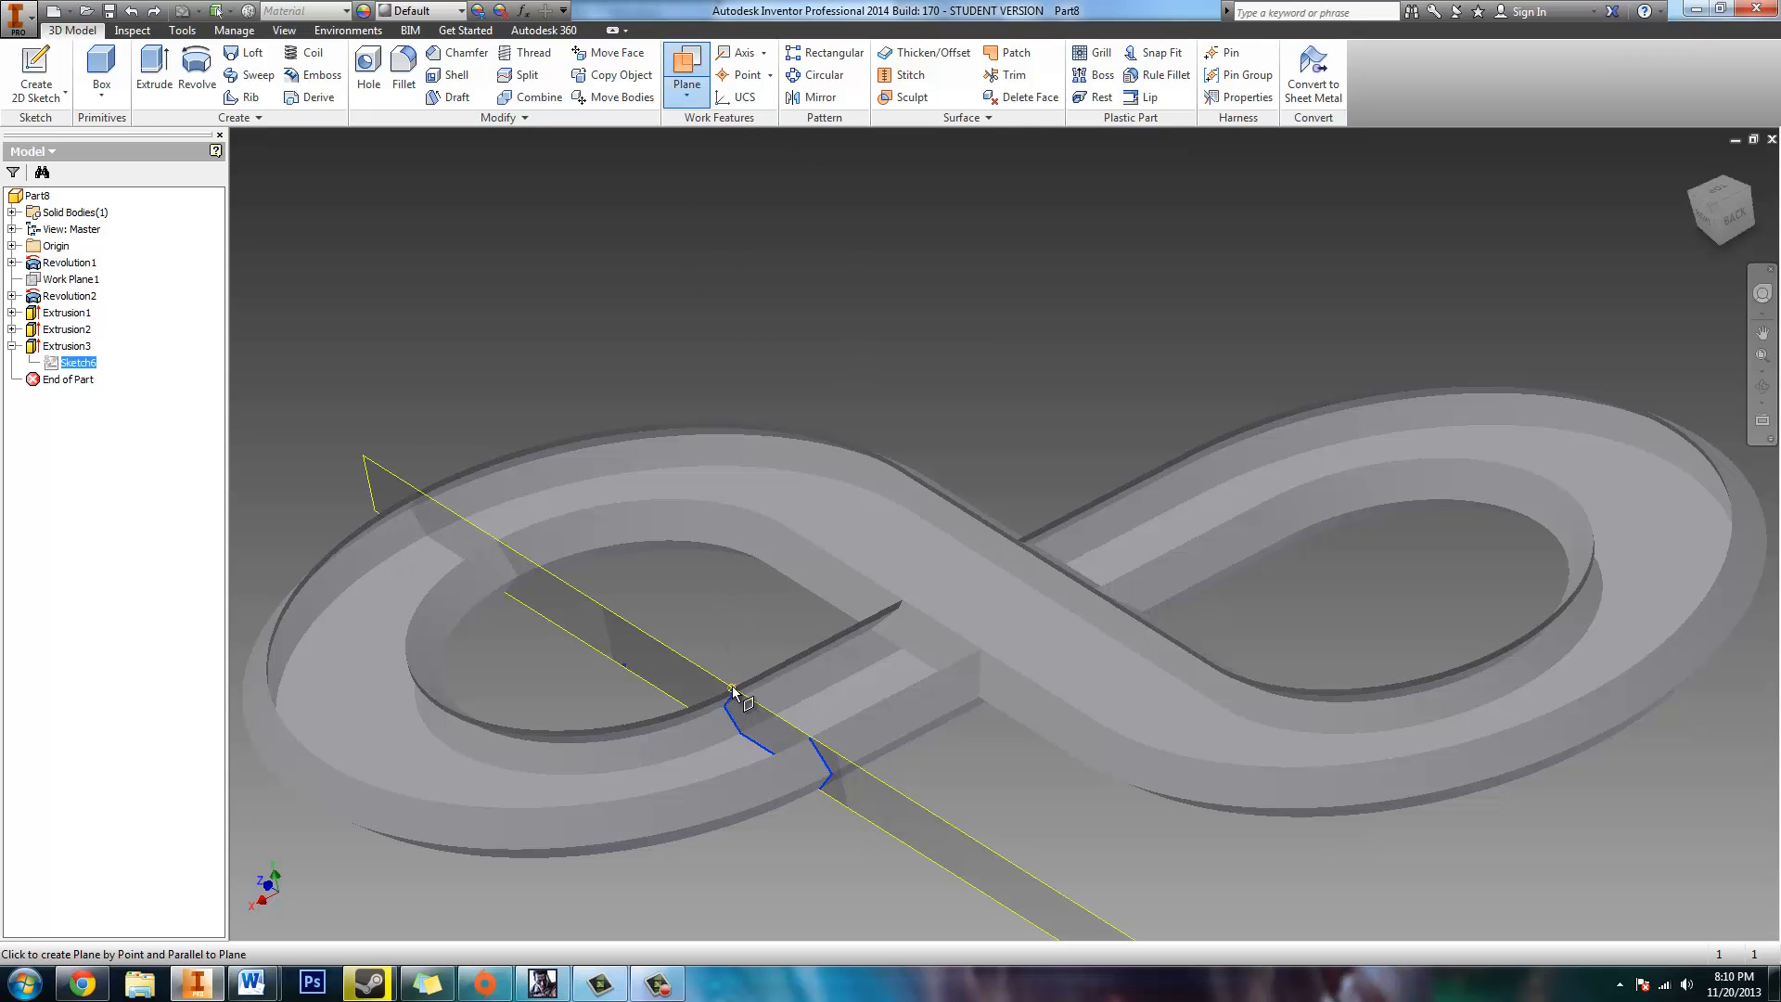
left_click(733, 691)
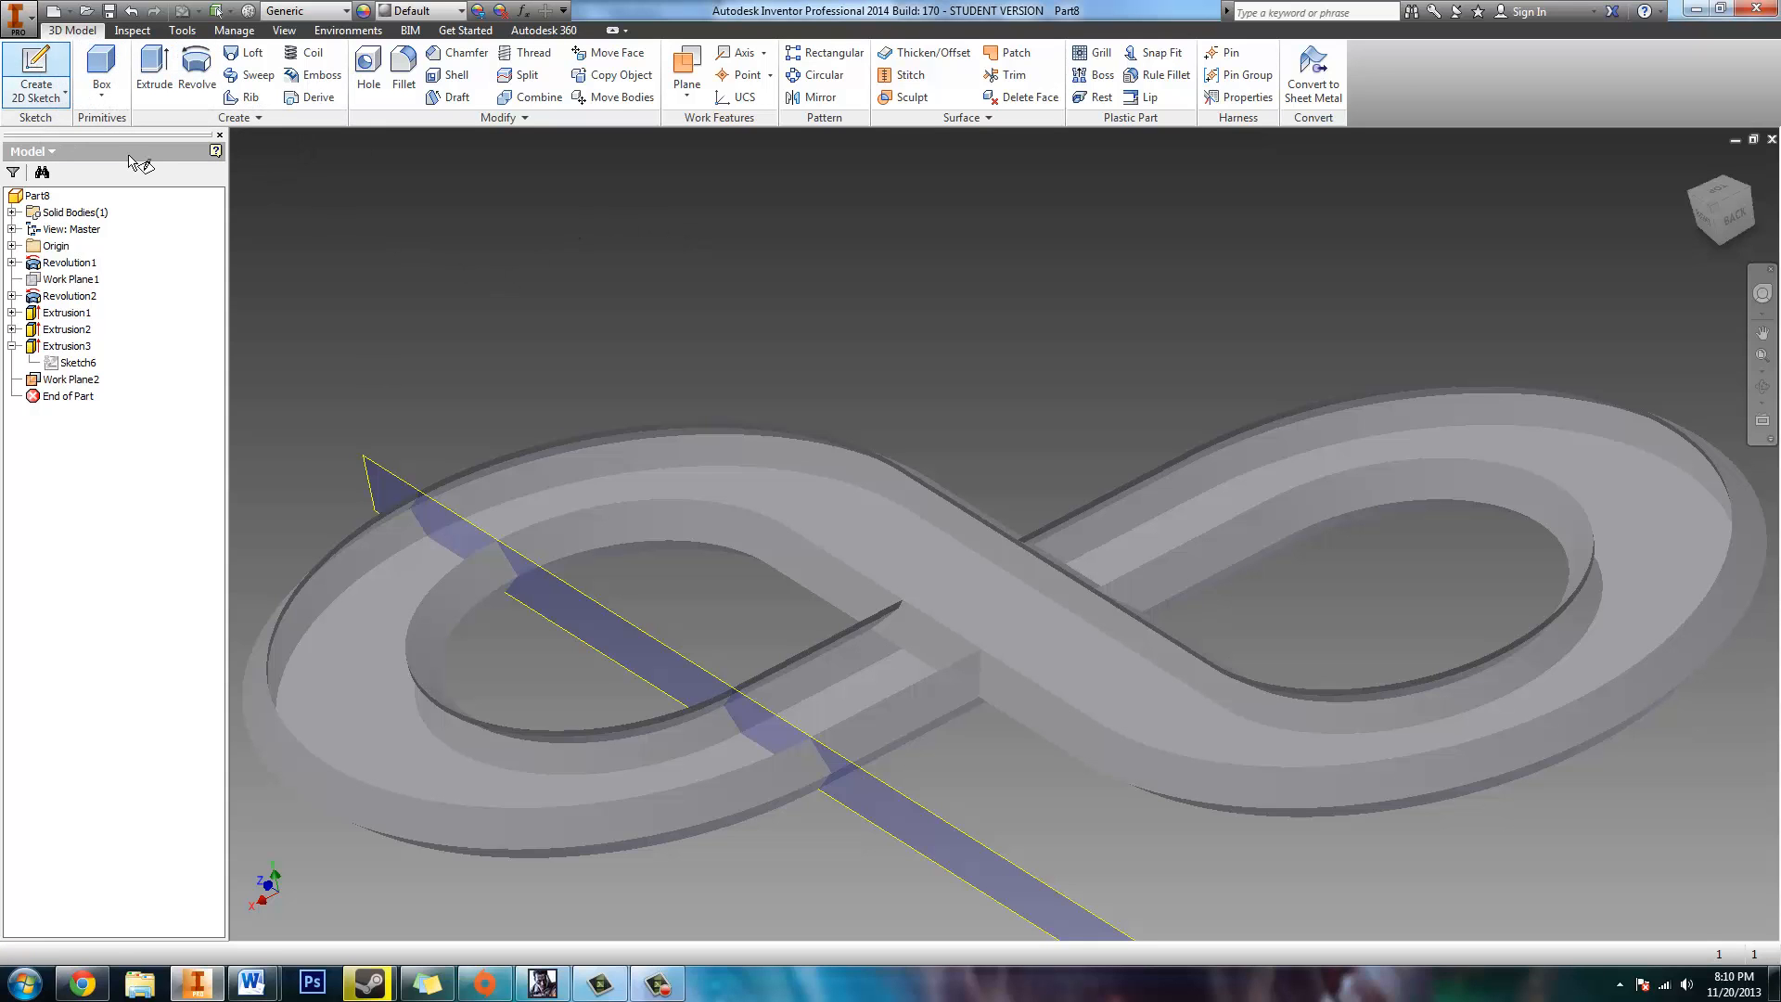
Step: Start a sketch on the new work plane and slice the graphics at that plane
left_click(582, 599)
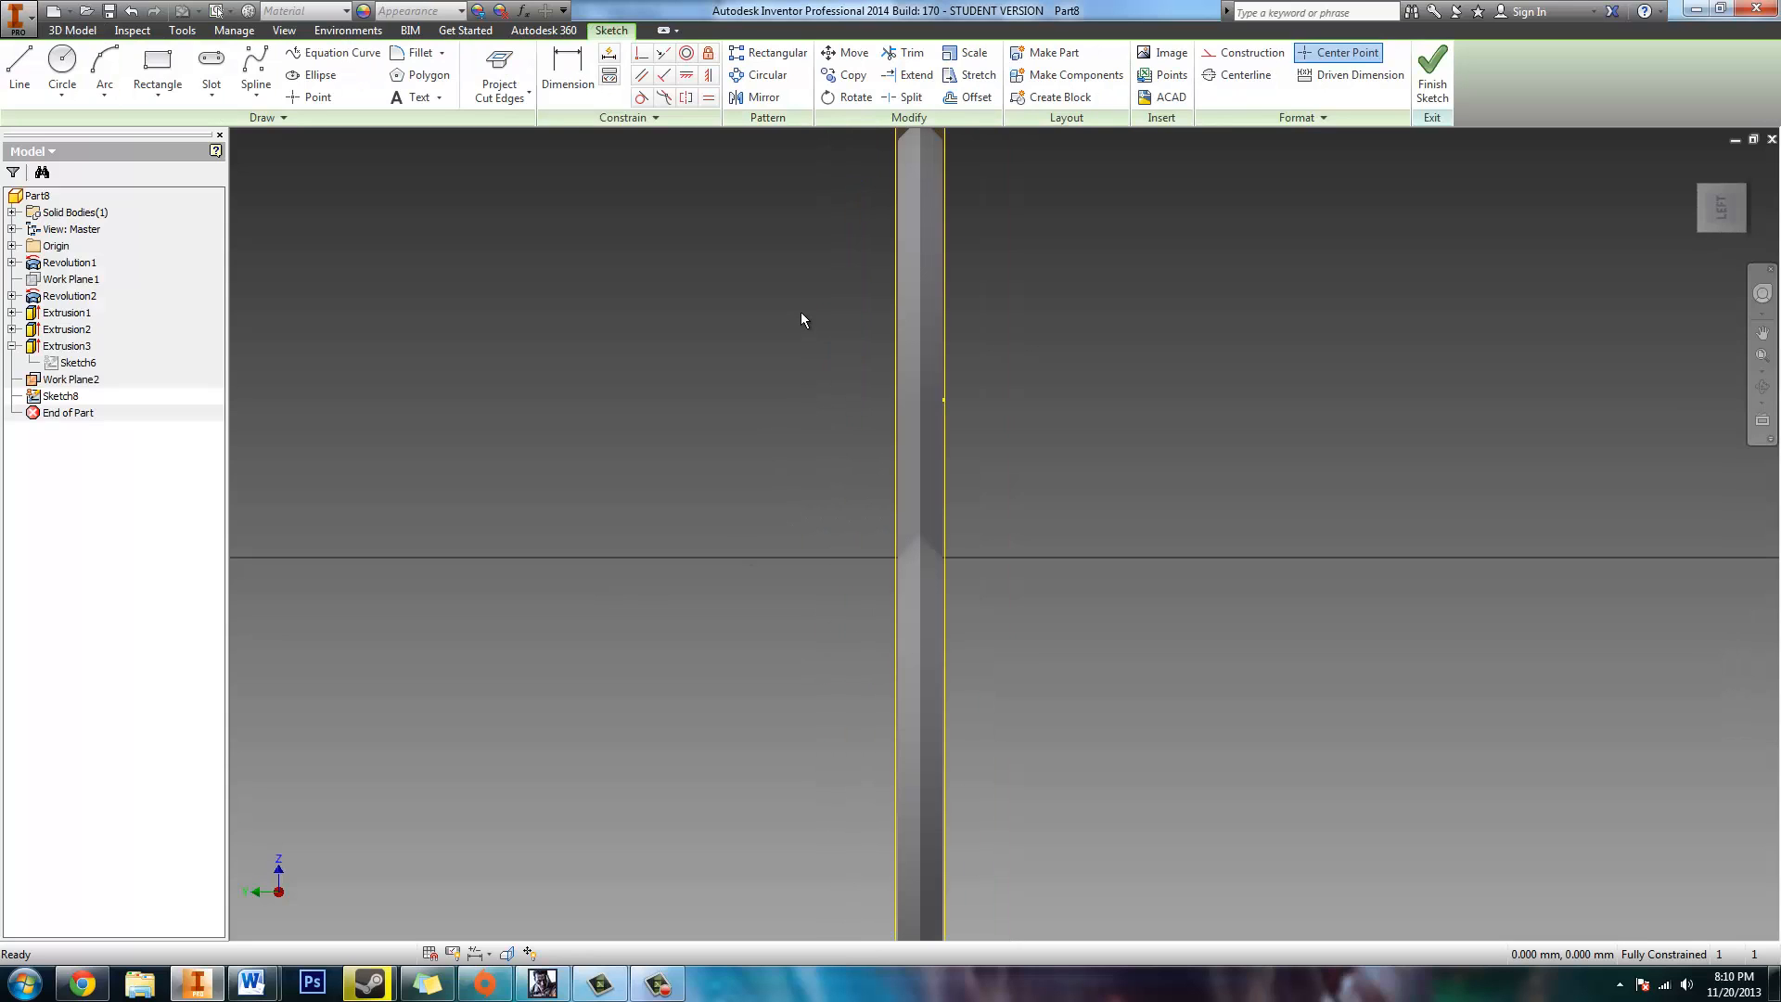
left_click(284, 29)
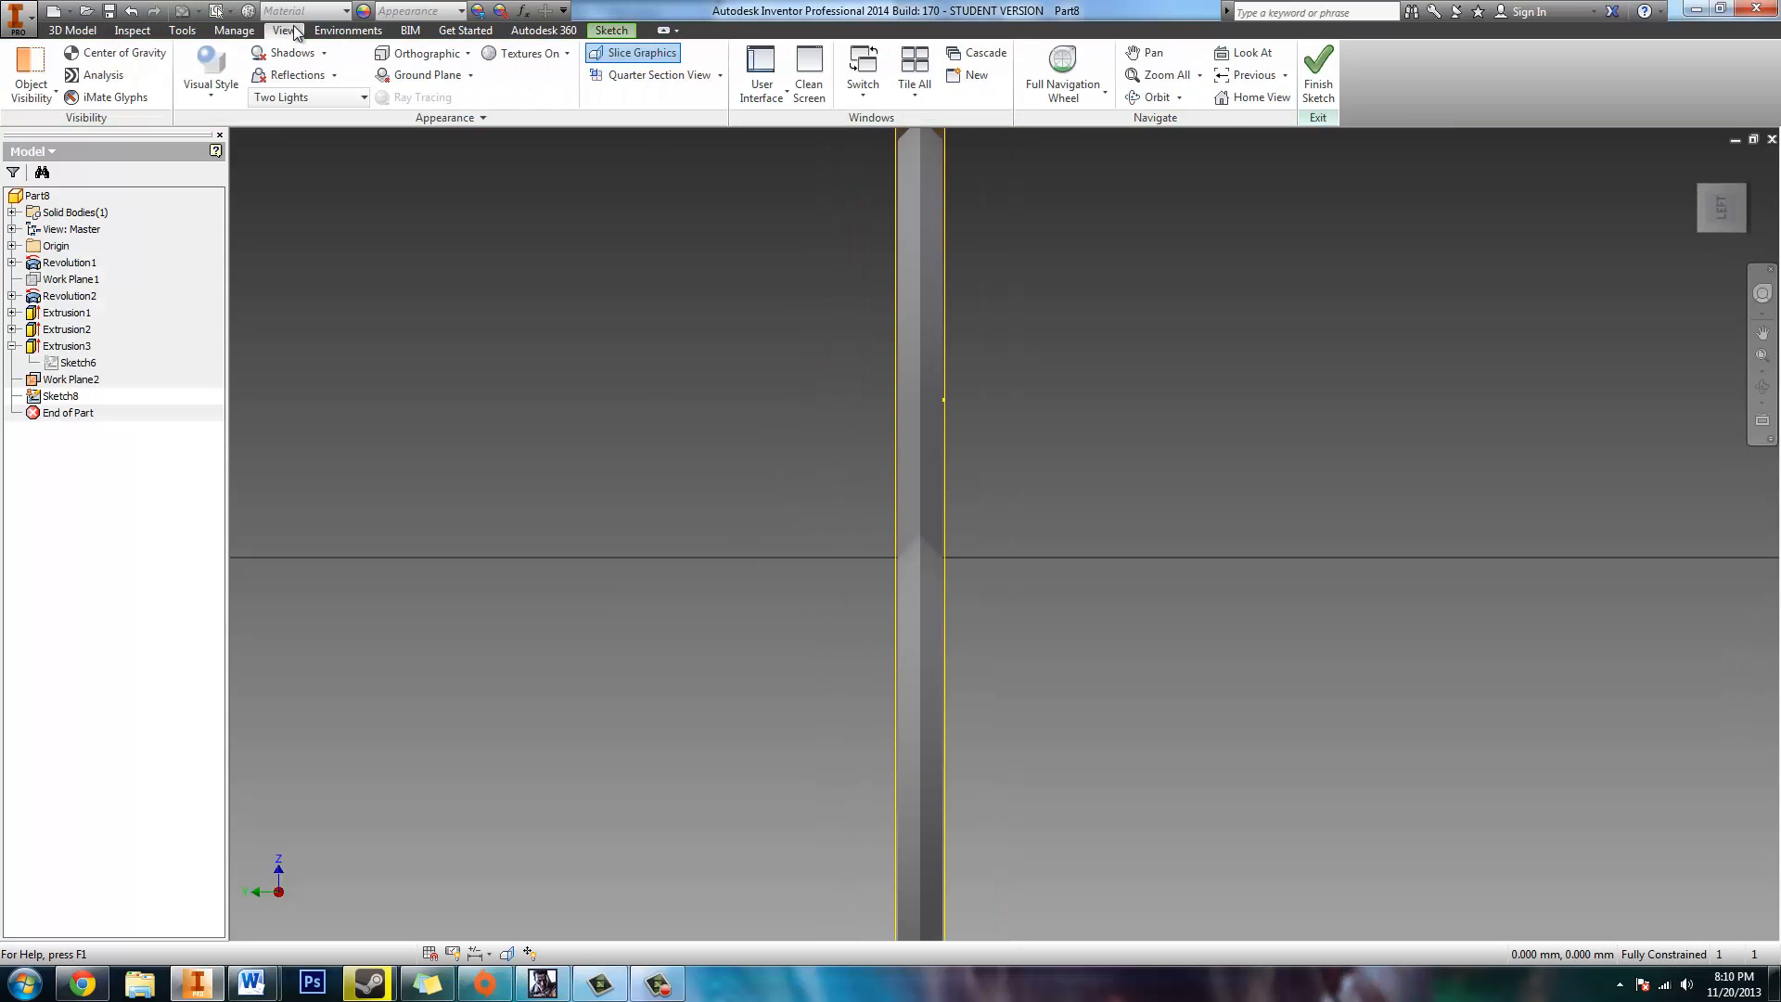
left_click(640, 53)
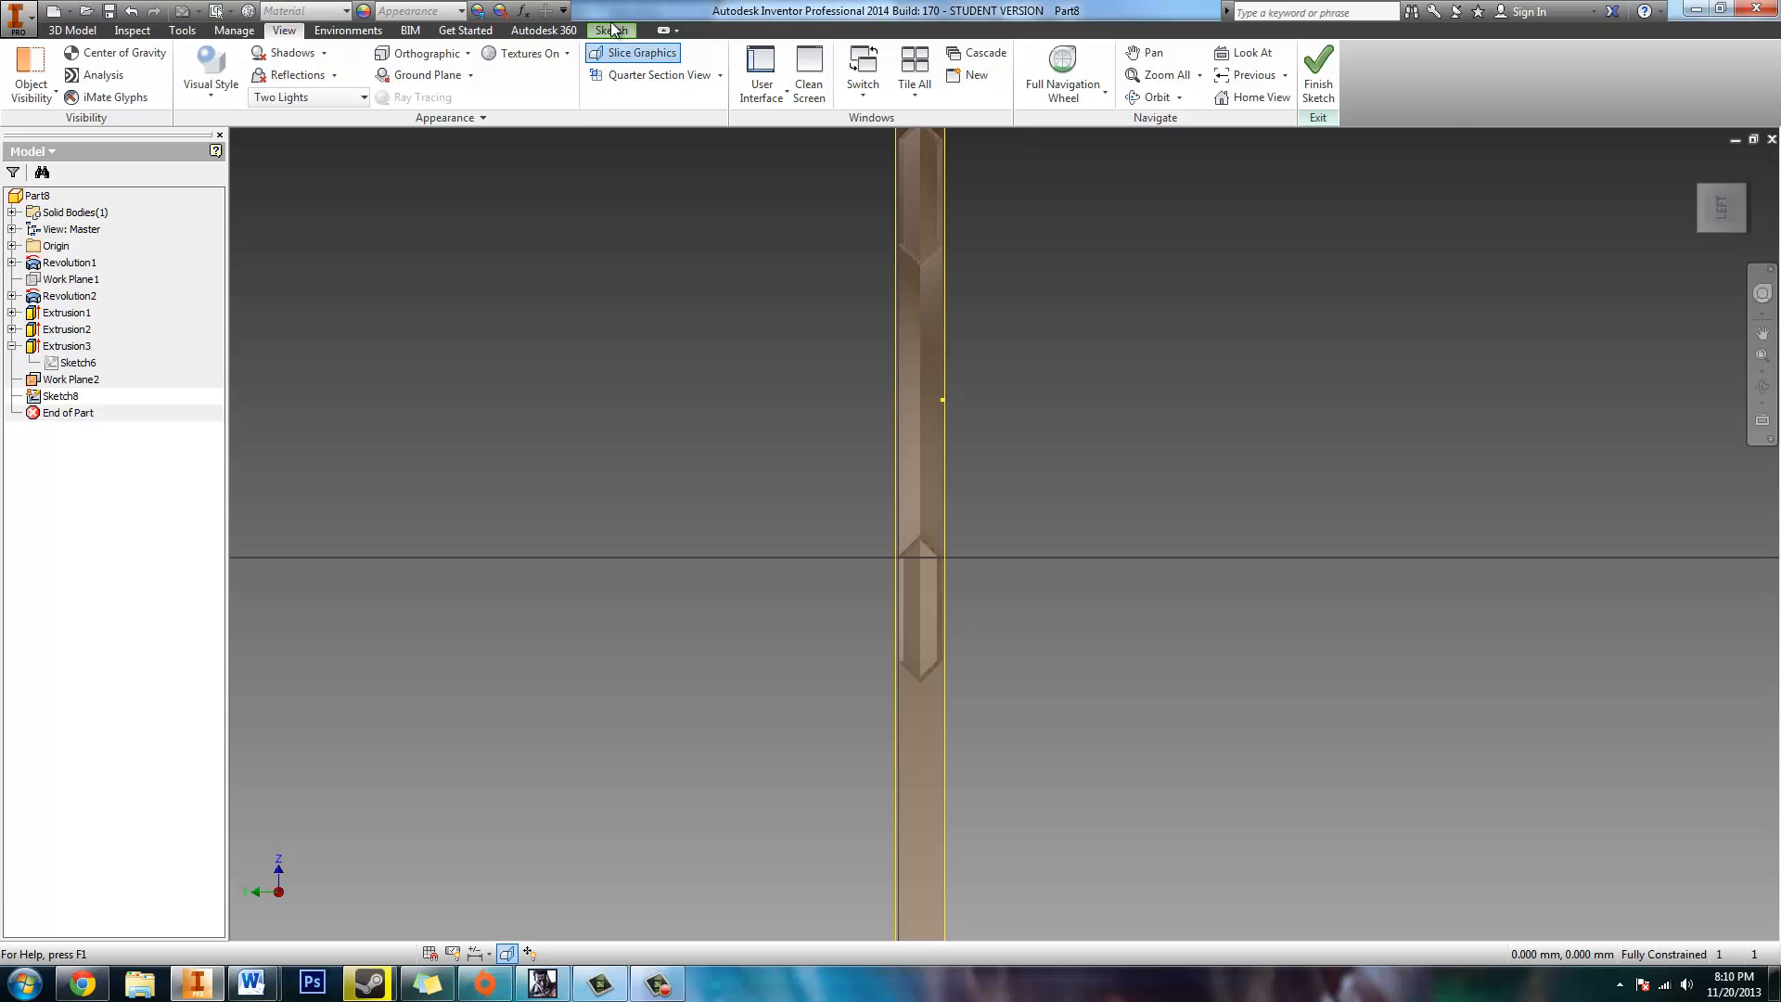
left_click(611, 30)
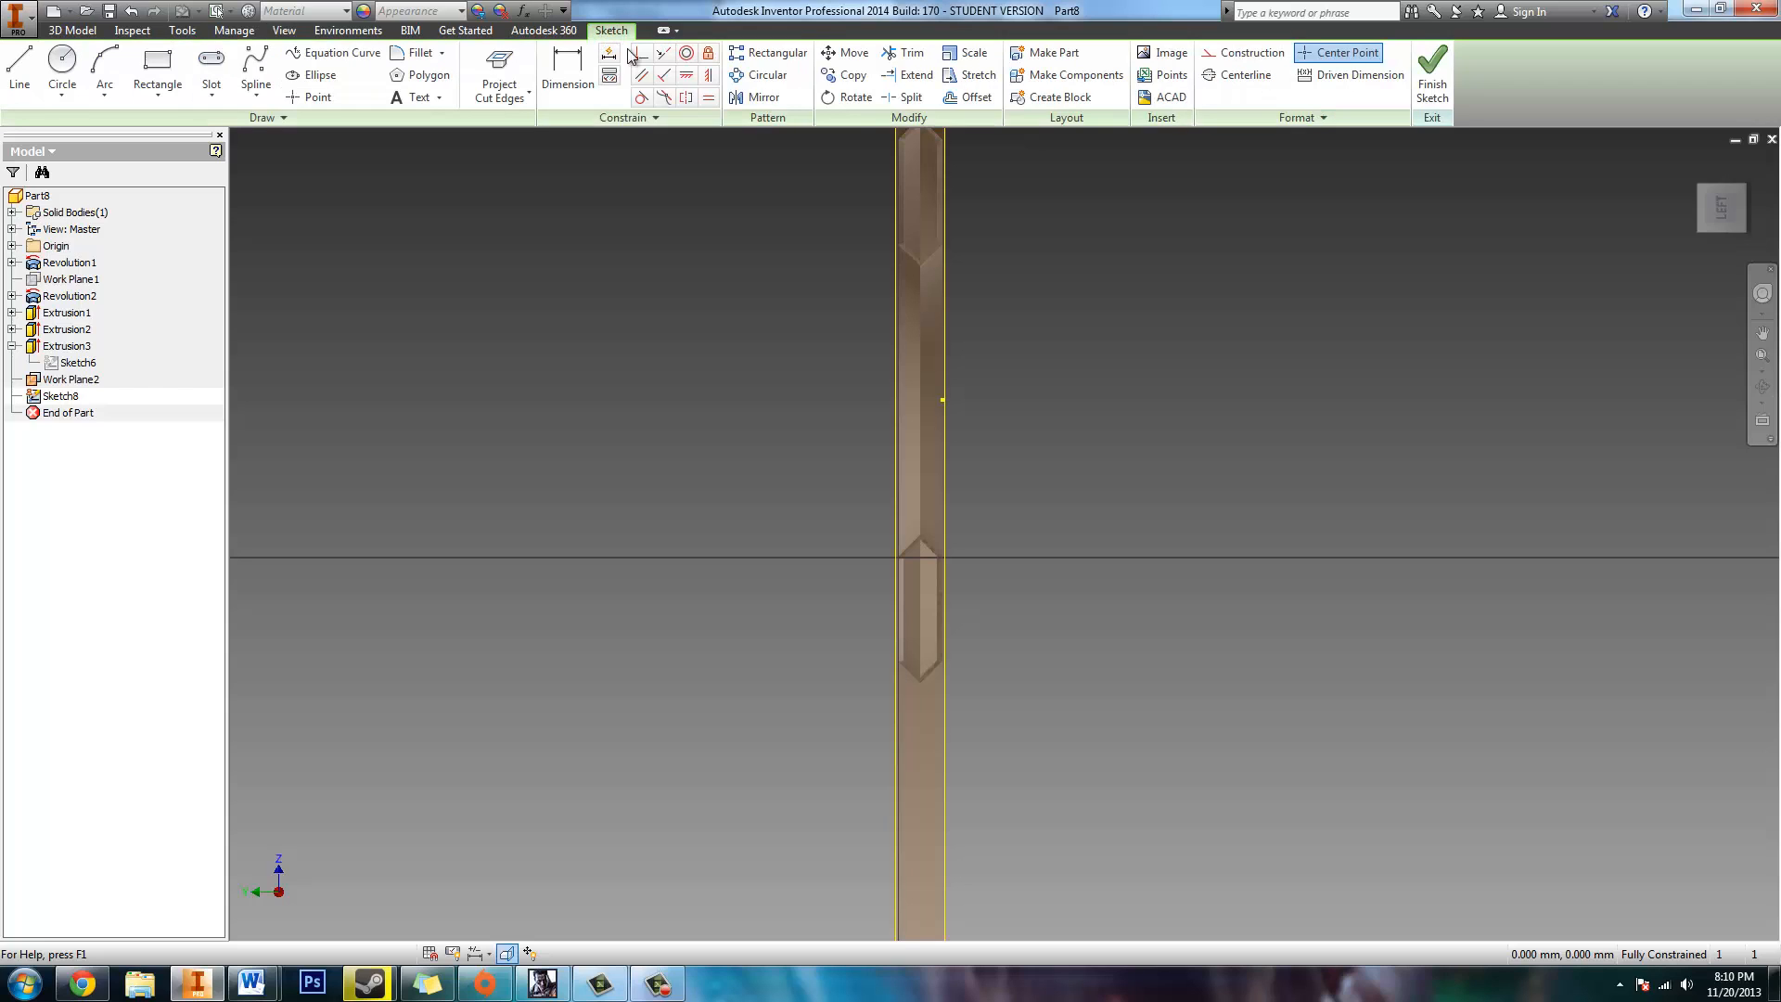
Step: Project the cut edges of the track section into the sketch
left_click(498, 90)
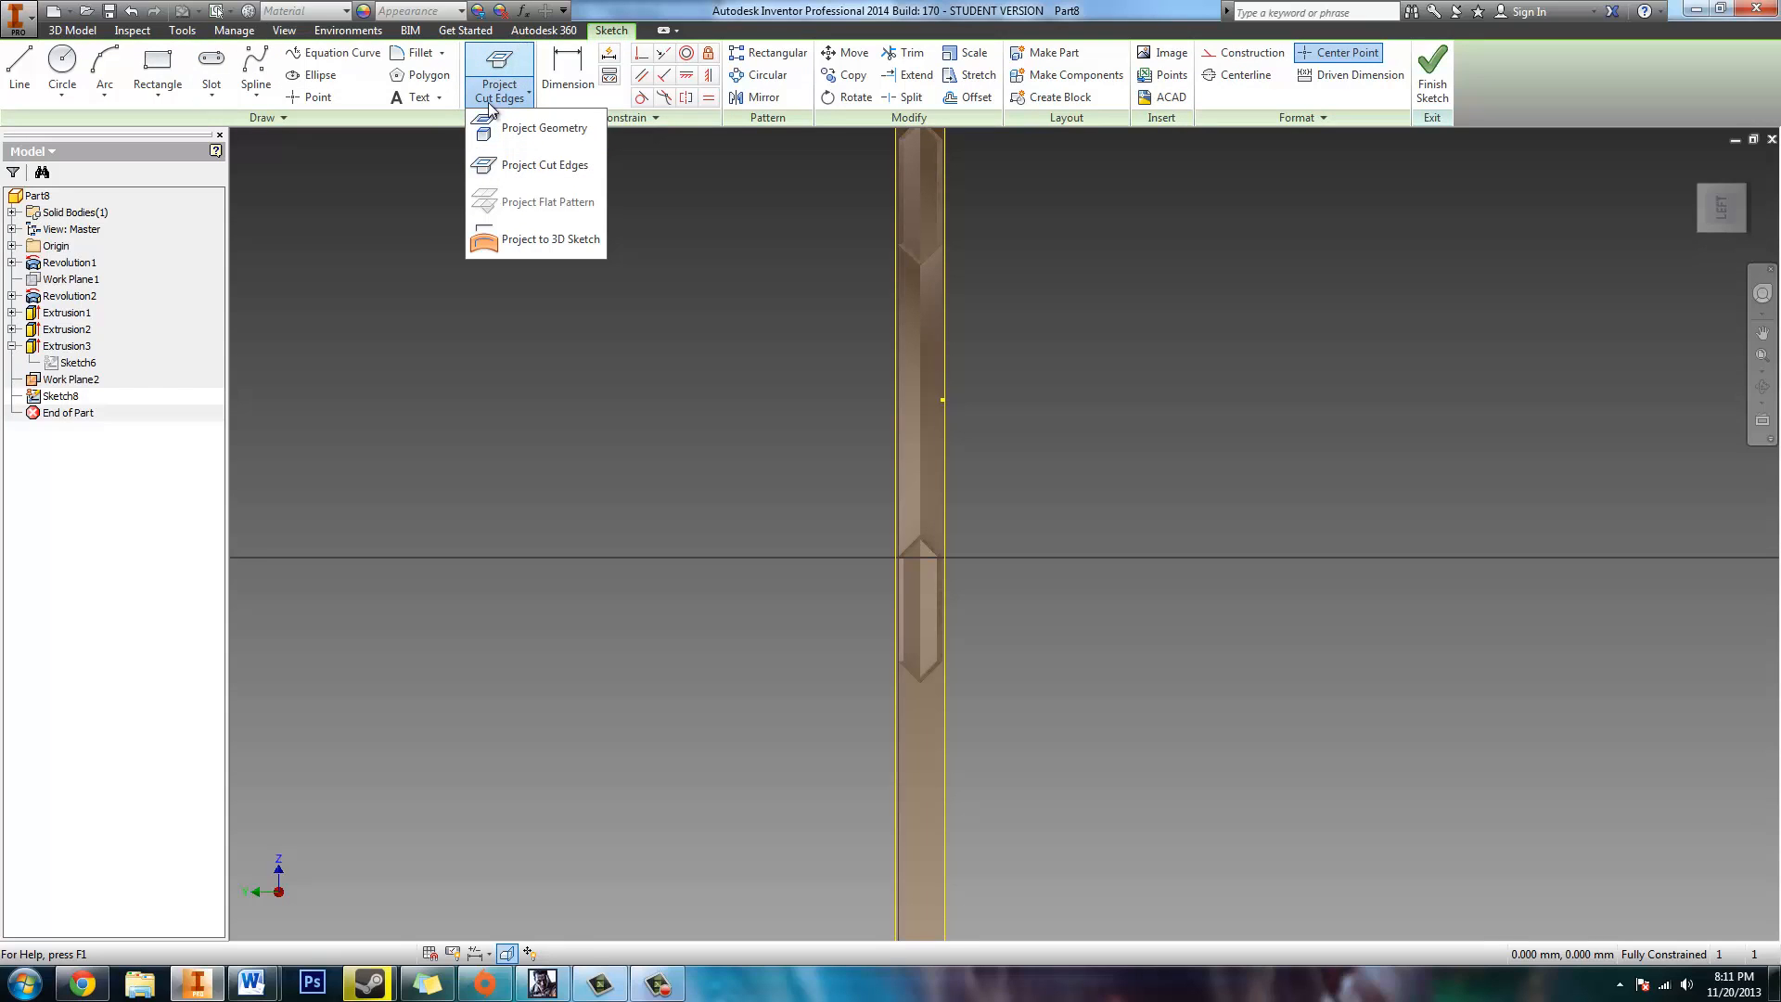
left_click(516, 98)
left_click(516, 97)
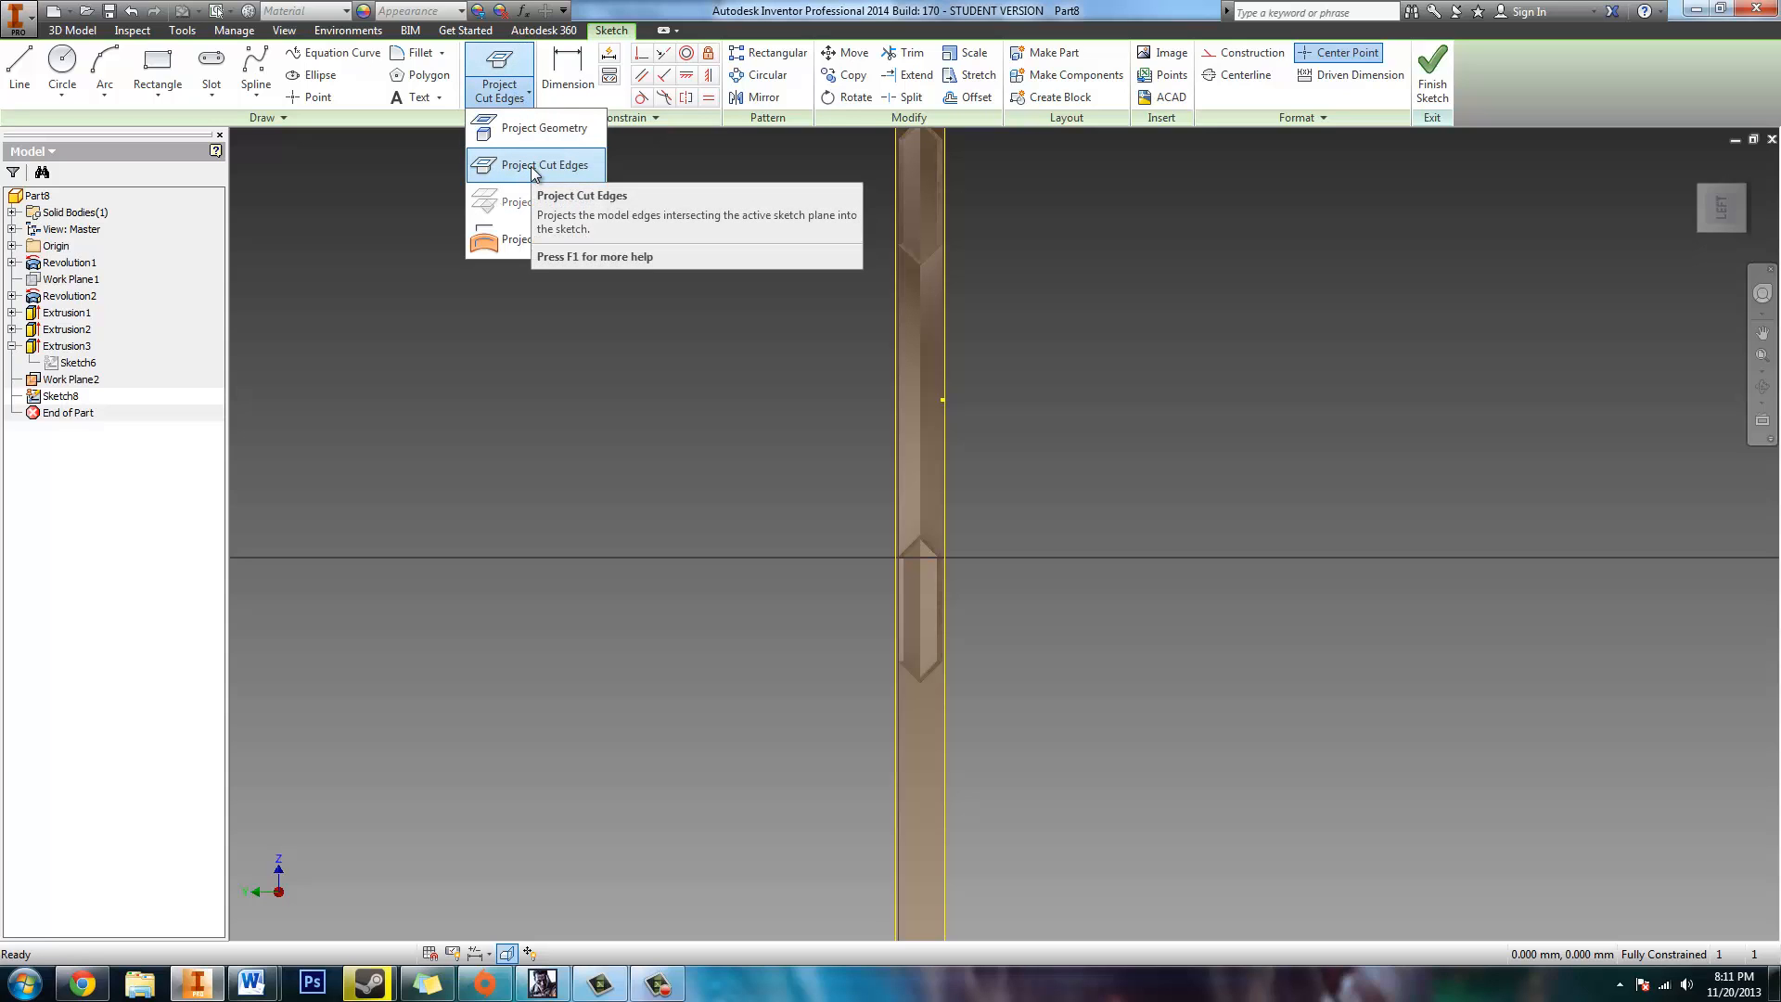
left_click(534, 174)
scroll(980, 417, "up", 3)
scroll(955, 521, "down", 3)
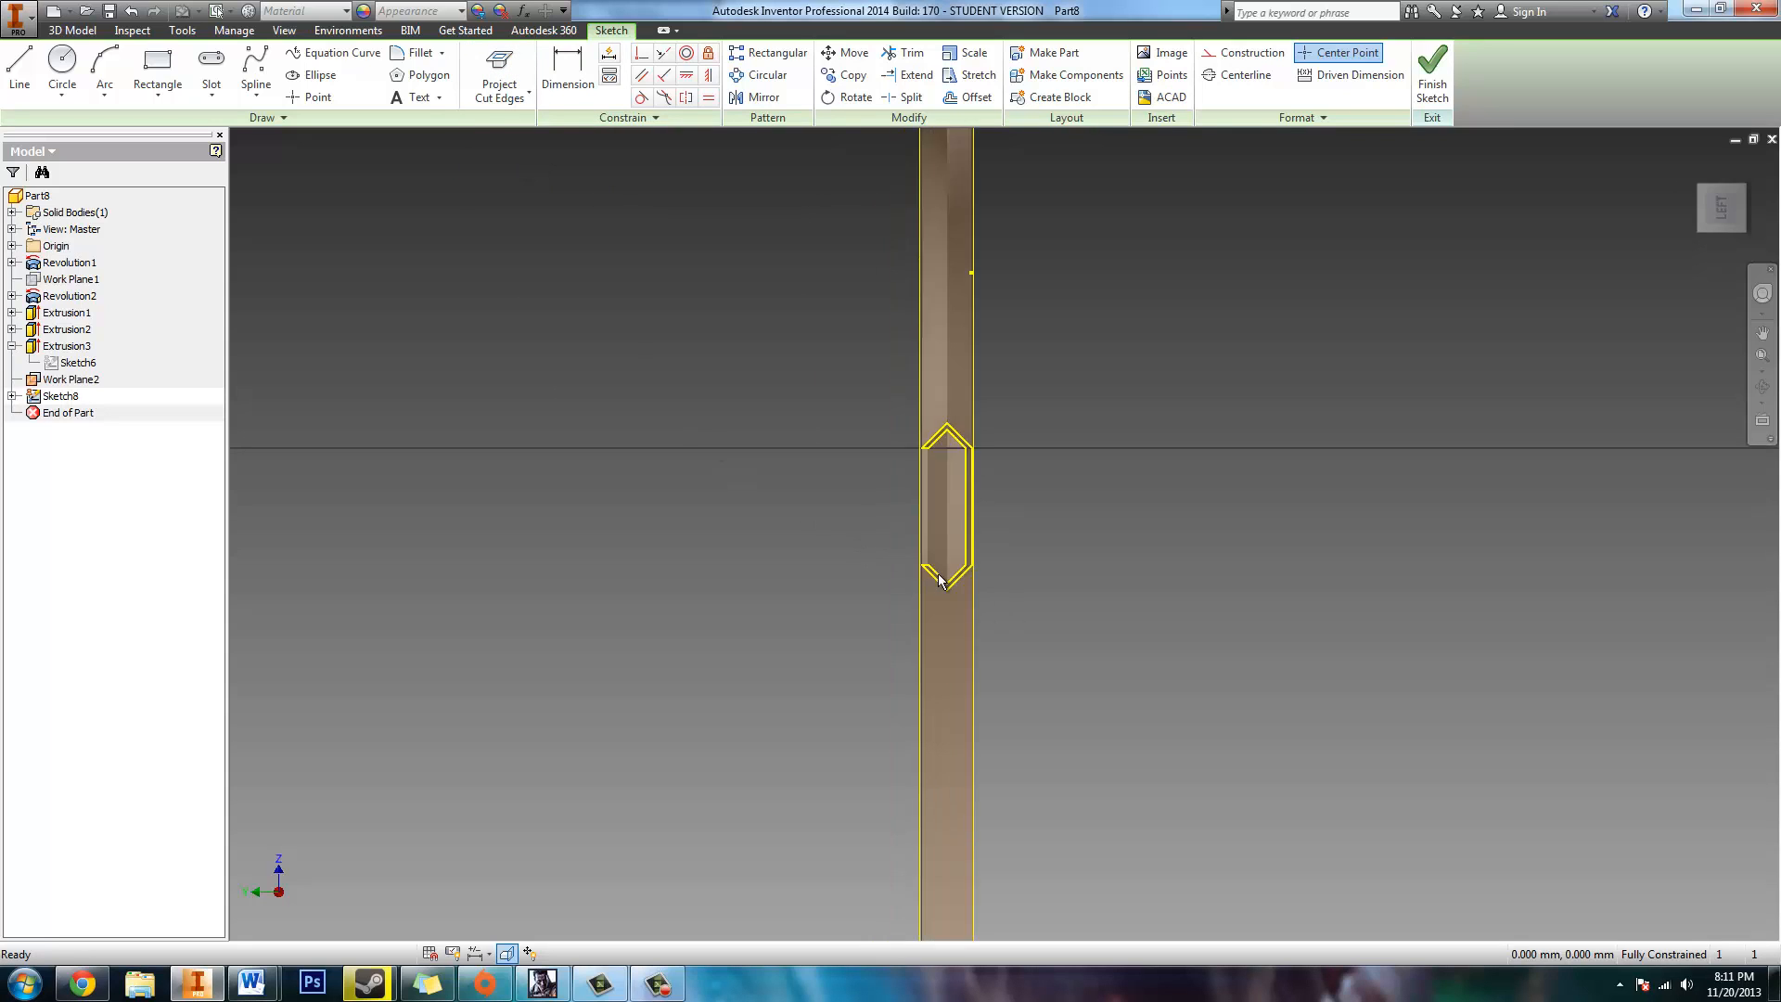
scroll(1031, 471, "down", 3)
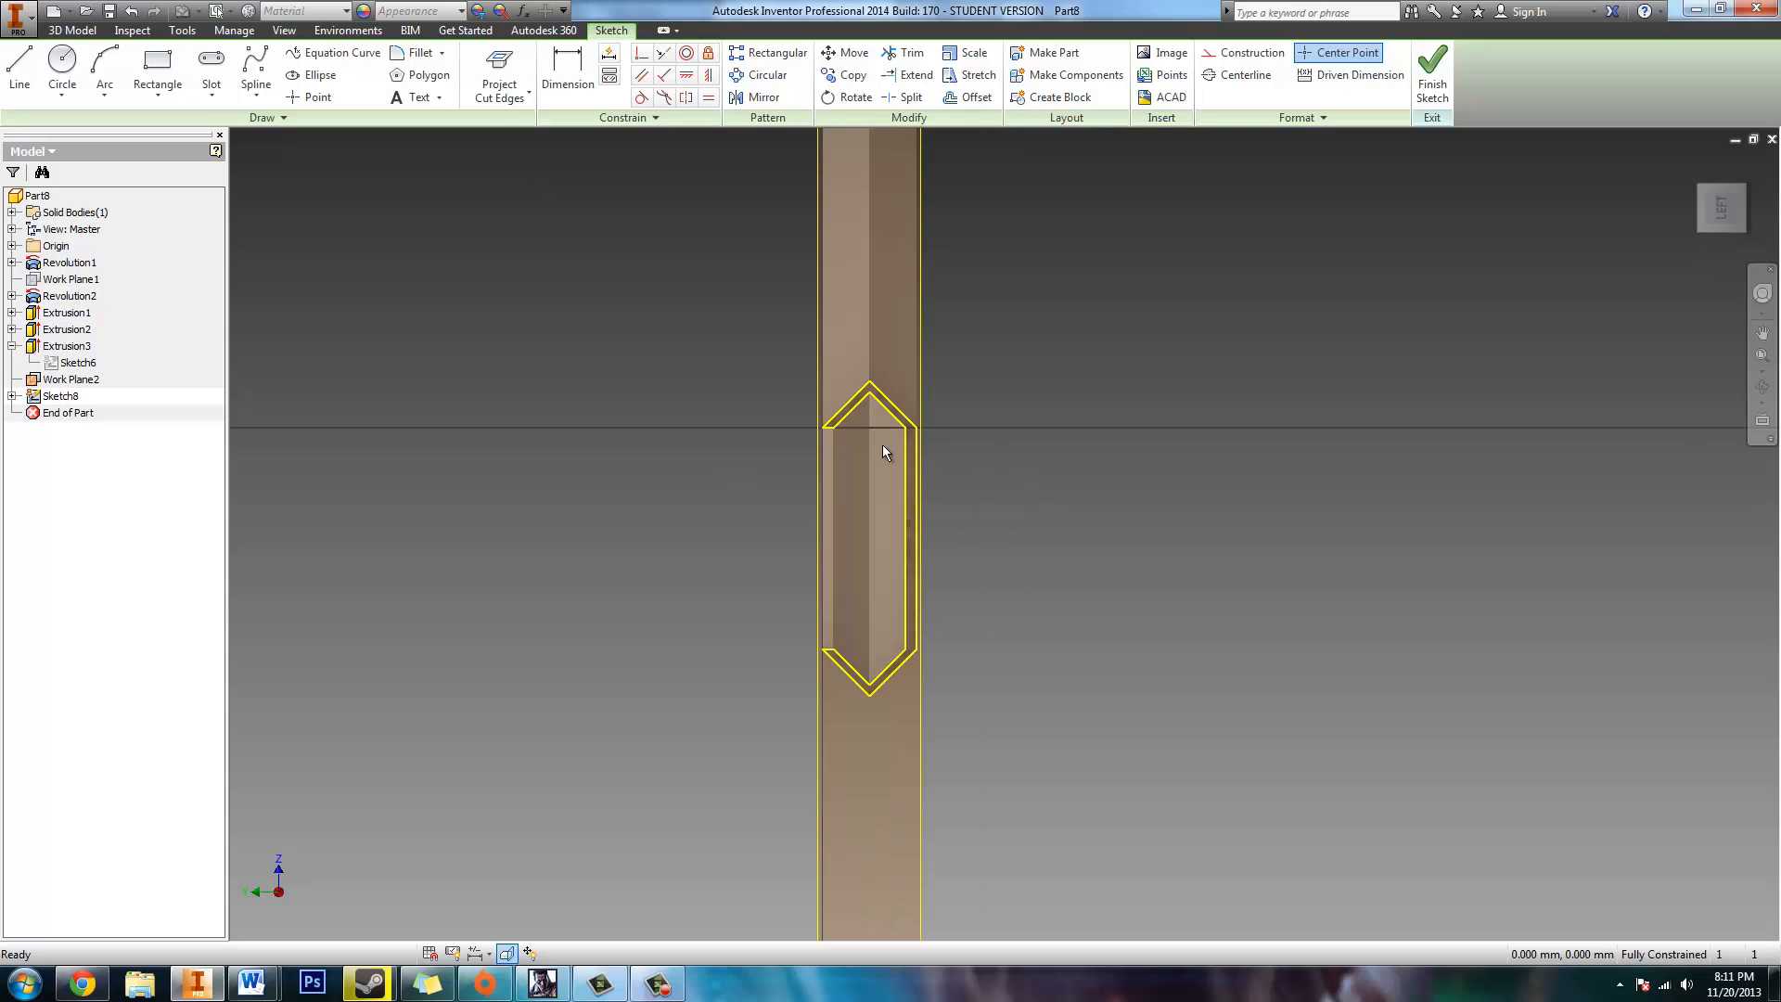
Step: Draw a line across the open top of the projected channel profile to close it, and finish the sketch
left_click(284, 30)
left_click(610, 30)
left_click(19, 70)
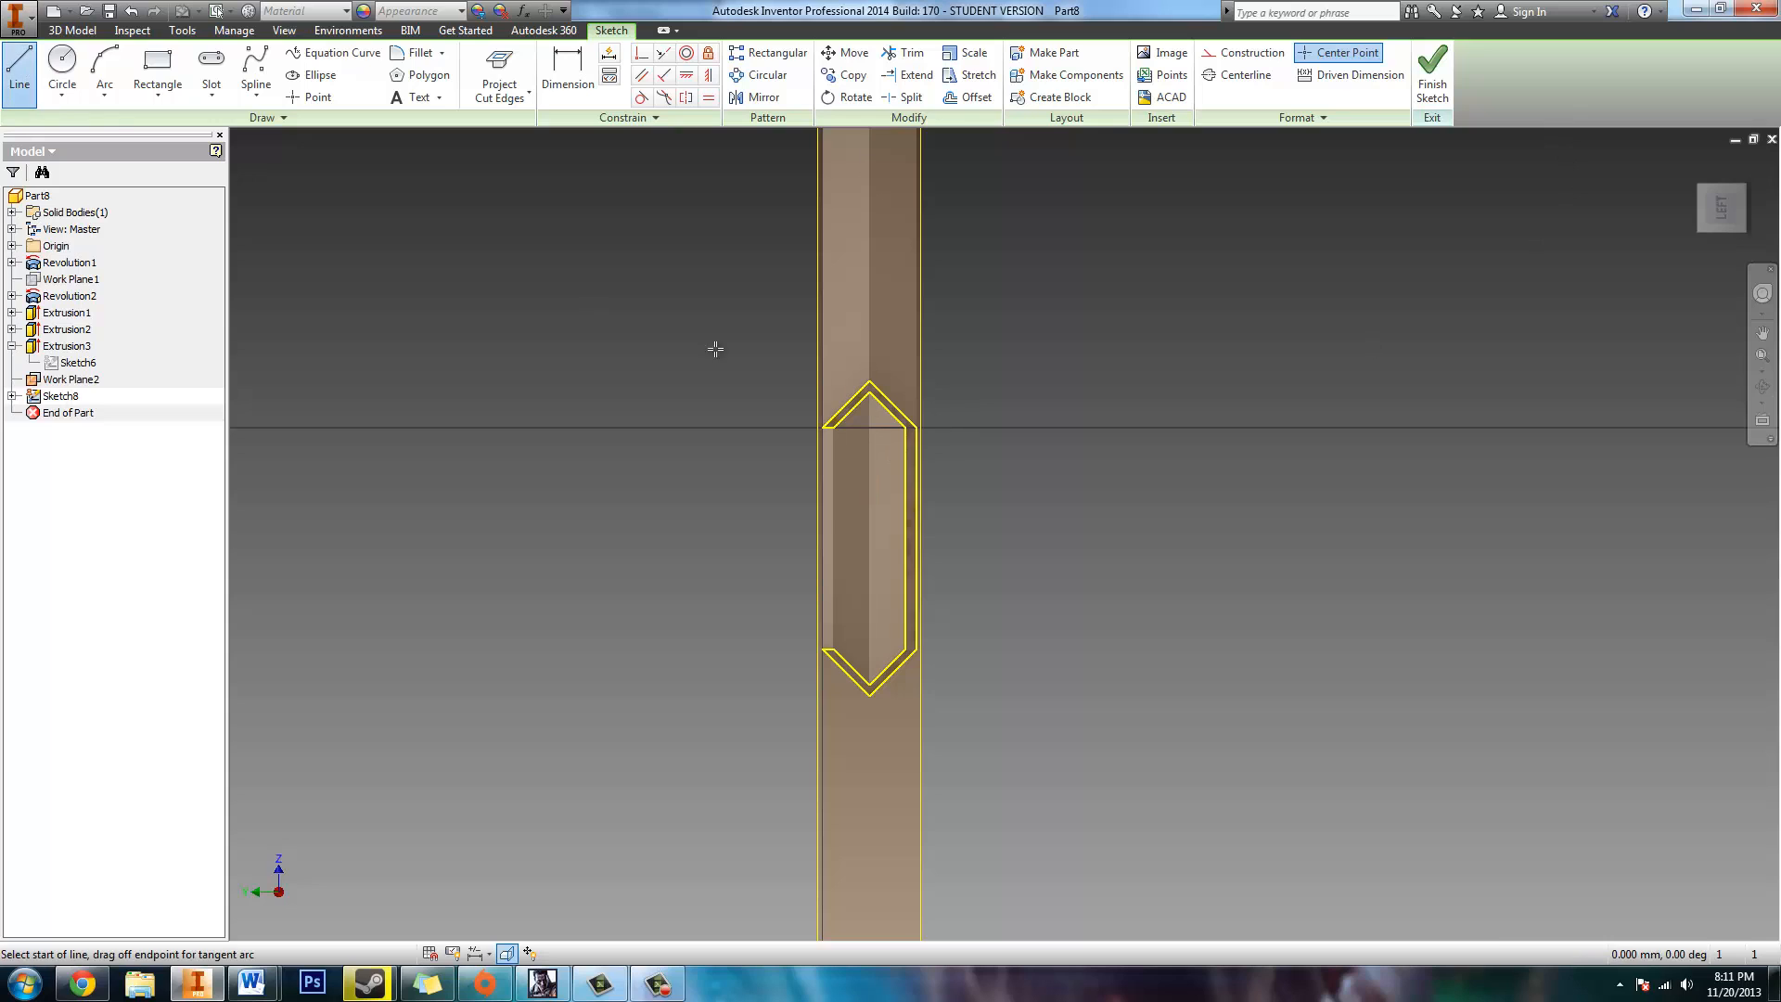
scroll(820, 502, "up", 3)
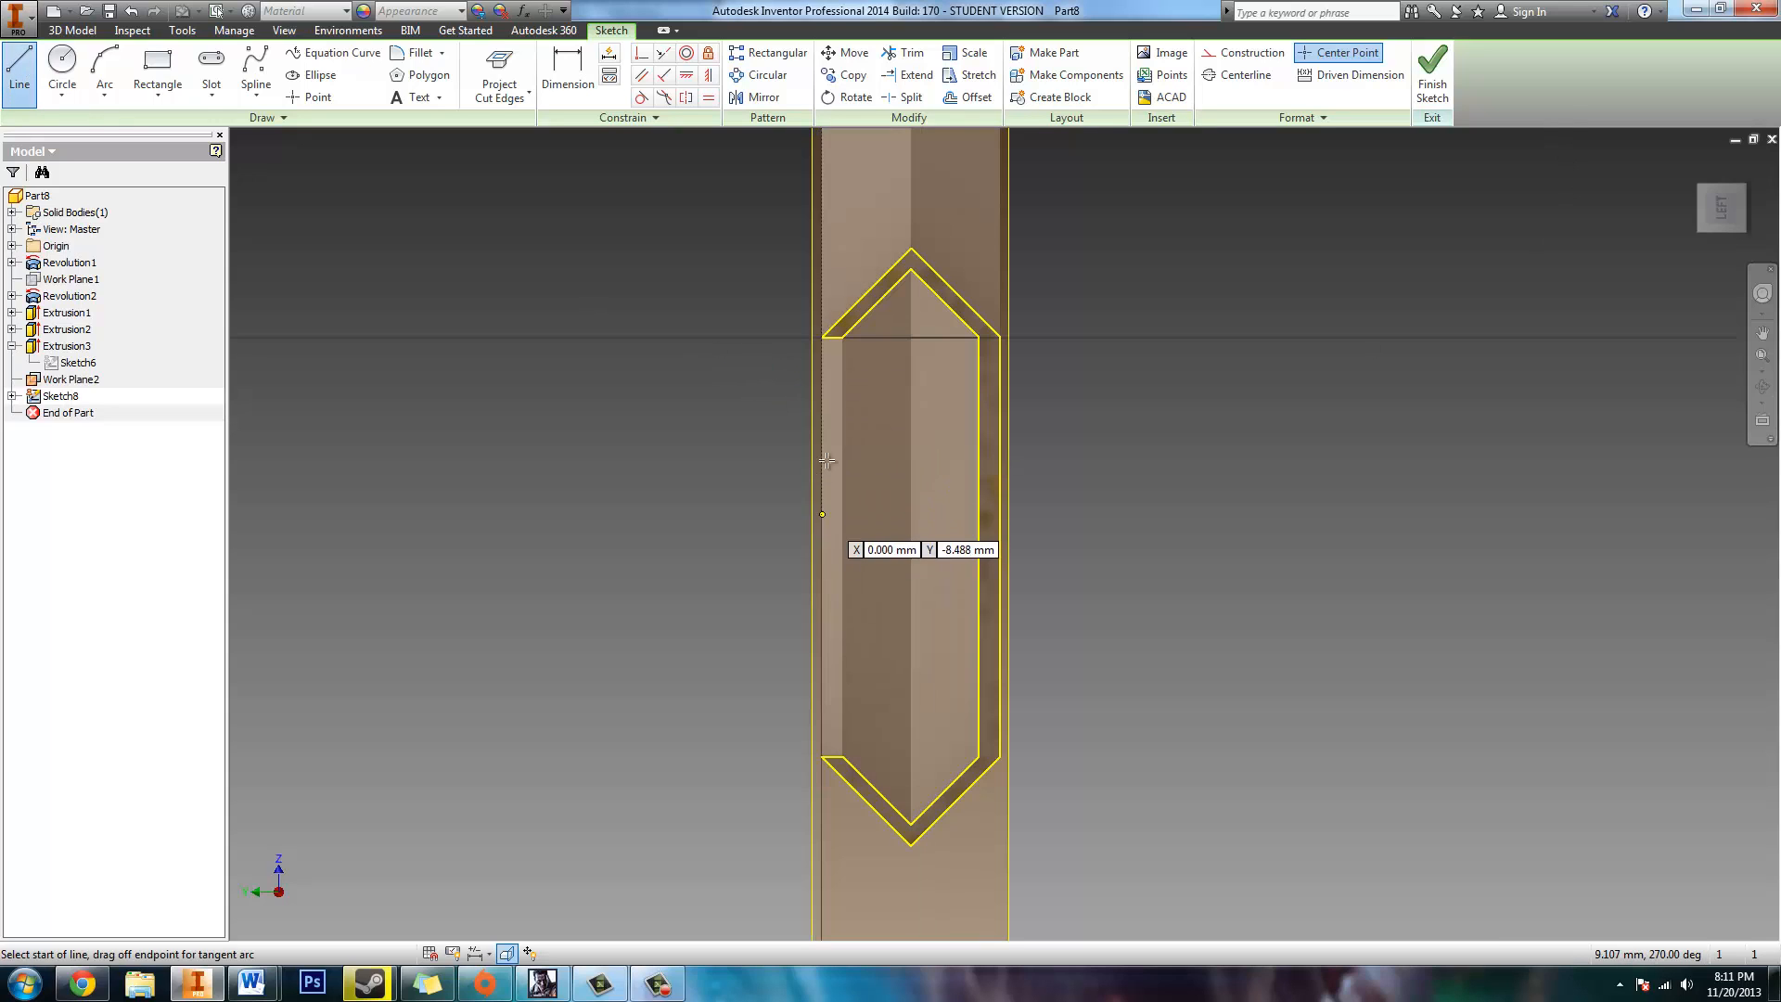
left_click(832, 336)
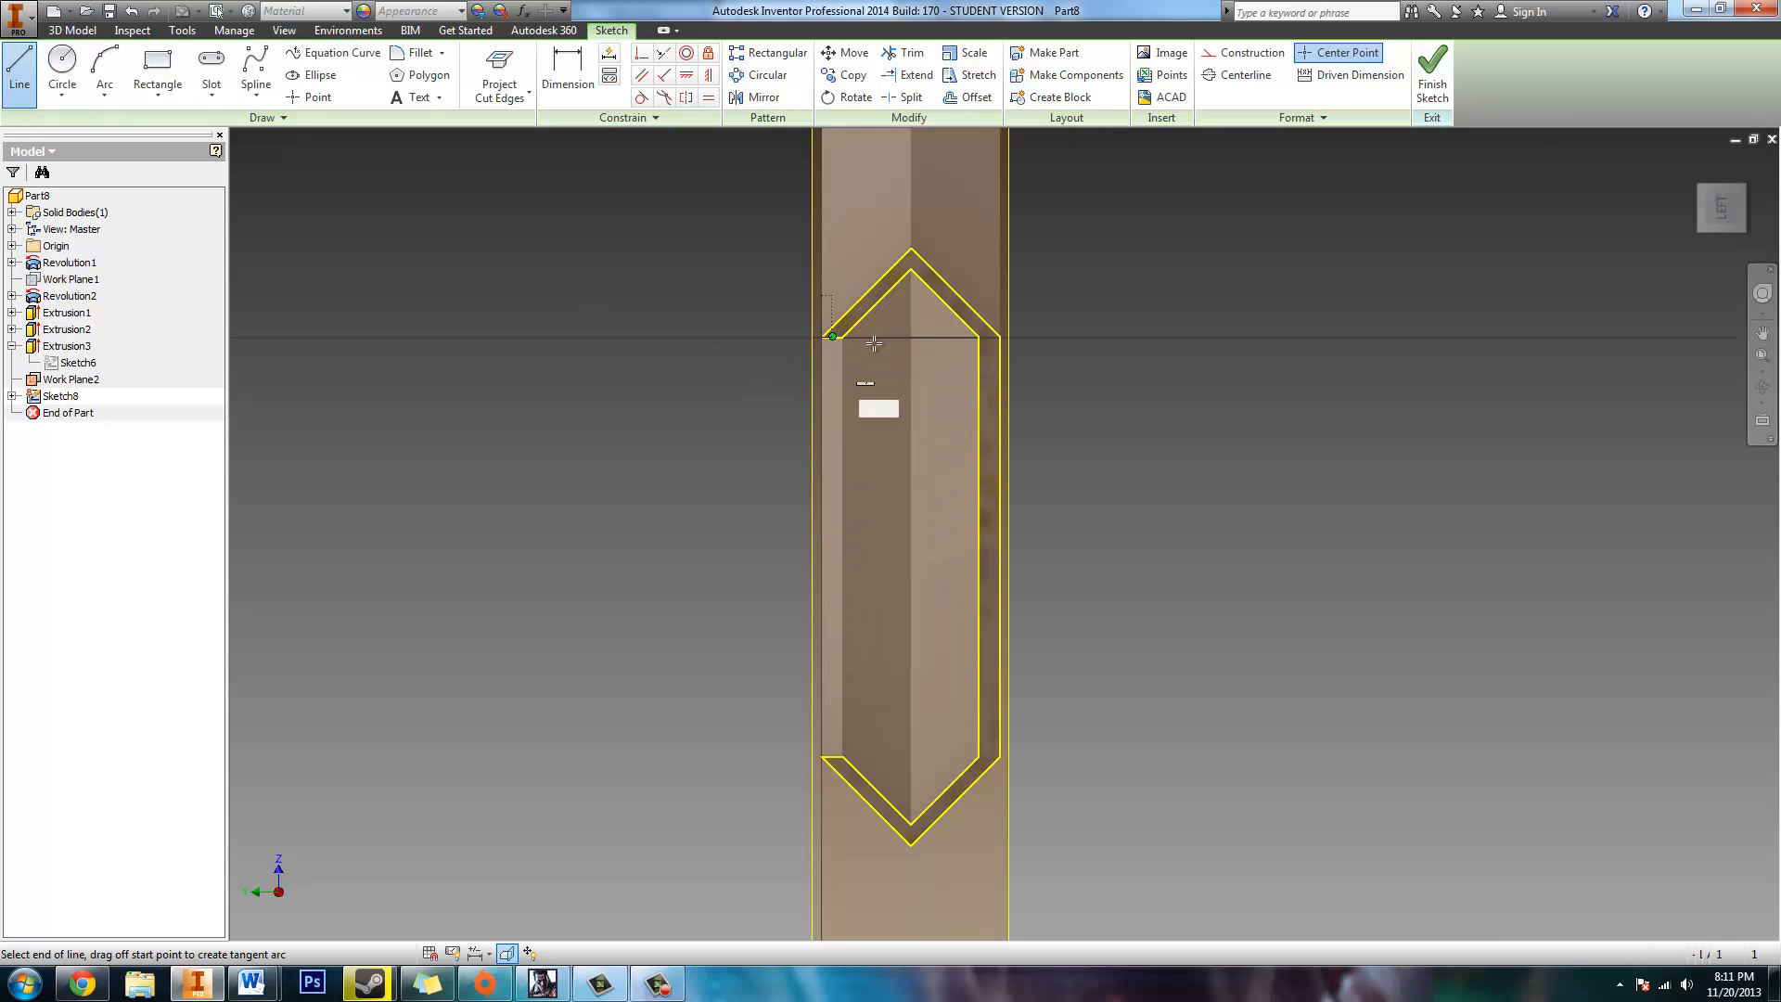
left_click(822, 756)
key("Escape")
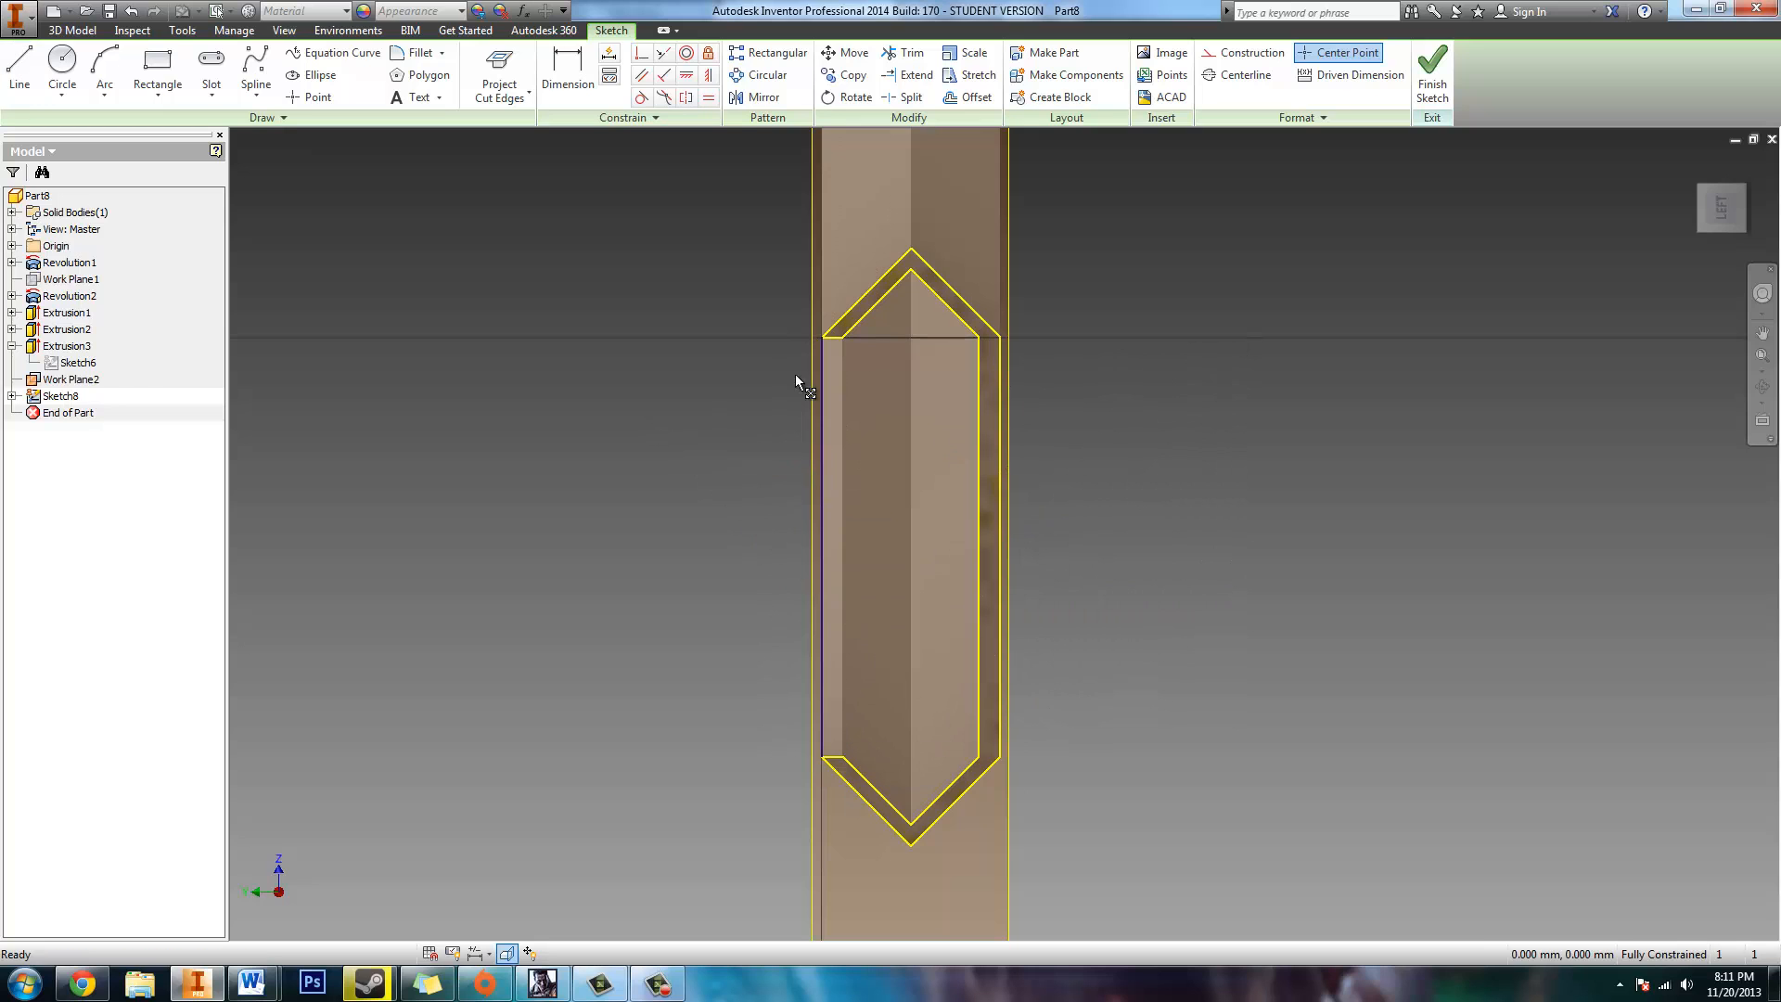
left_click(1433, 74)
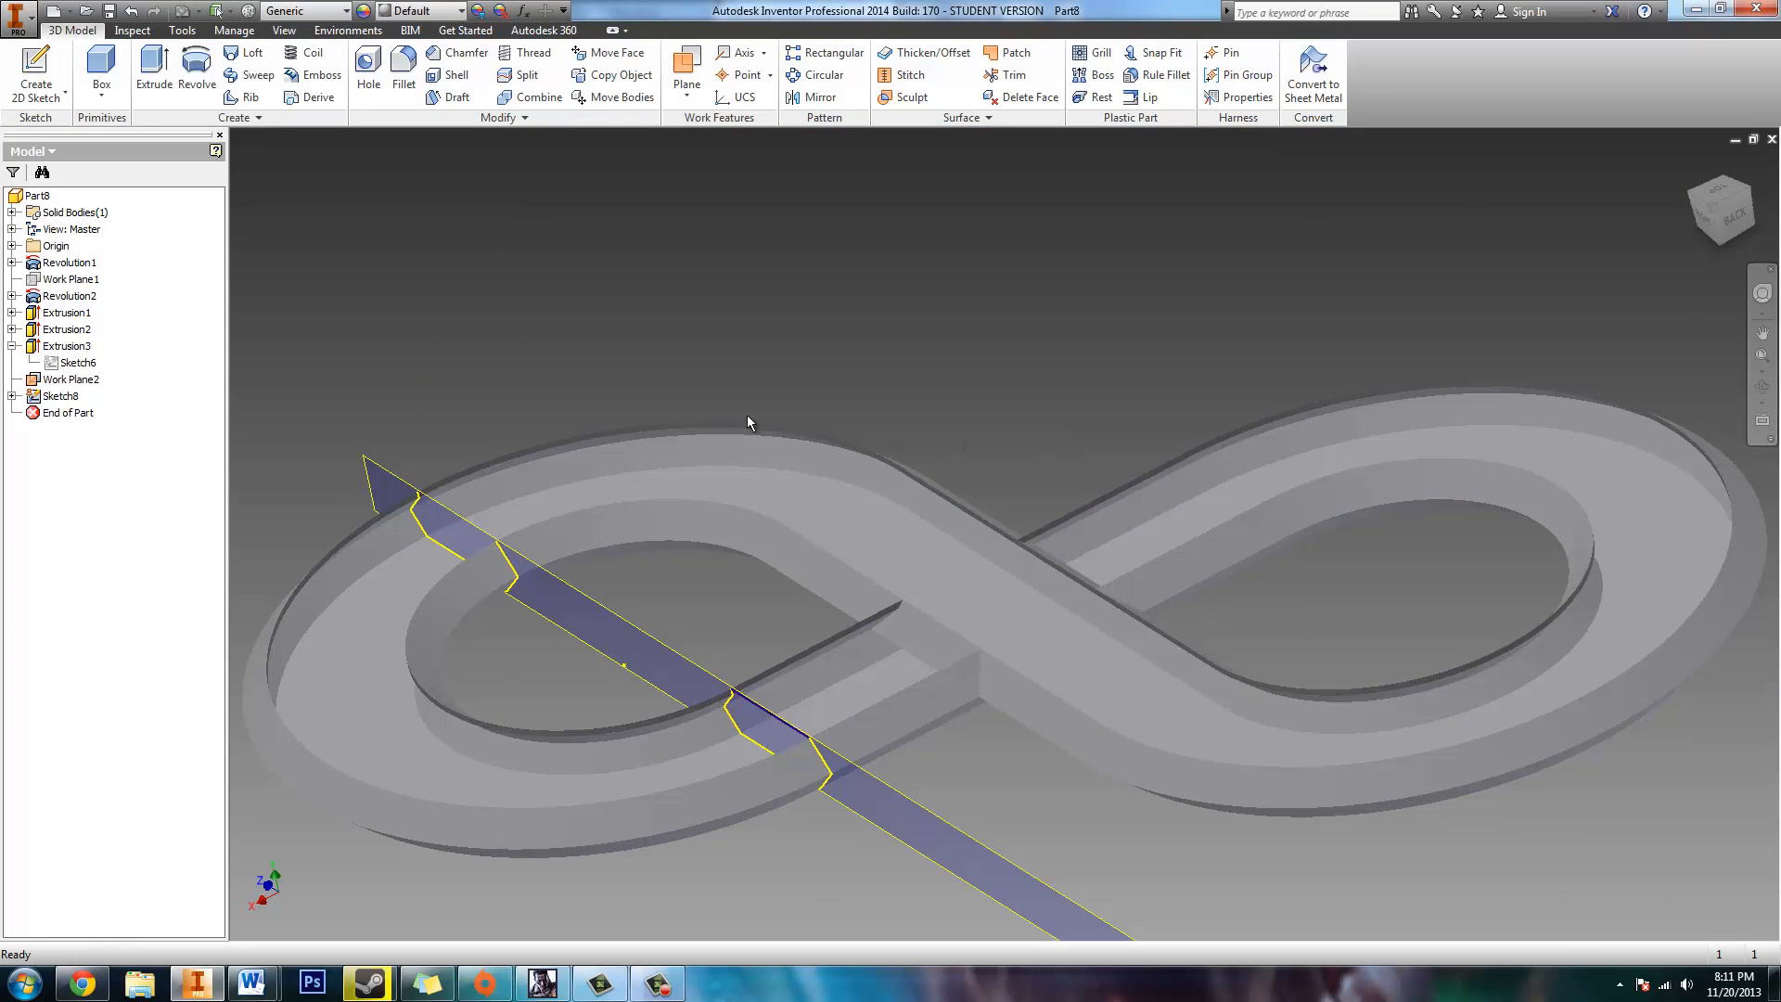
Step: Extrude the enclosed area inside the channel as a Cut, 59.2125 mm through the crossing of the tracks
left_click(152, 67)
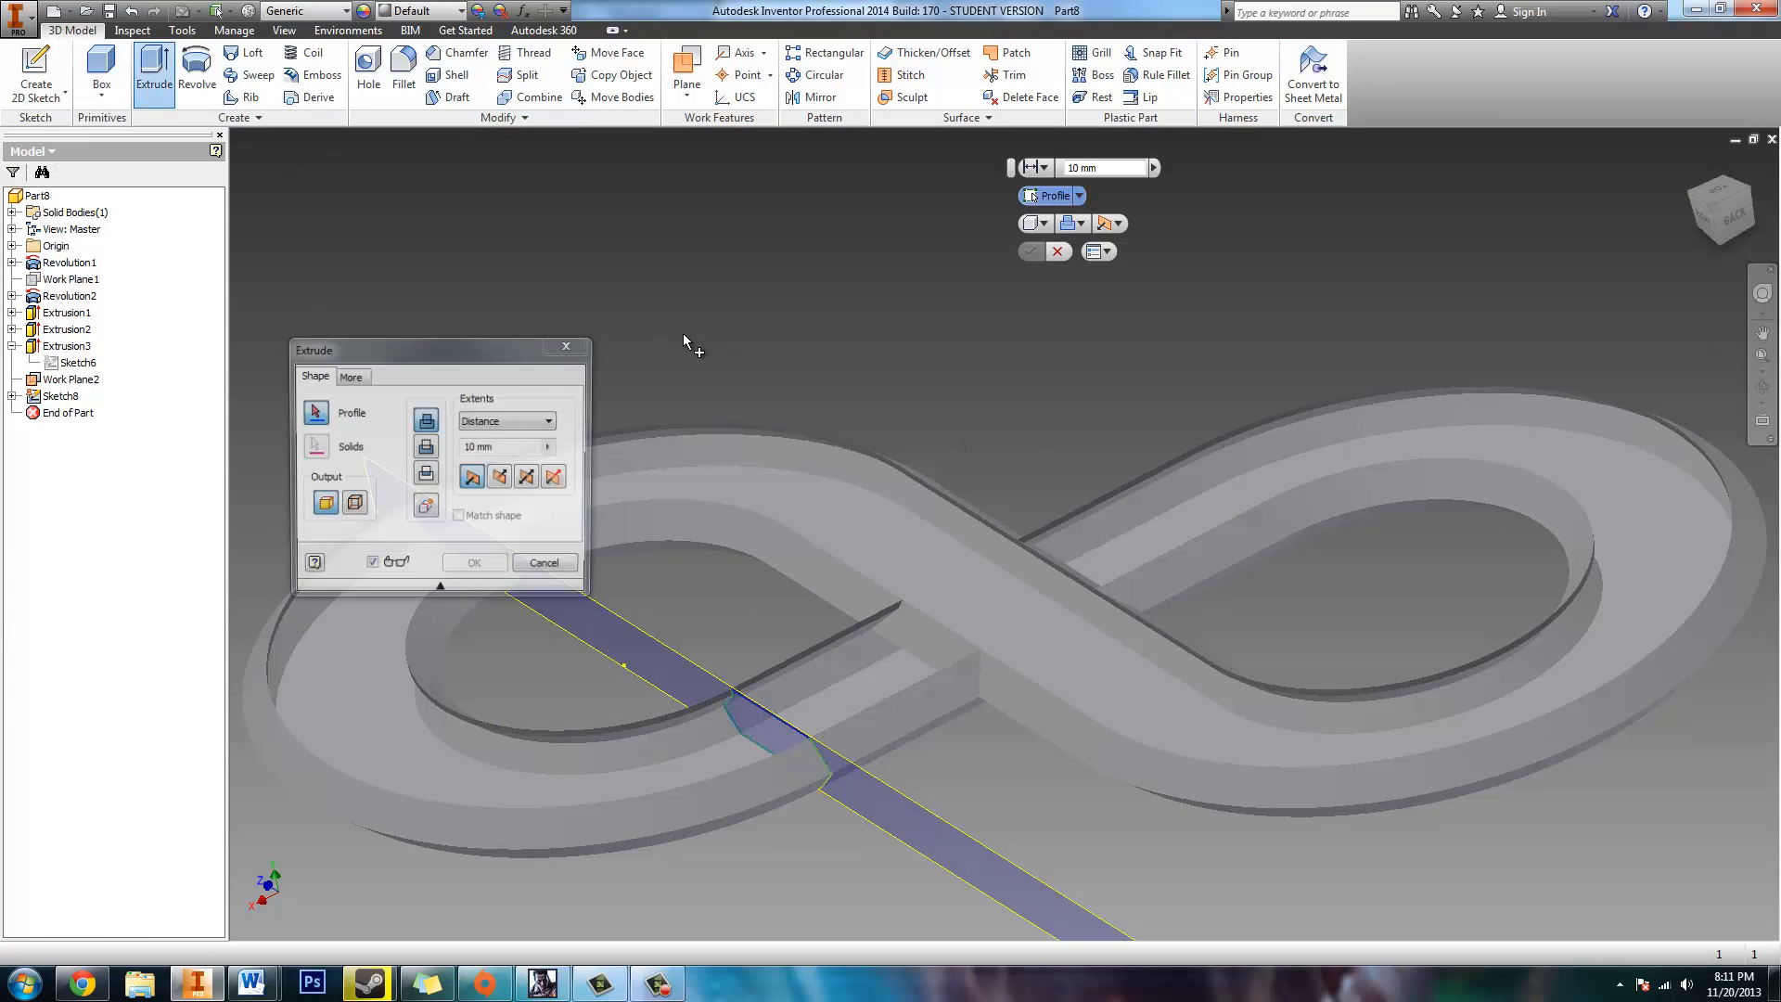
left_click(766, 738)
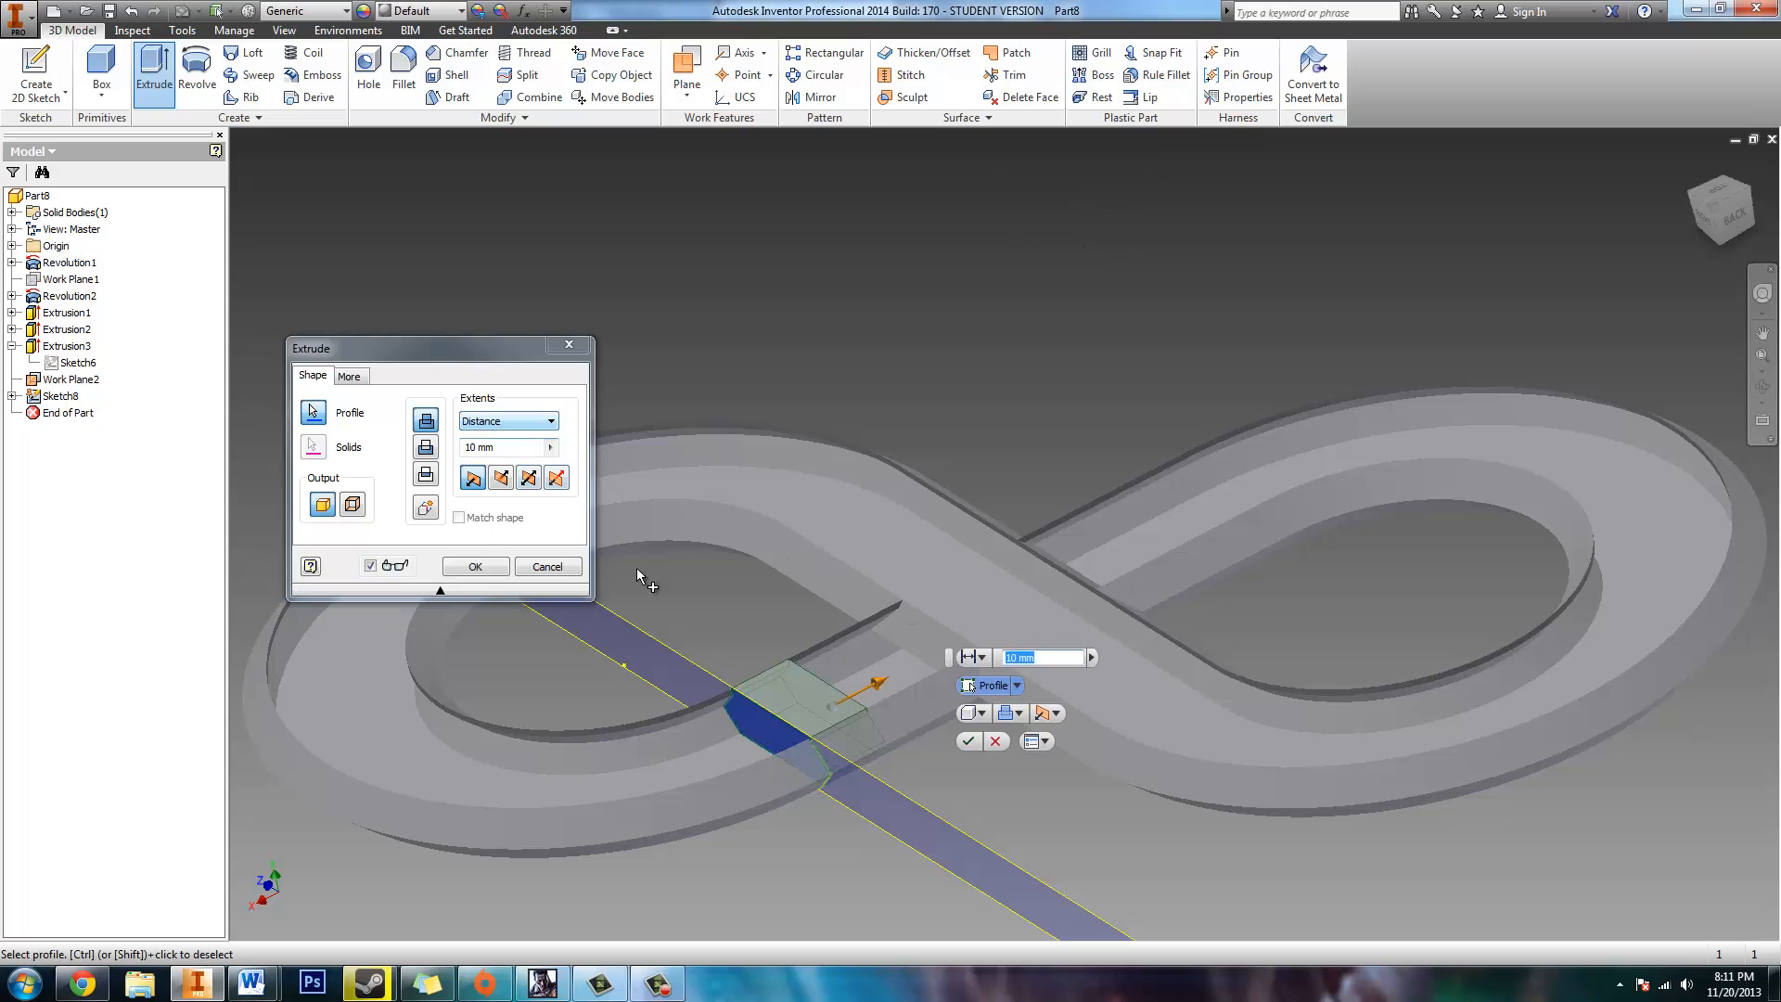
left_click_drag(879, 685, 1163, 531)
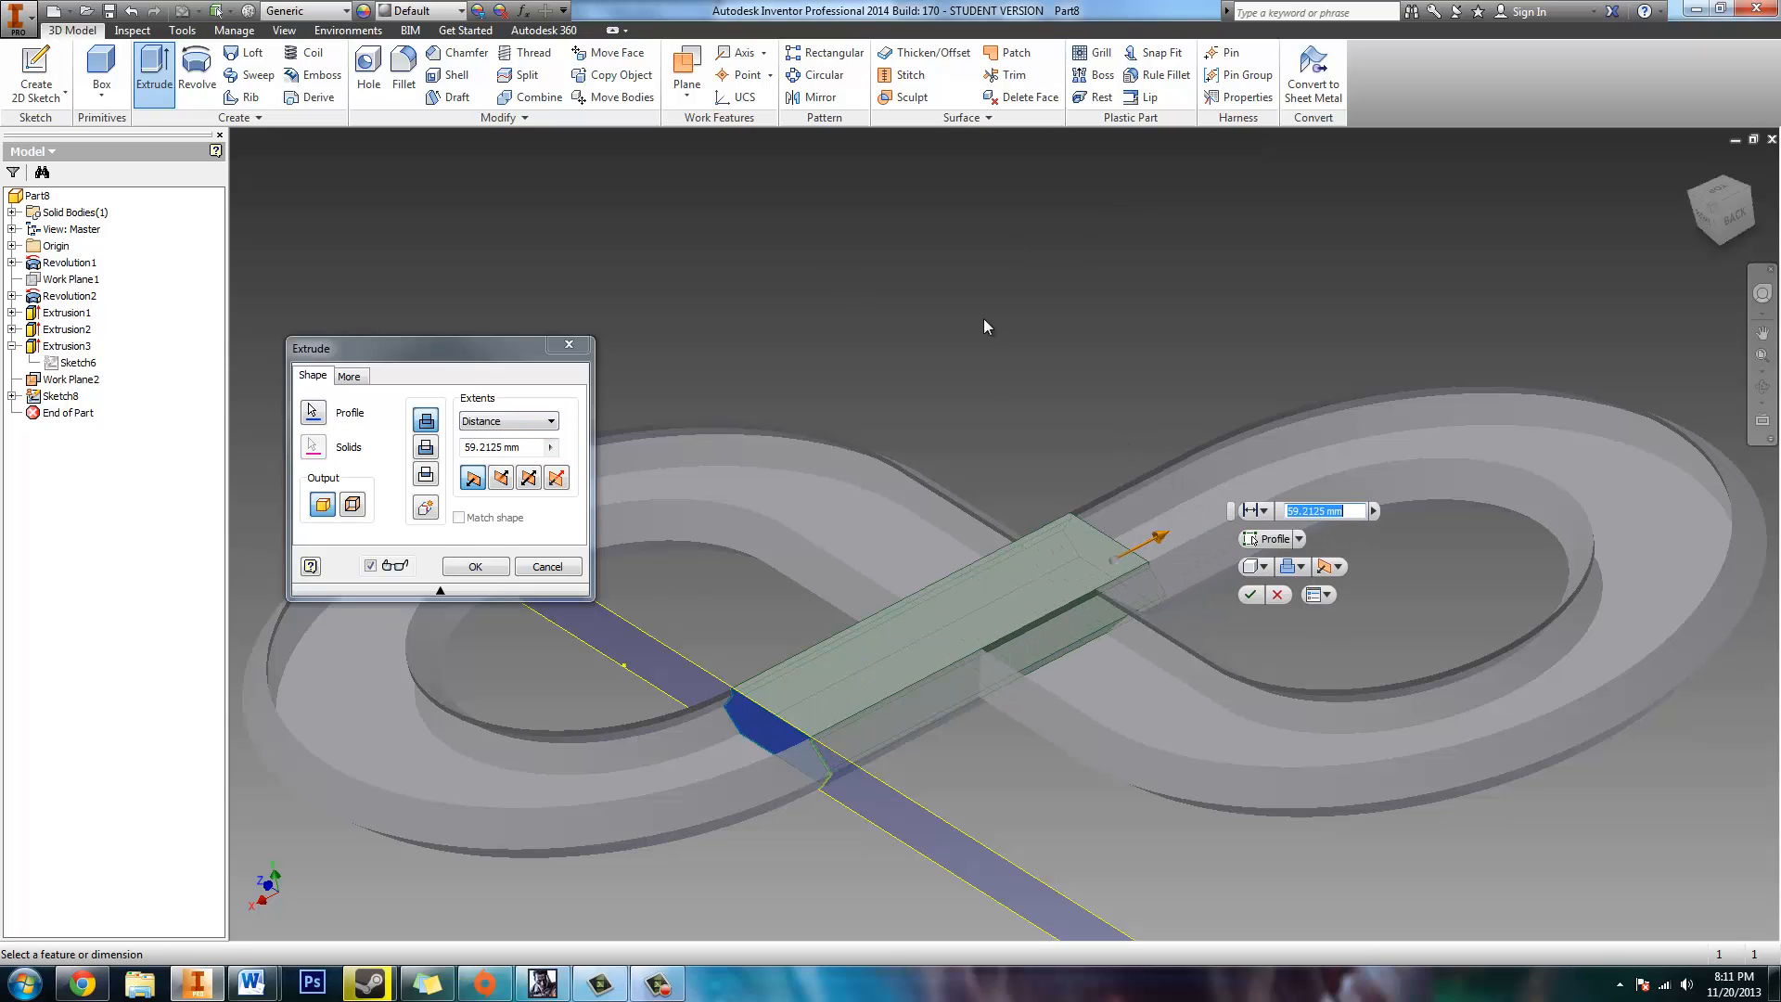
left_click(426, 448)
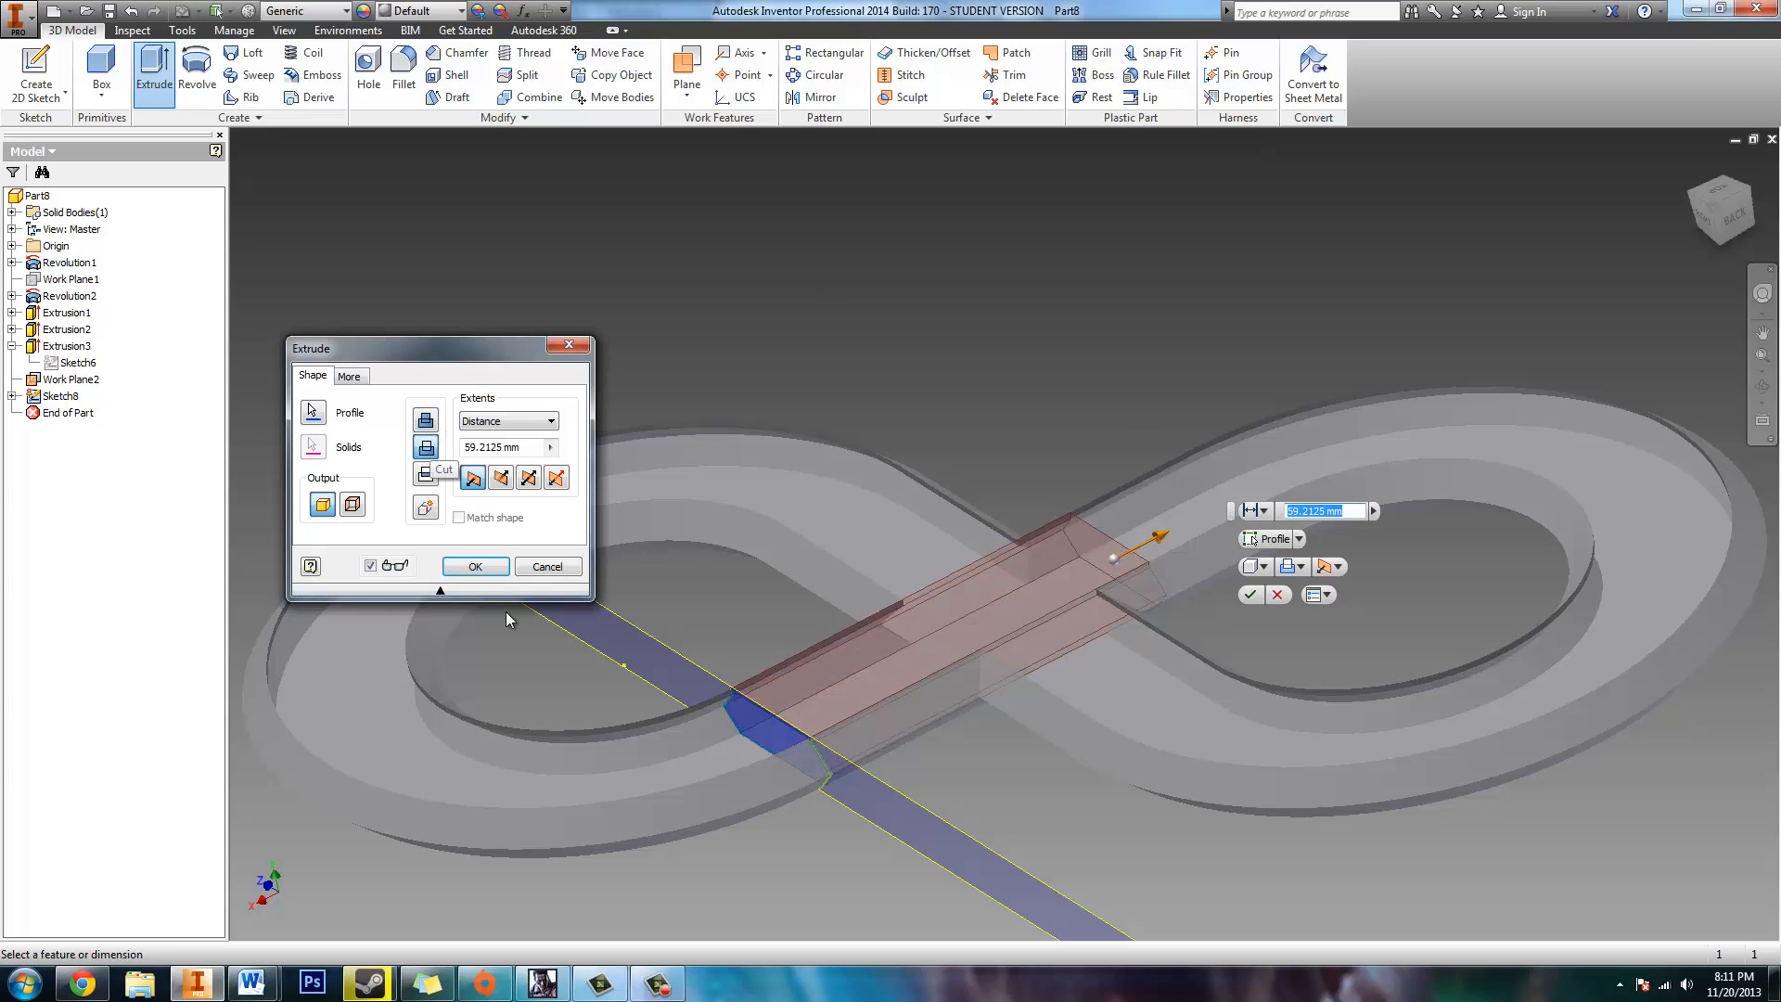
left_click(473, 567)
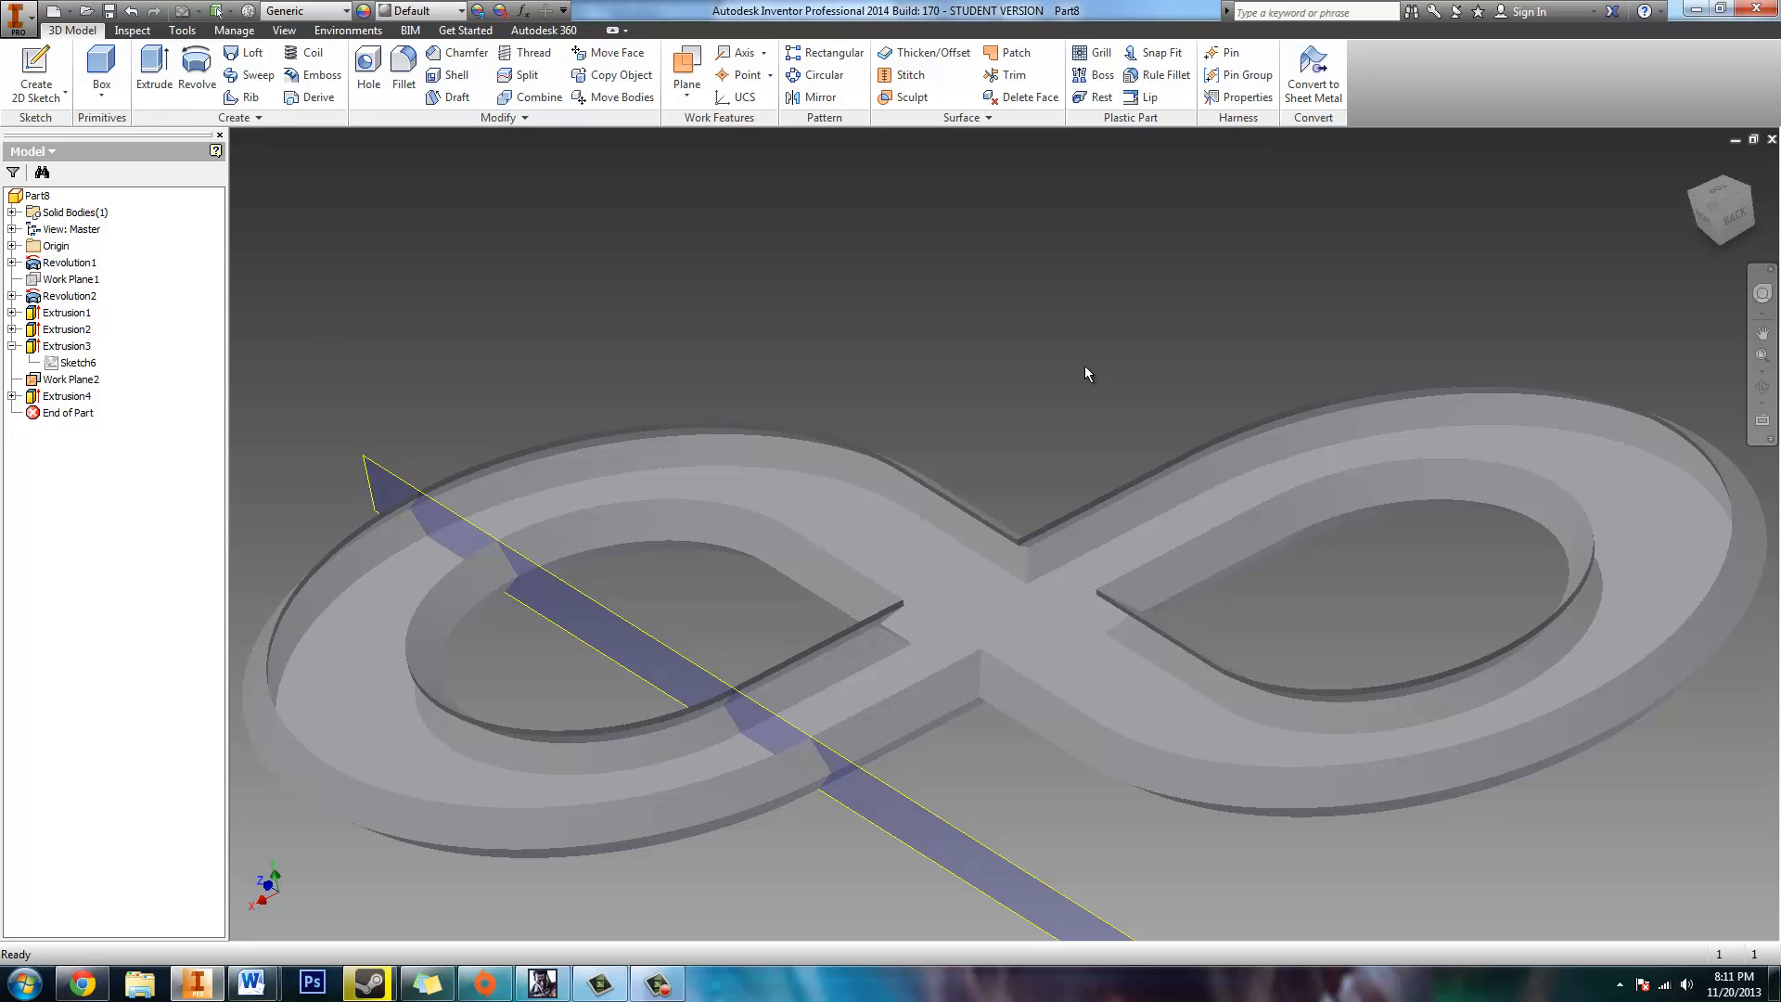
Step: Hide the work plane used for the crossing cut
scroll(807, 401, "down", 3)
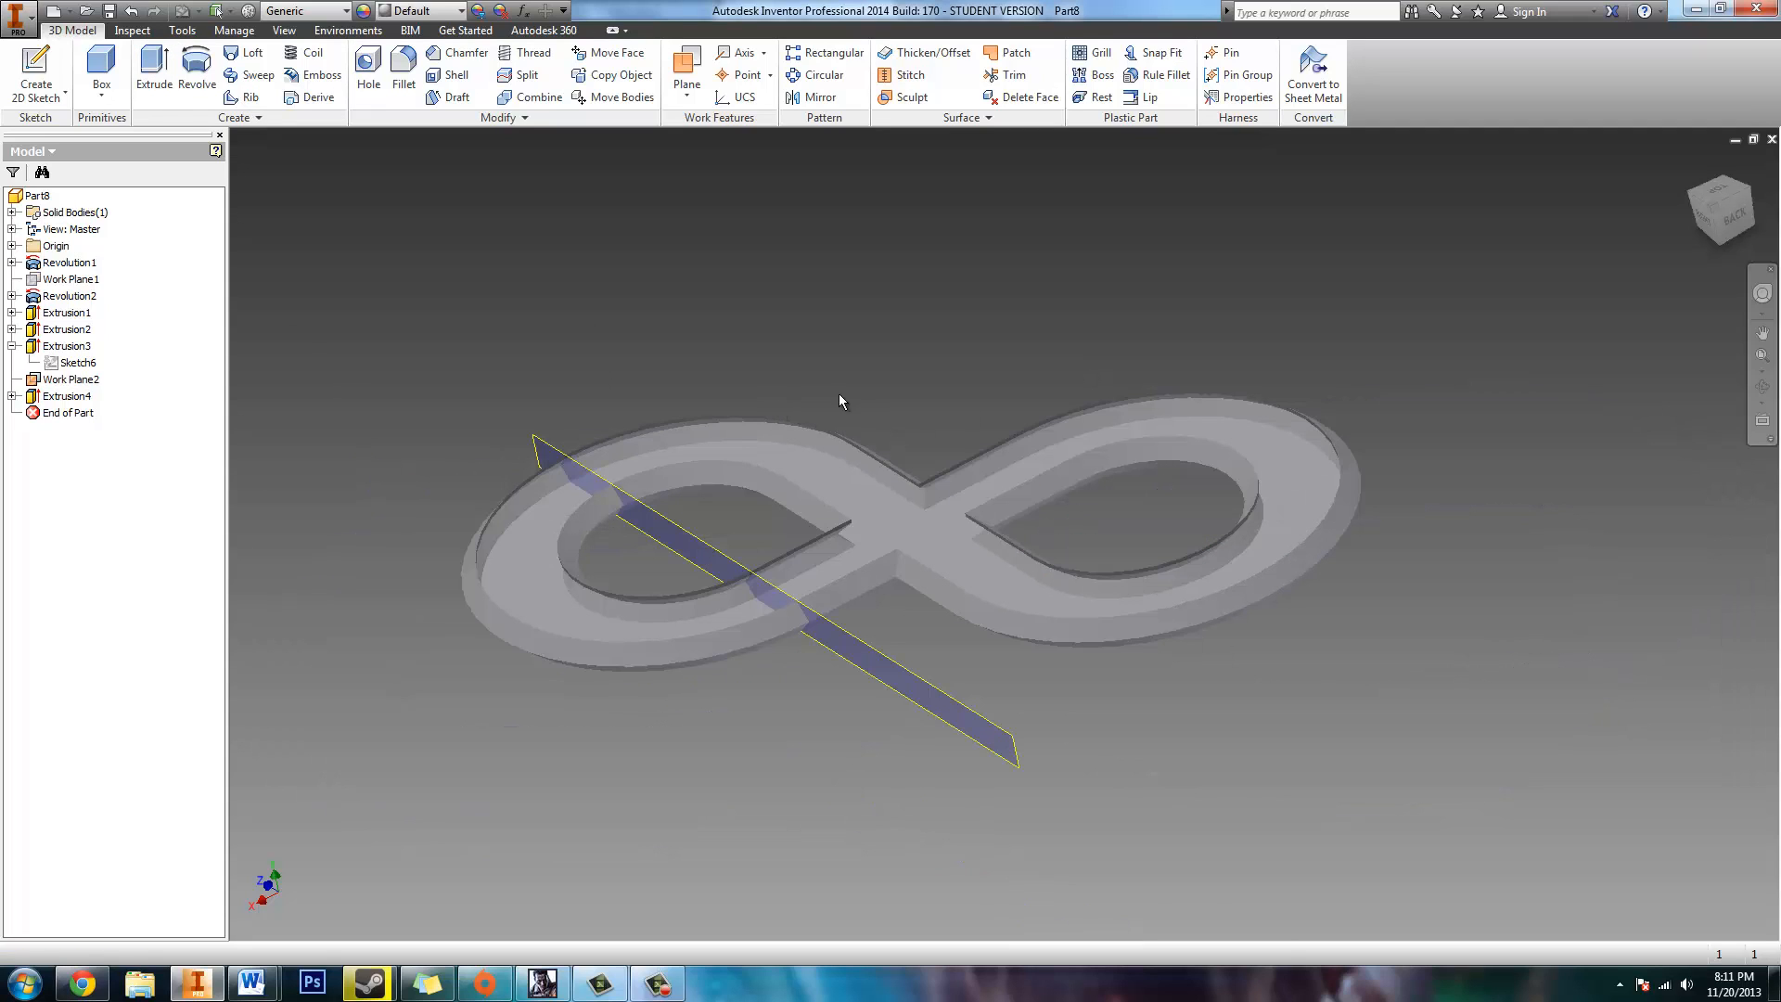
right_click(73, 379)
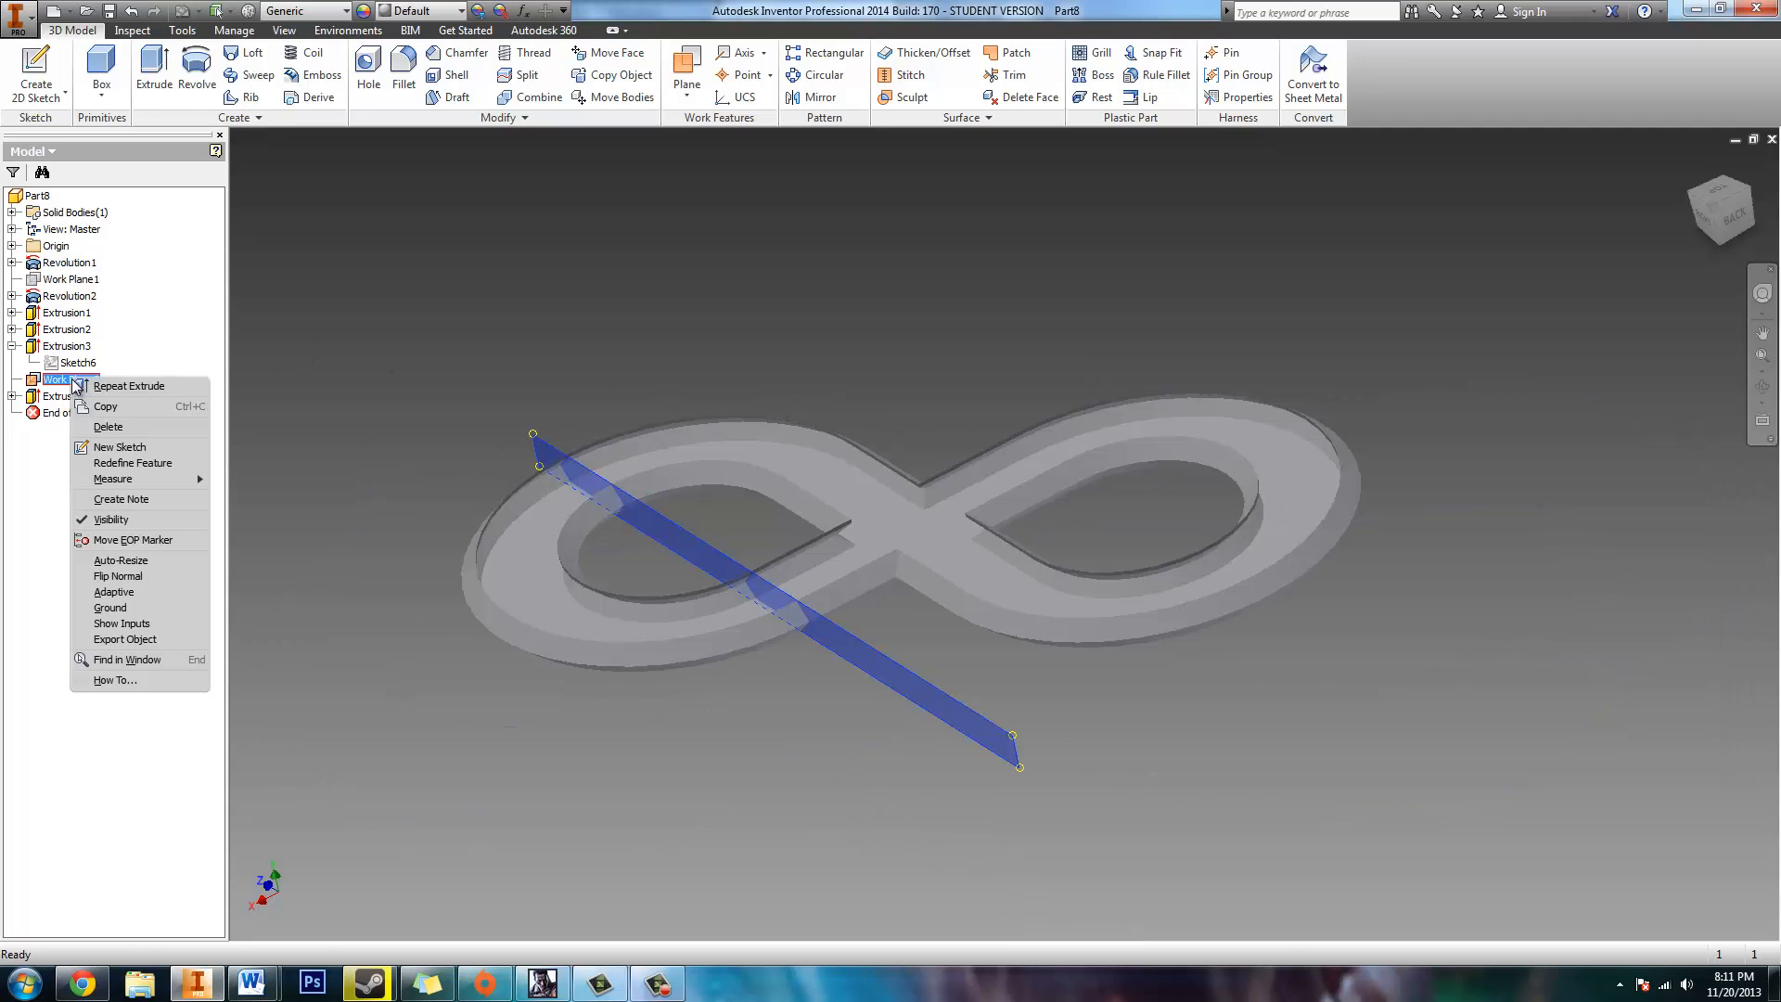
left_click(133, 521)
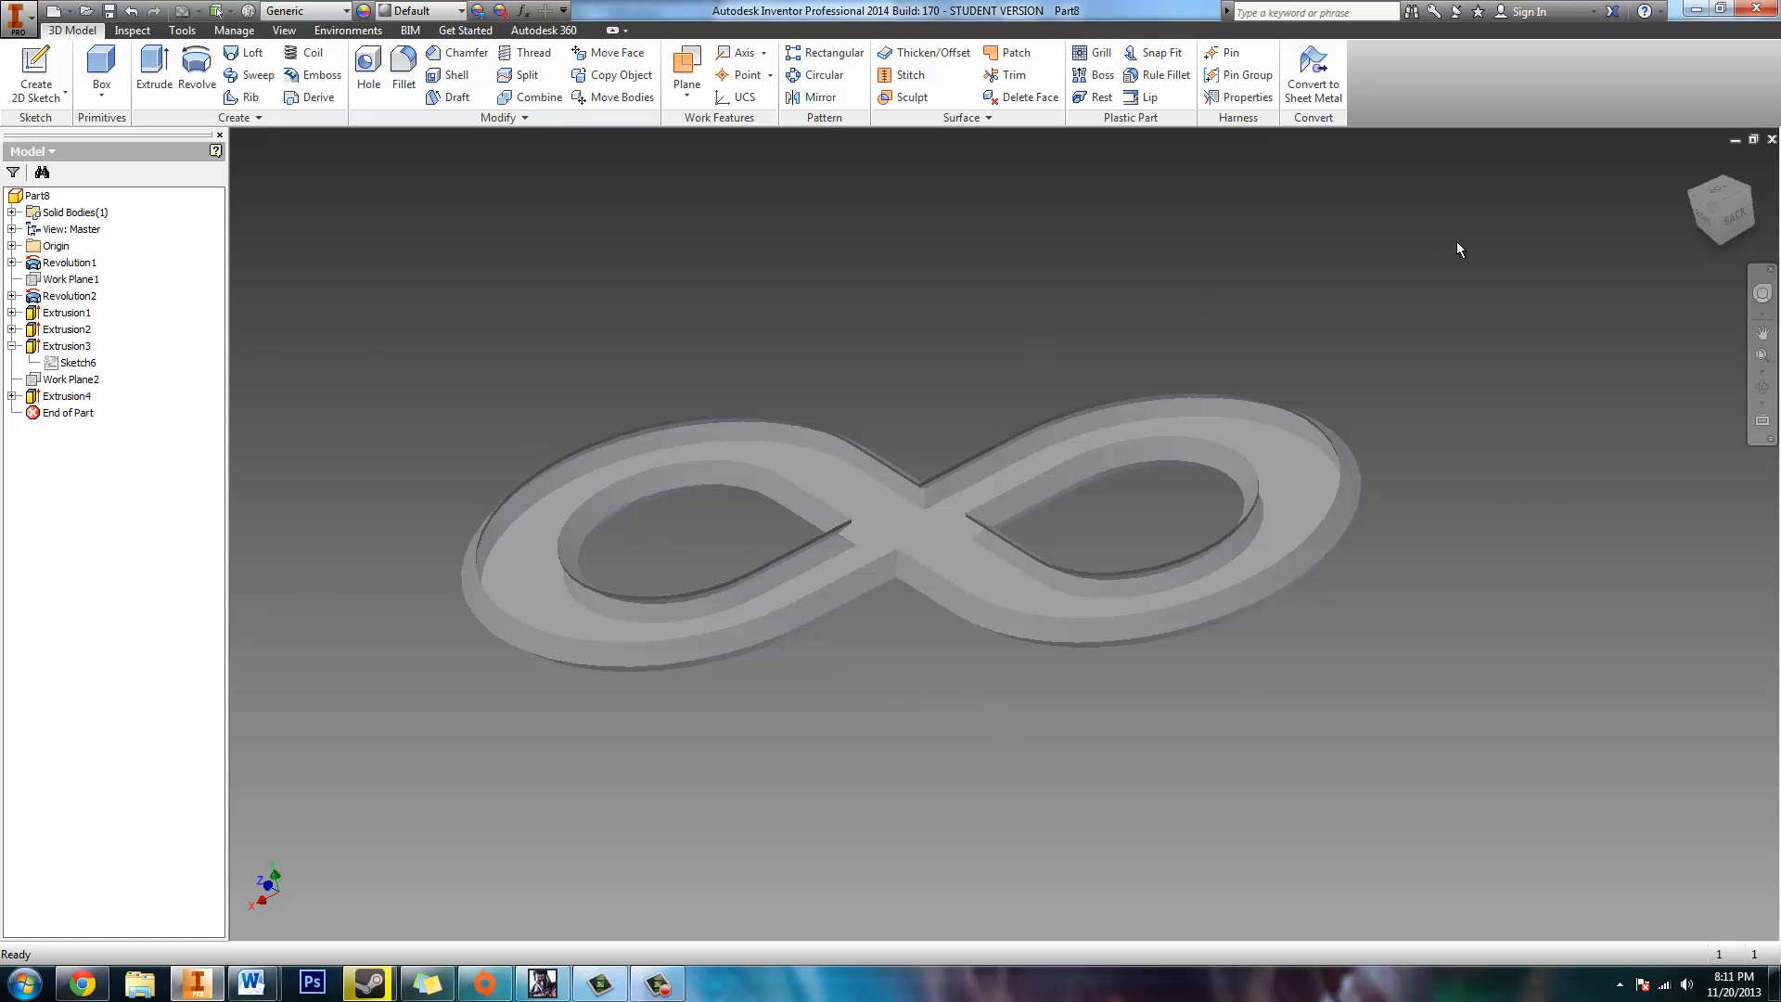
left_click(1761, 387)
left_click_drag(1006, 469, 1345, 345)
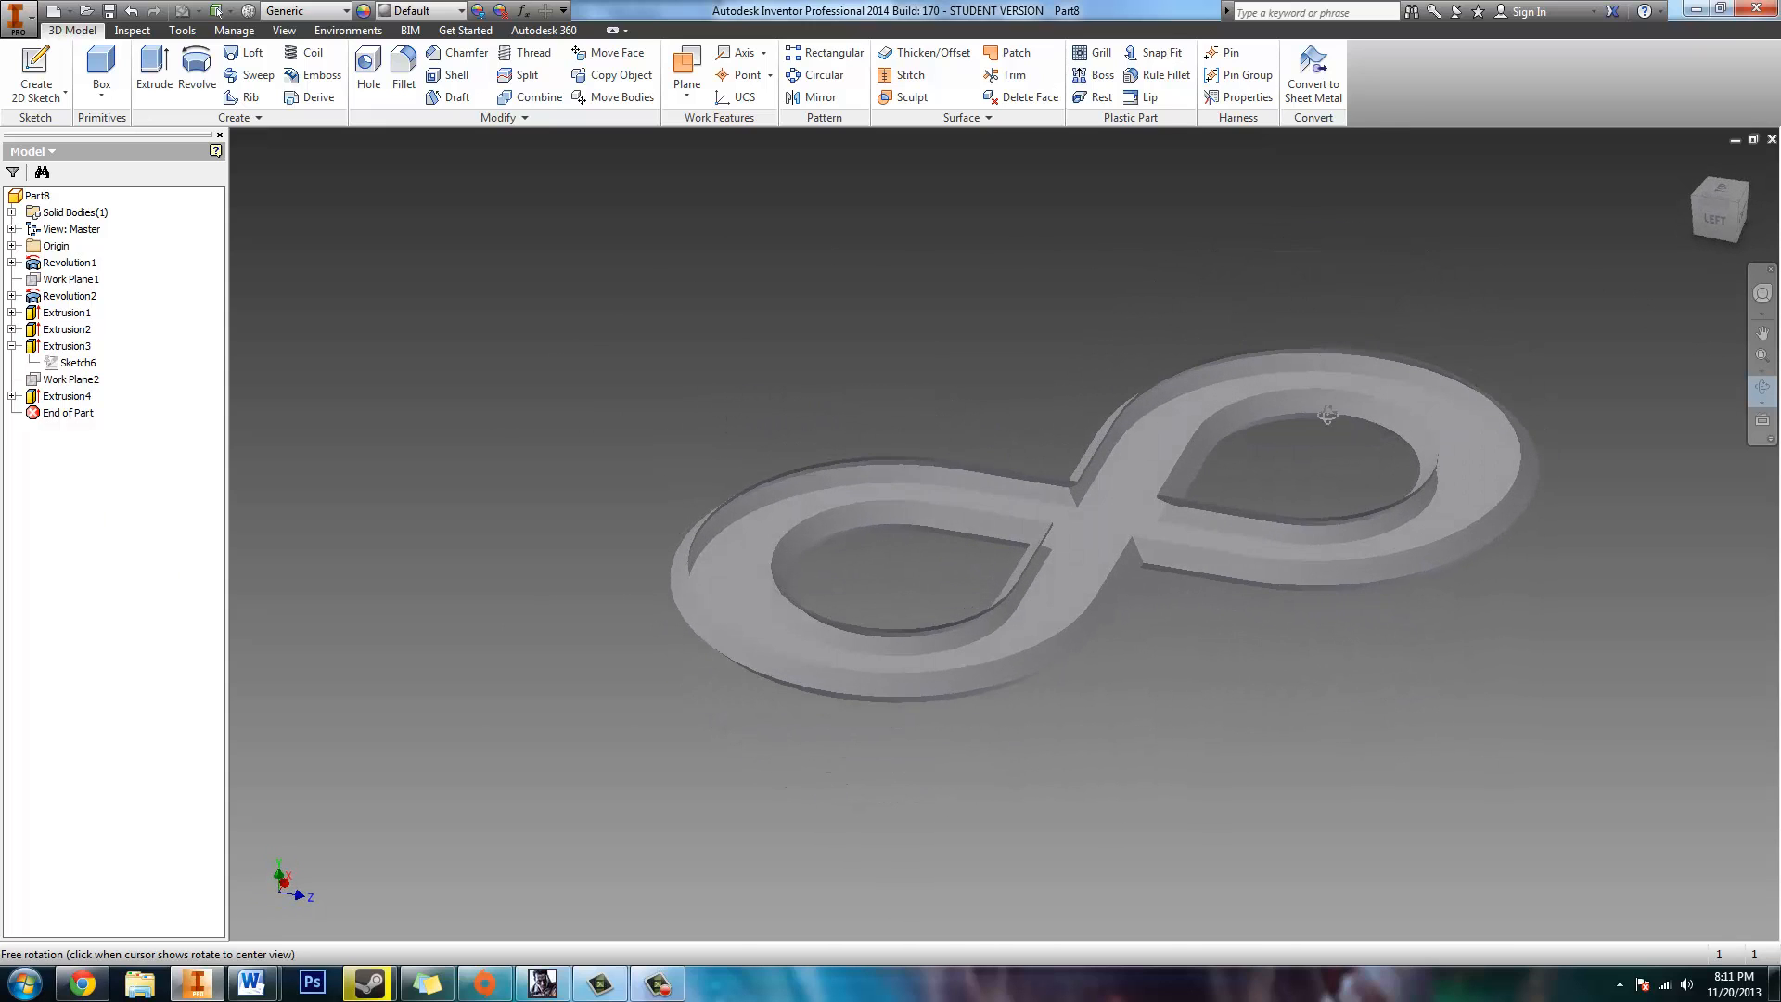